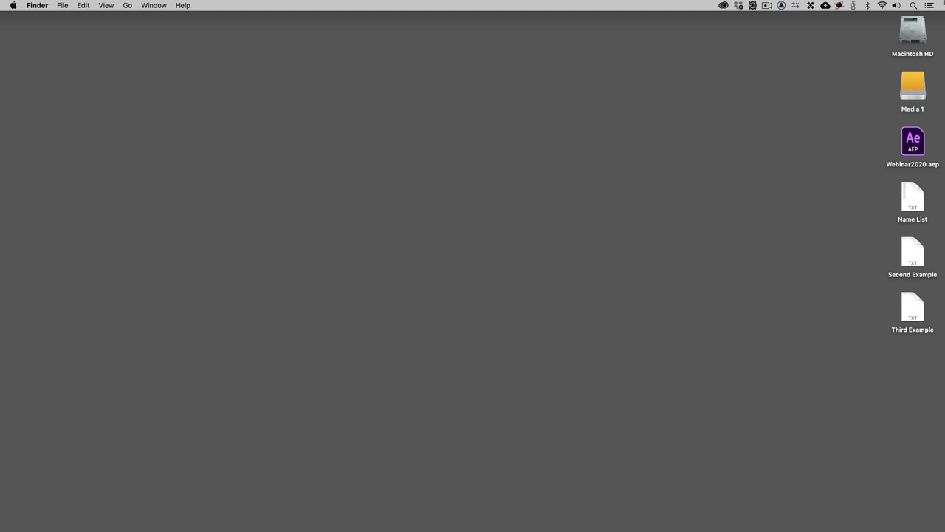
Switch from the Finder desktop to After Effects with Cmd+Tab
key(super+Tab)
key(super+Tab)
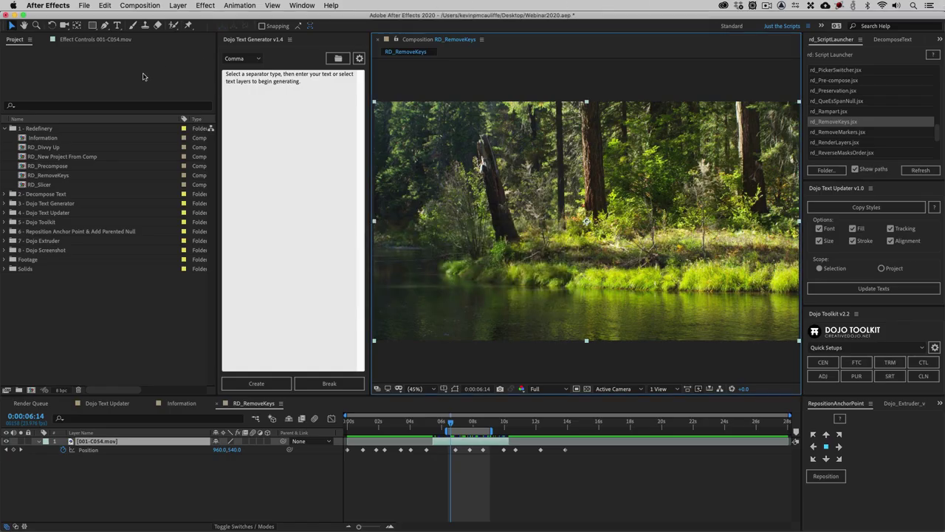
Open the Information composition and browse the rd_ScriptLauncher list of rd_ scripts
double_click(48, 142)
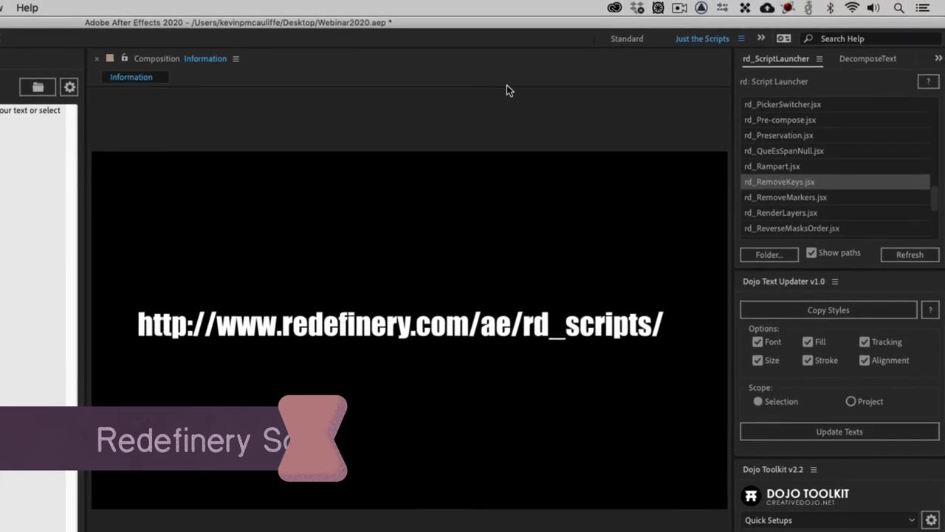
scroll(818, 143, down, 4)
scroll(819, 143, up, 8)
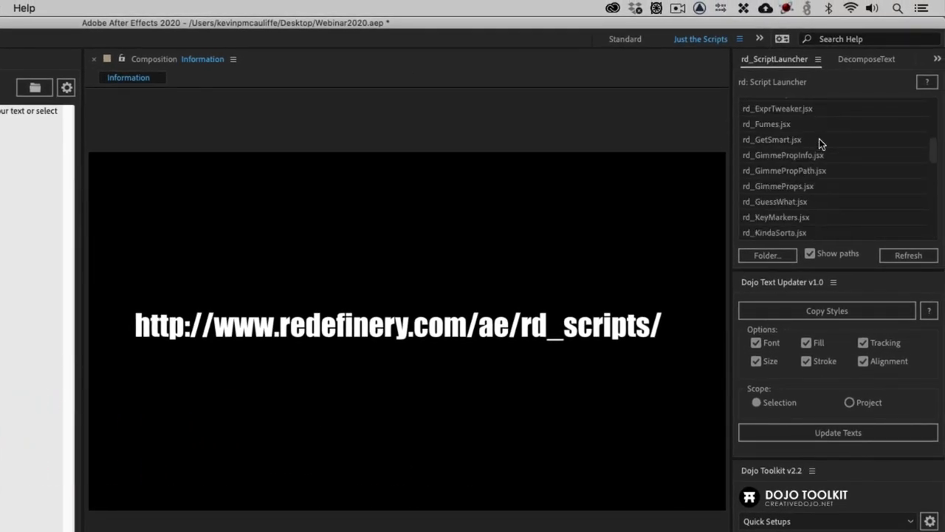
scroll(819, 141, up, 5)
scroll(819, 142, down, 15)
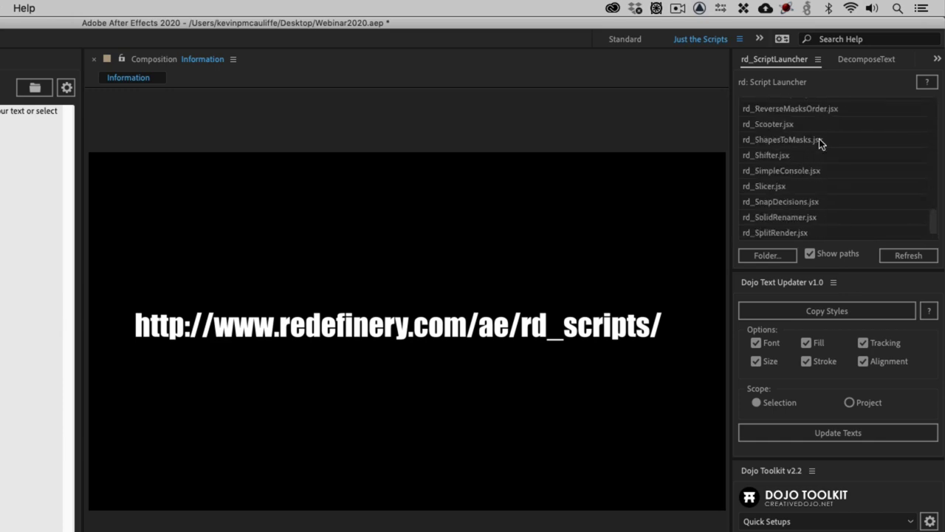
scroll(818, 139, up, 15)
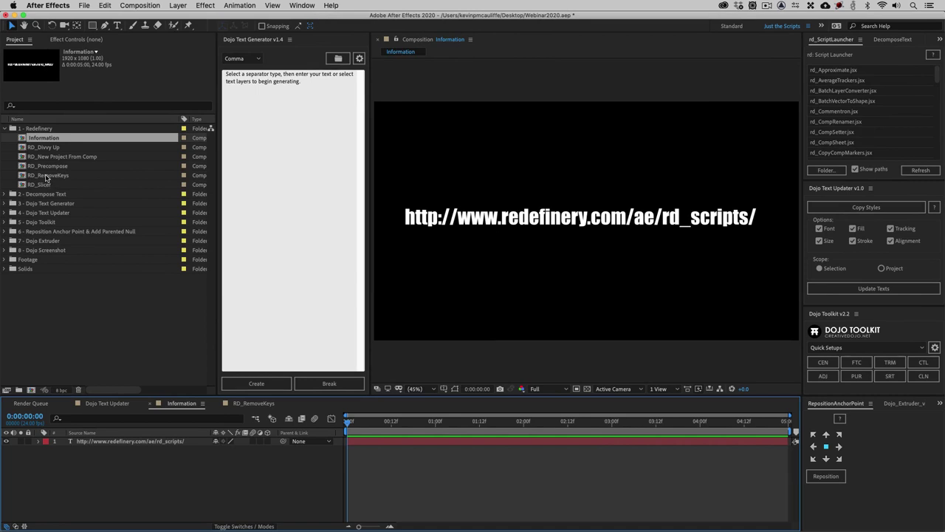
Open the RD_RemoveKeys composition and close the Dojo Text Generator panel
double_click(46, 176)
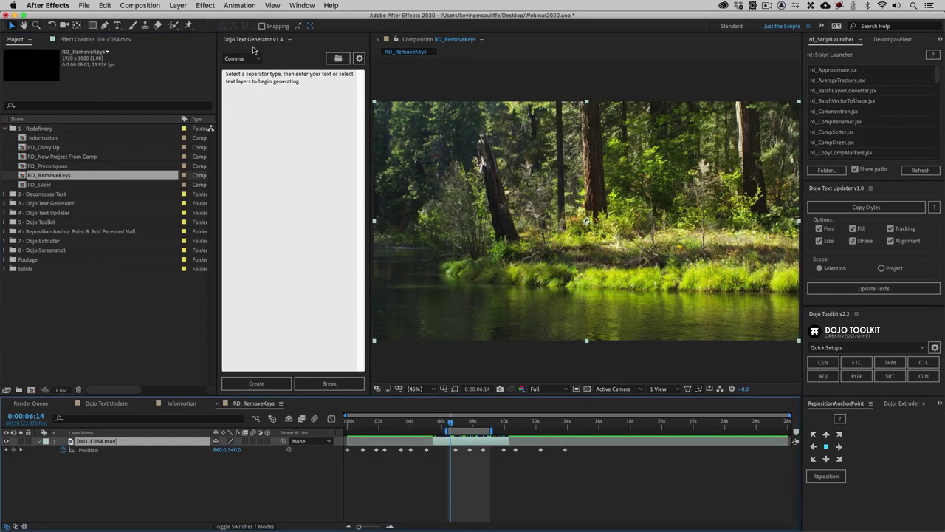
click(289, 39)
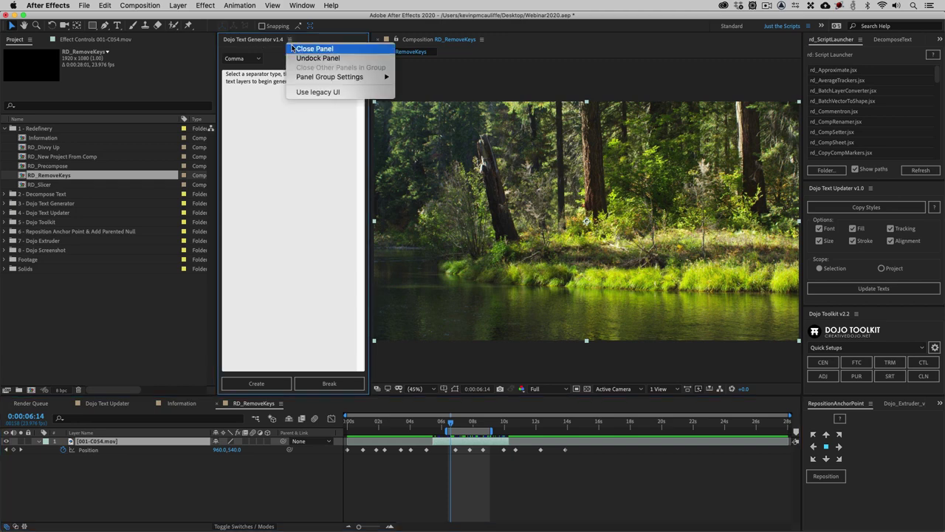
click(292, 46)
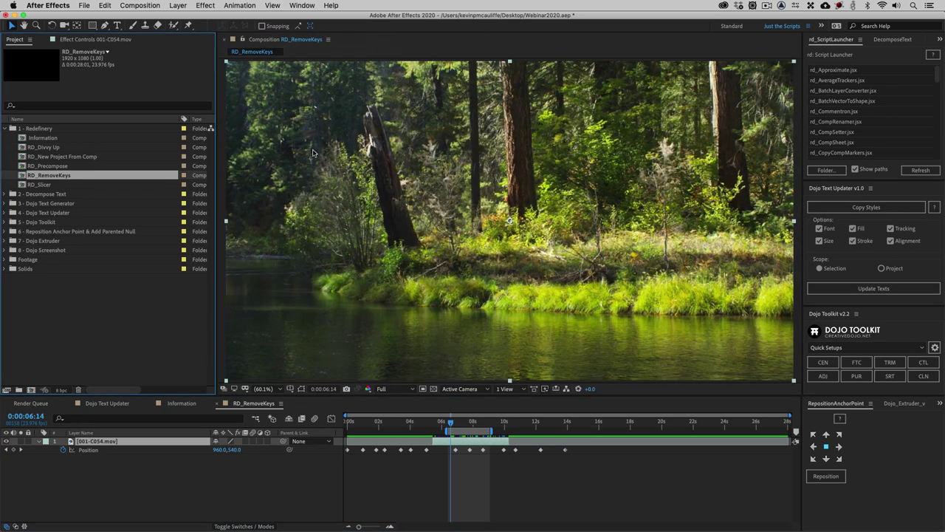
Zoom the viewer to 50% and pan the forest footage into view
key(comma)
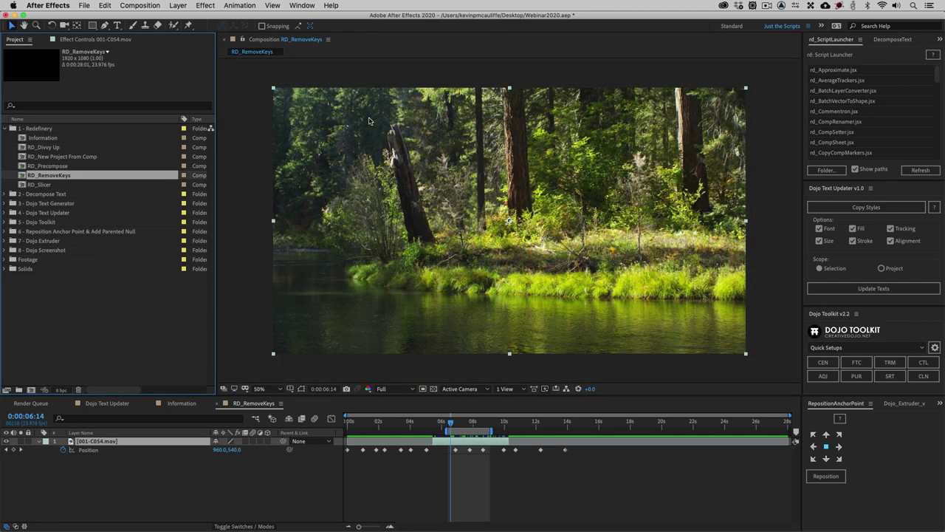
key(space)
drag(383, 160, 436, 133)
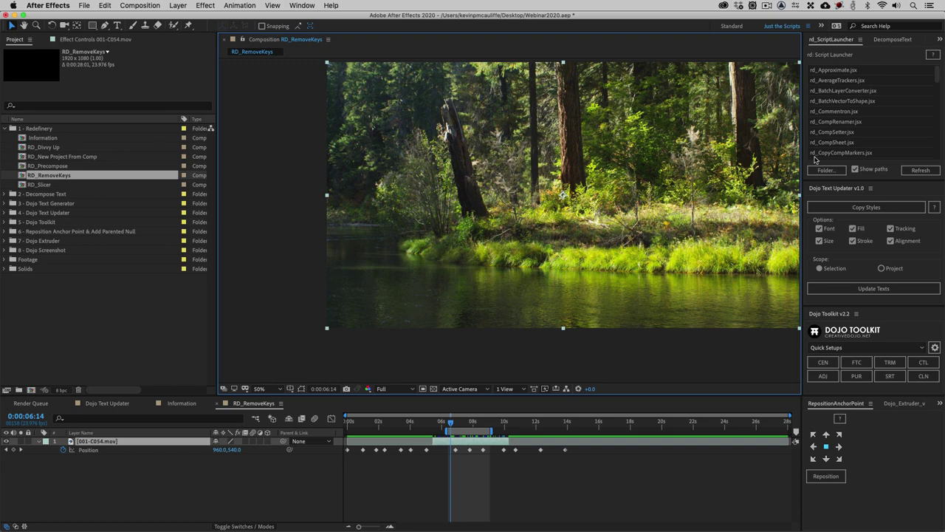
scroll(847, 126, down, 2)
scroll(848, 125, down, 10)
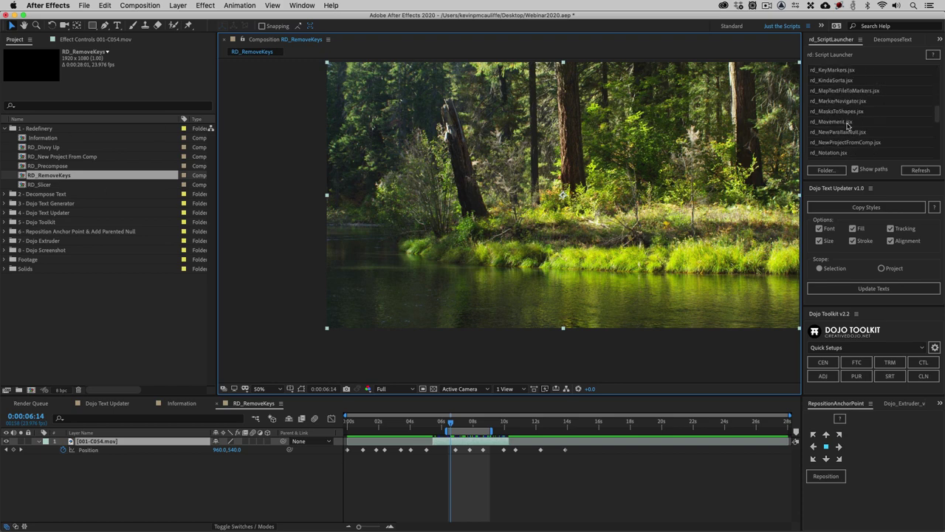
scroll(848, 125, down, 1)
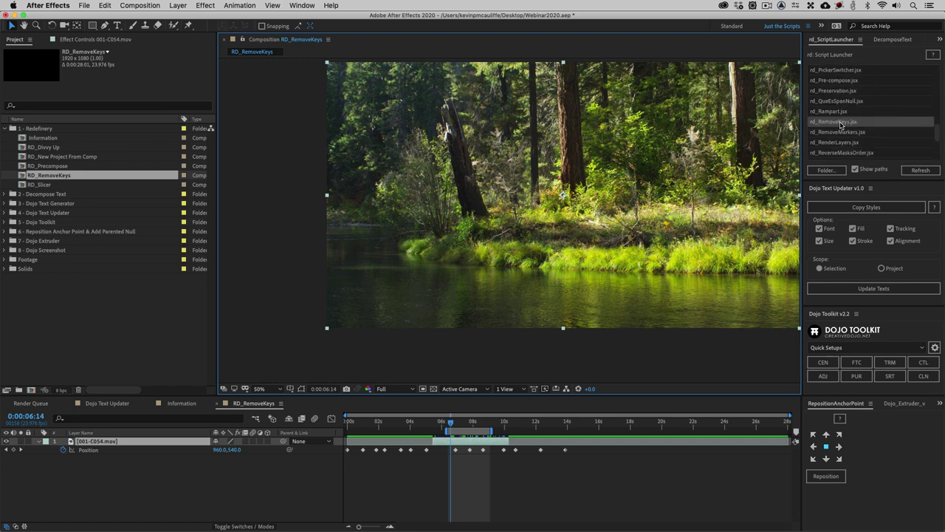
Launch the rd_RemoveKeys script and move its window near the timeline
double_click(839, 122)
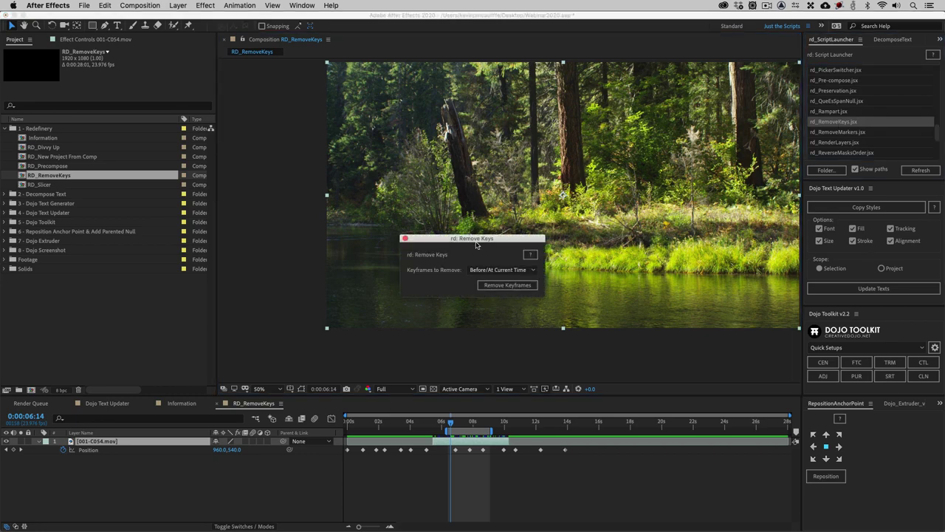
drag(477, 241, 356, 295)
drag(385, 263, 311, 313)
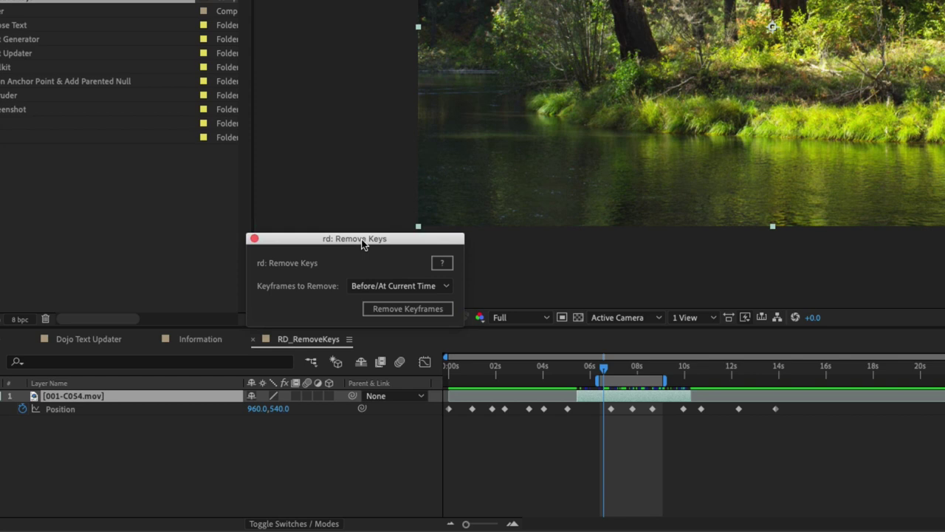
Remove the Position keyframes with Keyframes to Remove set to Before/At Current Time
click(410, 288)
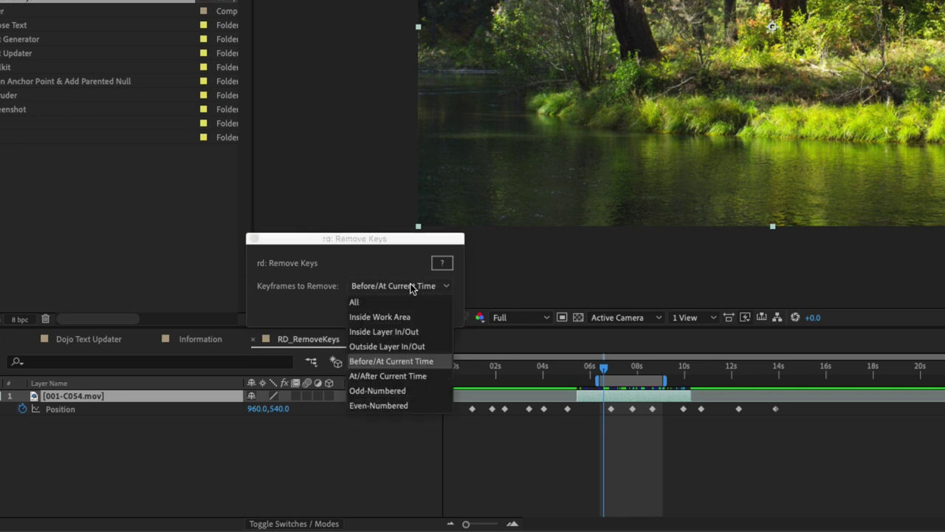
click(403, 303)
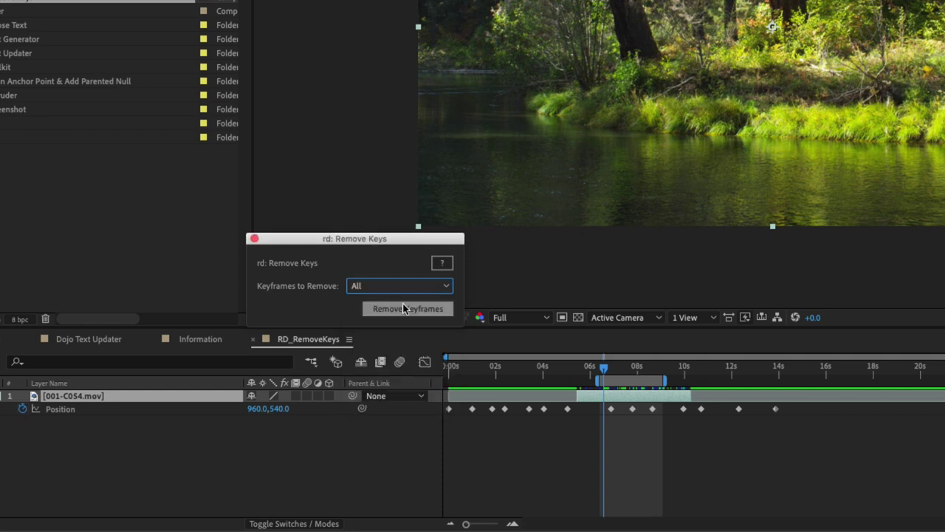
click(407, 290)
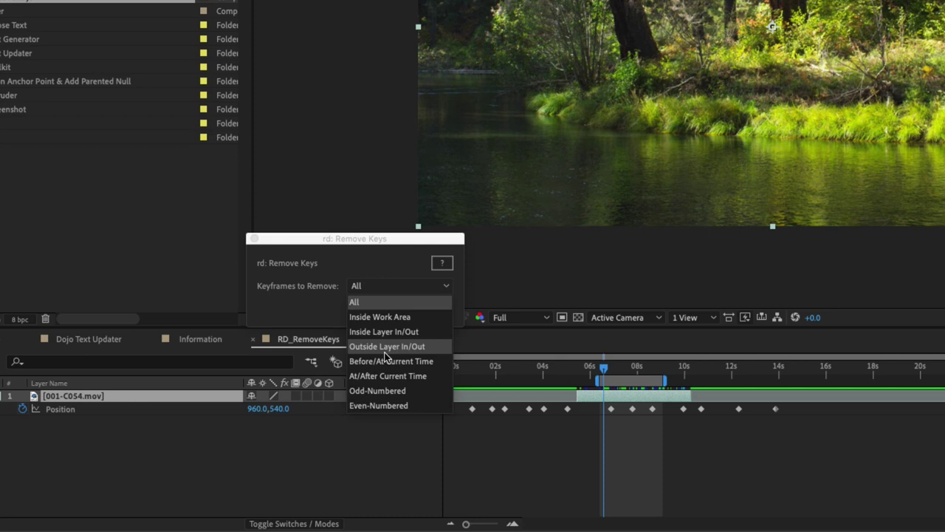
drag(605, 373, 591, 376)
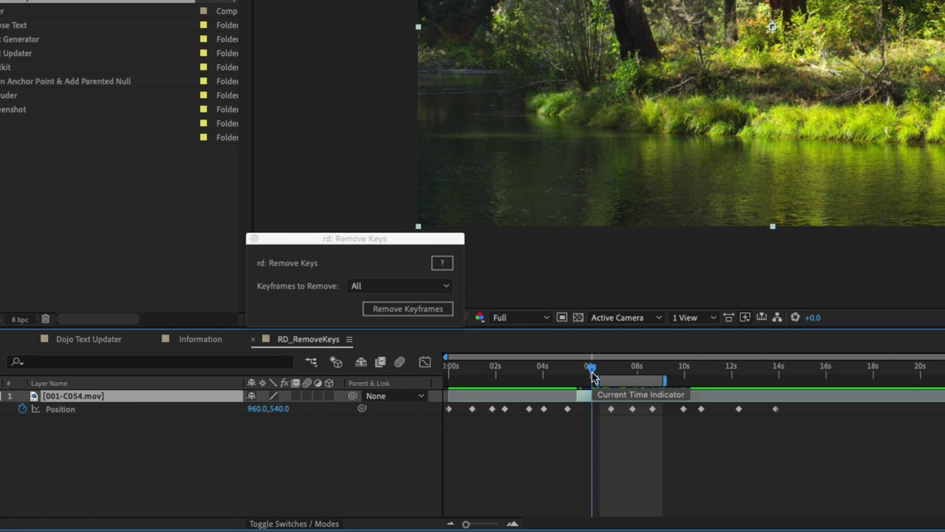
click(401, 292)
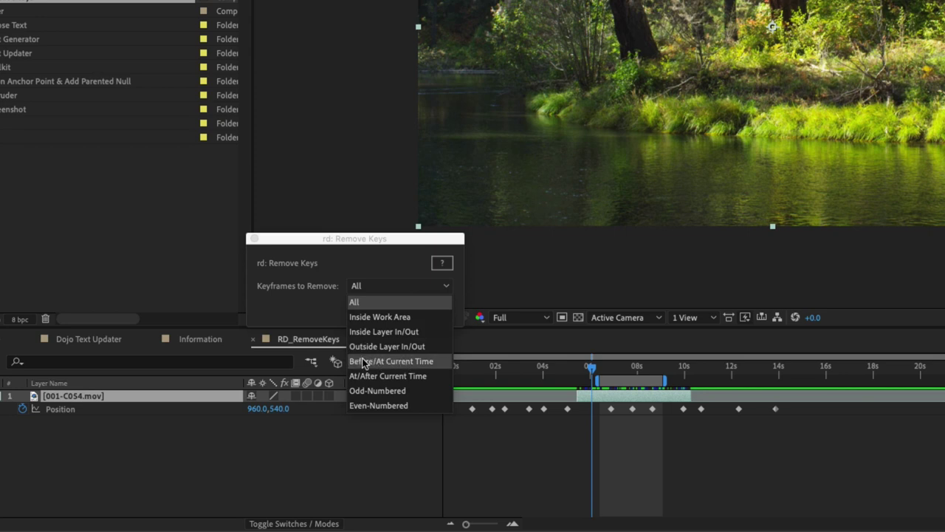
click(363, 361)
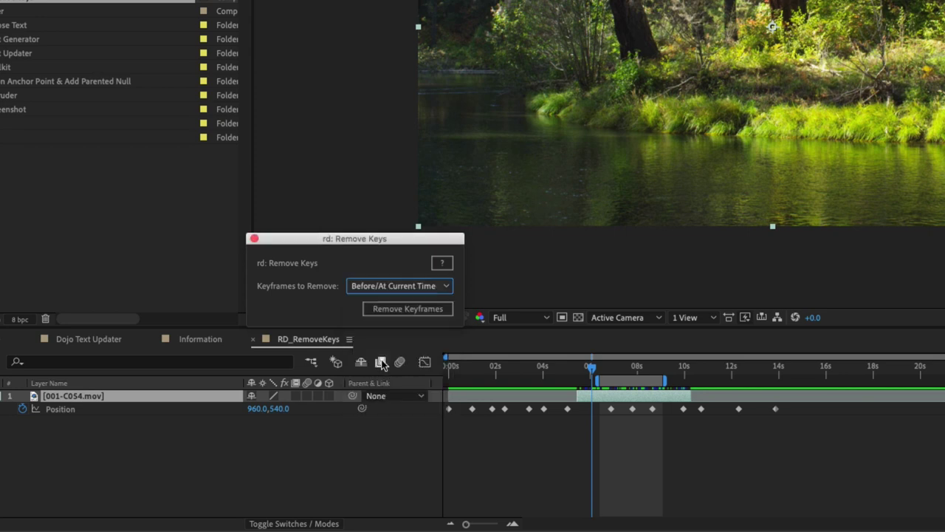
click(407, 310)
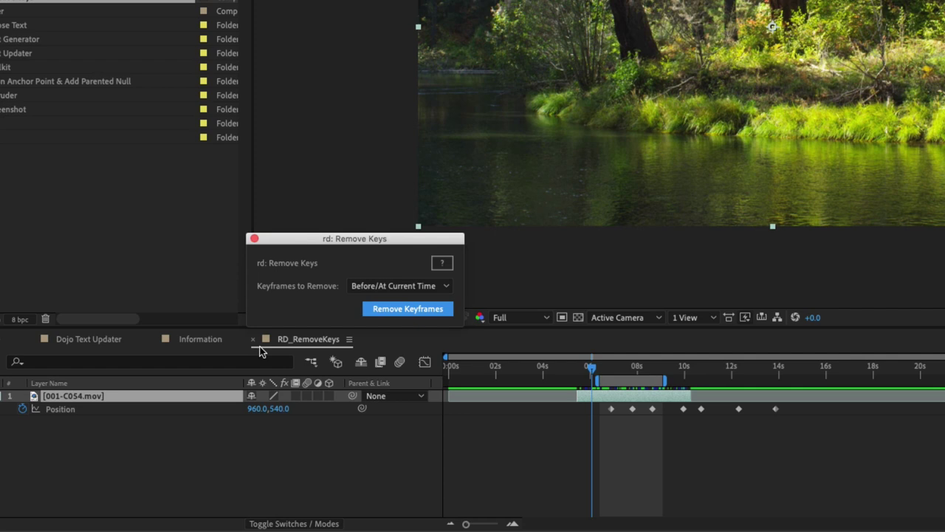
Undo the removal, duplicate the footage layer into four copies, and reveal their Position keyframes
key(ctrl+z)
click(163, 437)
click(166, 398)
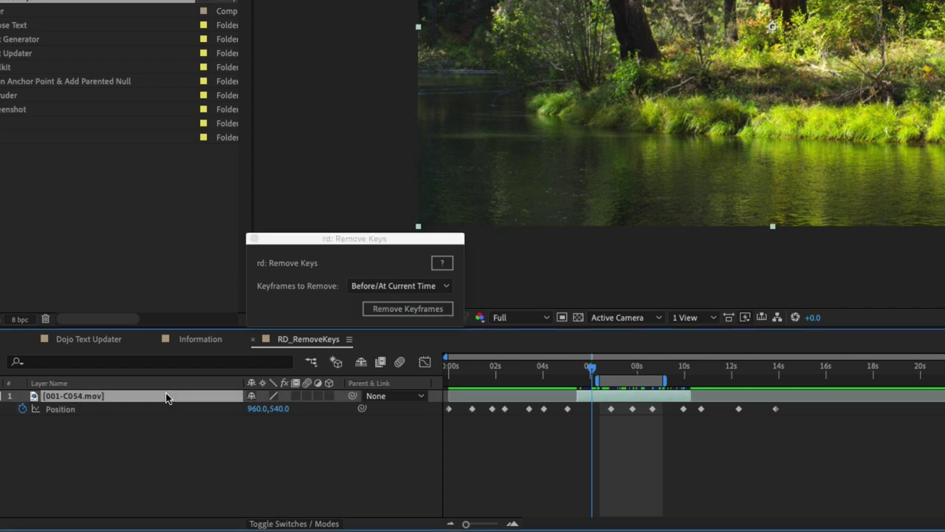
key(ctrl+d)
key(ctrl+d)
key(ctrl+d)
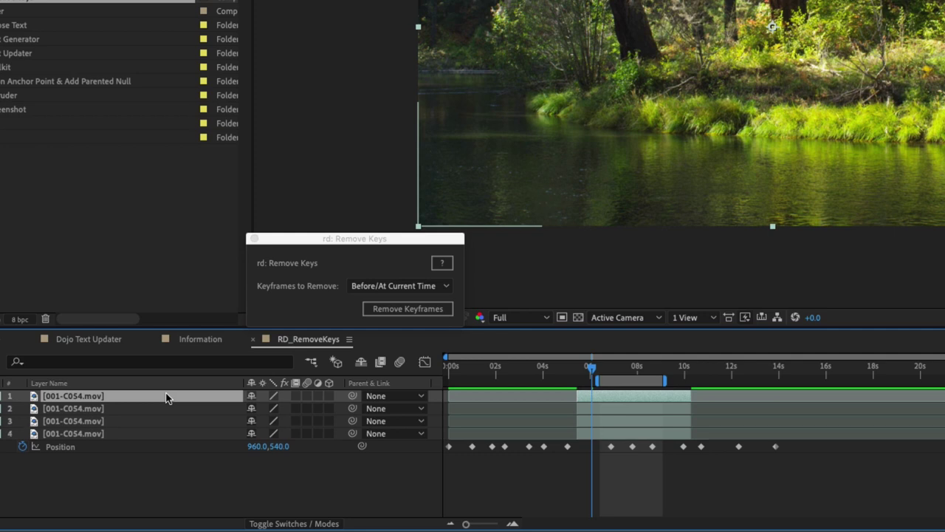
shift+click(155, 433)
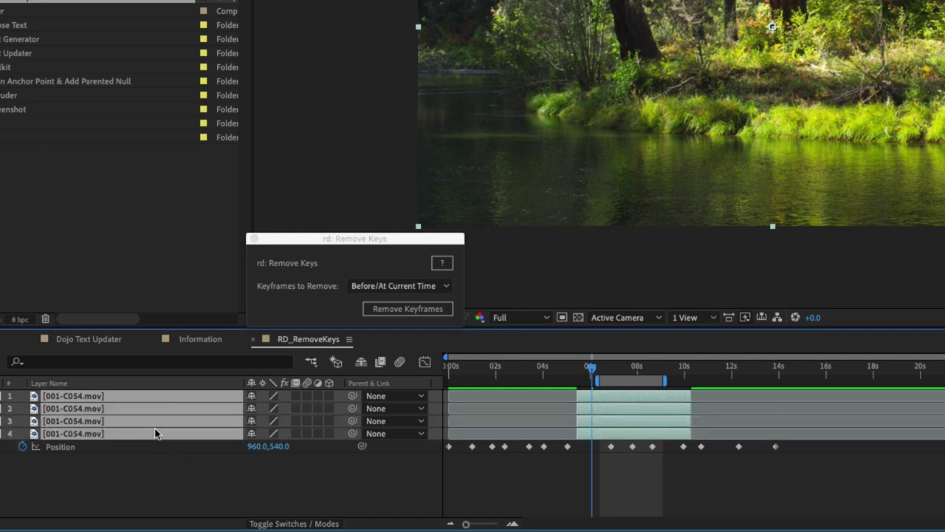
key(p)
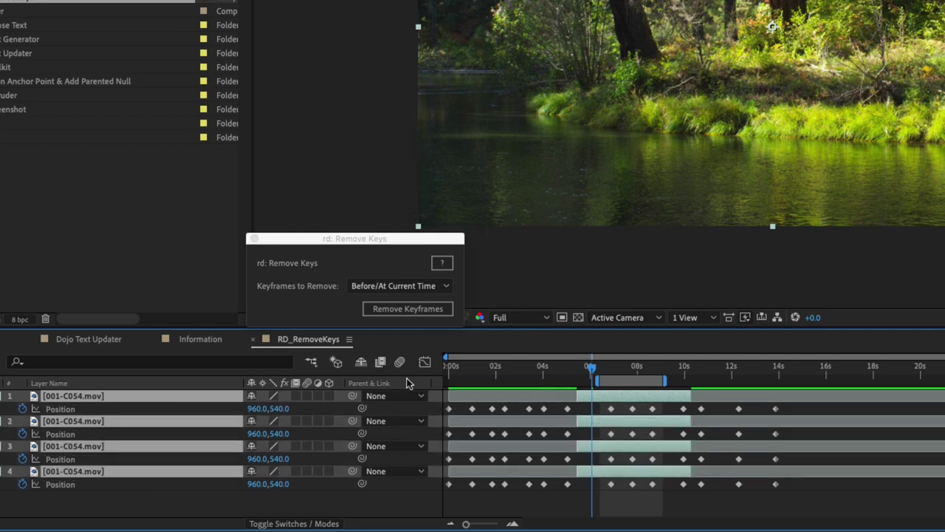
Stagger layers 1–3 and their keyframes progressively later in time
click(106, 509)
drag(610, 397, 652, 396)
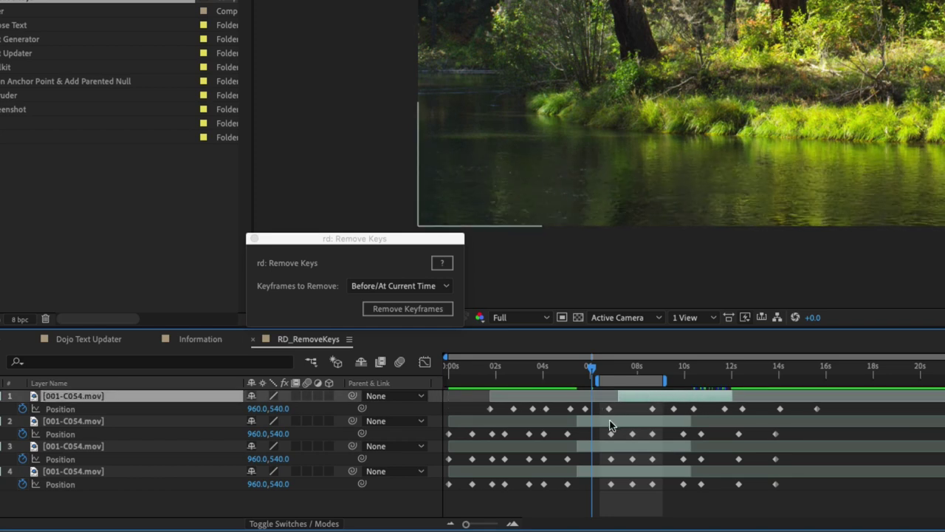
drag(610, 423, 669, 424)
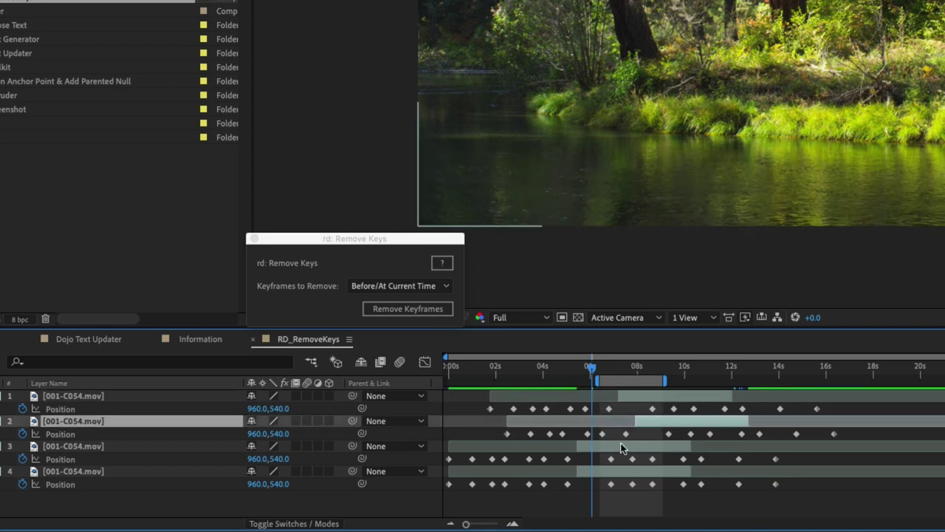
drag(620, 447, 690, 448)
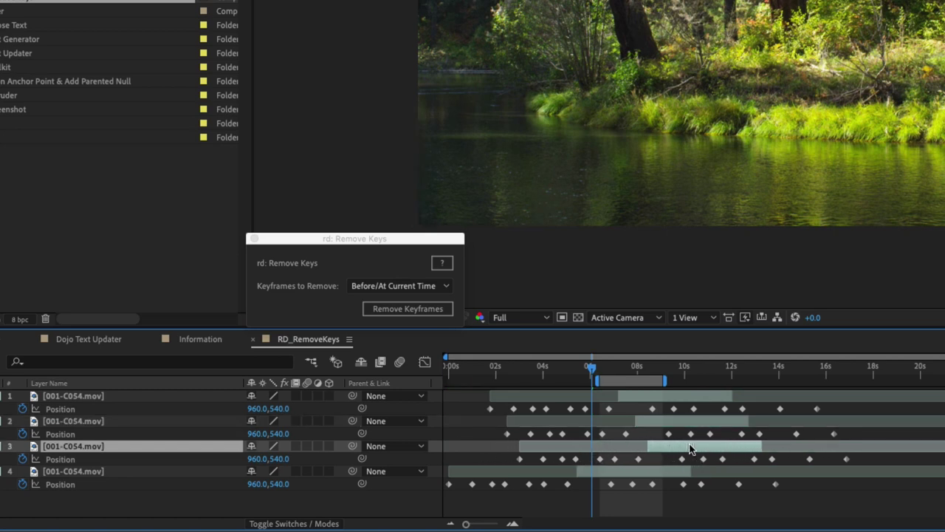
Remove keyframes before the current time on all four layers, then undo
click(100, 397)
key(ctrl+a)
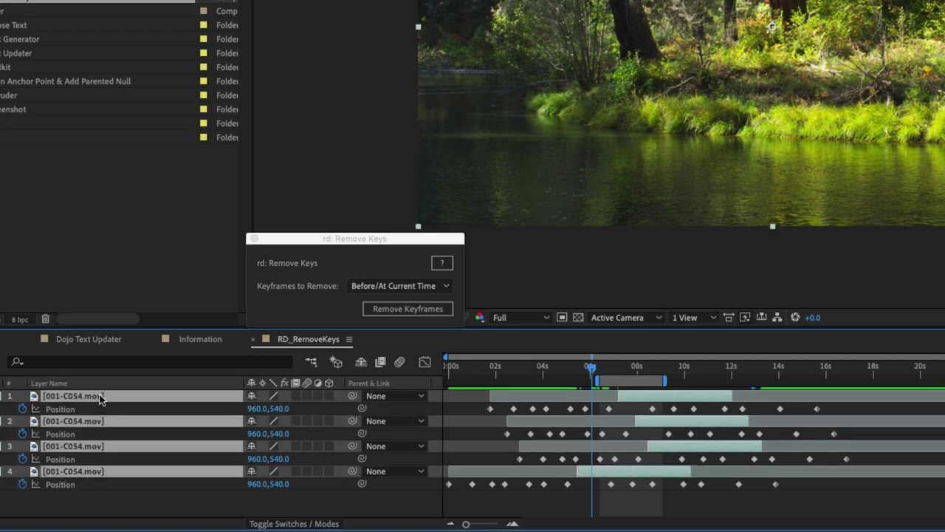
click(411, 310)
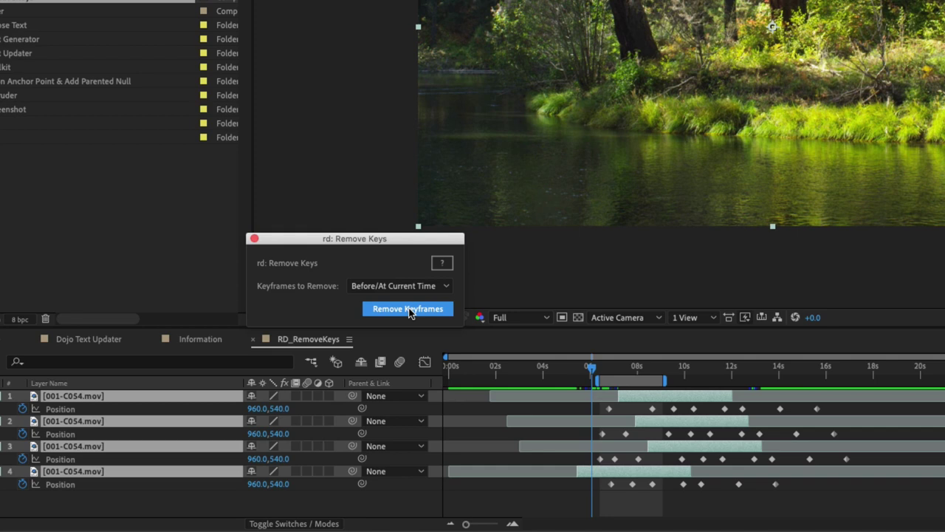
key(ctrl+z)
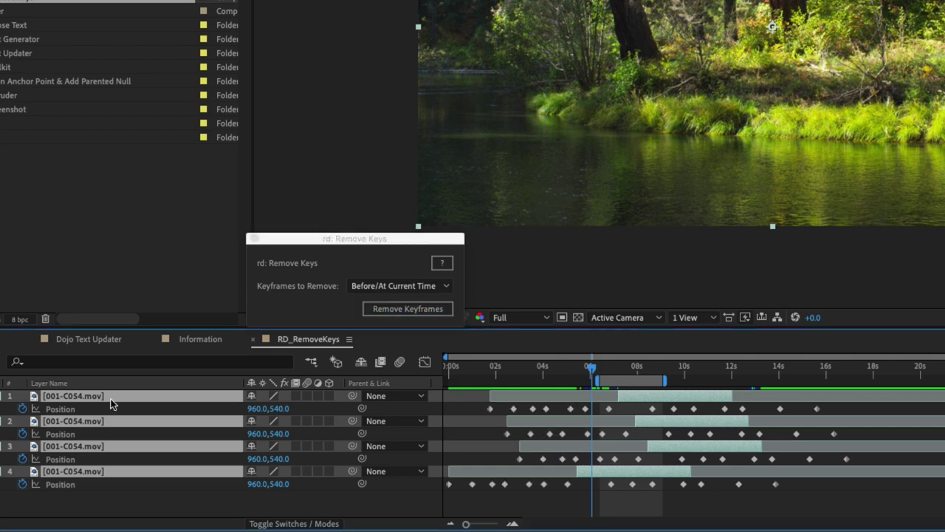
Collapse the Position properties, remove earlier keyframes again, and reselect all four layers
click(5, 396)
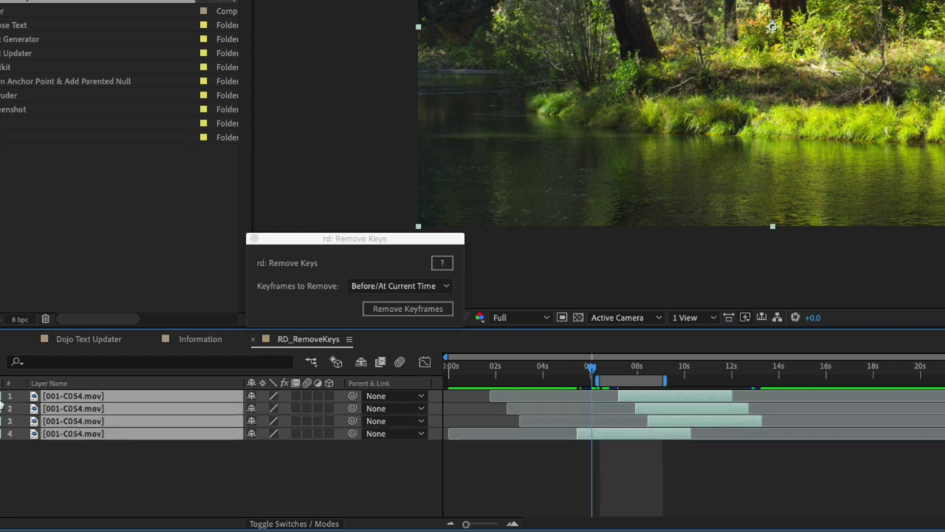
click(406, 309)
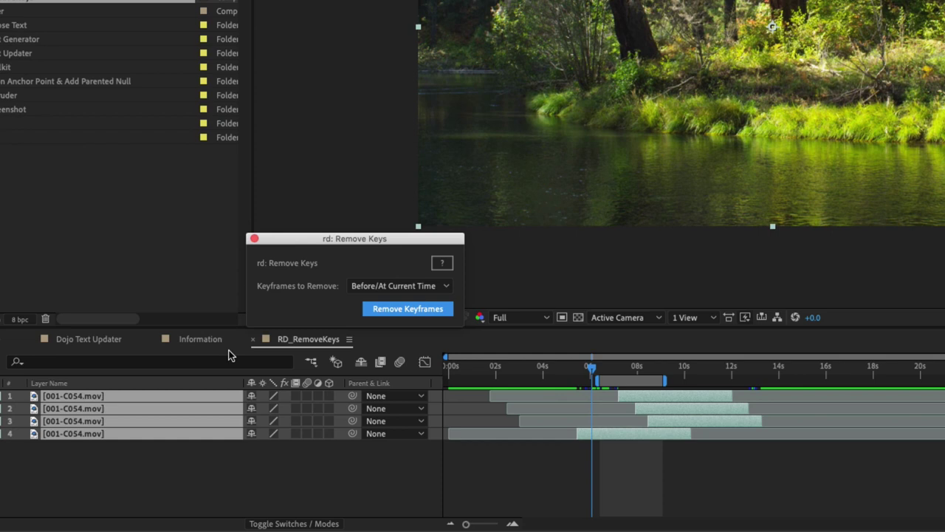
click(147, 447)
click(152, 433)
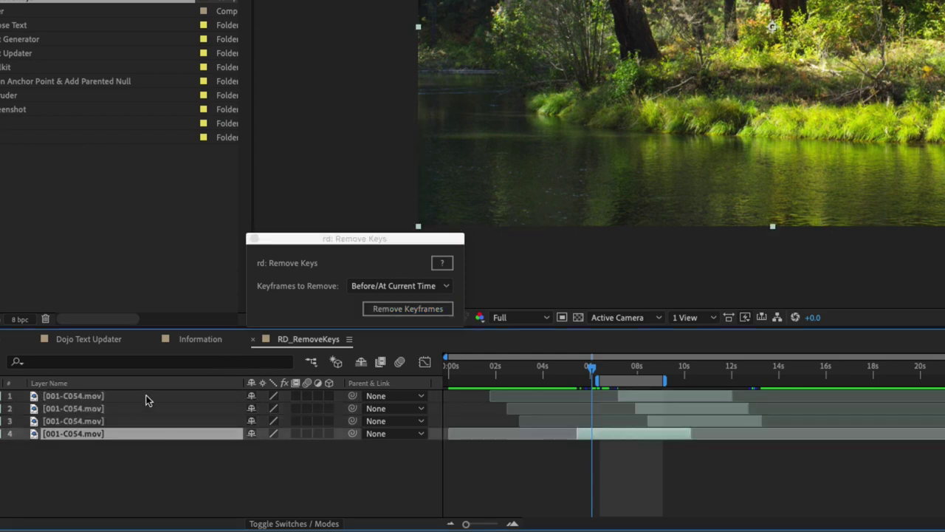
shift+click(145, 397)
Reveal the four selected layers' Position keyframes with U
key(u)
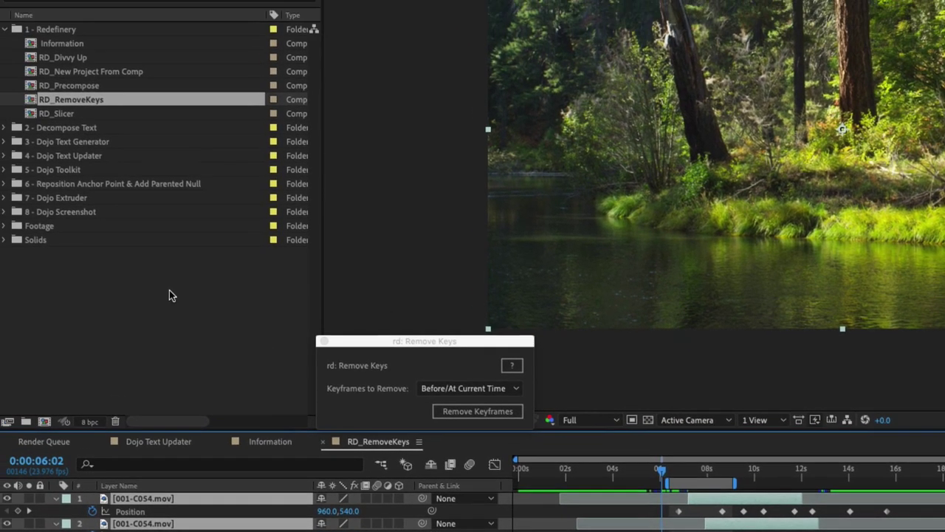
Open RD_Divvy Up, close Remove Keys, and launch the rd_DivvyUp.jsx script
double_click(79, 63)
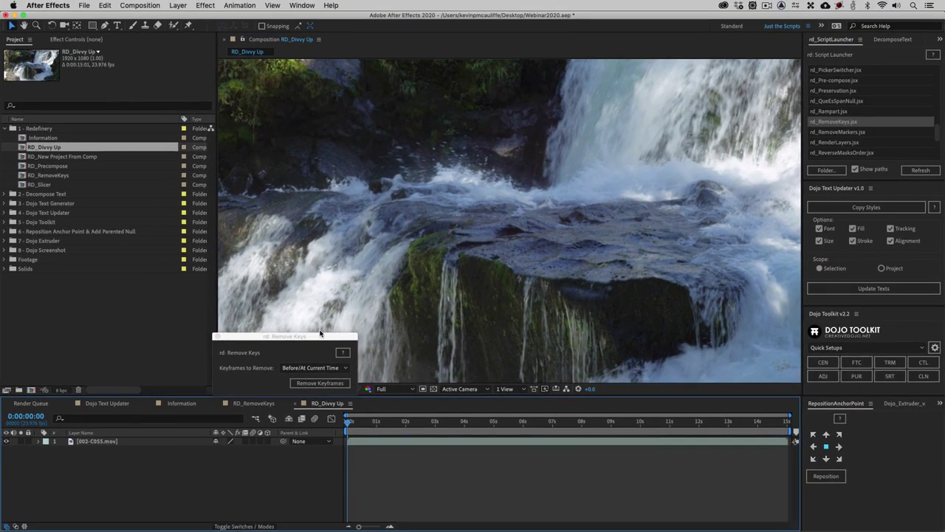
click(217, 337)
scroll(833, 111, up, 10)
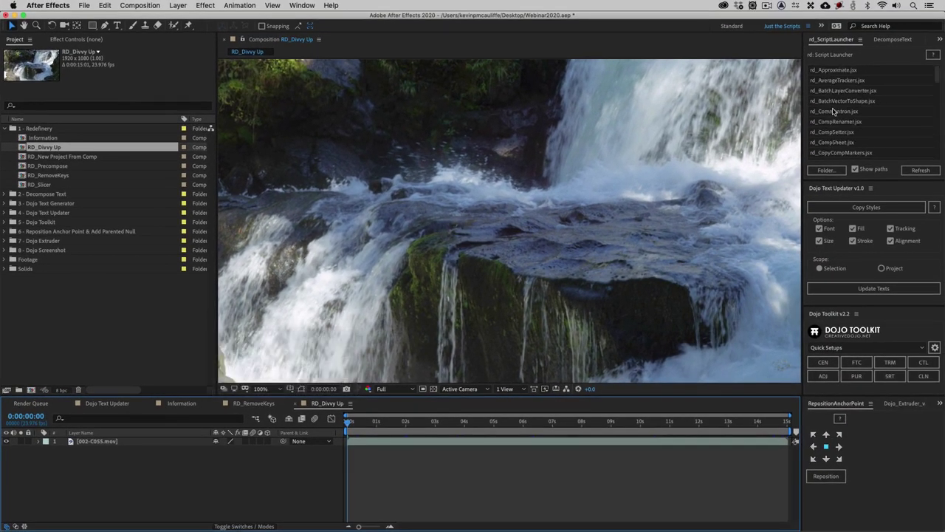
scroll(833, 111, down, 4)
click(842, 143)
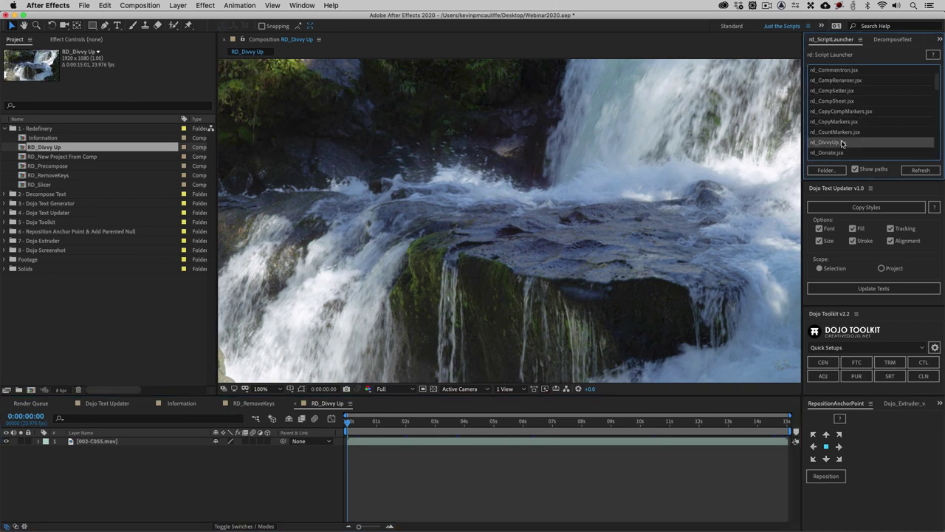
double_click(842, 142)
drag(467, 242, 158, 301)
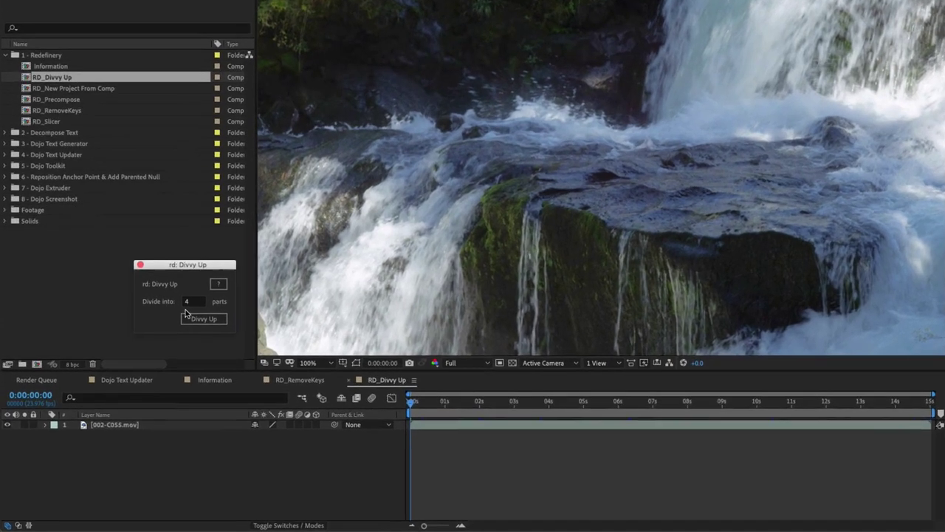
Split the 002-C055.mov layer into 5 staggered parts, then undo
text(5)
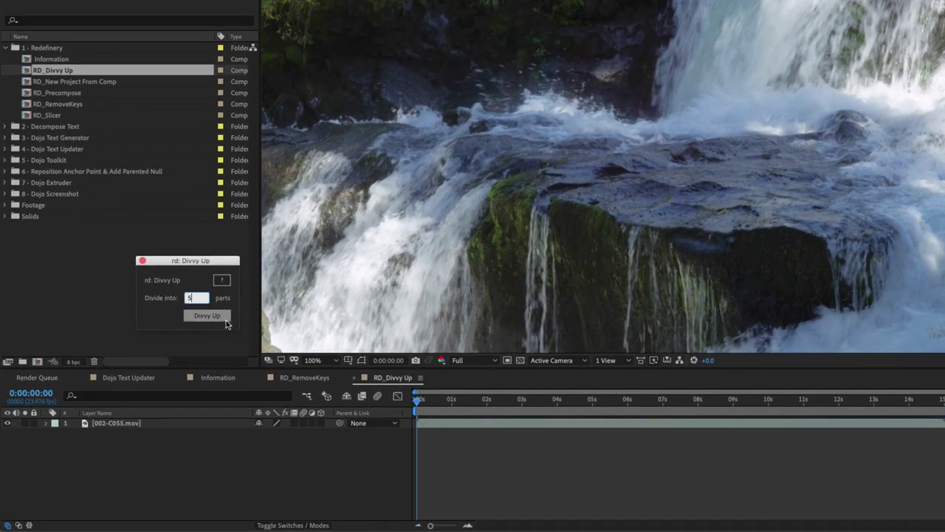
click(142, 423)
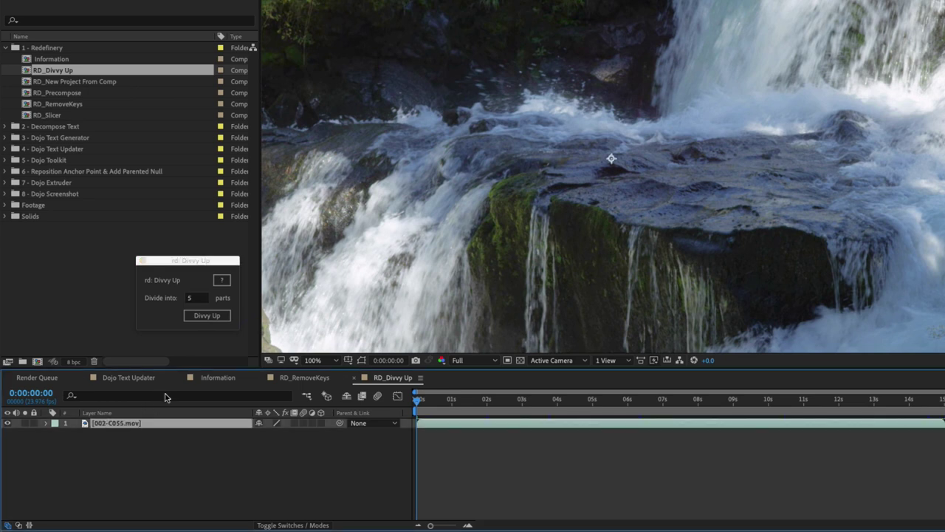
click(208, 316)
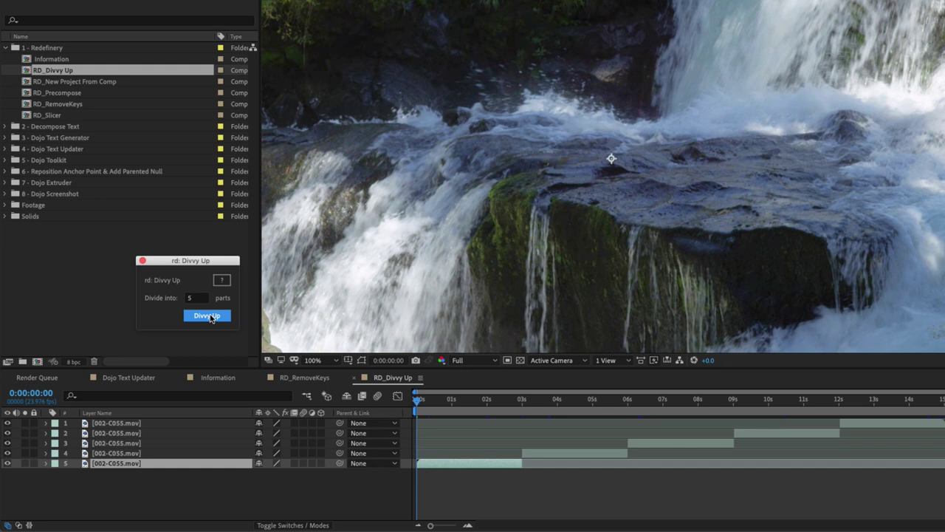
key(super+z)
Split the layer into 3 parts, close Divvy Up, and undo the split
click(198, 299)
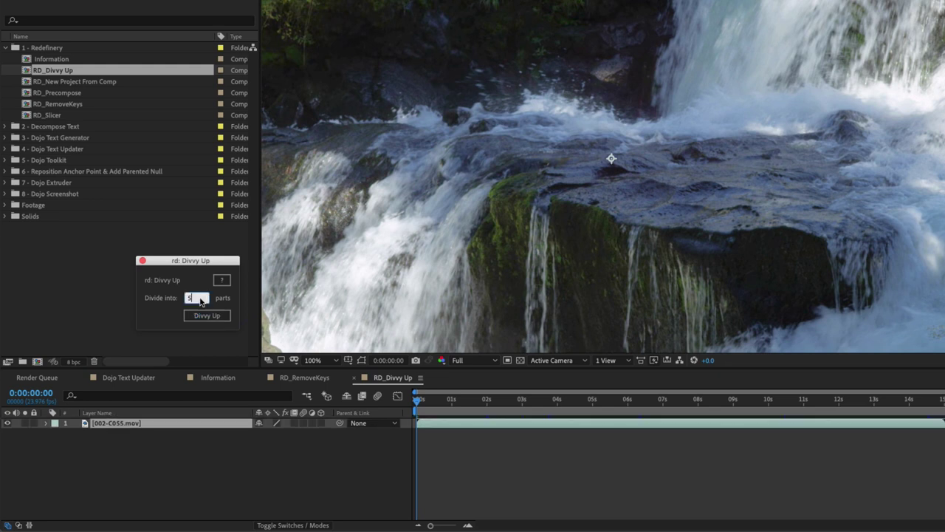
text(3)
click(201, 317)
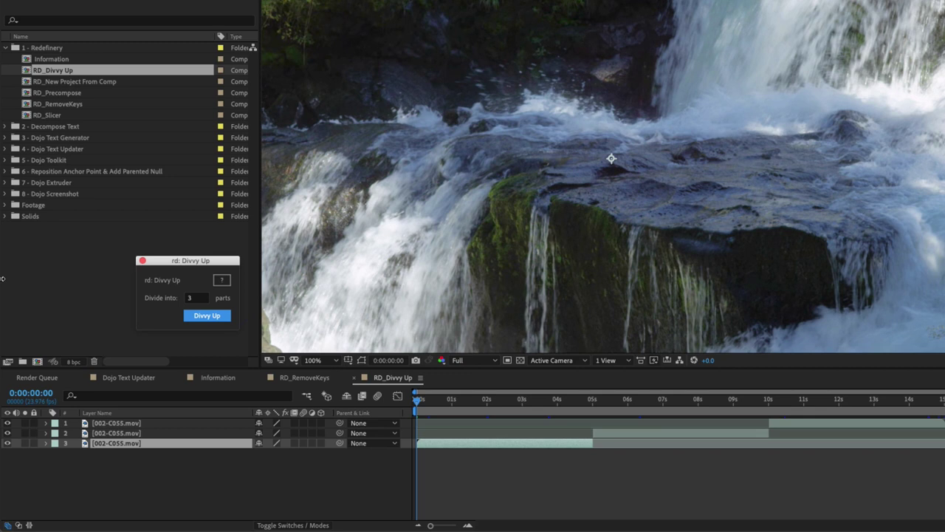
click(142, 261)
key(ctrl+z)
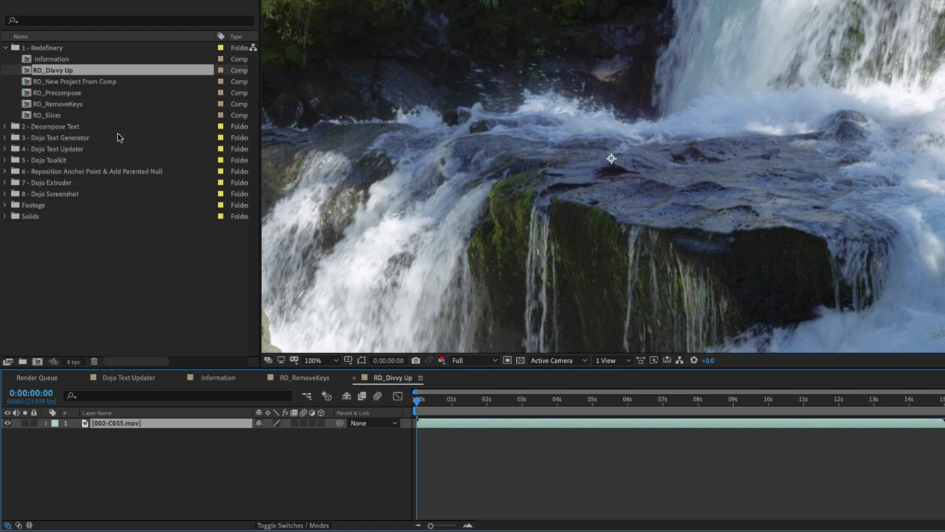
Open RD_New Project From Comp and run the rd_NewProjectFromComp.jsx script
double_click(86, 82)
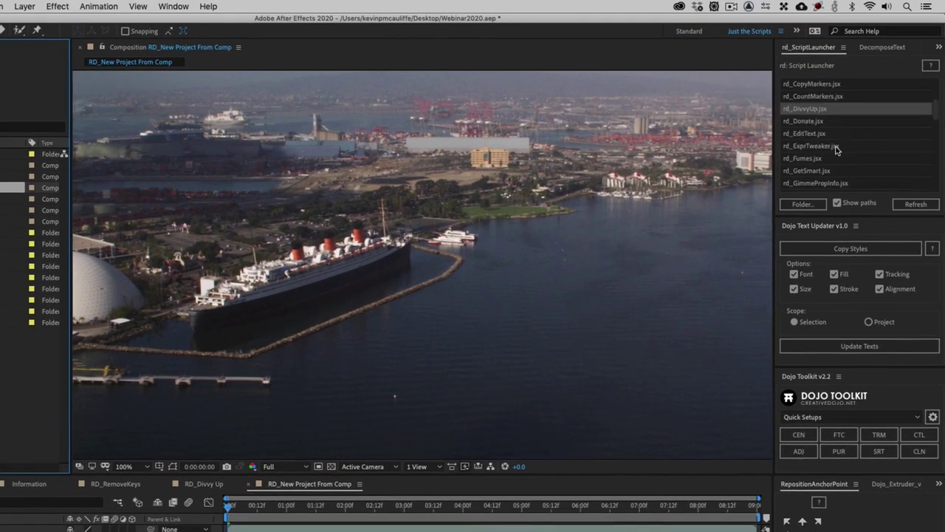
scroll(837, 149, down, 5)
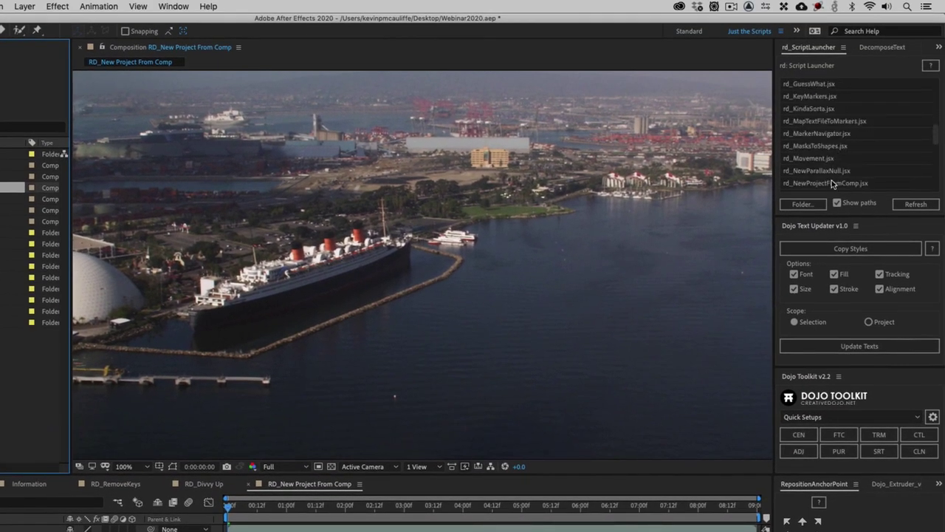
double_click(832, 183)
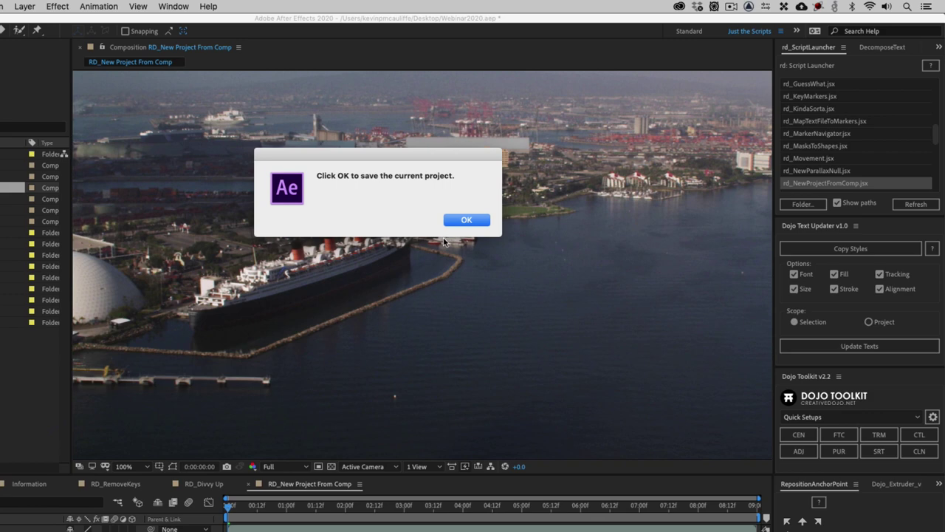
Save the current project over the existing Webinar2020.aep on the Desktop
click(460, 221)
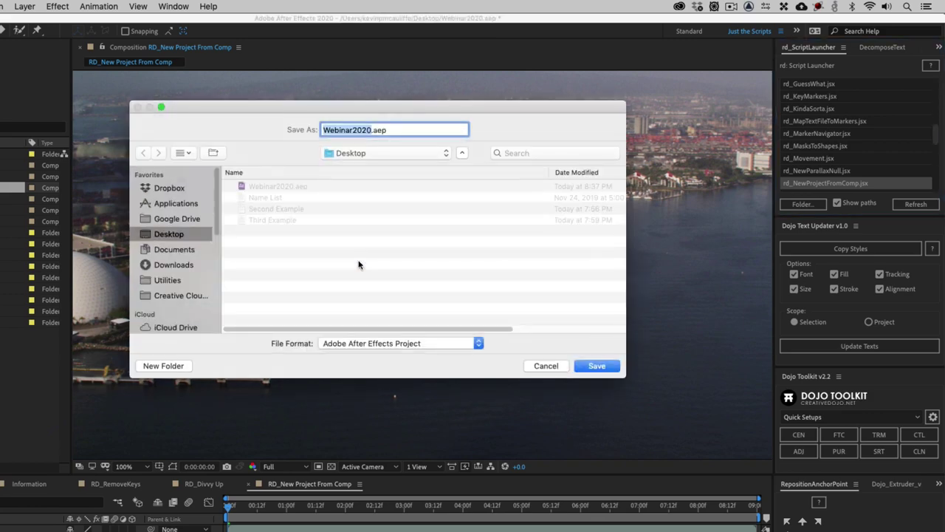
click(294, 190)
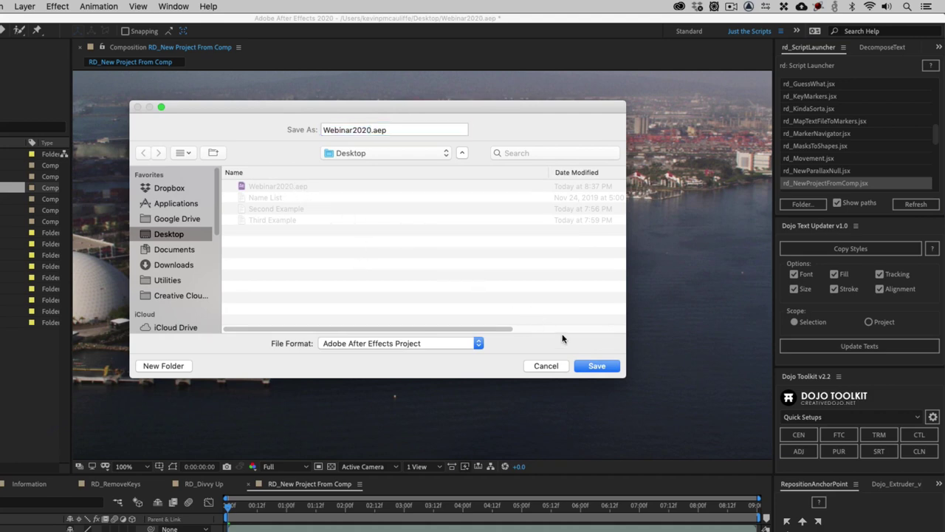
click(595, 367)
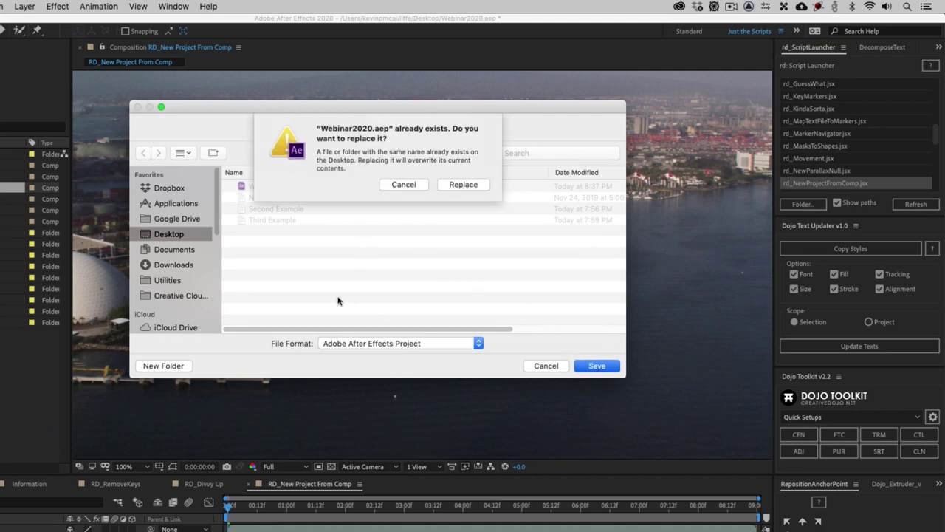
click(458, 184)
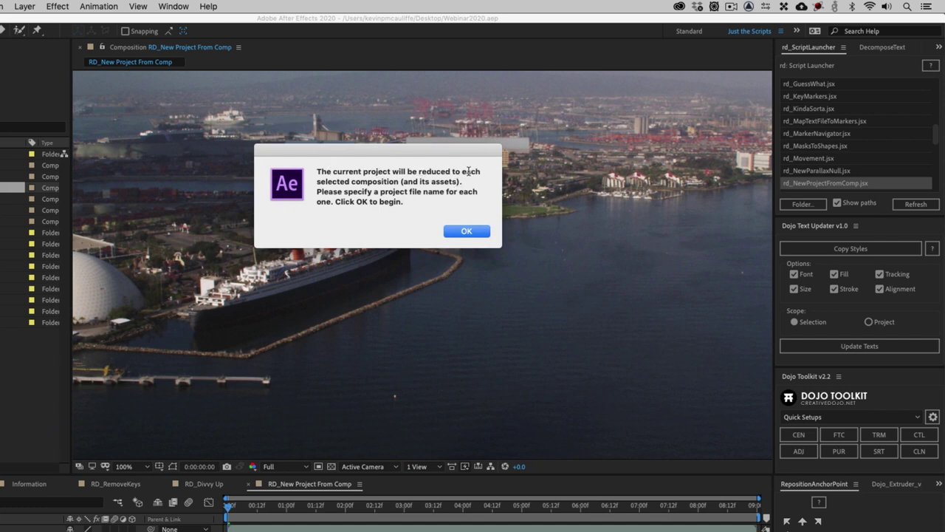
Save the reduced project as Webinar2020_NP.aep and open it from the Desktop
click(474, 231)
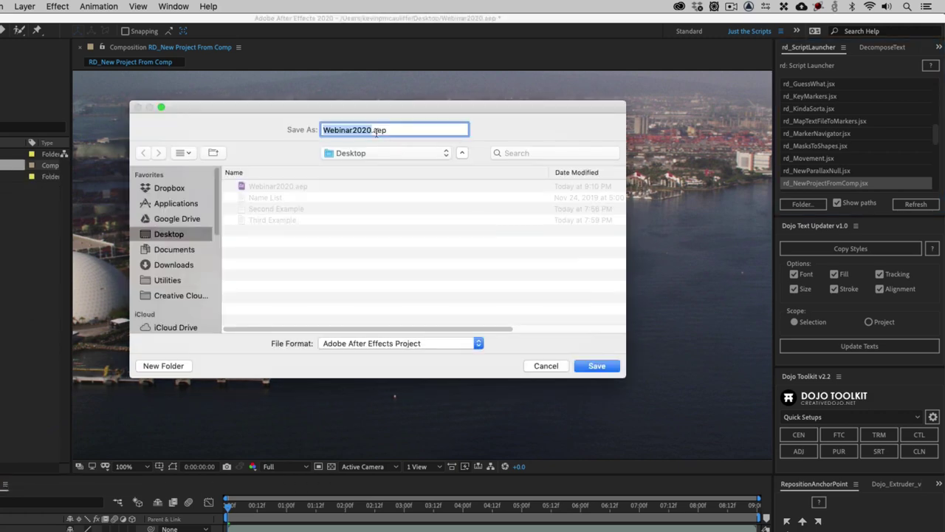
key(Right)
text(_)
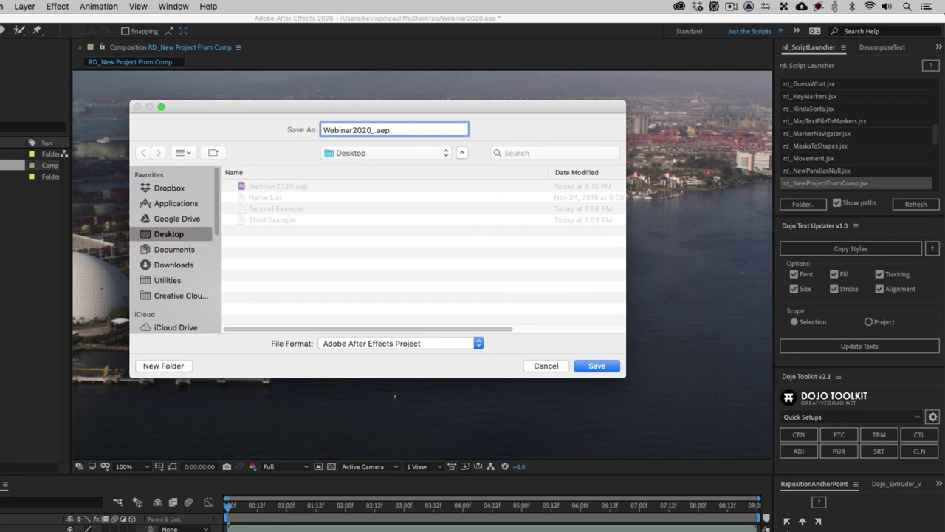
text(New)
key(BackSpace)
key(BackSpace)
key(BackSpace)
text(NP)
click(589, 364)
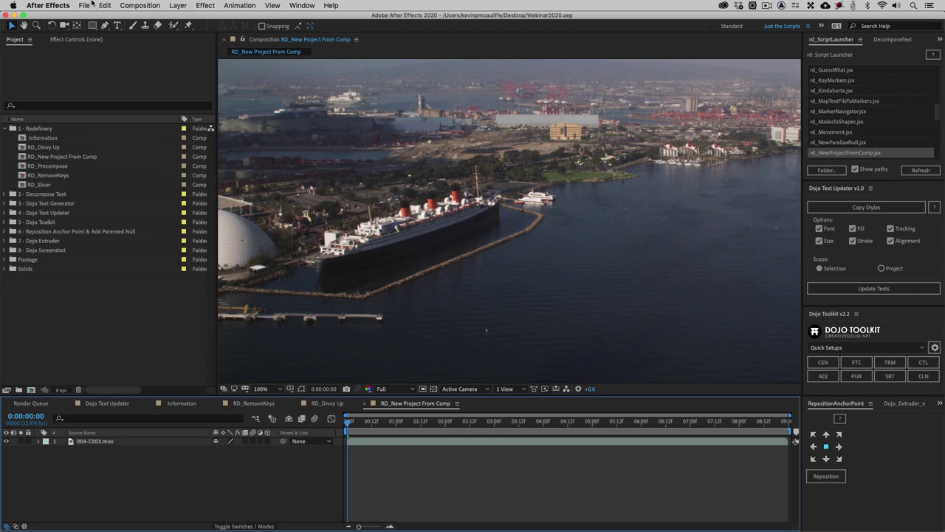
key(super+o)
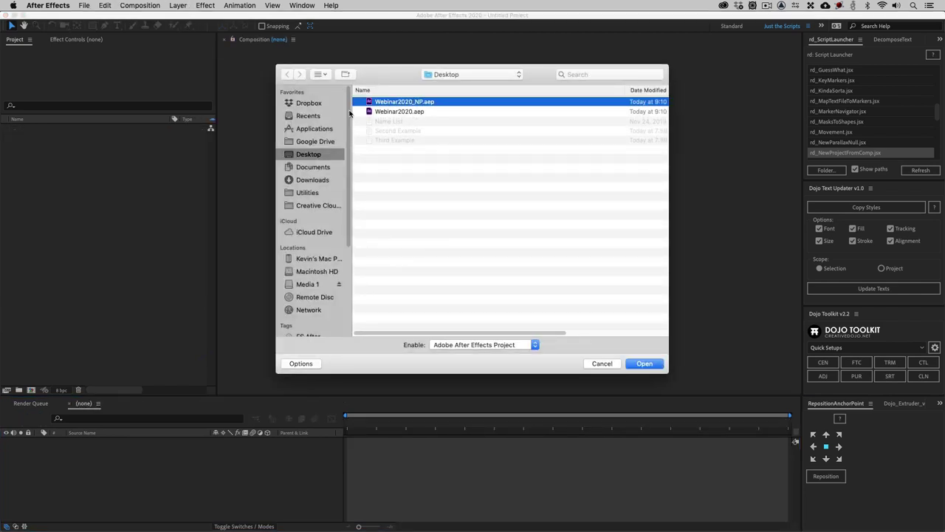
click(642, 363)
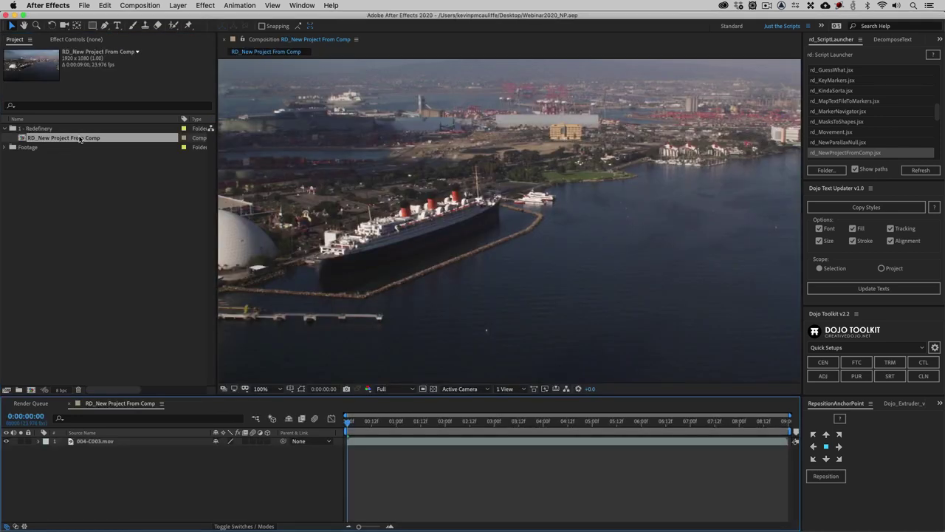
Reopen the recent Webinar2020.aep project and open the RD_Precompose composition
click(4, 147)
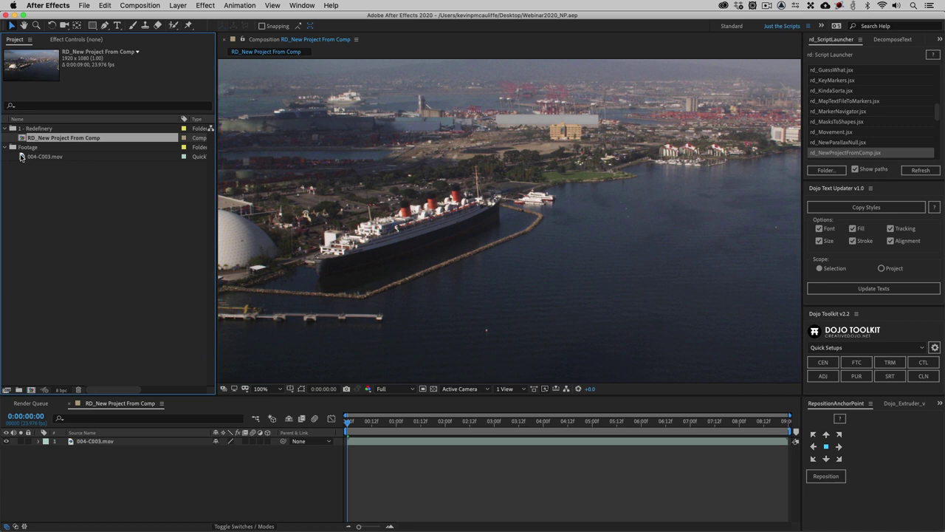
click(84, 5)
mouse_move(87, 44)
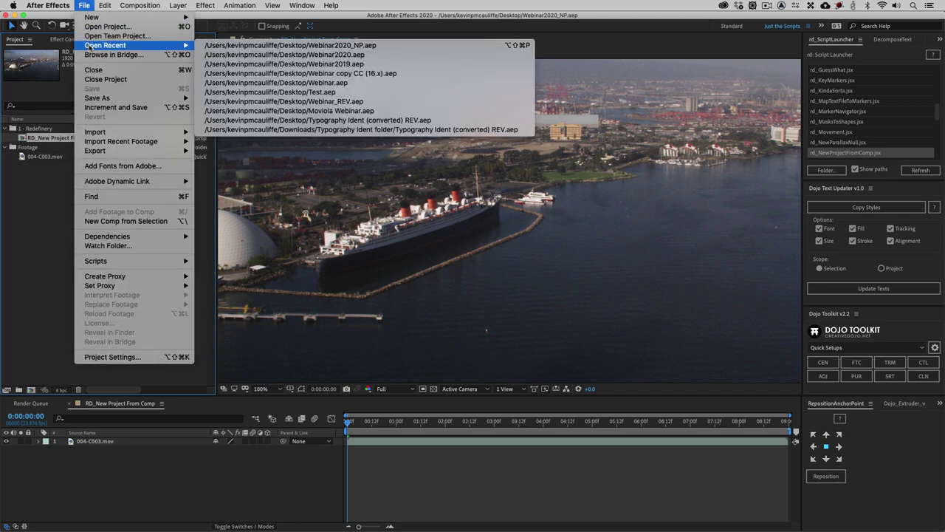
click(222, 55)
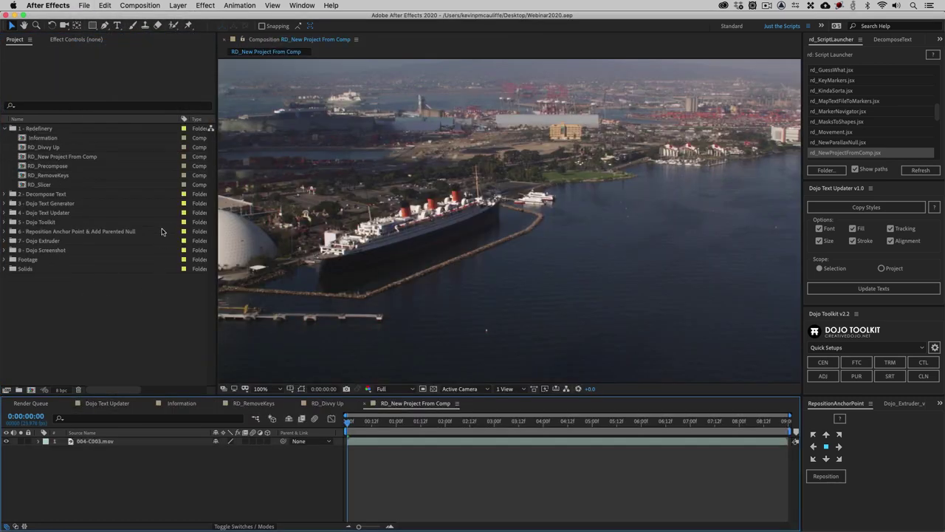
double_click(54, 166)
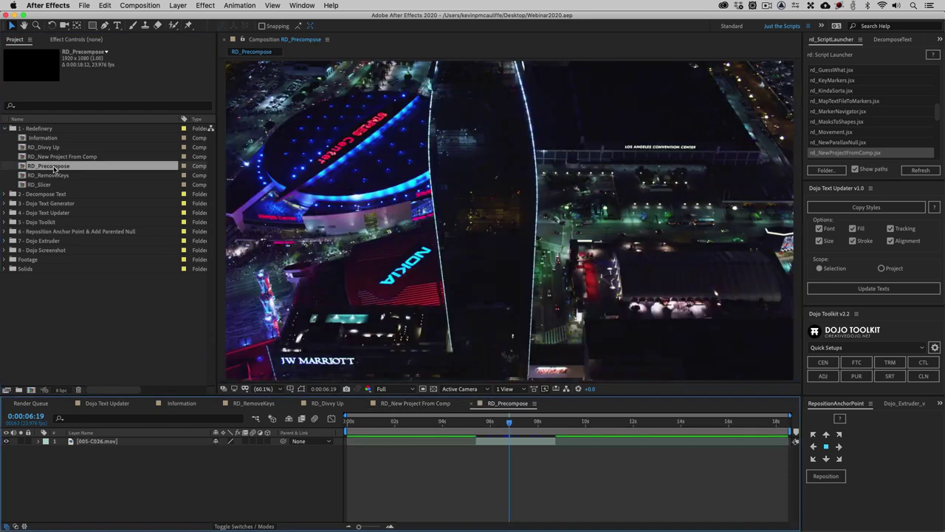
Select the 005-C026.mov layer, launch the rd: Pre-compose script, then dismiss it unused
click(504, 440)
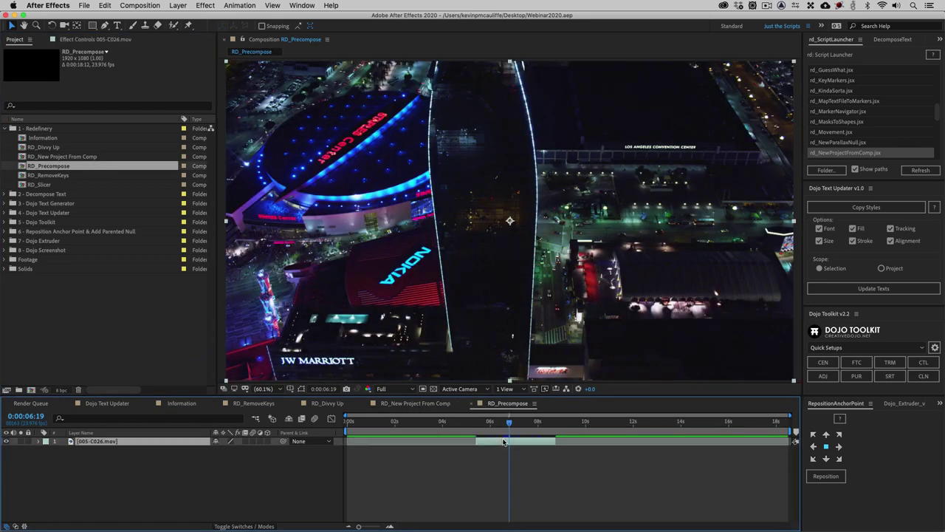
scroll(838, 120, down, 4)
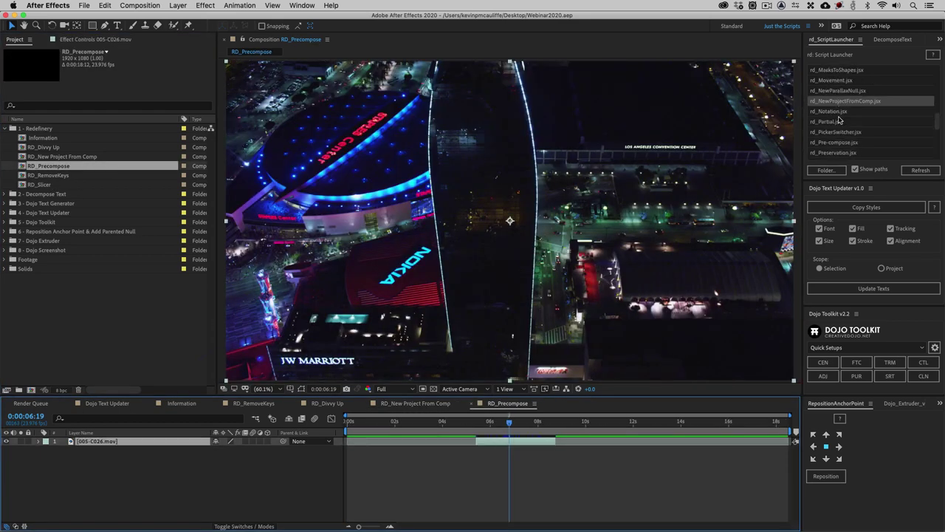
double_click(839, 131)
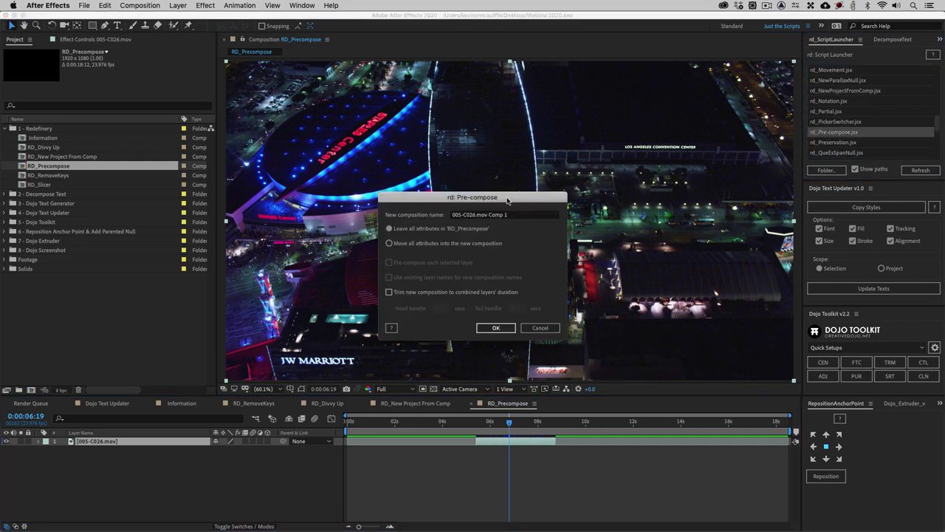
drag(508, 200, 124, 304)
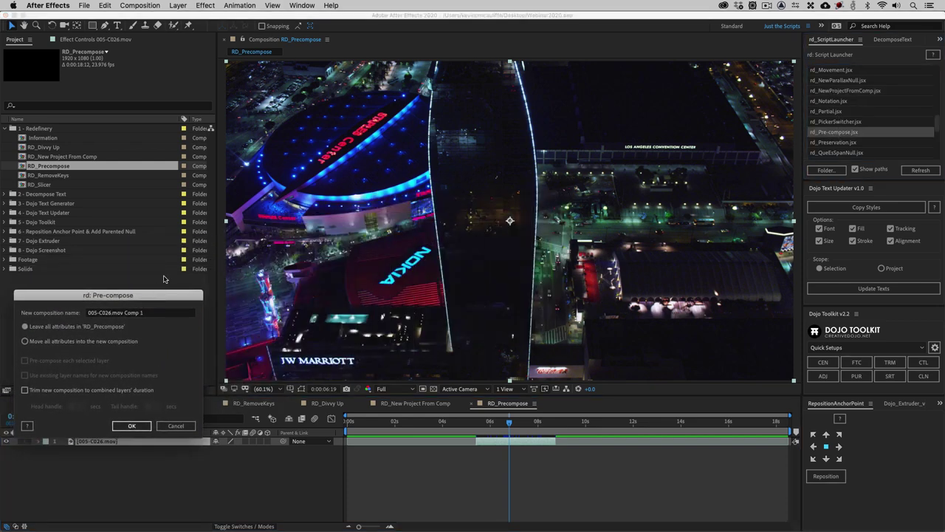
click(176, 426)
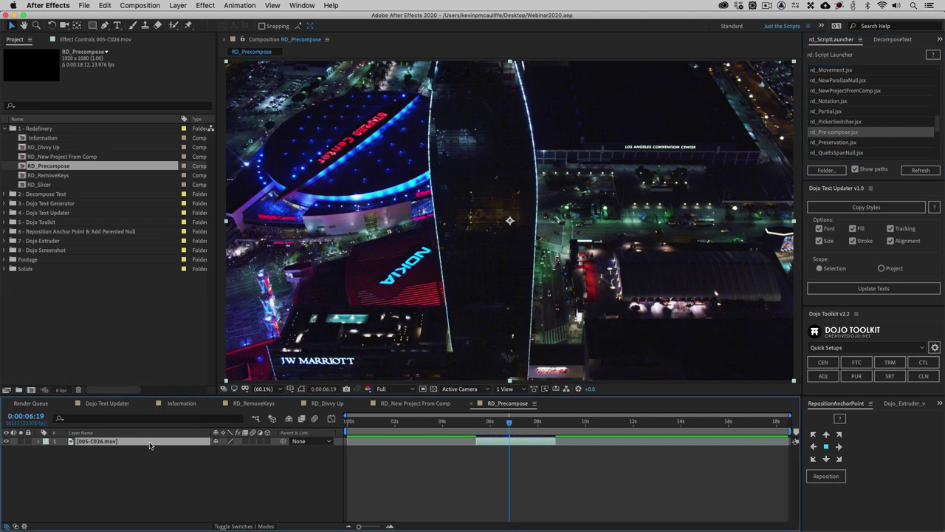
Pre-compose the layer with the built-in command using Move all attributes, then relaunch rd: Pre-compose
key(super+shift+c)
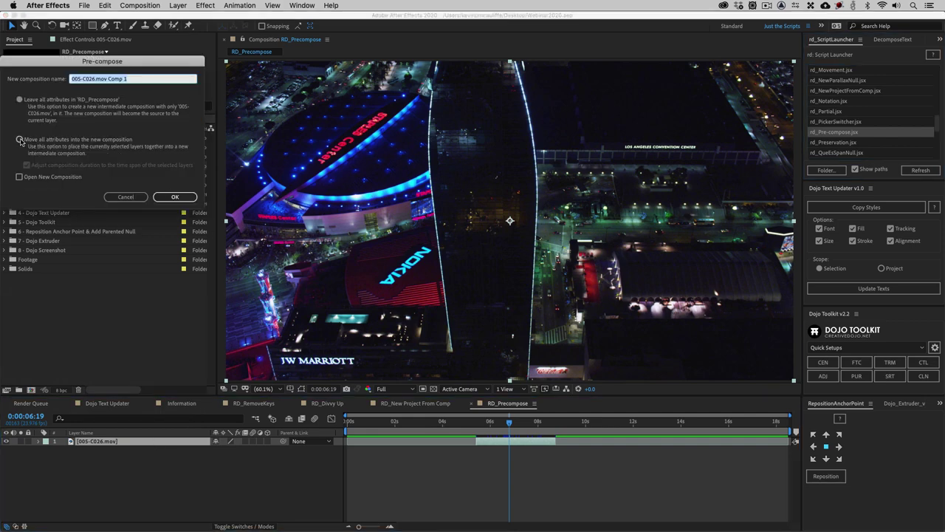
drag(74, 62, 455, 162)
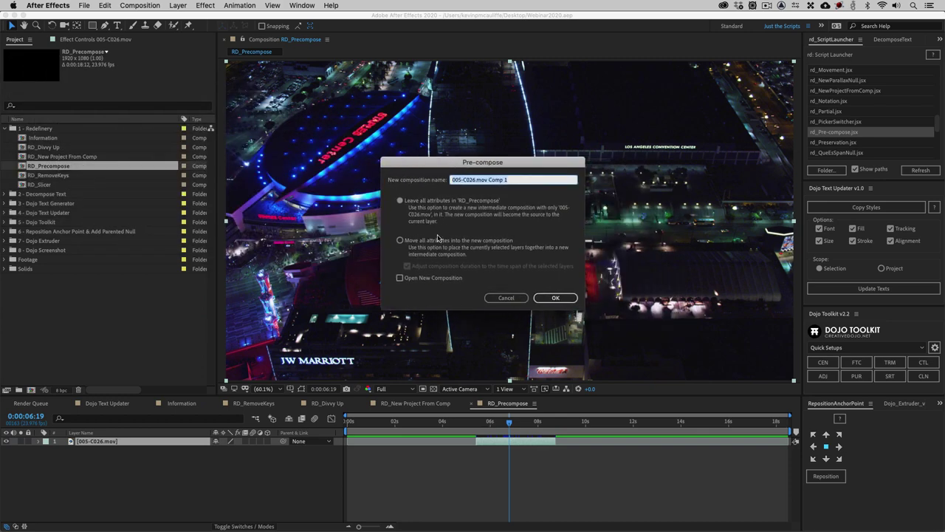
click(426, 242)
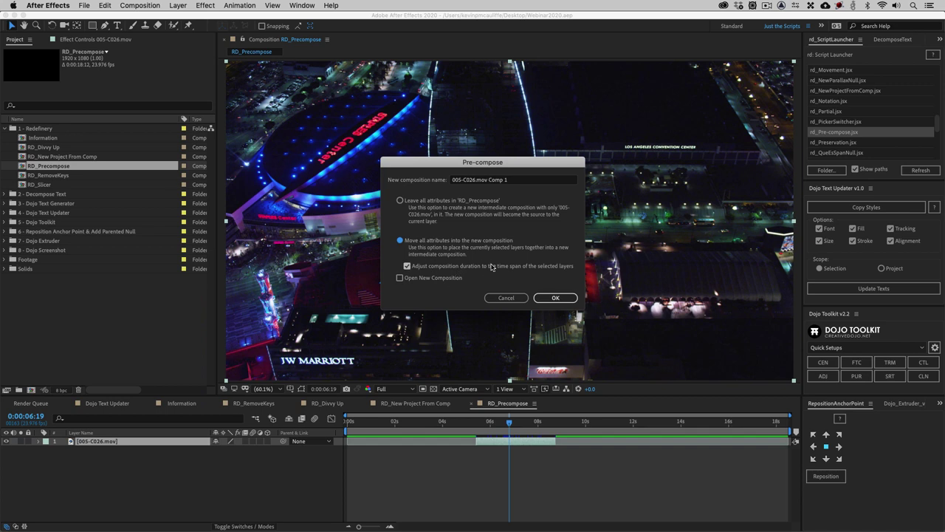
click(552, 297)
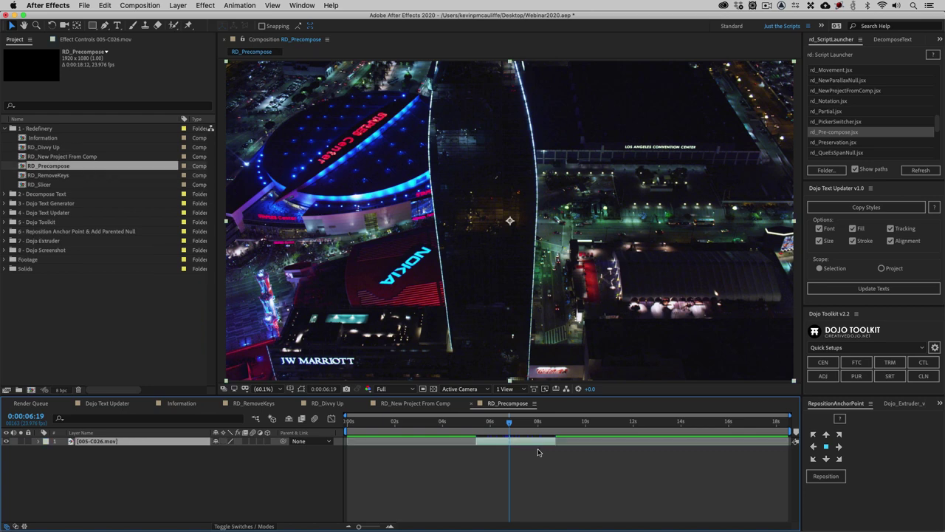
double_click(835, 132)
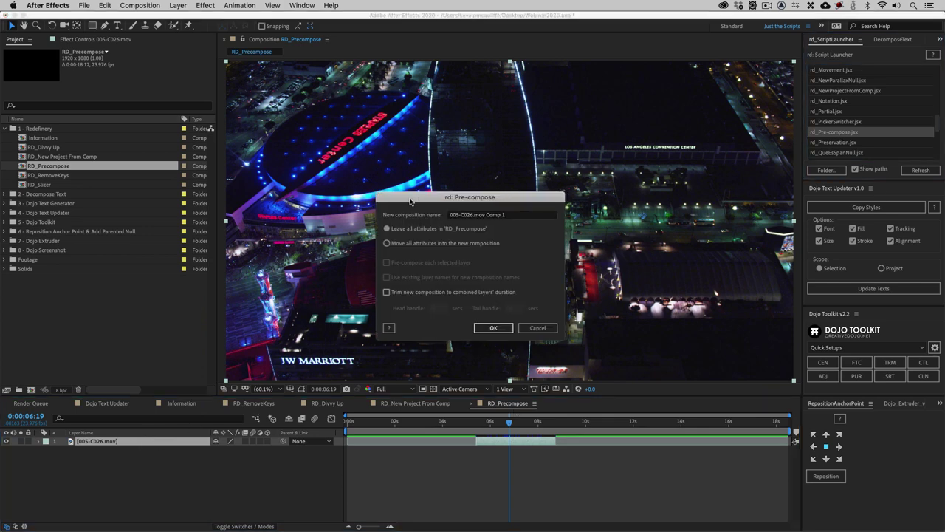
Script-precompose with Move all attributes and 1-second head/tail handles, undo it, and open RD_Slicer
drag(418, 200, 322, 204)
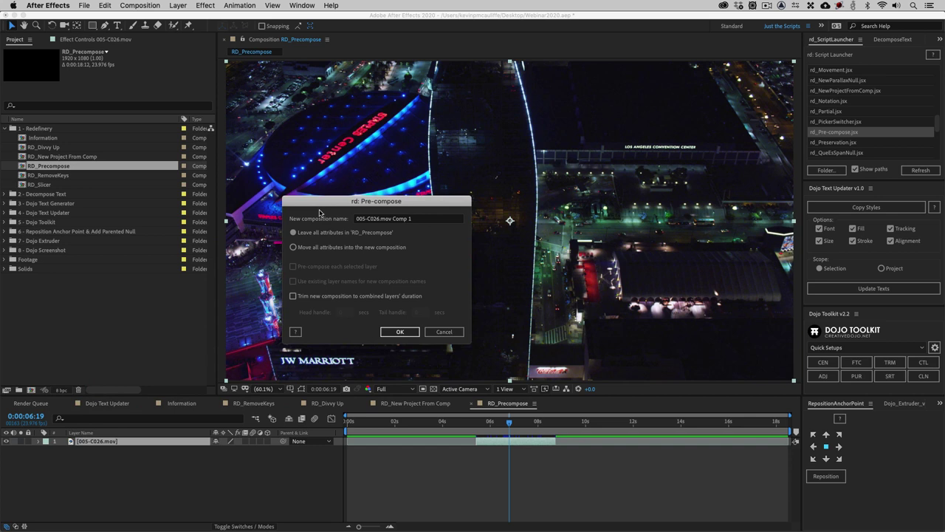
click(312, 249)
click(311, 299)
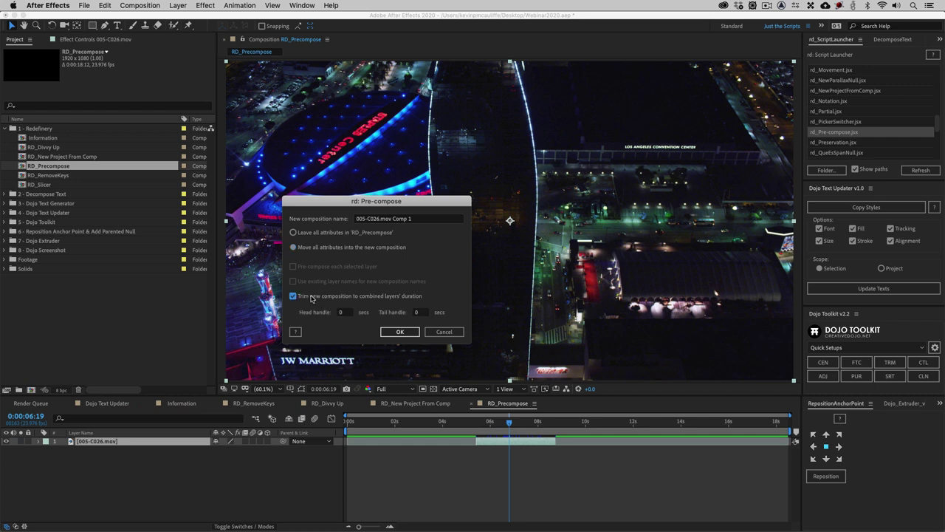
click(349, 313)
key(Tab)
text(1)
key(Tab)
click(405, 334)
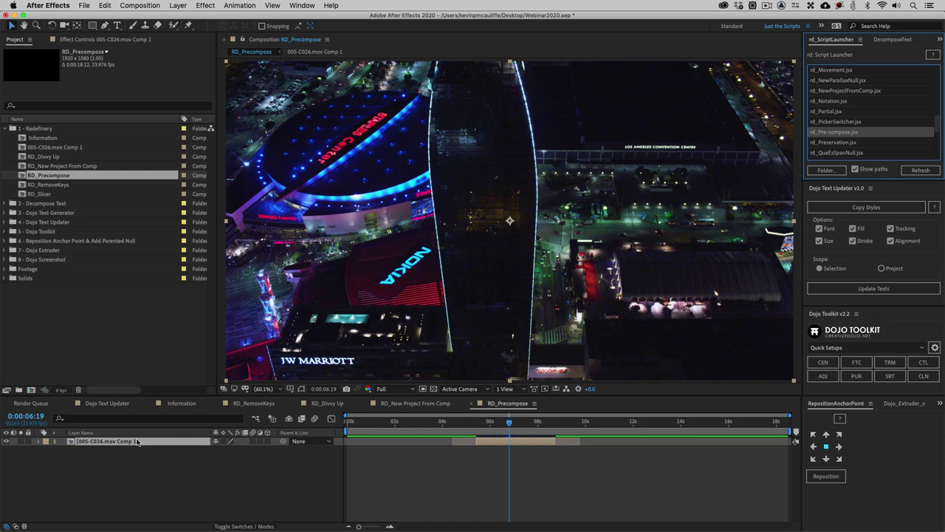
key(super+z)
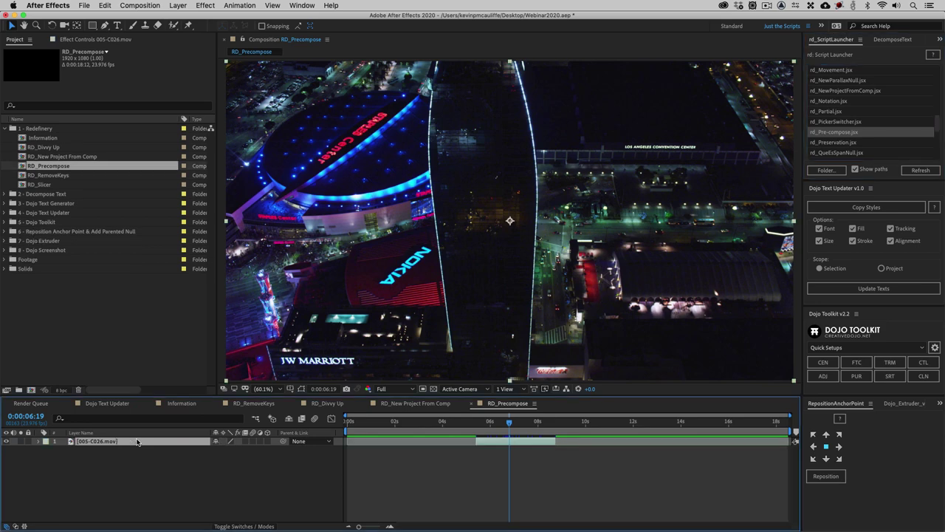
double_click(42, 186)
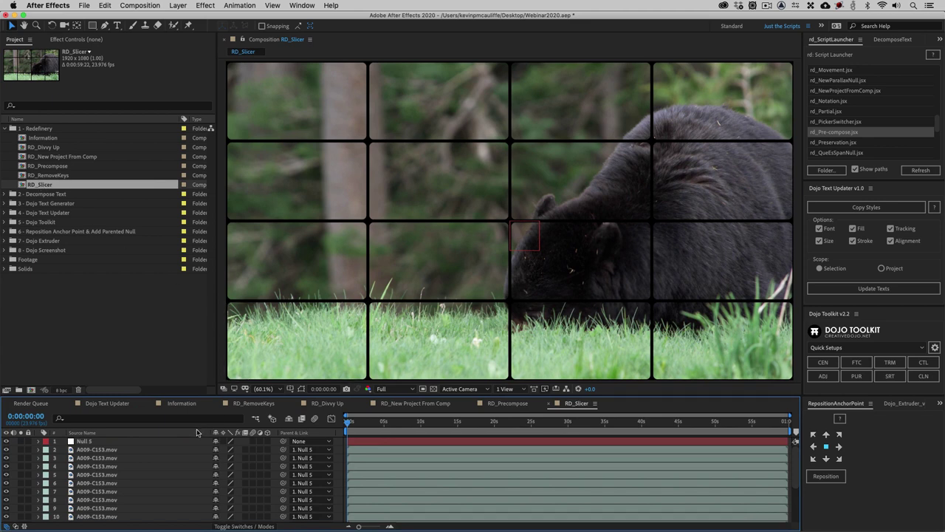
Delete all existing slice layers and Null 5 from RD_Slicer
click(135, 443)
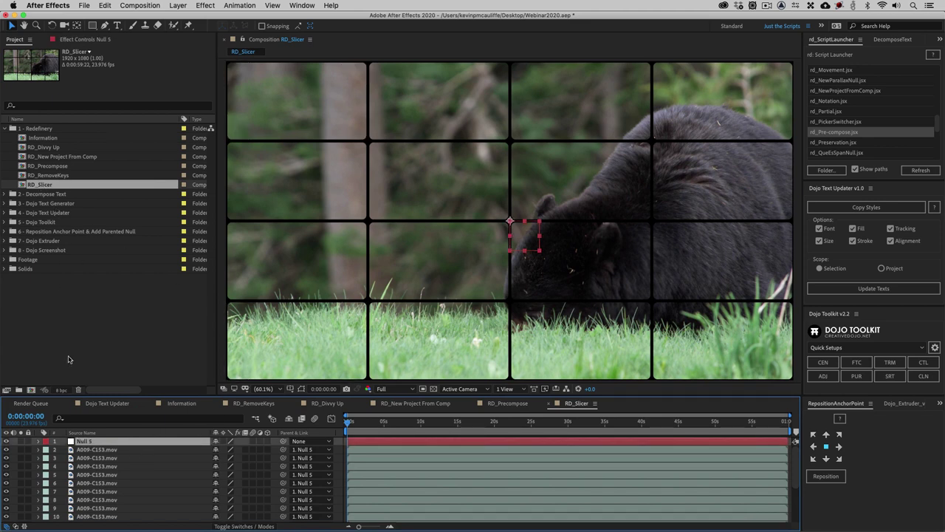
key(super+a)
key(Delete)
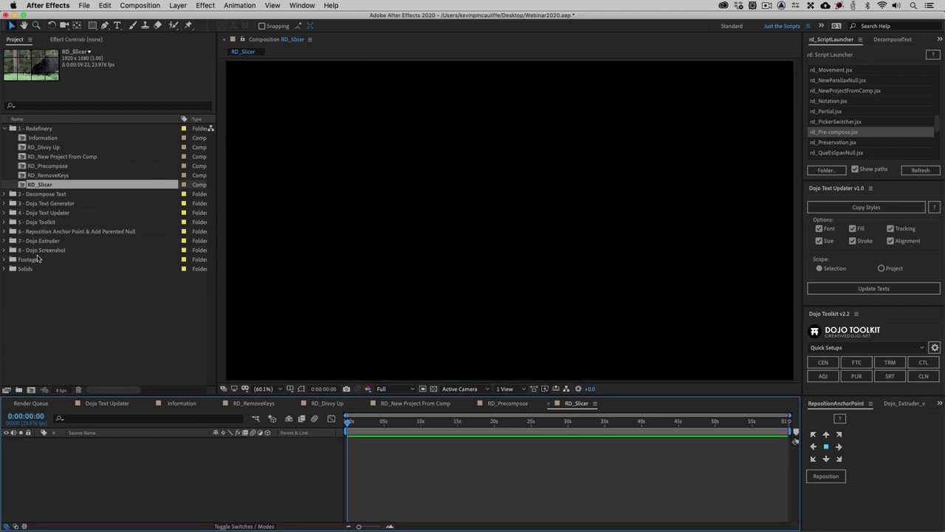
Add the A009-C153.mov bear clip to RD_Slicer, view at 50%, and launch rd: Slicer
click(12, 260)
scroll(44, 272, down, 2)
scroll(44, 295, down, 1)
click(58, 371)
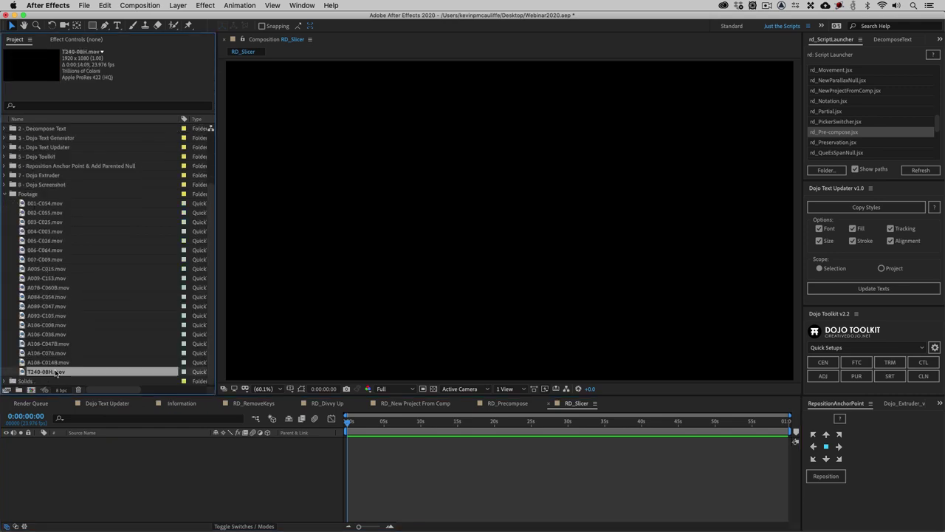
key(Up)
key(Up)
key(Up)
key(Up)
key(Up)
key(Up)
key(Up)
key(Up)
key(Up)
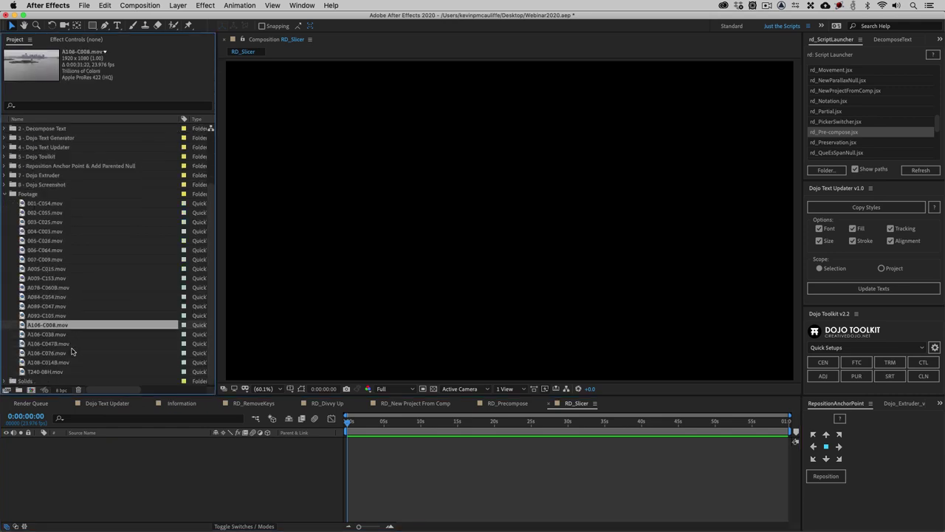
key(Up)
key(Up)
key(Down)
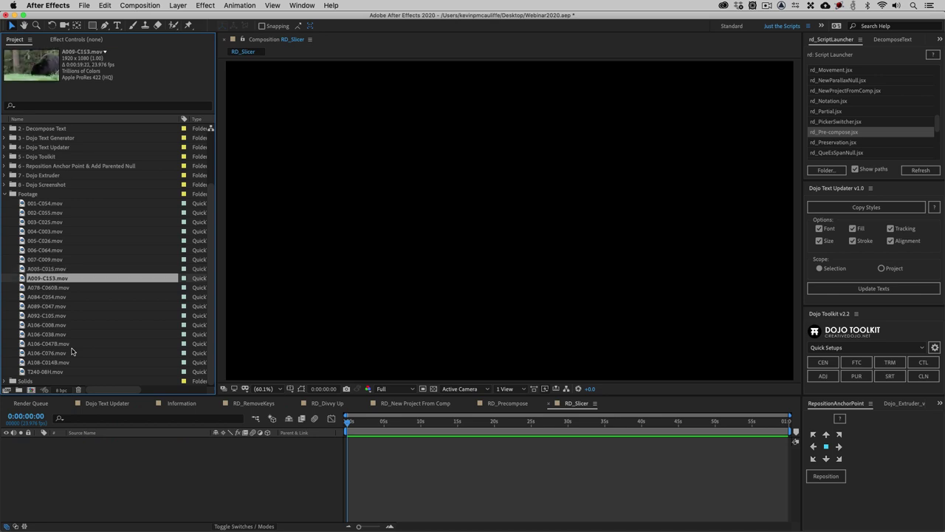
drag(49, 278, 59, 465)
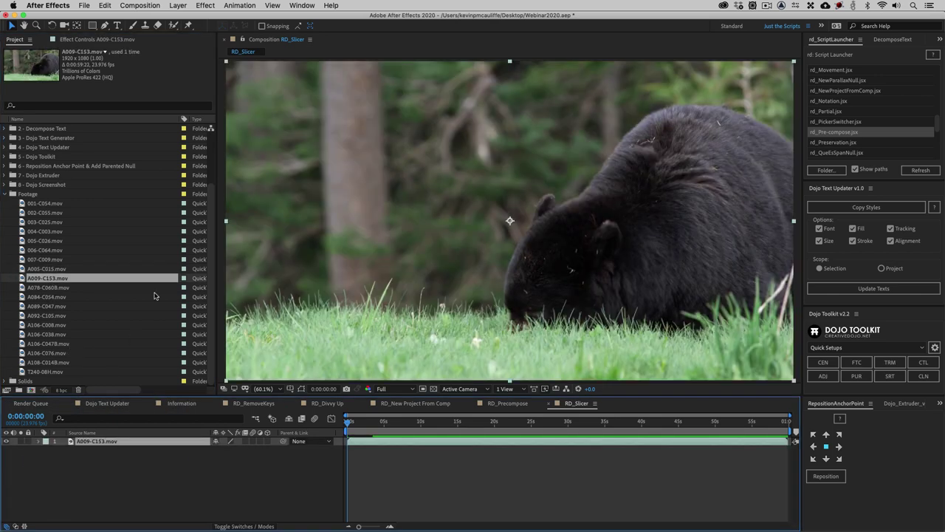
key(comma)
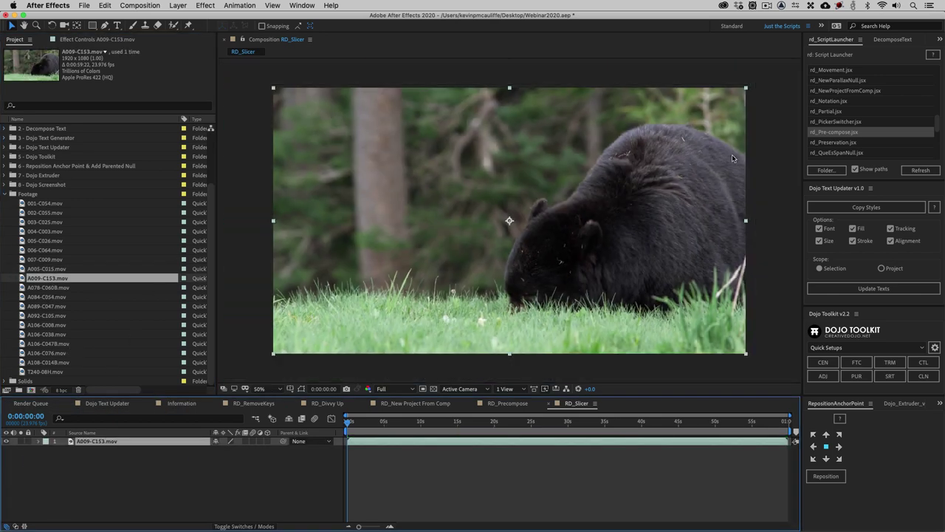
scroll(856, 142, down, 4)
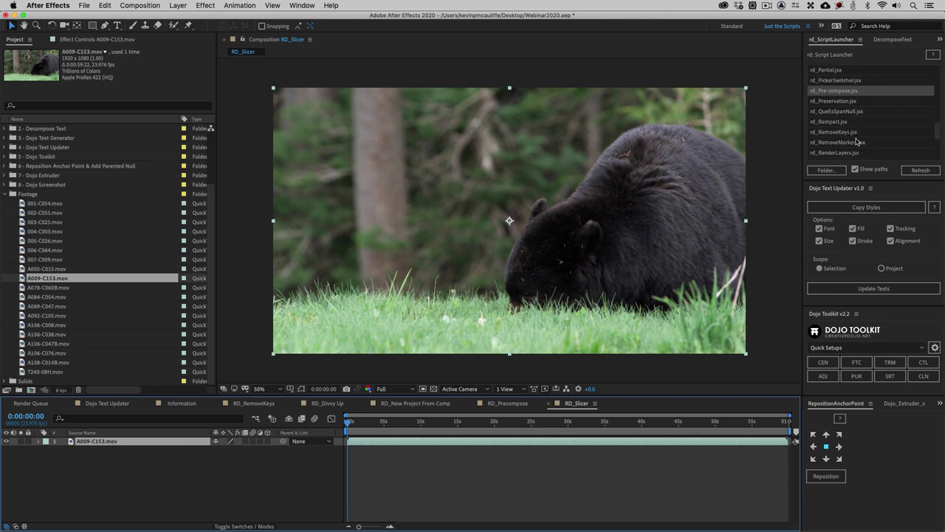
scroll(856, 142, down, 7)
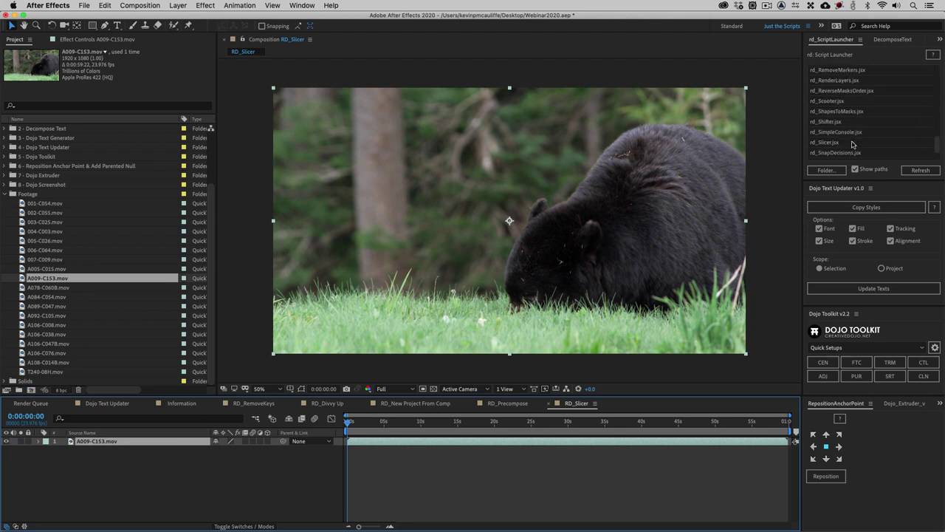
double_click(842, 143)
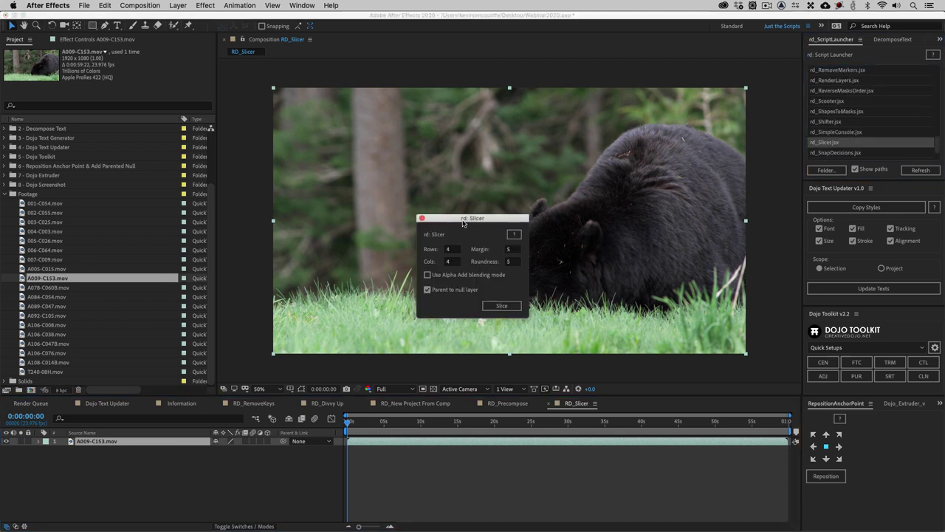
Slice the bear clip with Margin 0 and Roundness 0, parented to a null layer
drag(463, 223, 351, 126)
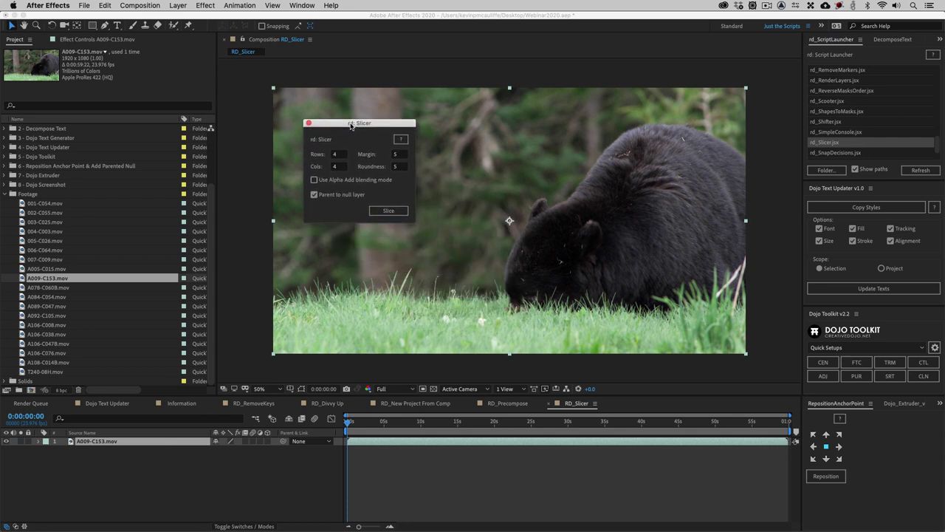
double_click(396, 154)
text(0)
key(Tab)
key(Tab)
text(0)
click(346, 198)
click(340, 200)
click(380, 212)
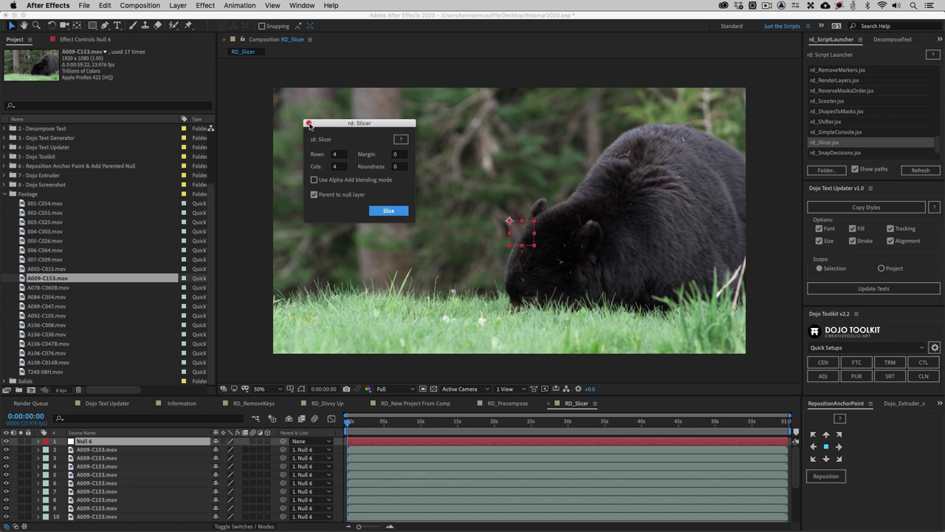
click(308, 124)
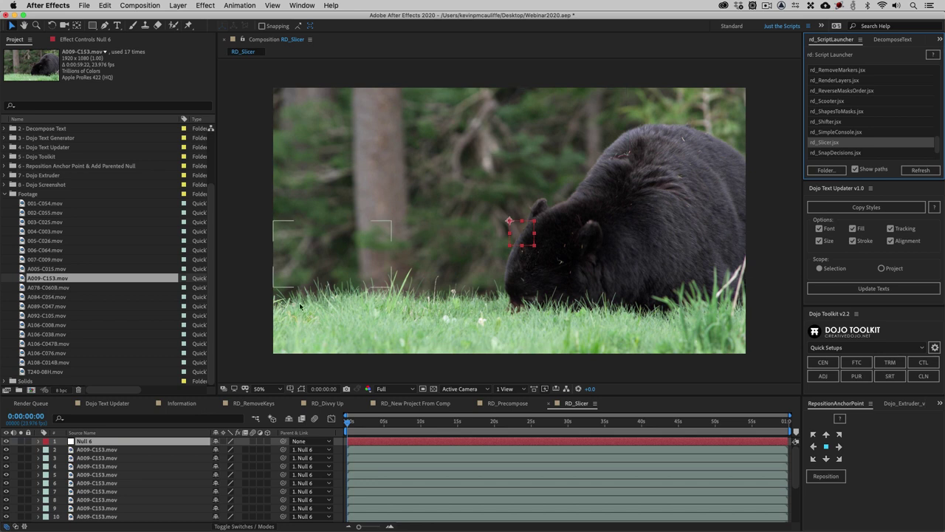
Try 3D Y rotation and repositioning on slice layer 7, then undo back to the single bear layer
click(111, 492)
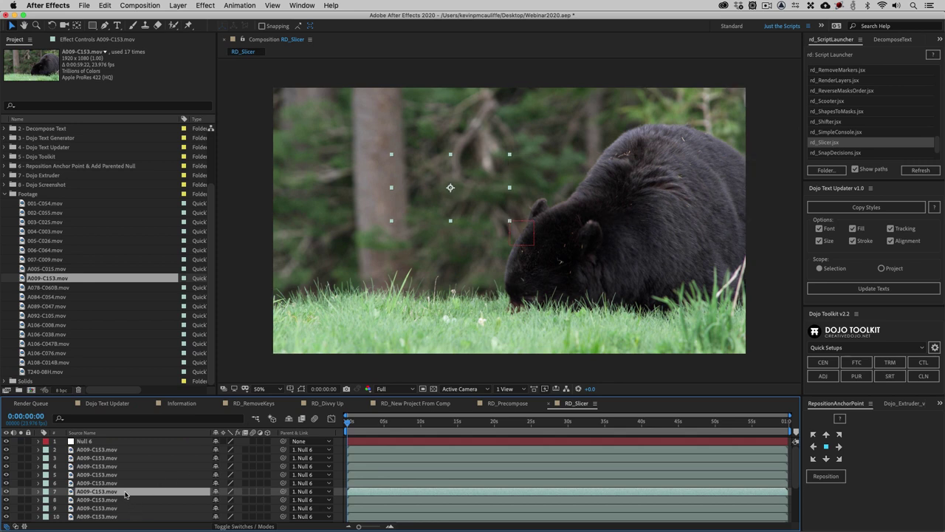
click(267, 492)
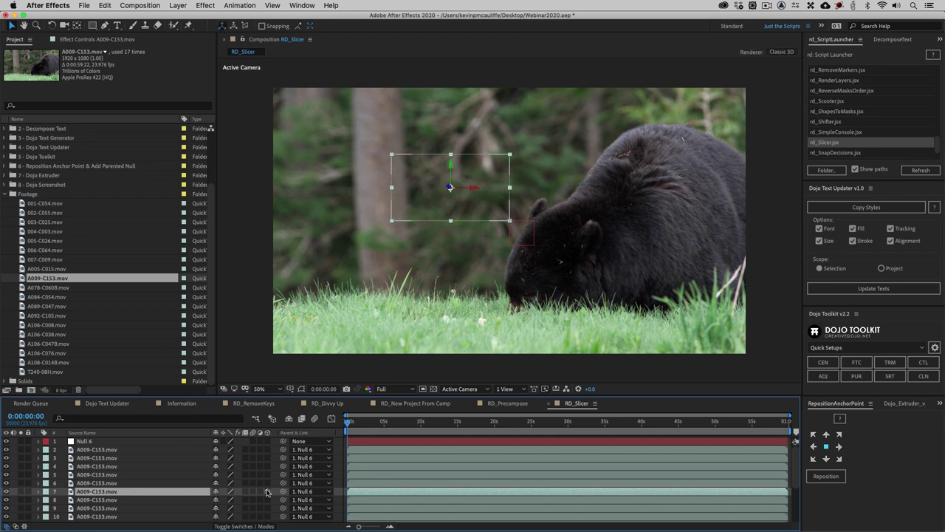
key(r)
drag(224, 516, 245, 513)
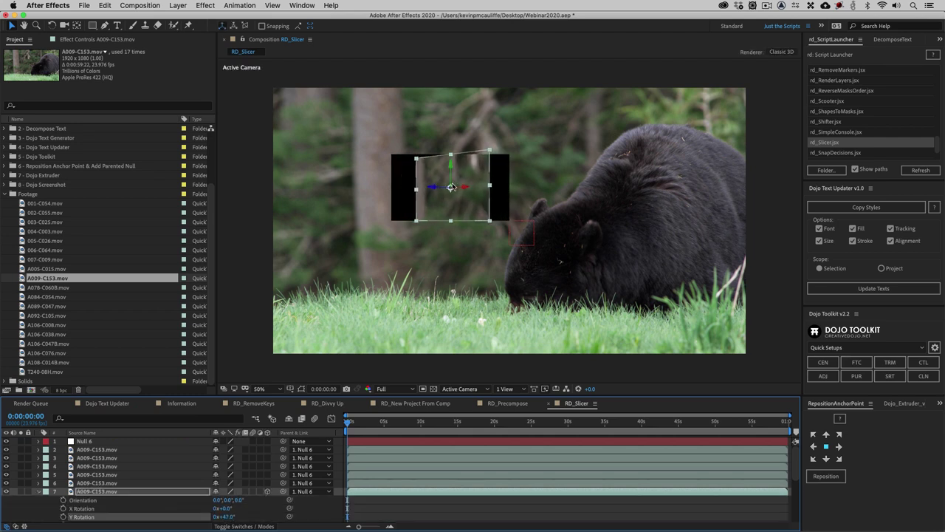
mouse_move(452, 166)
mouse_down()
mouse_move(455, 213)
mouse_move(454, 118)
mouse_move(457, 200)
mouse_move(461, 156)
mouse_up()
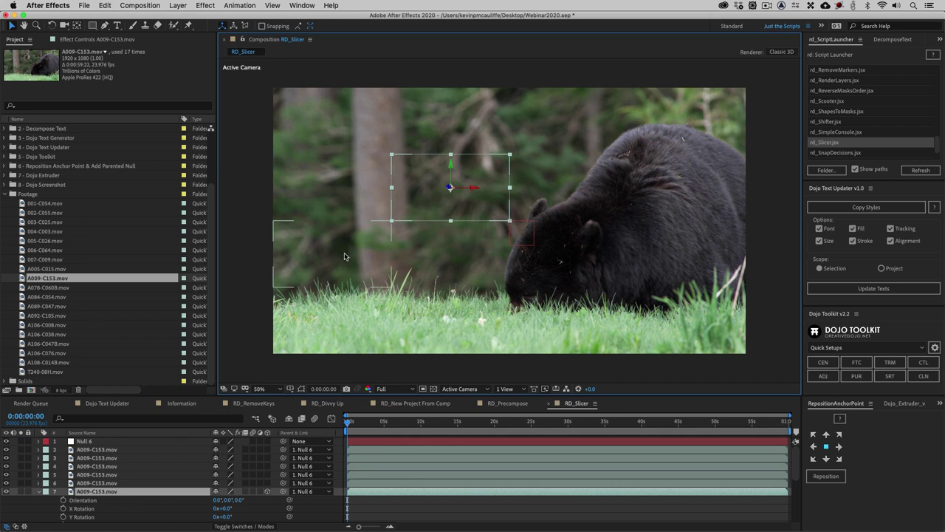
click(268, 491)
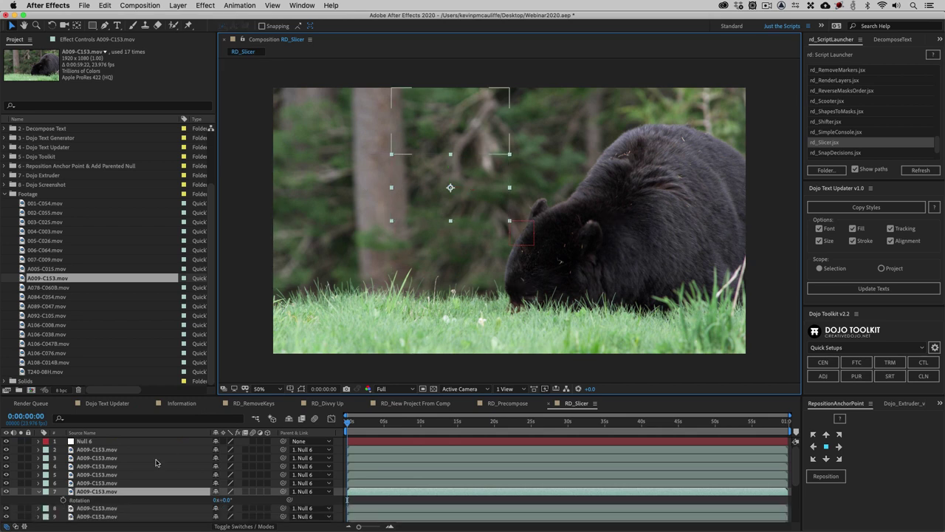
key(super+z)
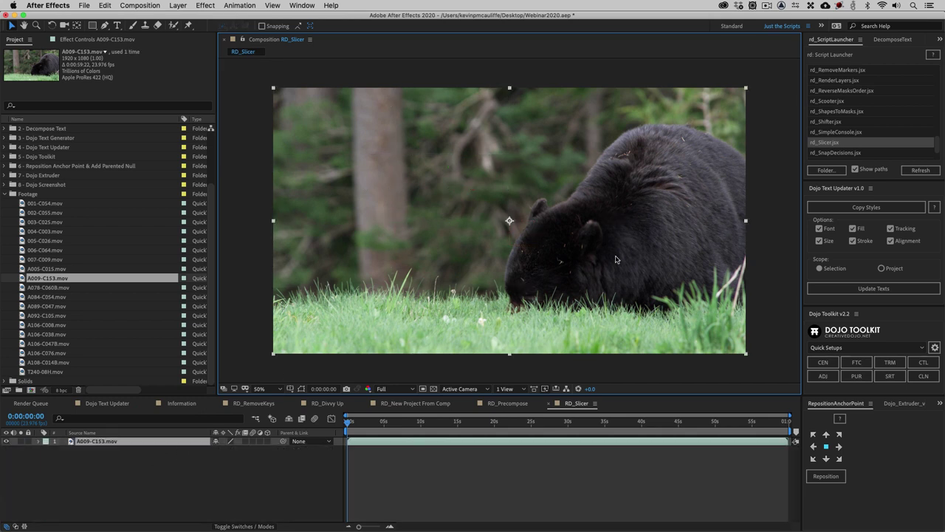
click(844, 144)
Slice the bear clip into a 4×4 grid with Margin 5 and Roundness 5
double_click(844, 145)
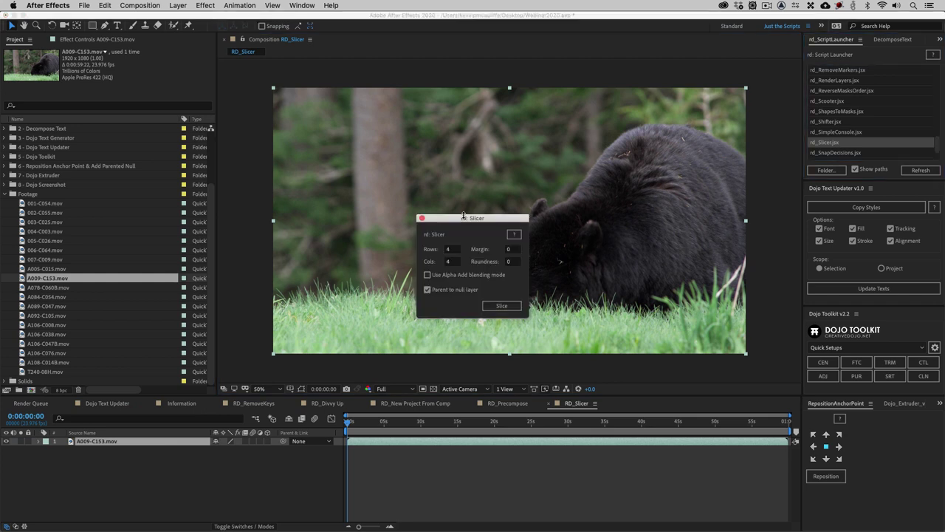
drag(458, 220, 282, 282)
click(329, 310)
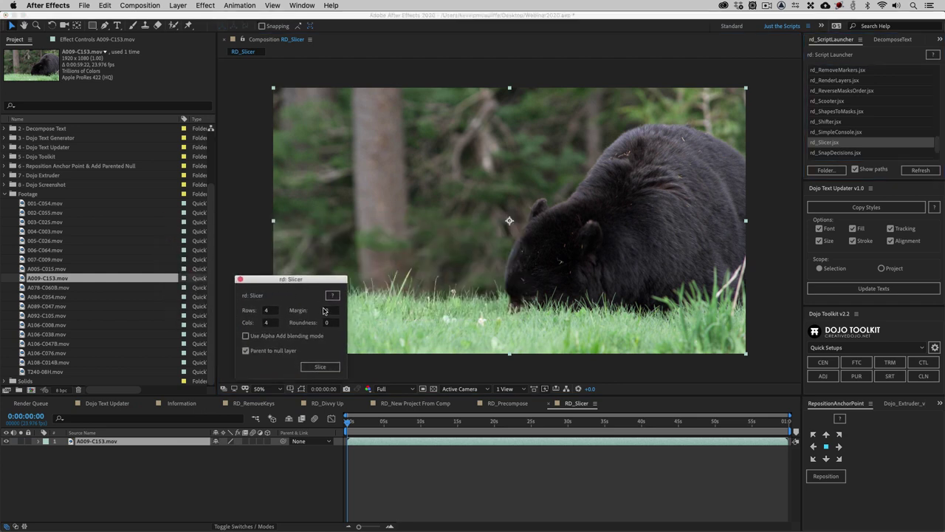
text(5)
key(Tab)
key(Tab)
text(5)
click(315, 366)
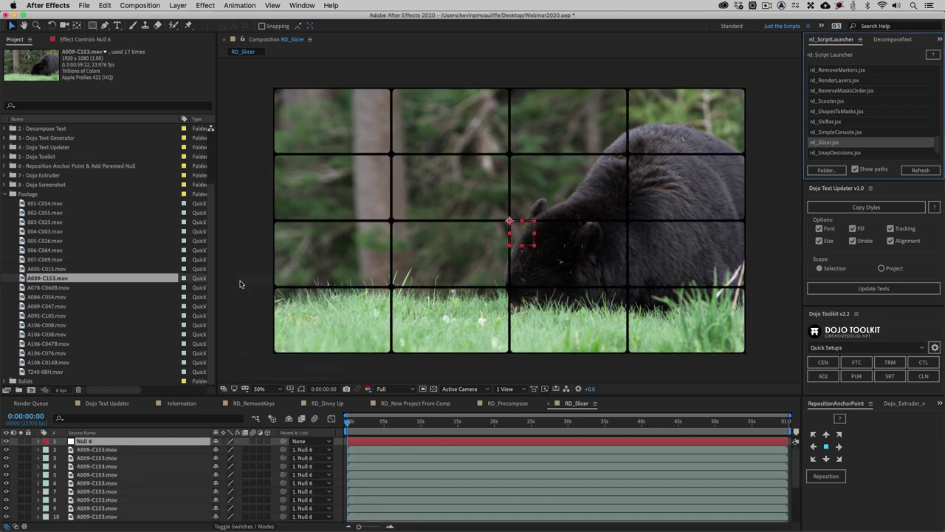
click(240, 279)
Select tiles across the grid and preview the A089-C047, A092-C105 and A106-C008 clips
click(358, 118)
click(456, 110)
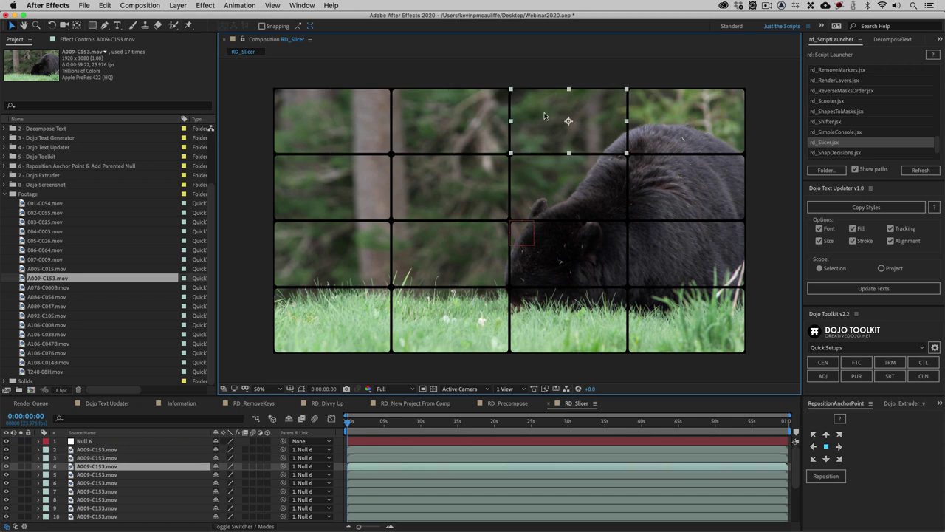
click(546, 116)
click(646, 178)
click(564, 183)
click(481, 183)
click(332, 186)
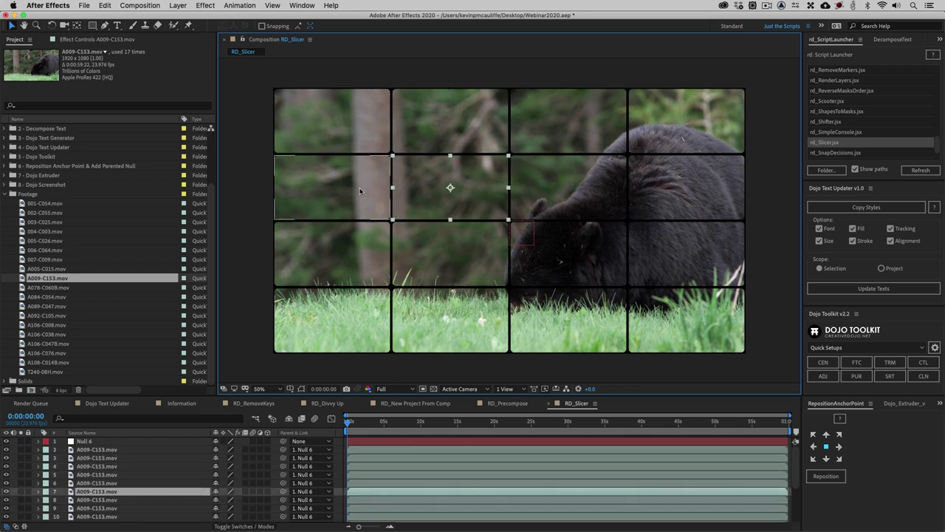
click(333, 251)
click(493, 244)
click(563, 248)
click(683, 310)
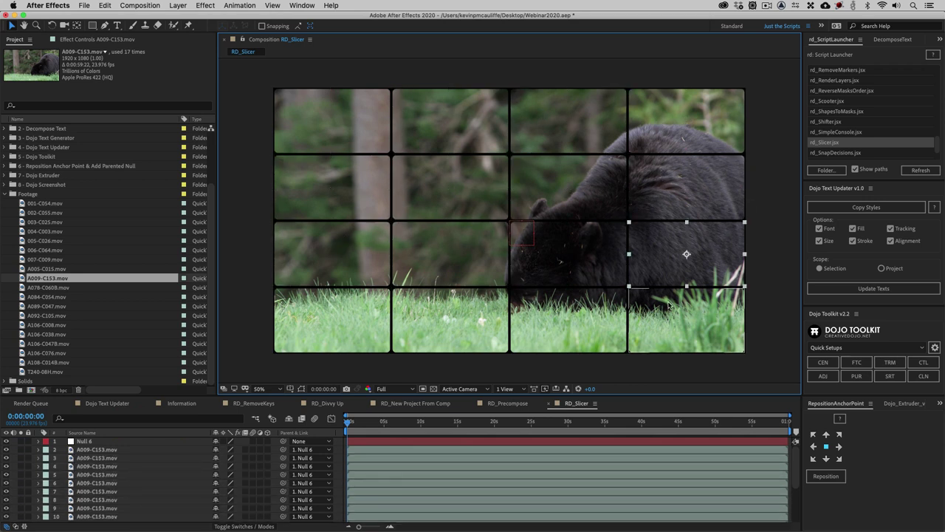
click(569, 310)
click(46, 306)
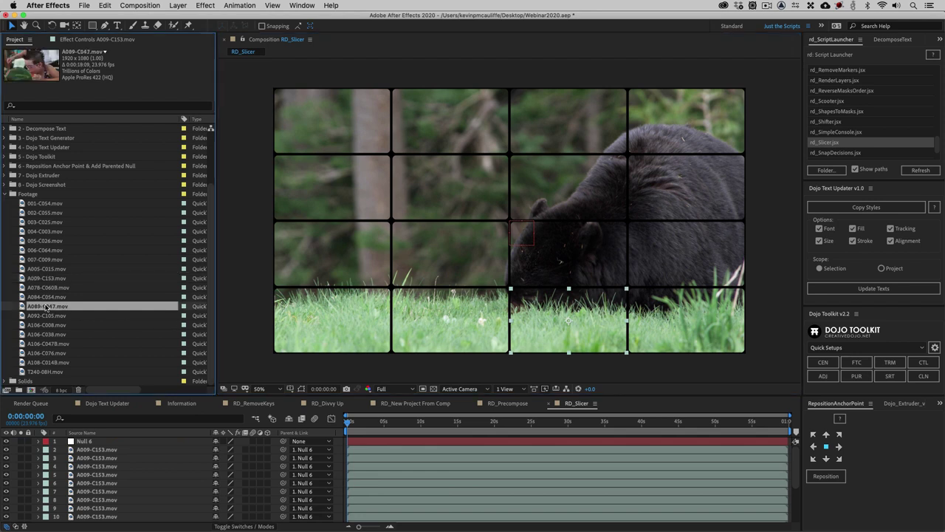
click(43, 316)
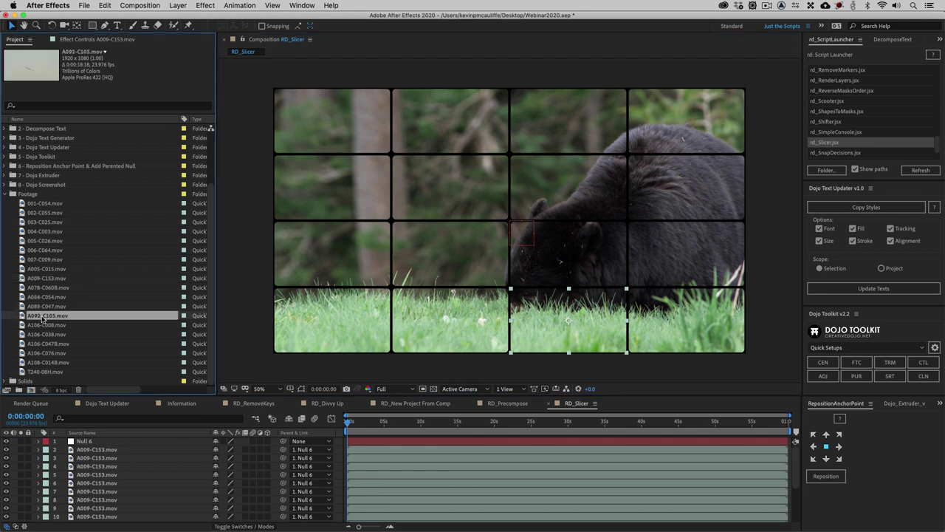
click(42, 325)
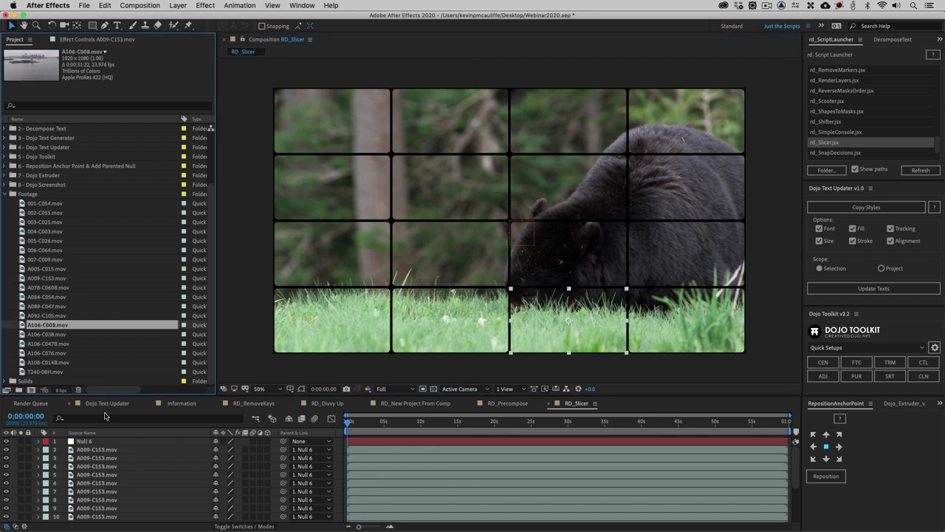
Replace four tile layers' source footage with A106-C008.mov
click(103, 449)
click(103, 474)
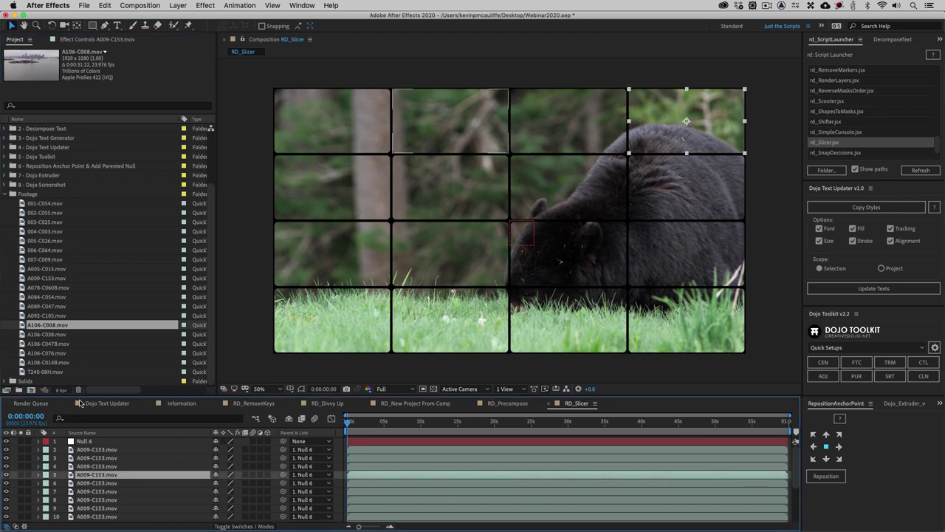
drag(43, 324, 89, 459)
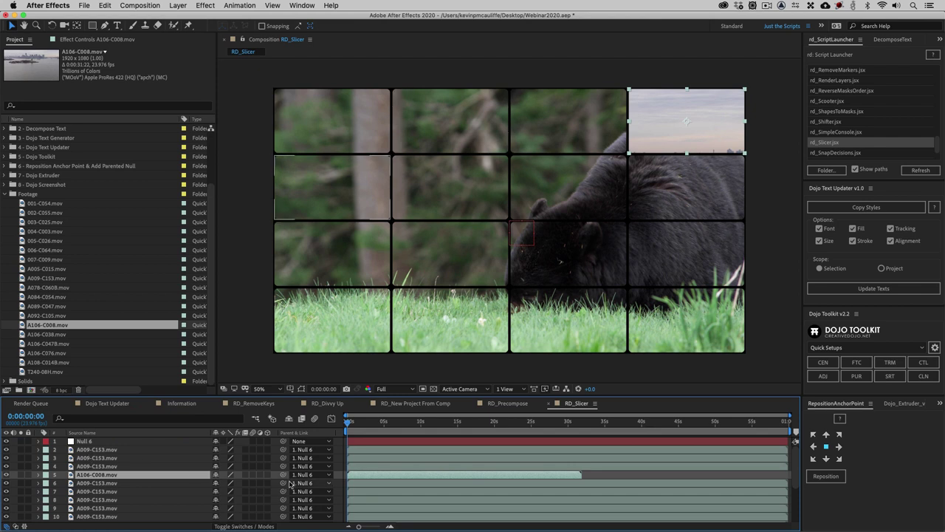
scroll(318, 482, down, 3)
click(96, 491)
key(super+alt+slash)
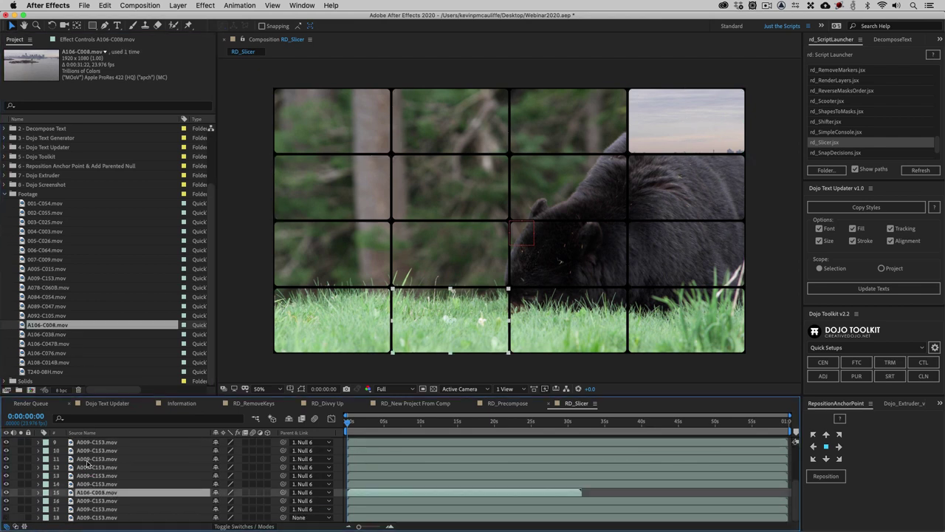
key(super+Up)
key(super+Up)
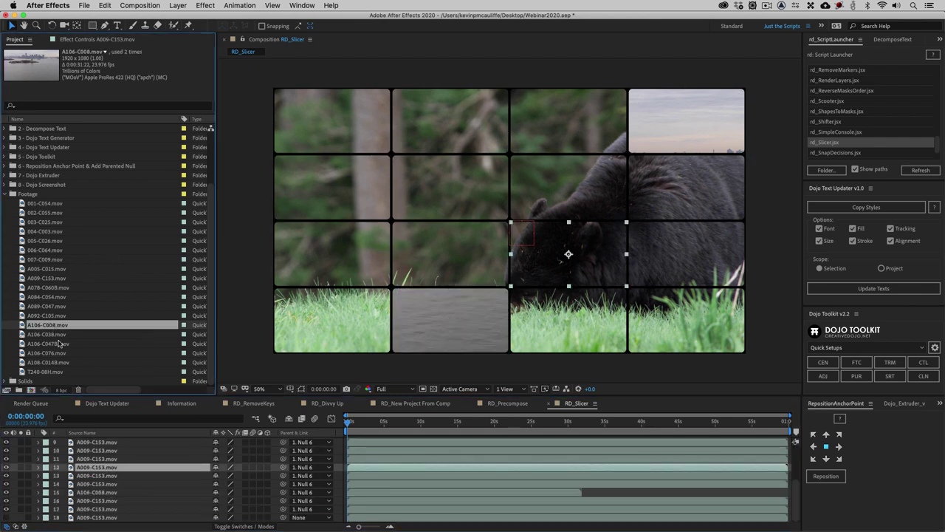
key(super+alt+slash)
scroll(96, 455, up, 2)
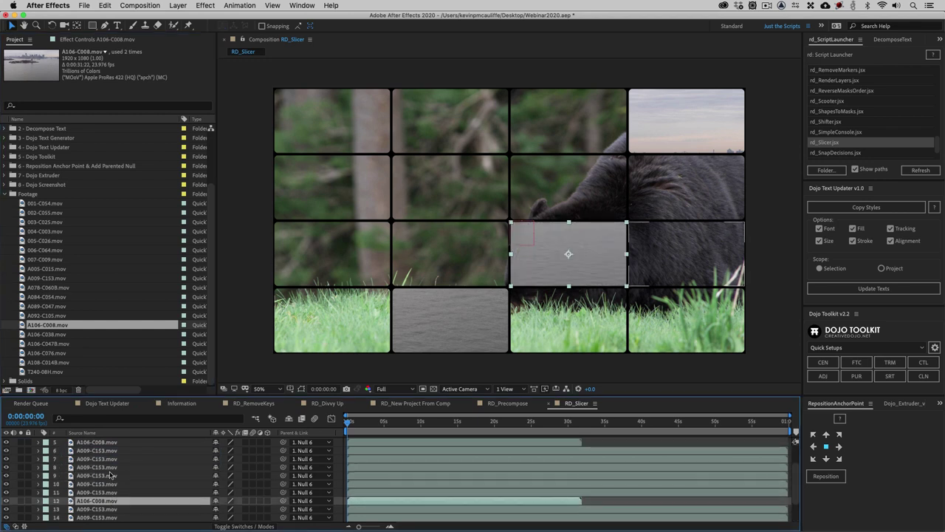
click(108, 476)
drag(59, 326, 106, 447)
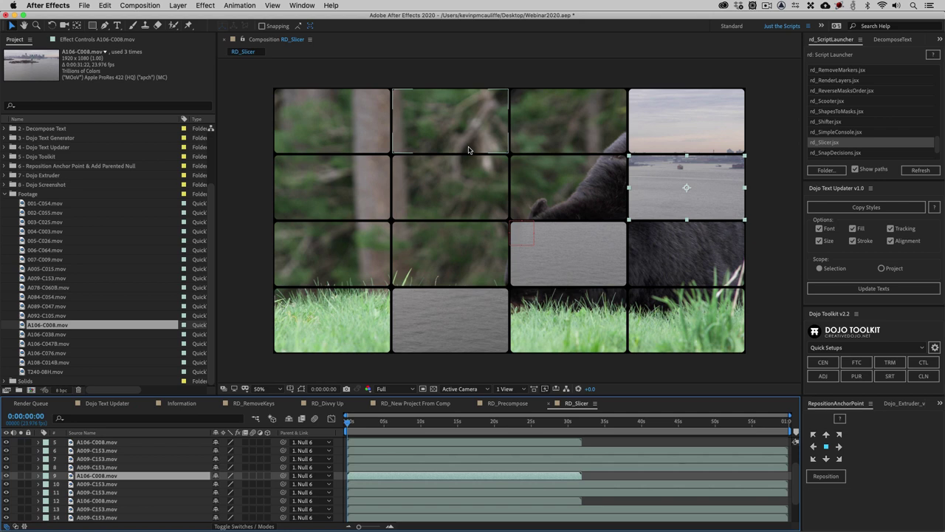
click(6, 194)
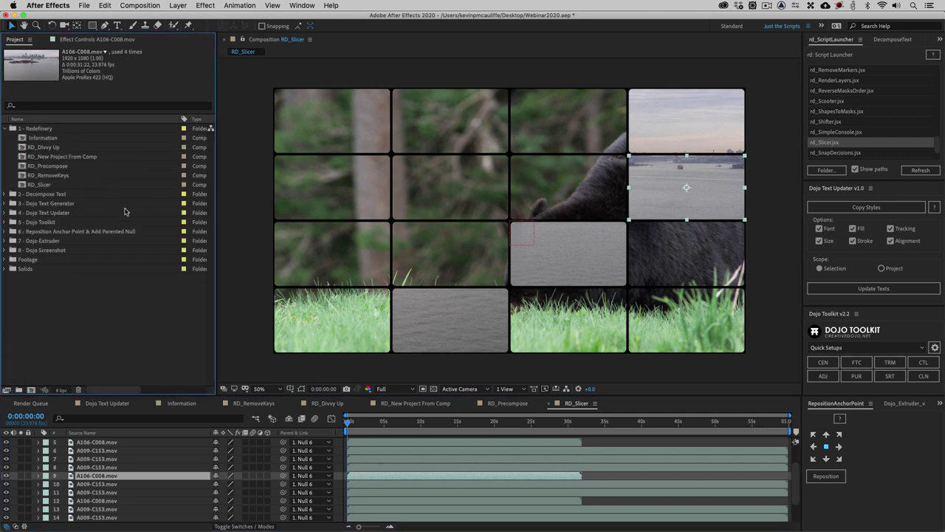
Open the Information comp, then close every timeline panel except RD_Slicer
double_click(44, 138)
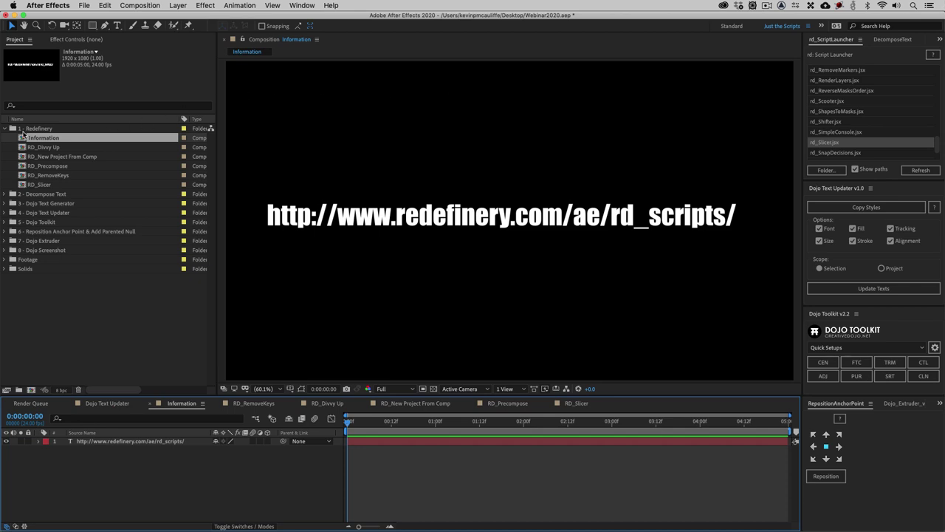
click(565, 403)
right_click(566, 403)
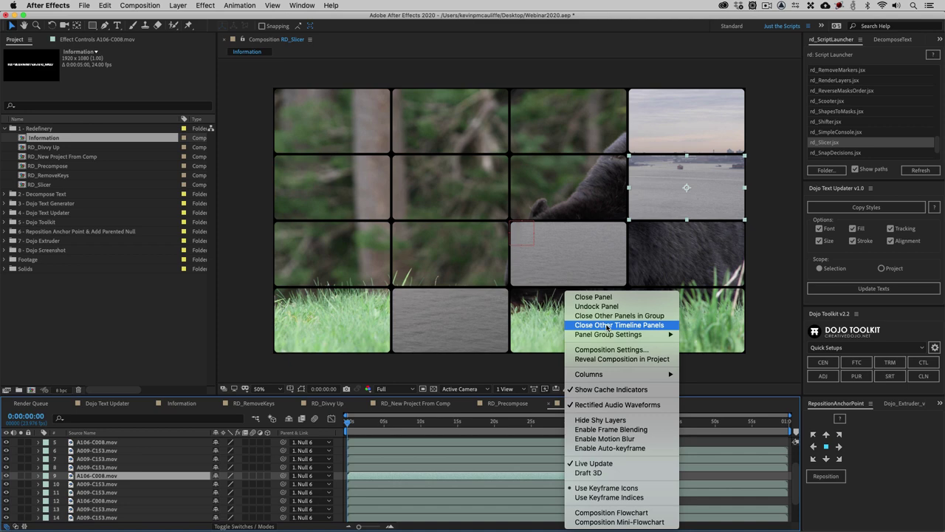
click(607, 326)
Collapse 1 - Redefinery, expand 2 - Decompose Text, and open its Information comp
click(70, 408)
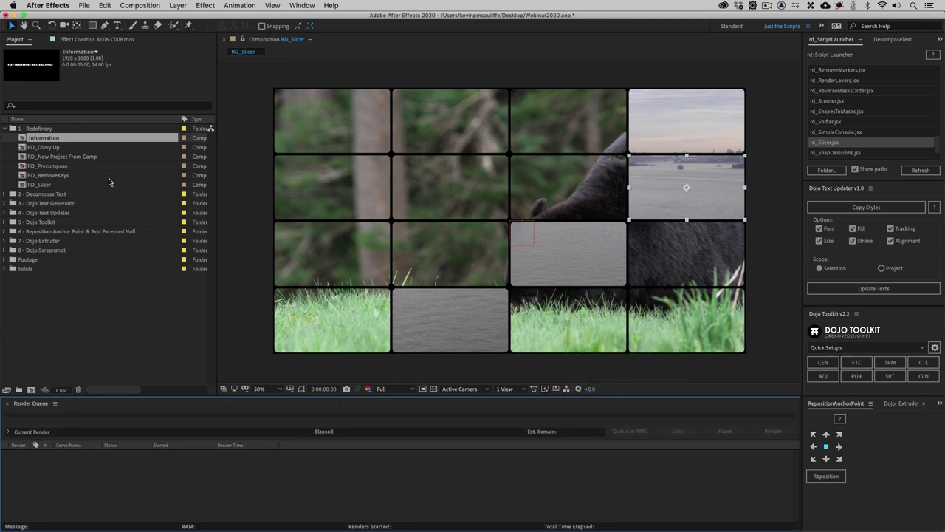
click(6, 130)
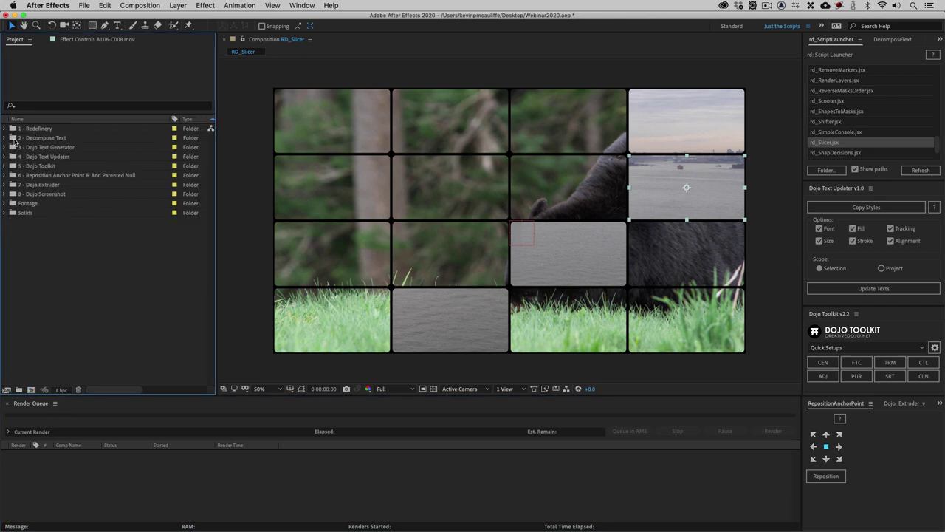
click(6, 138)
double_click(23, 148)
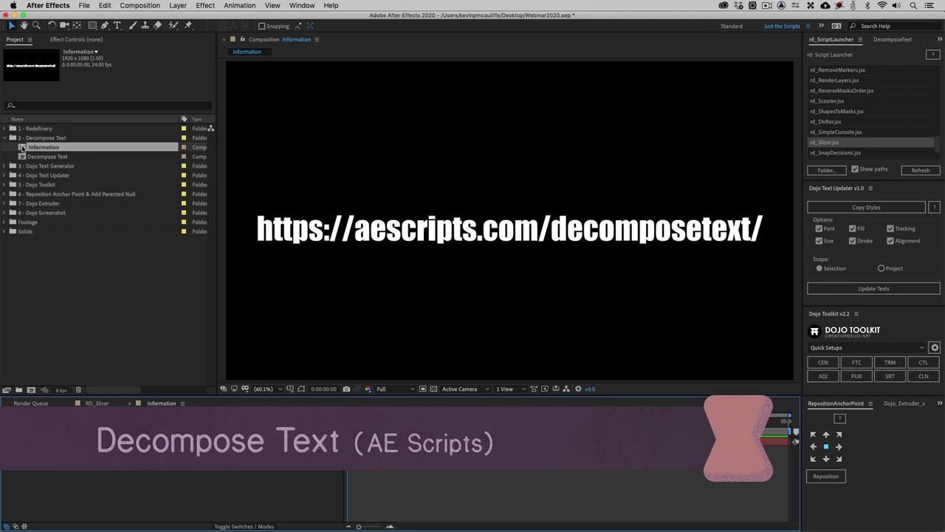
Delete the individual letter layers in Decompose Text and make the original text layer visible
double_click(43, 157)
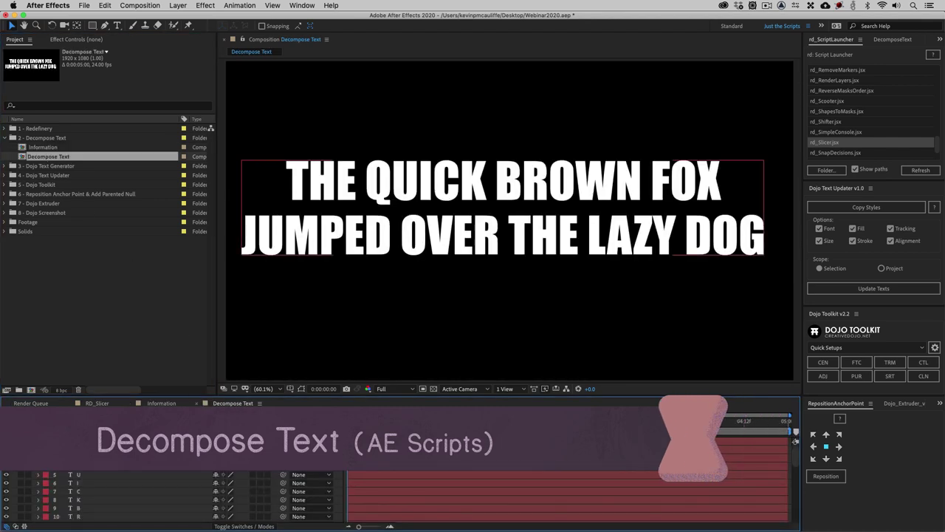
scroll(109, 513, down, 10)
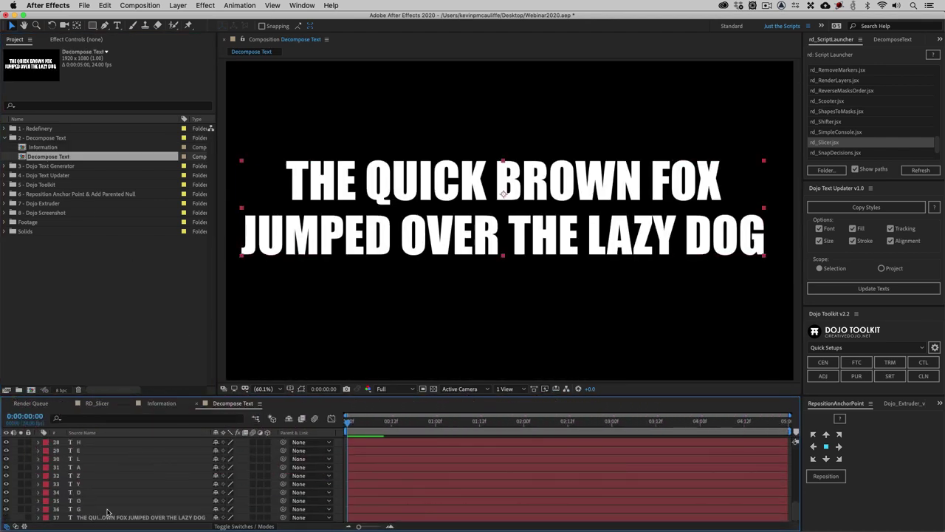
click(103, 516)
key(super+a)
key(Delete)
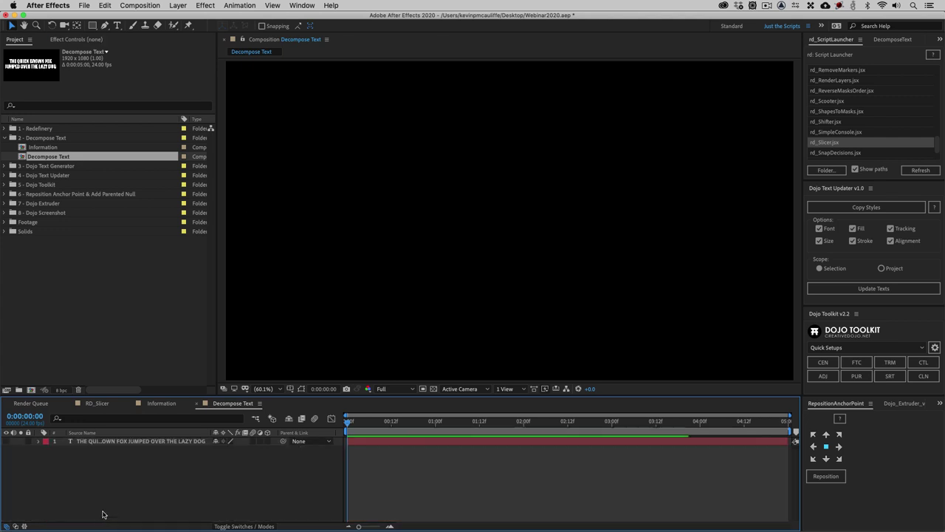
click(98, 444)
click(6, 441)
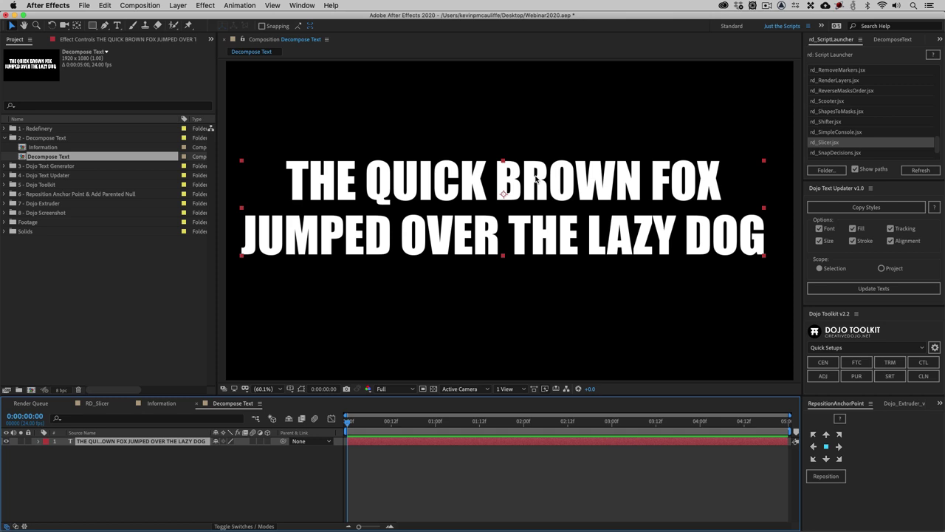
Decompose the text layer into Lines using the DecomposeText panel
click(892, 40)
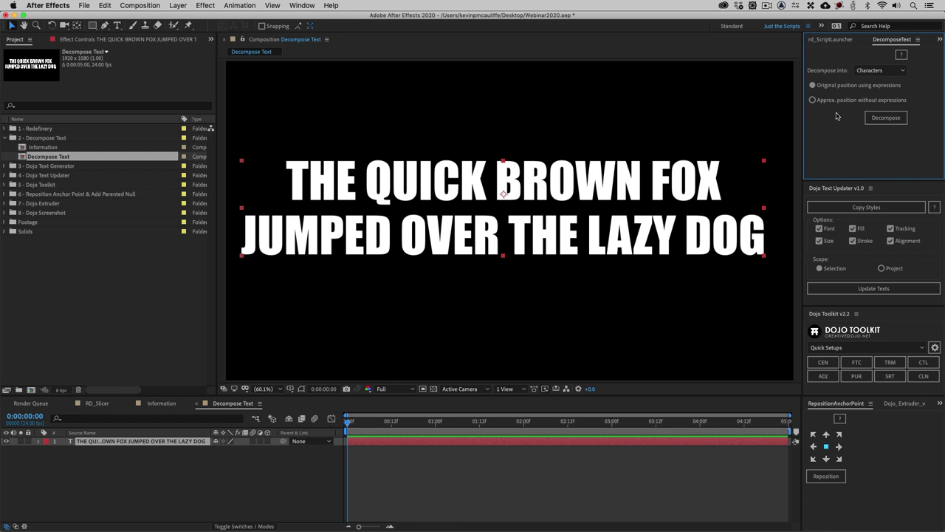
click(872, 71)
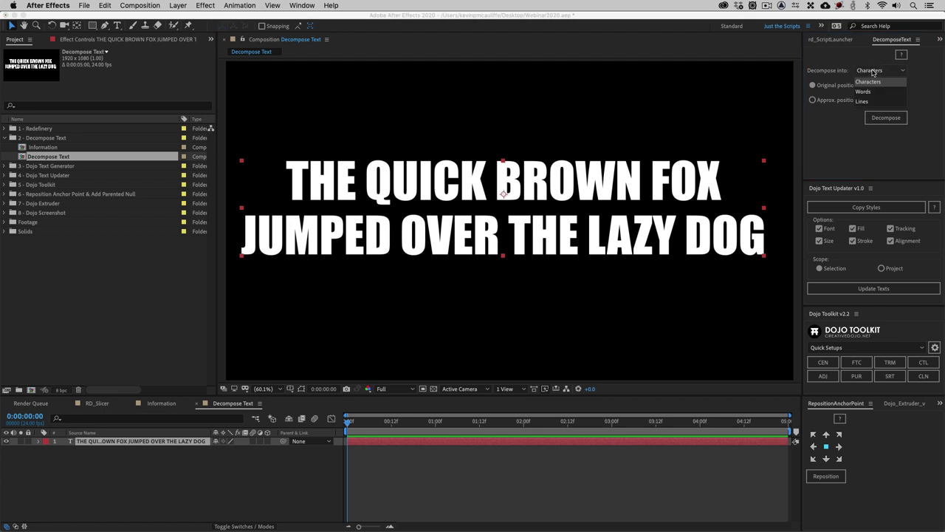
click(864, 102)
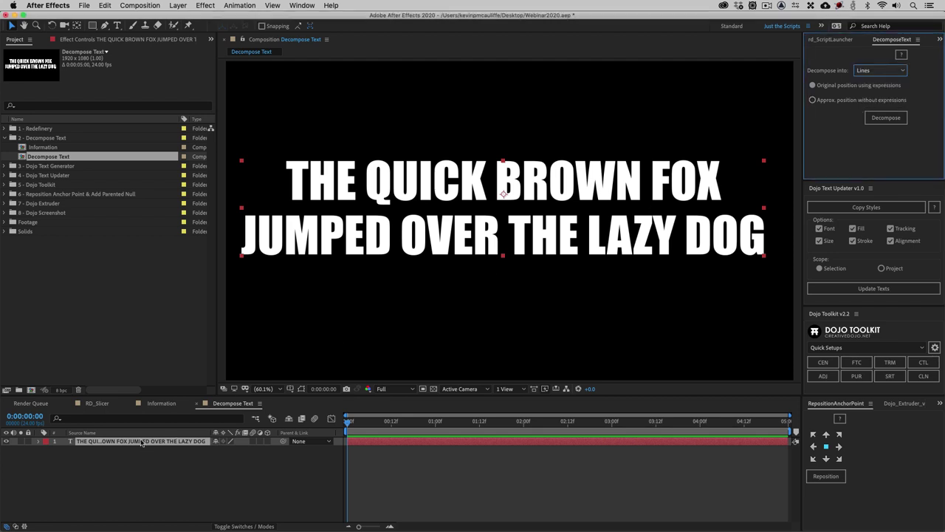
click(884, 119)
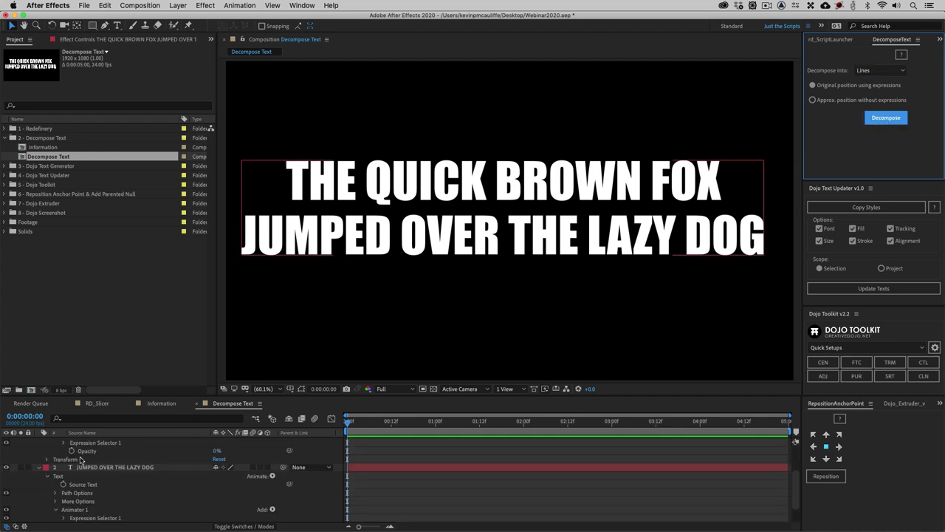
Toggle visibility of the original and the two line layers to compare the split
click(87, 468)
click(39, 467)
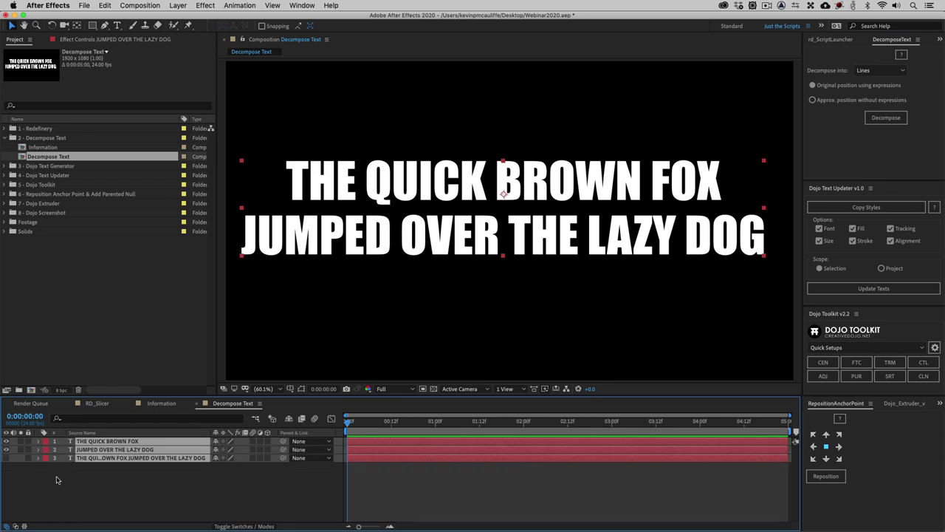
click(59, 481)
click(89, 465)
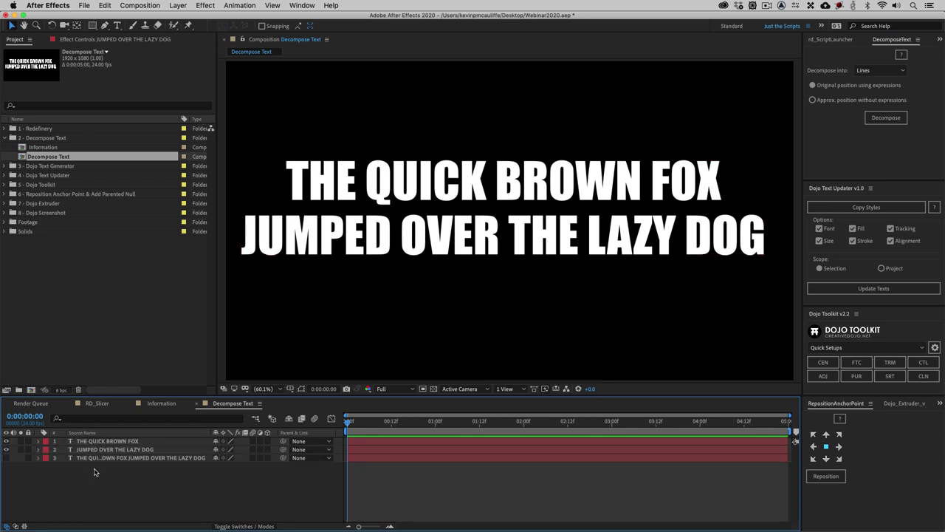
click(7, 457)
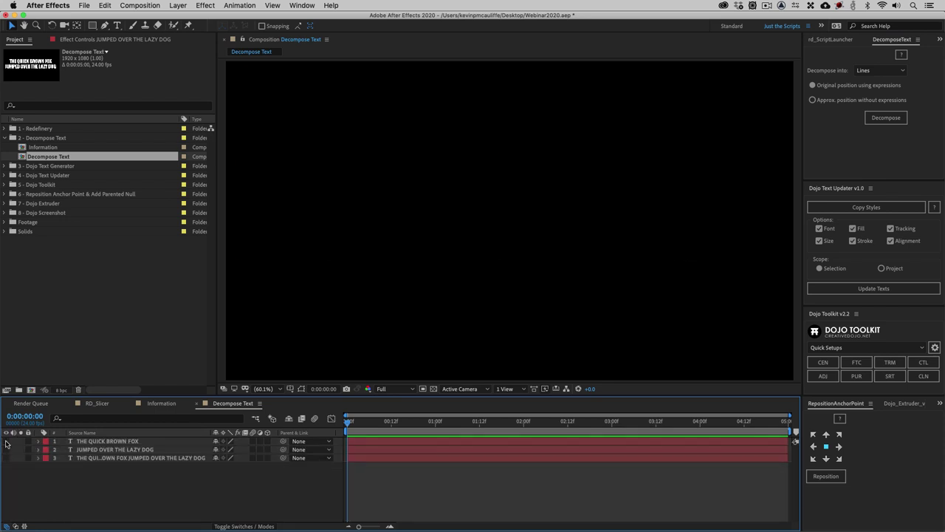
click(6, 449)
click(6, 449)
click(6, 449)
click(7, 441)
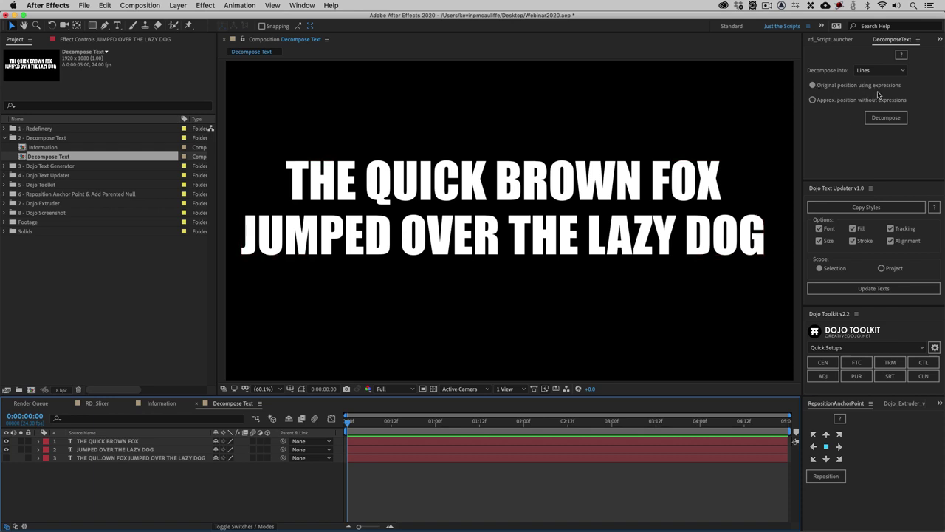
click(215, 441)
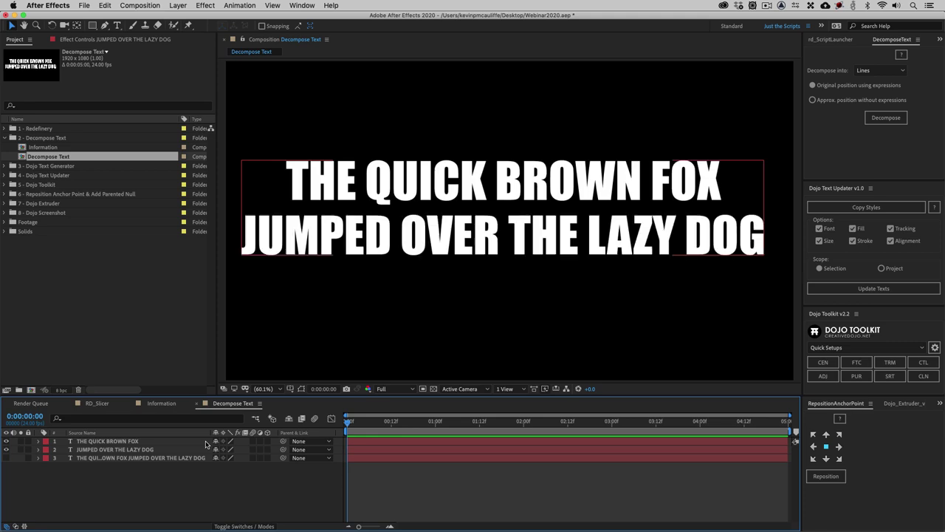
Undo, retry the line split with Approx. position, undo again, and restore original position with expressions
key(super+z)
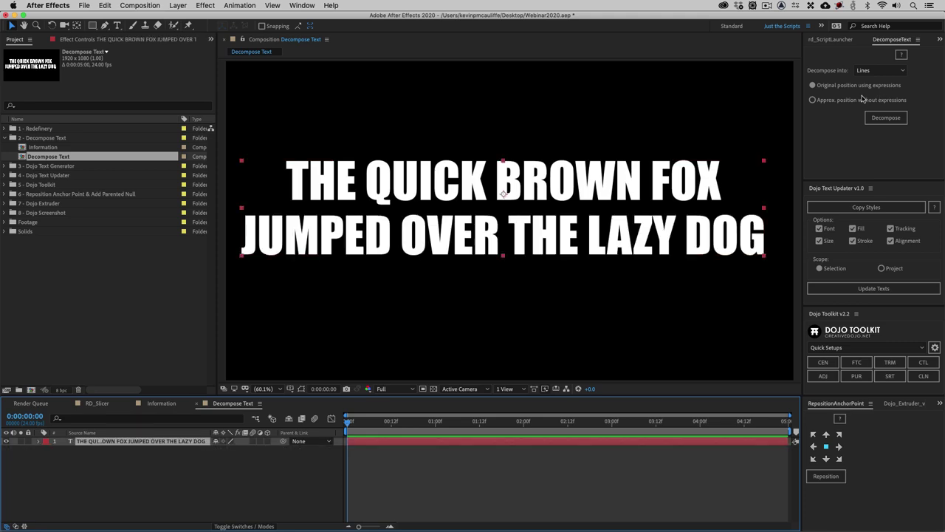
click(833, 100)
click(886, 118)
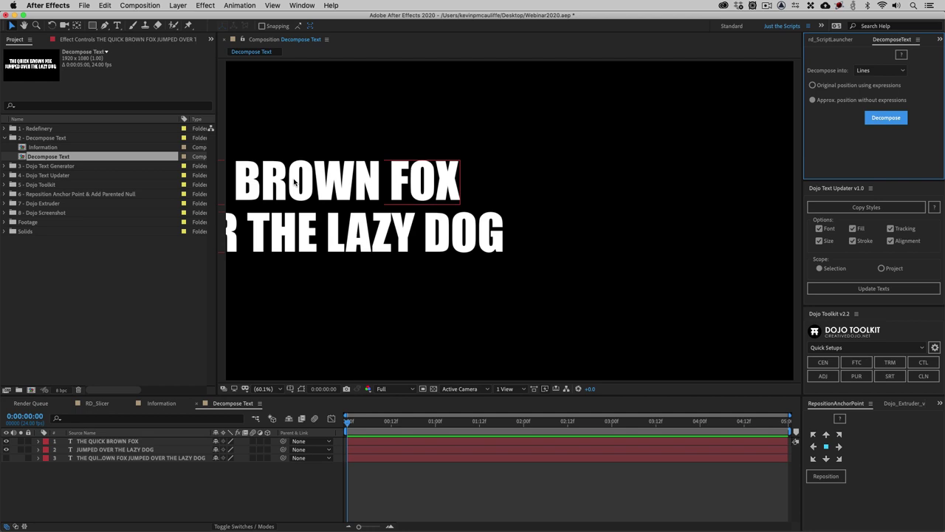
key(super+z)
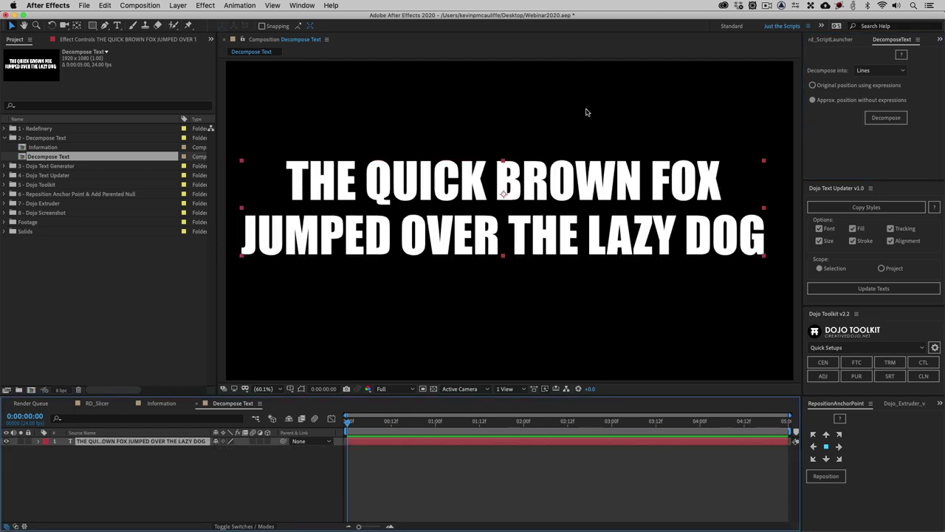
click(812, 86)
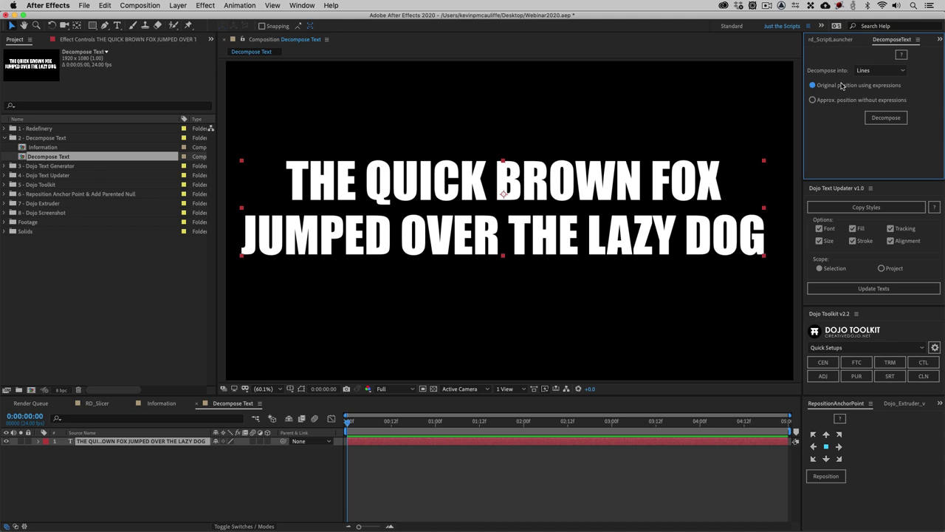
Decompose the text into Words and inspect the resulting word layers such as DOG
click(877, 71)
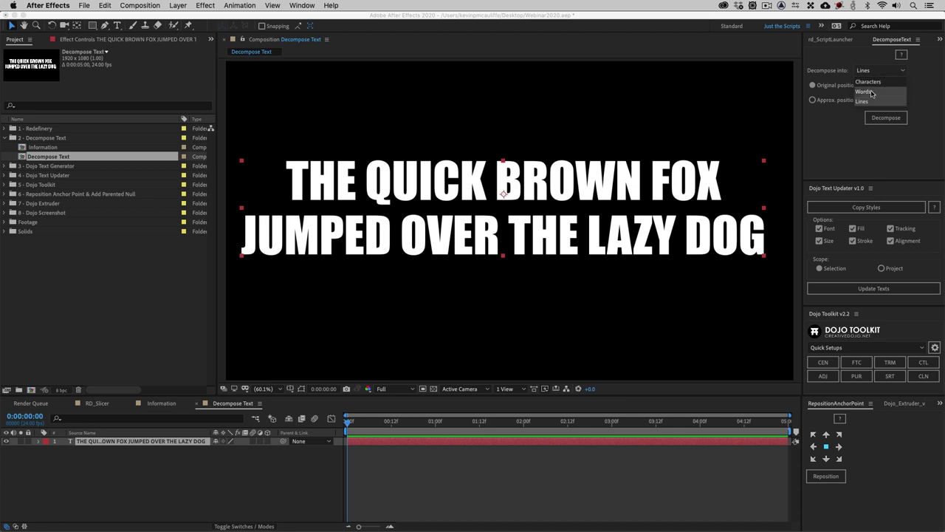
click(872, 92)
click(886, 117)
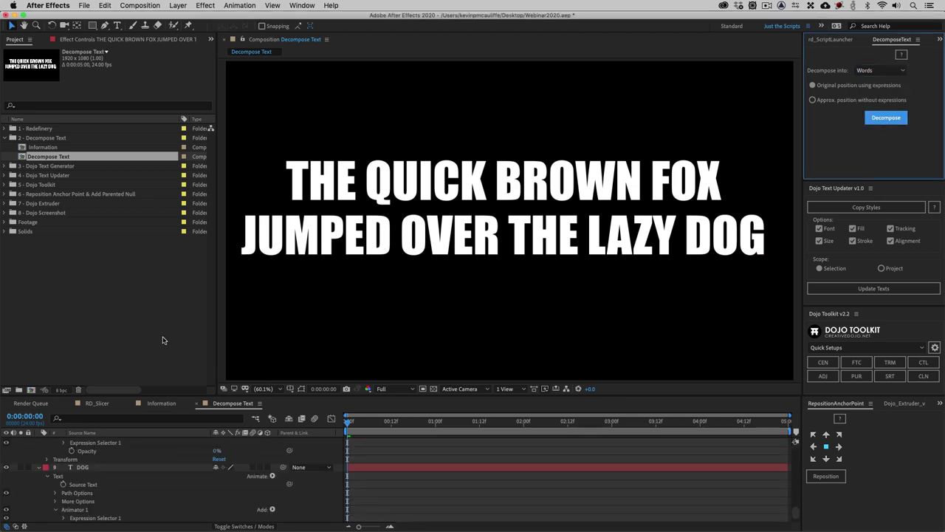
click(87, 468)
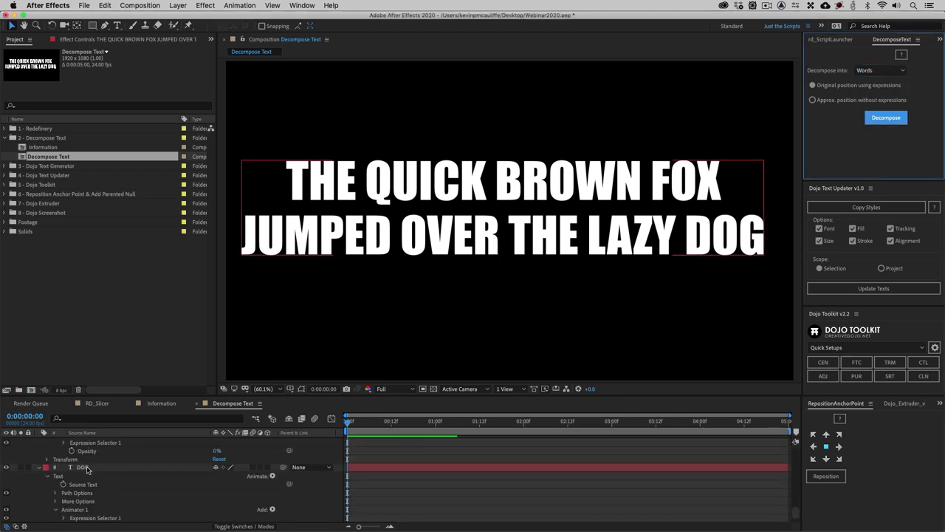
click(39, 467)
key(super+a)
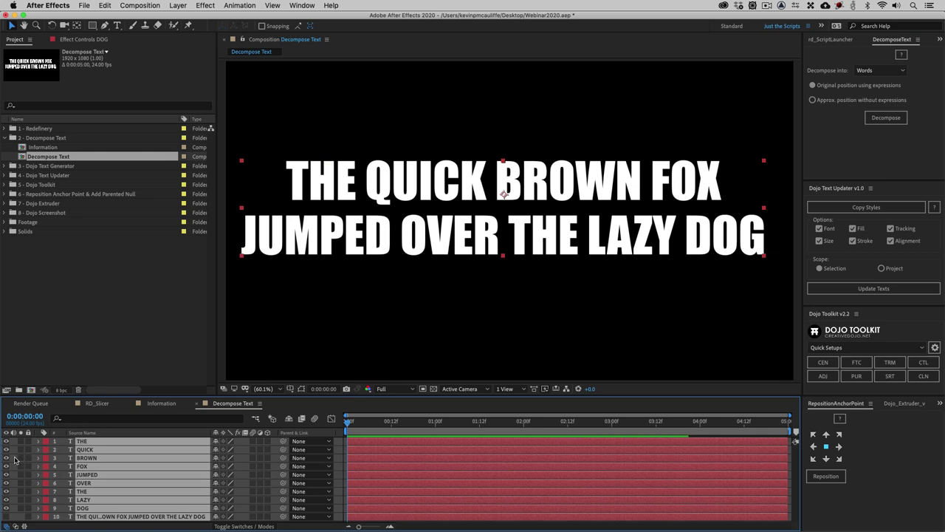
key(super+shift+a)
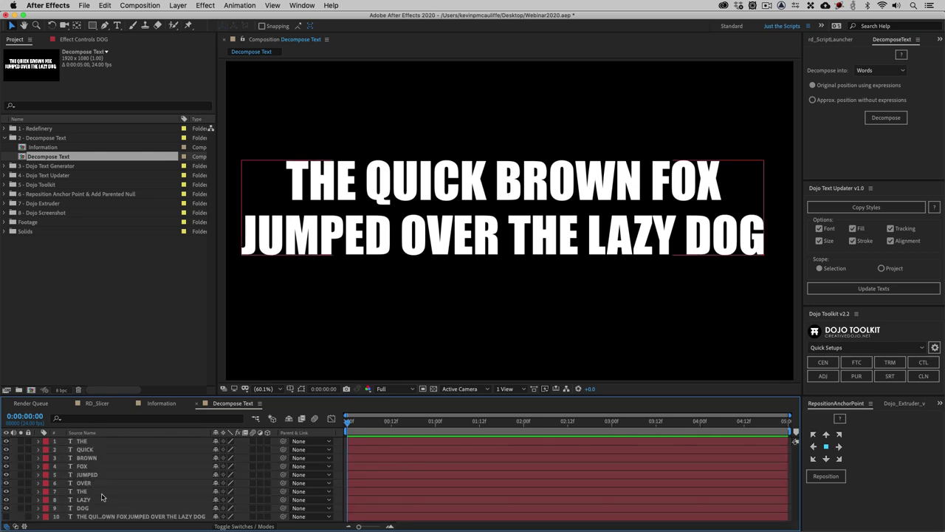
Undo the word split and switch Decompose into to Characters
key(super+z)
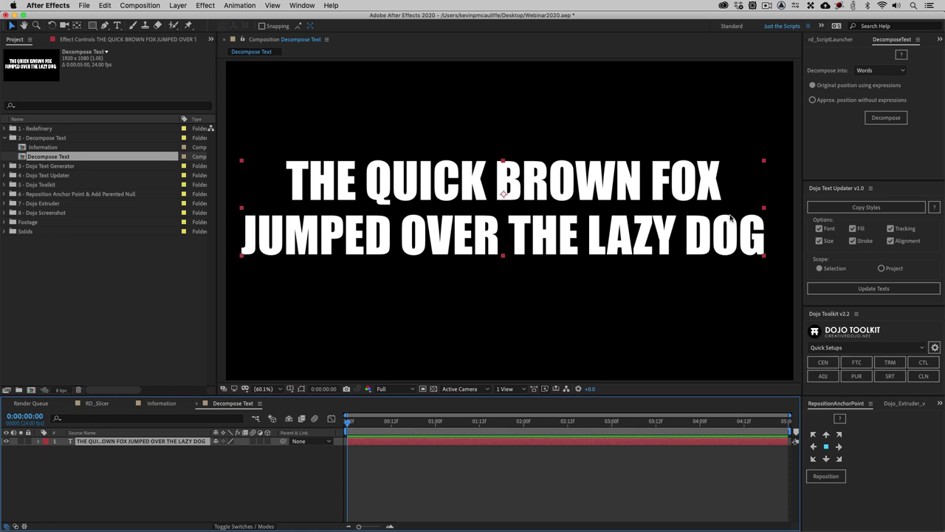
click(880, 70)
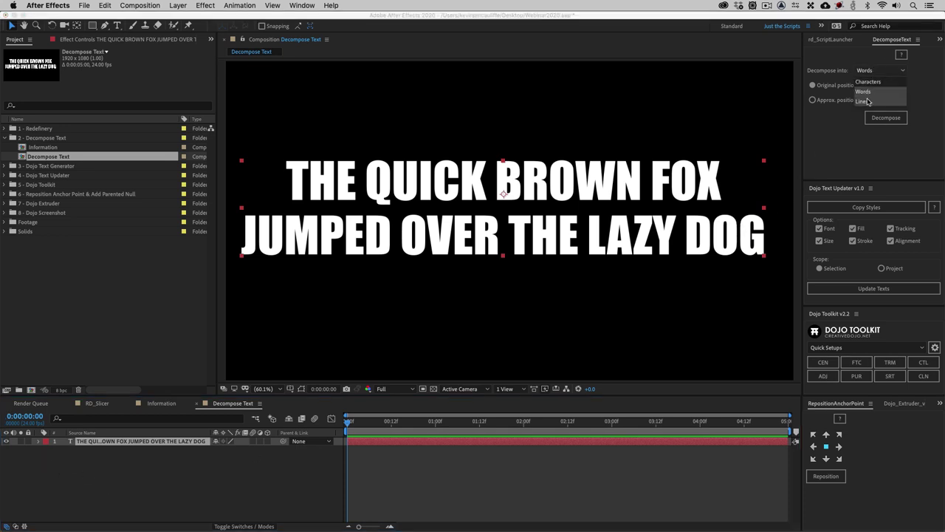
click(868, 81)
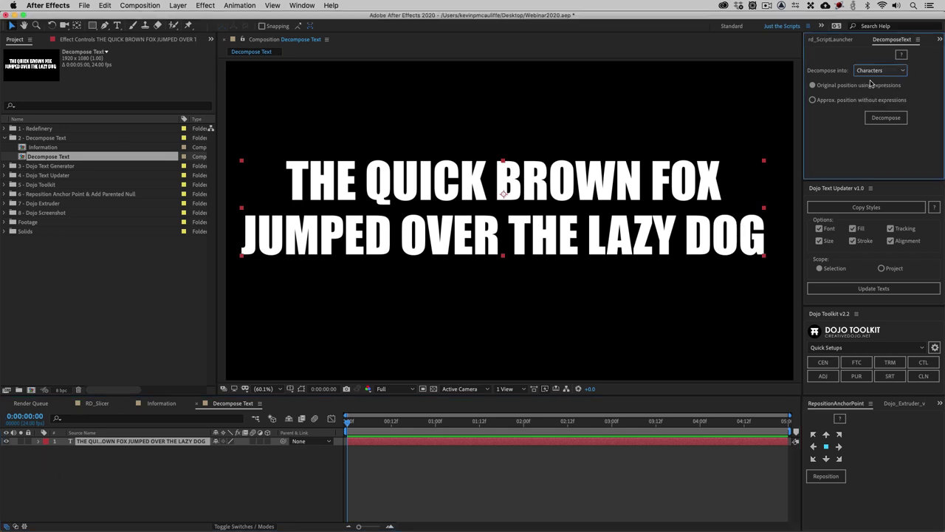
Decompose the text into single-letter layers and scroll through them in the Timeline
click(882, 118)
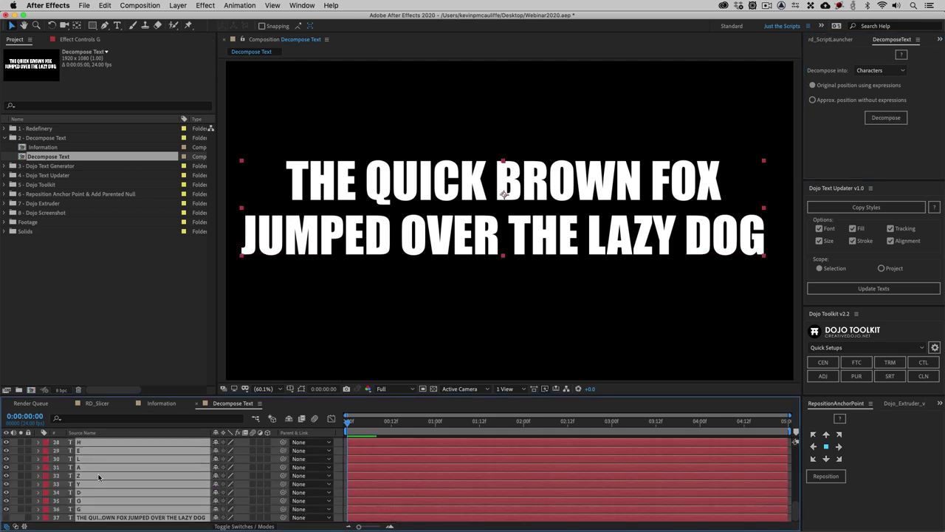
scroll(98, 477, up, 10)
scroll(98, 477, down, 8)
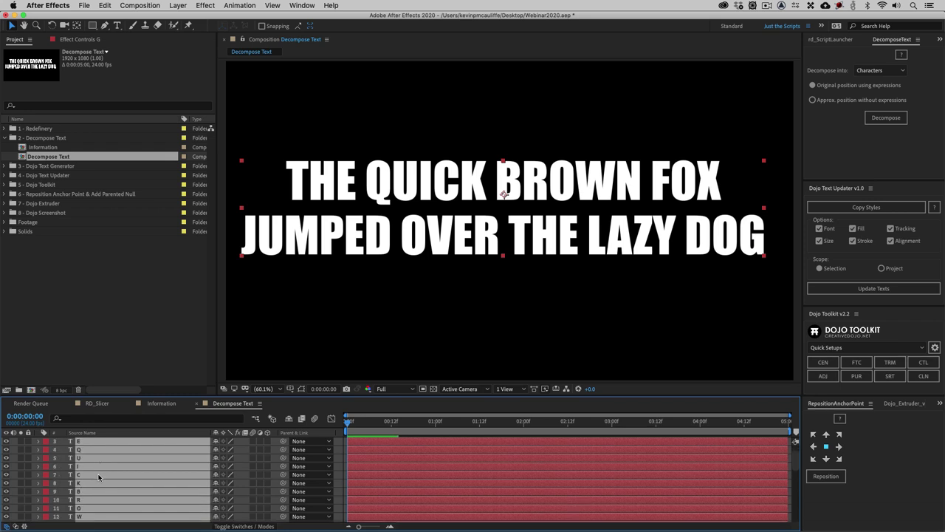
scroll(98, 477, down, 2)
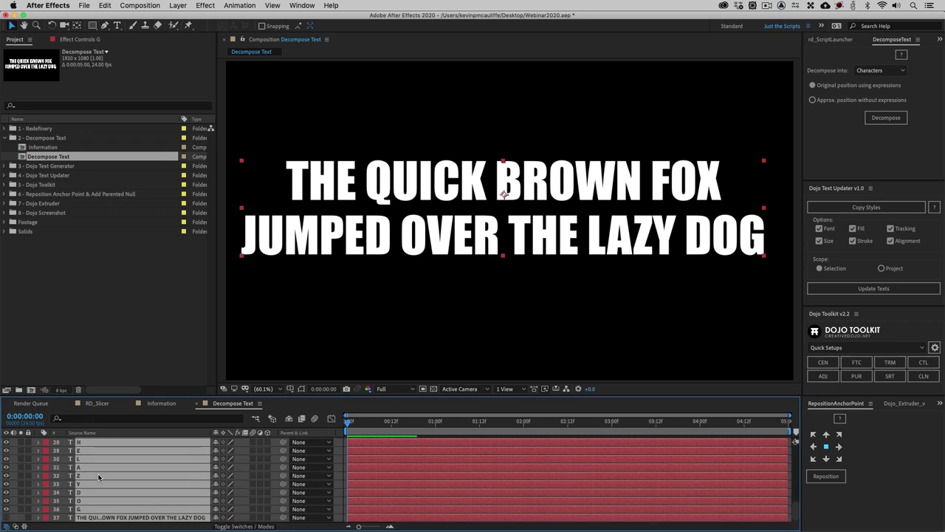
click(103, 341)
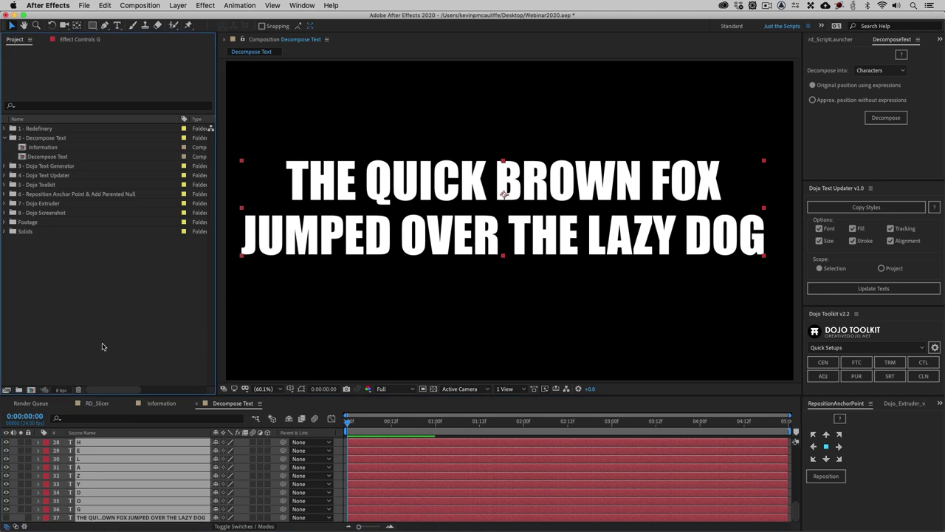
Close the Decompose Text timeline panel and collapse the 2 - Decompose Text folder
right_click(258, 404)
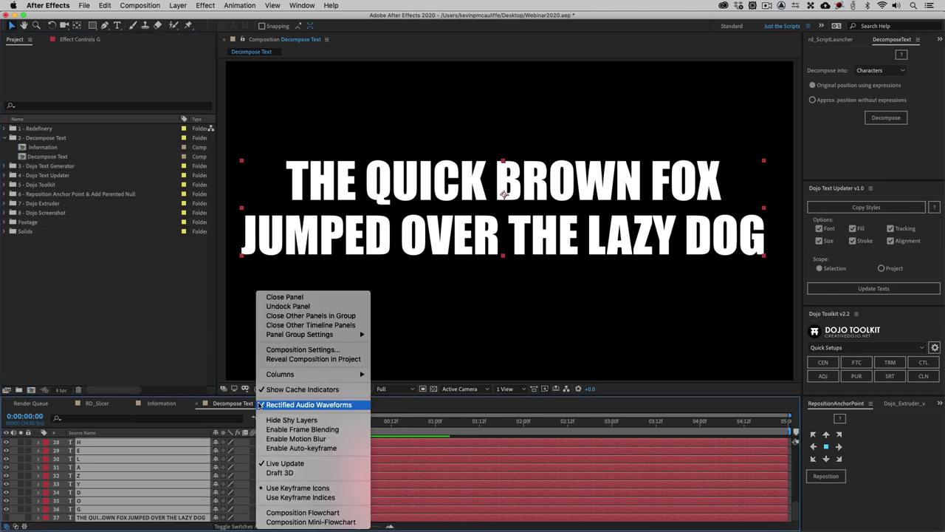
click(273, 298)
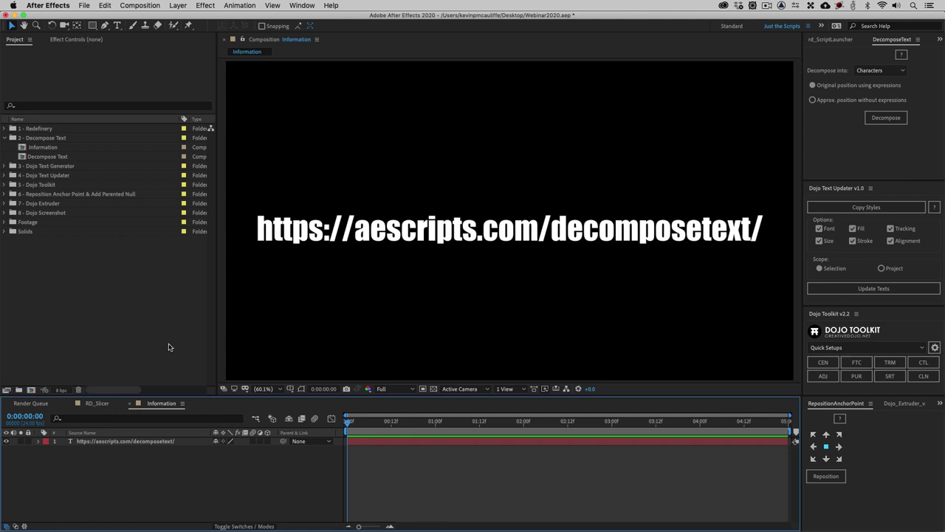
click(167, 317)
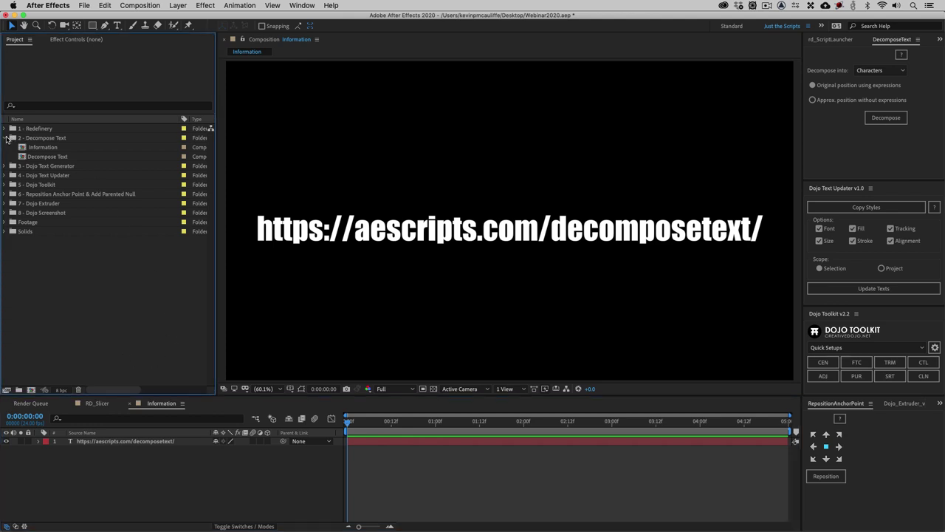
click(8, 138)
click(303, 6)
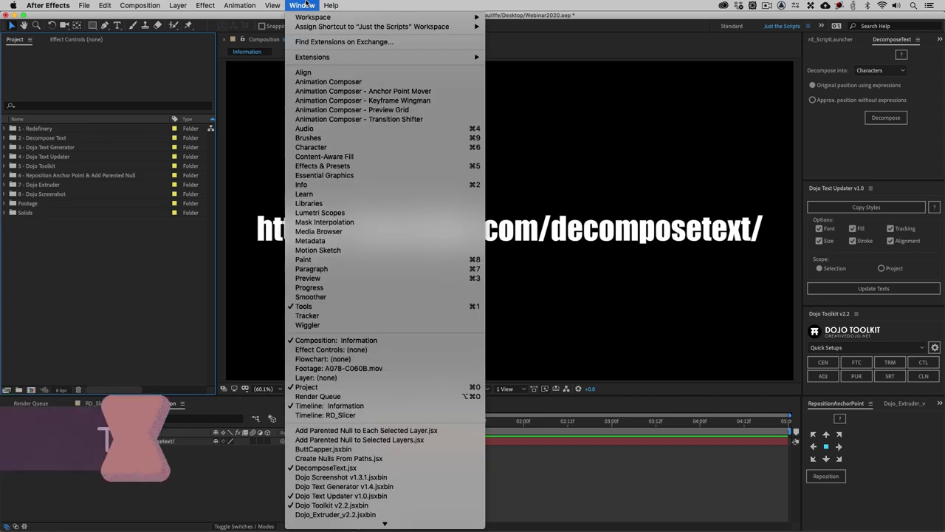
Open the Dojo Text Generator v1.4.jsxbin panel and the Information comp from the 3 - Dojo Text Generator folder
scroll(347, 443, down, 3)
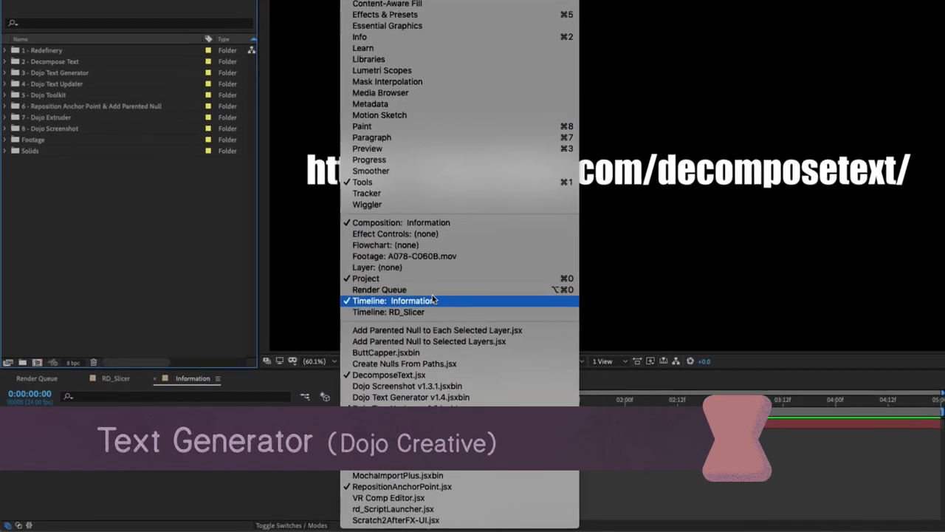
click(389, 391)
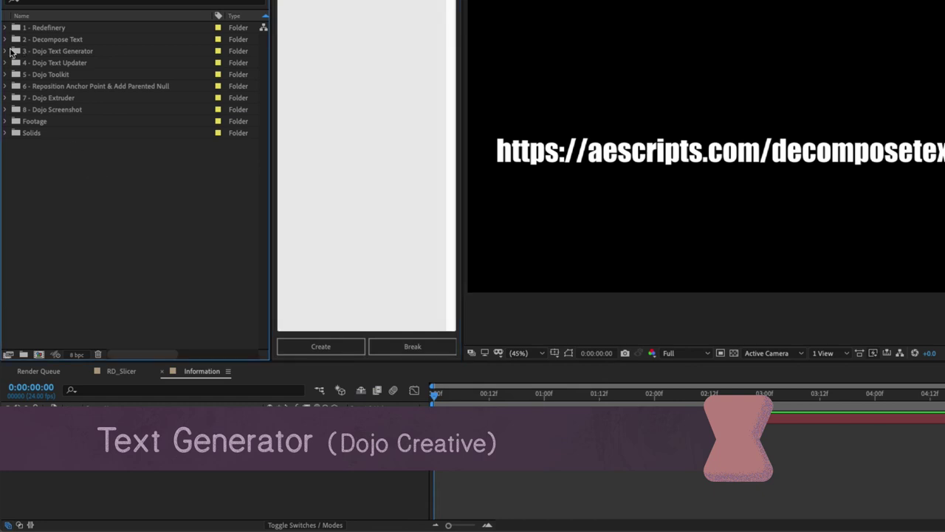
click(6, 51)
double_click(27, 64)
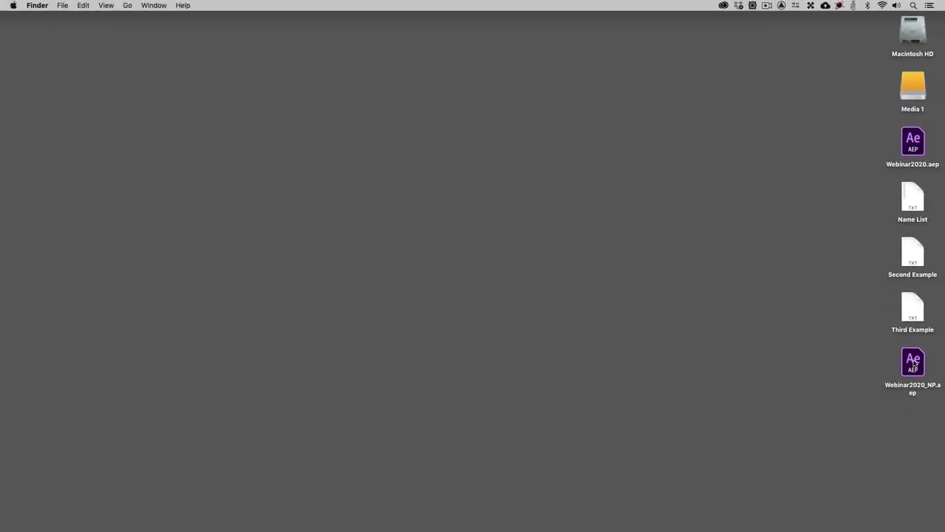
Remove Webinar2020_NP.aep from the desktop and Quick Look the Name List and Second Example files
drag(915, 369, 731, 514)
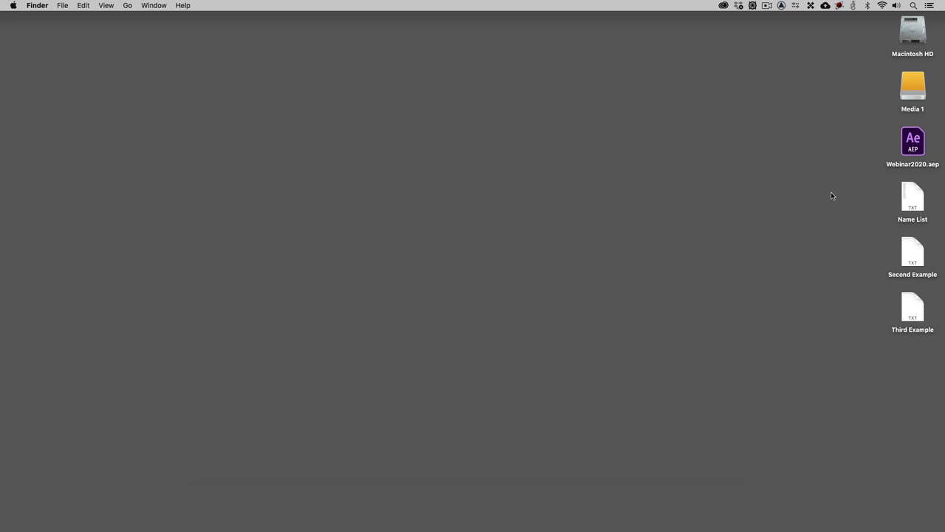
click(920, 196)
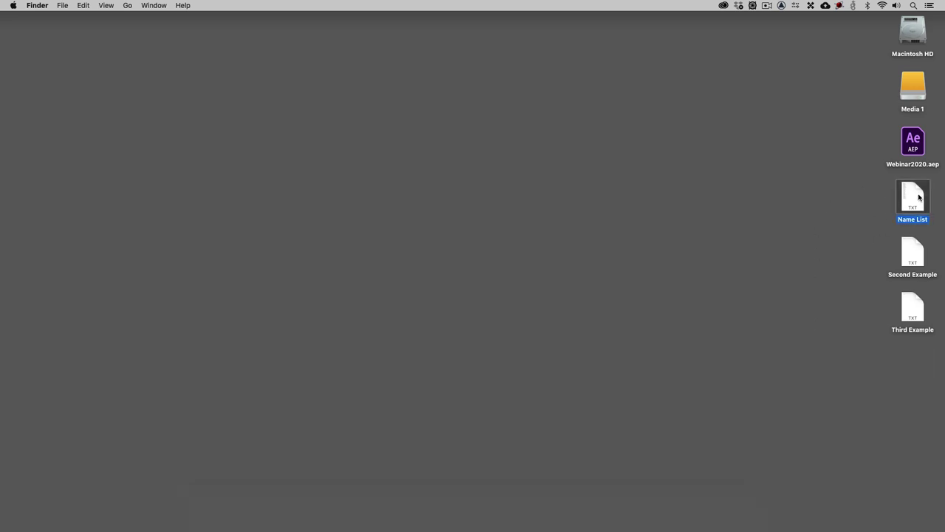
key(space)
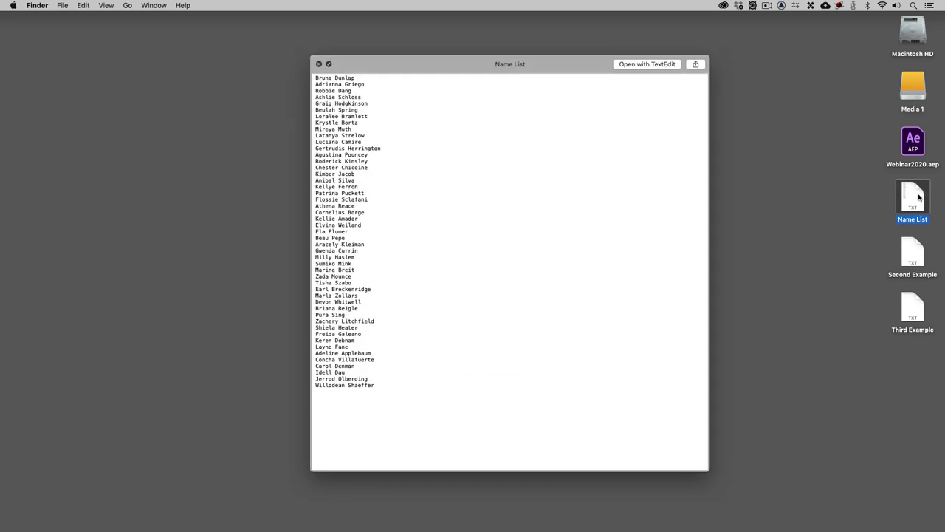
key(Down)
key(Down)
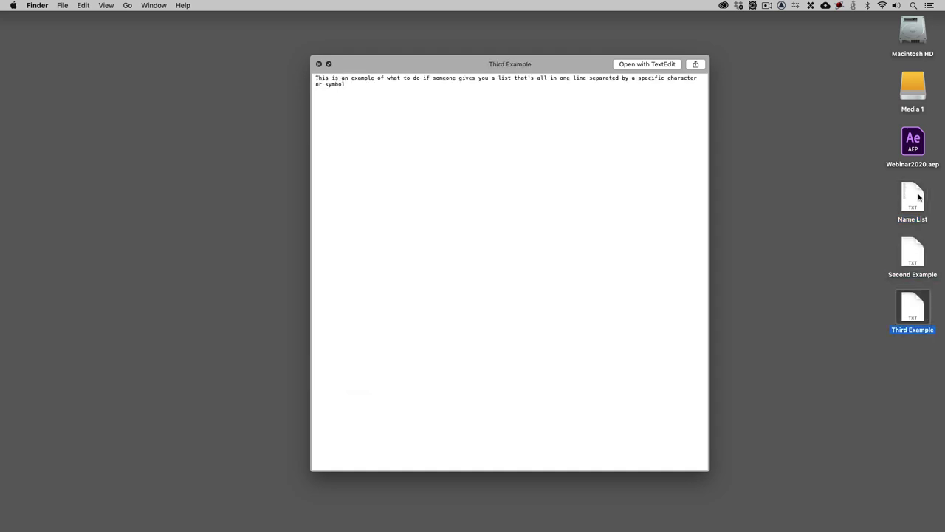
key(Up)
key(Up)
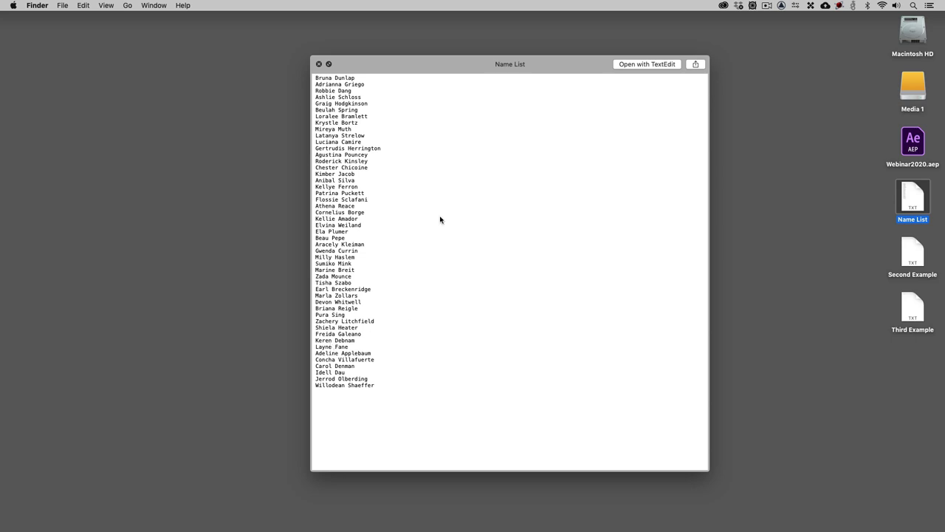
click(319, 64)
key(super+Tab)
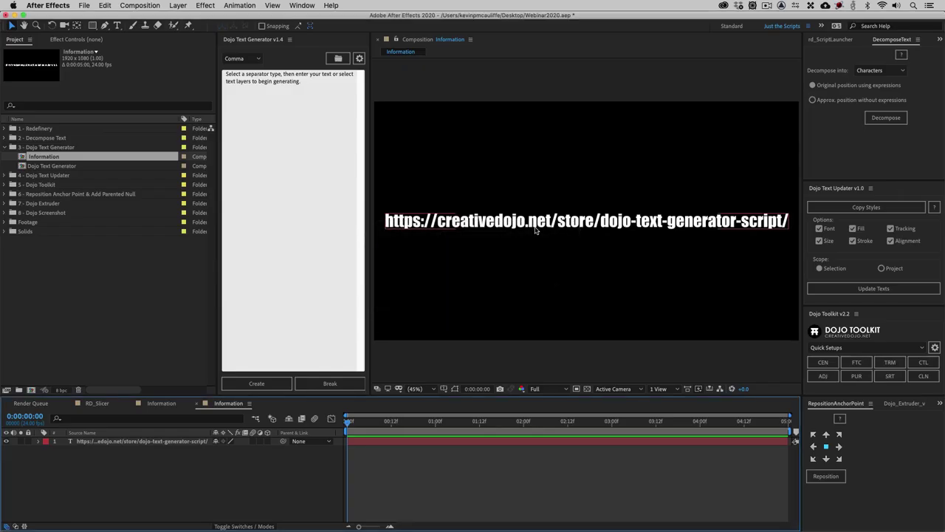
Clear the placeholder sentence from the generator's text box and open the Dojo Text Generator comp
click(316, 131)
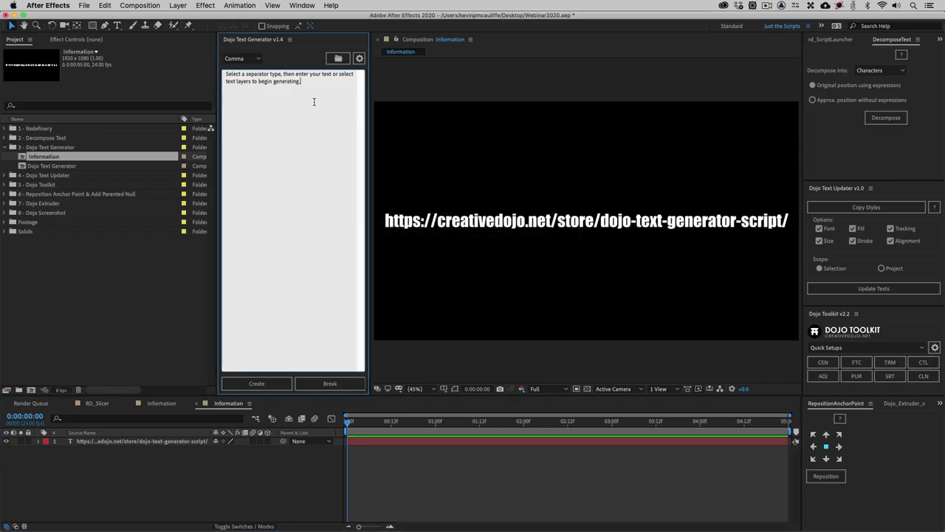
key(super+a)
key(BackSpace)
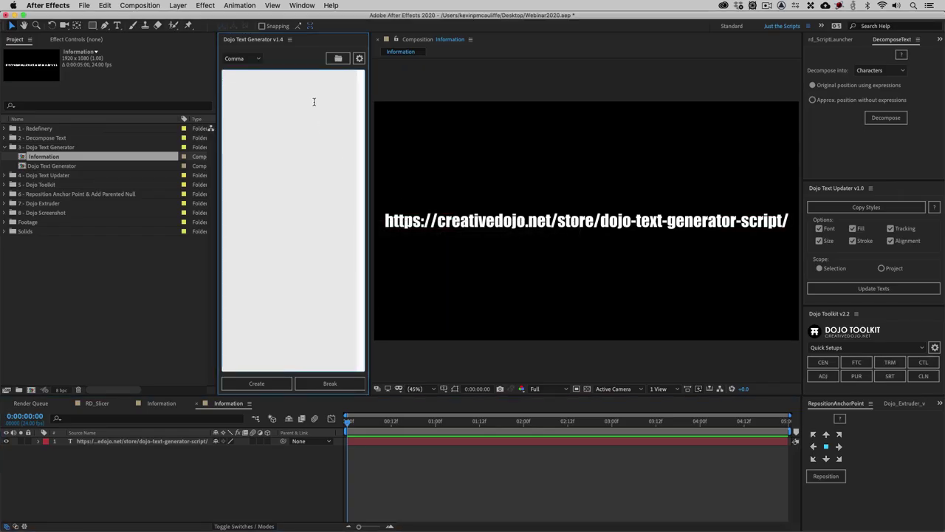
double_click(42, 166)
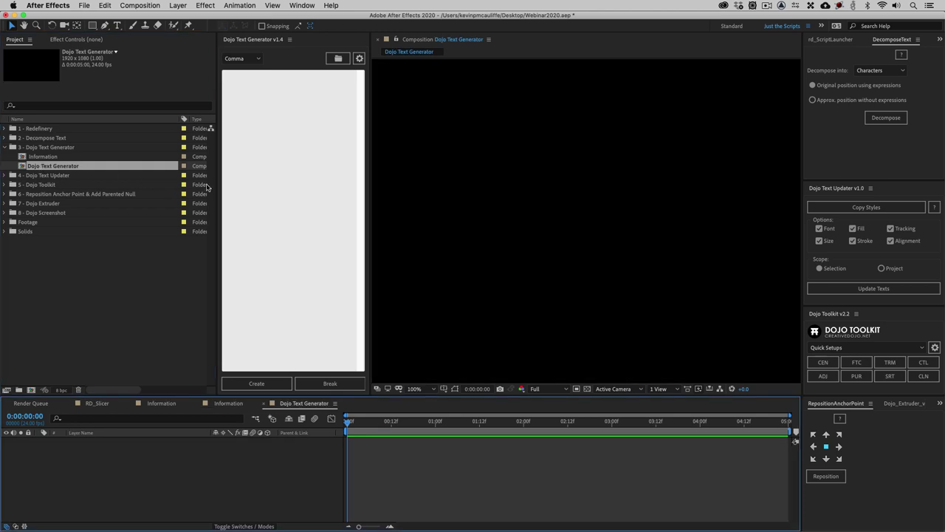
Switch to Finder and hide After Effects to reveal the desktop
click(248, 165)
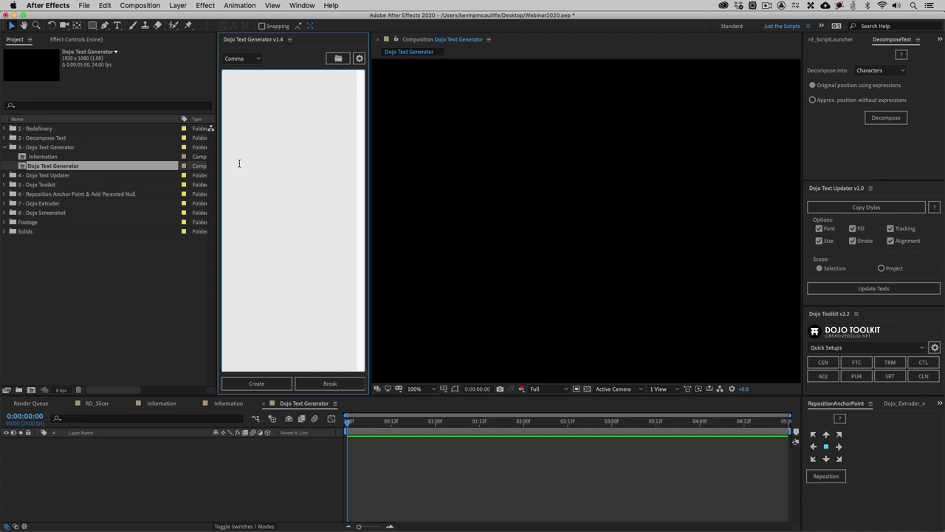
key(super+Tab)
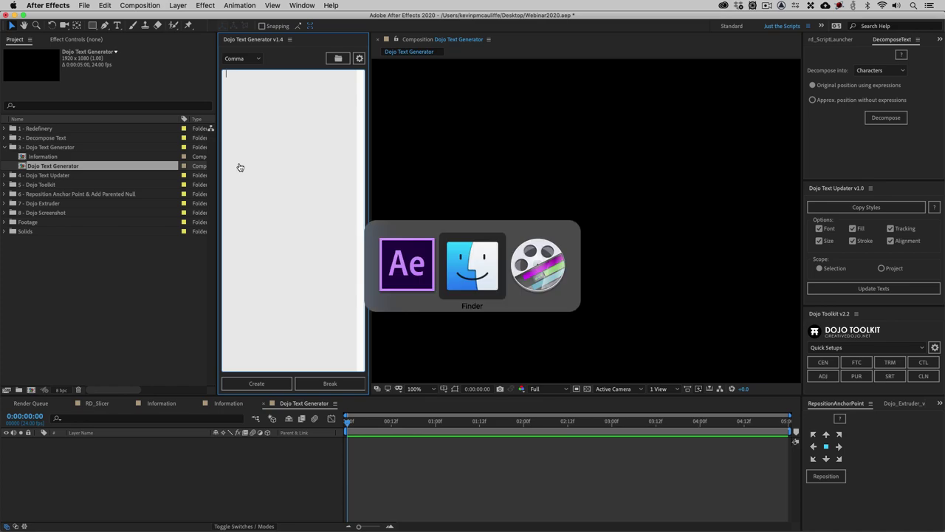
key(super+Tab)
key(super+h)
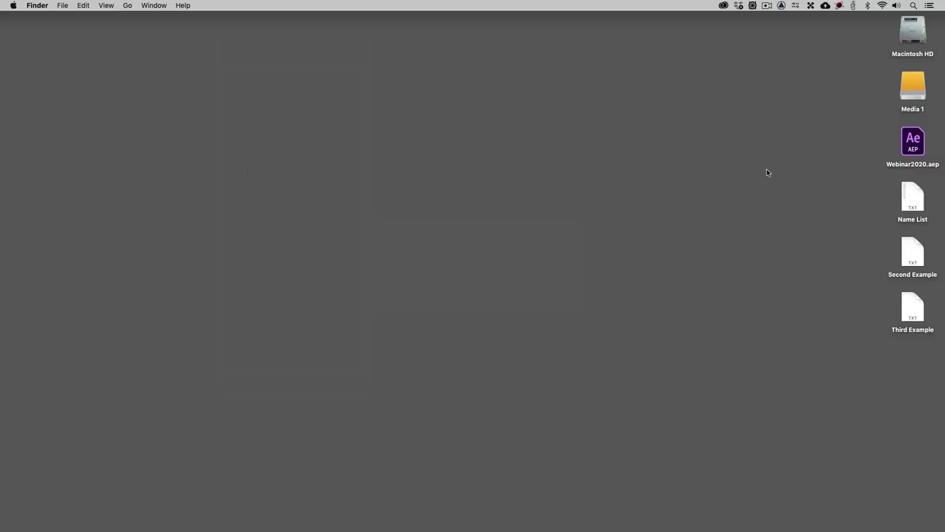
Quick Look the Name List file on the desktop, then return to After Effects
click(914, 198)
key(space)
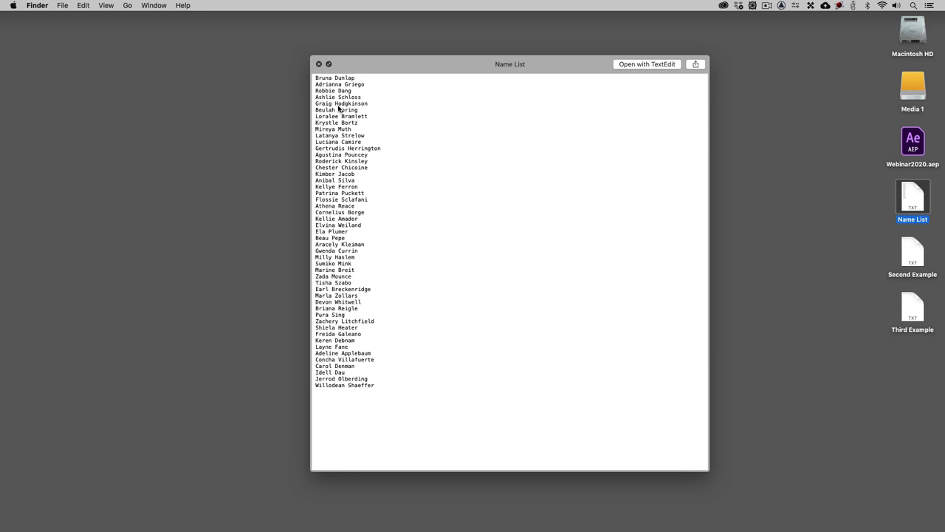
key(space)
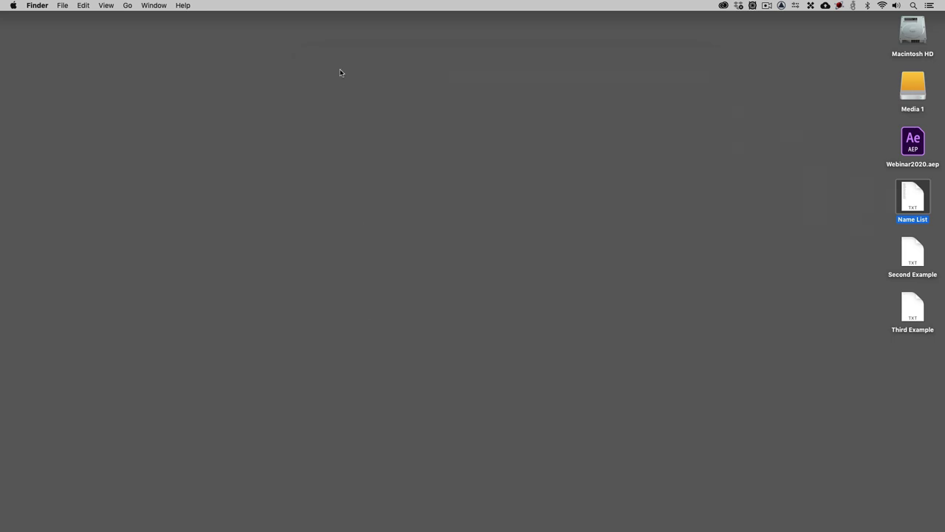
key(super+Tab)
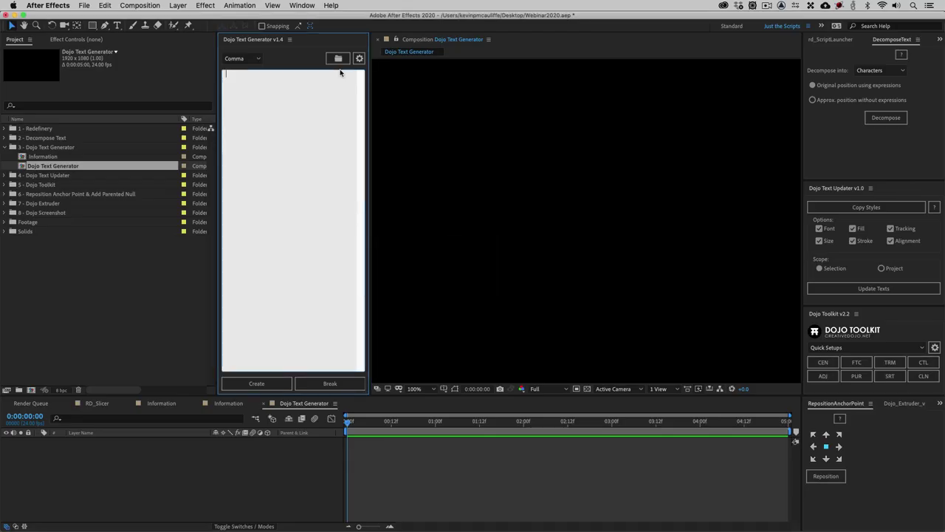
Load the Name List text file into the generator's text box
click(262, 87)
click(341, 62)
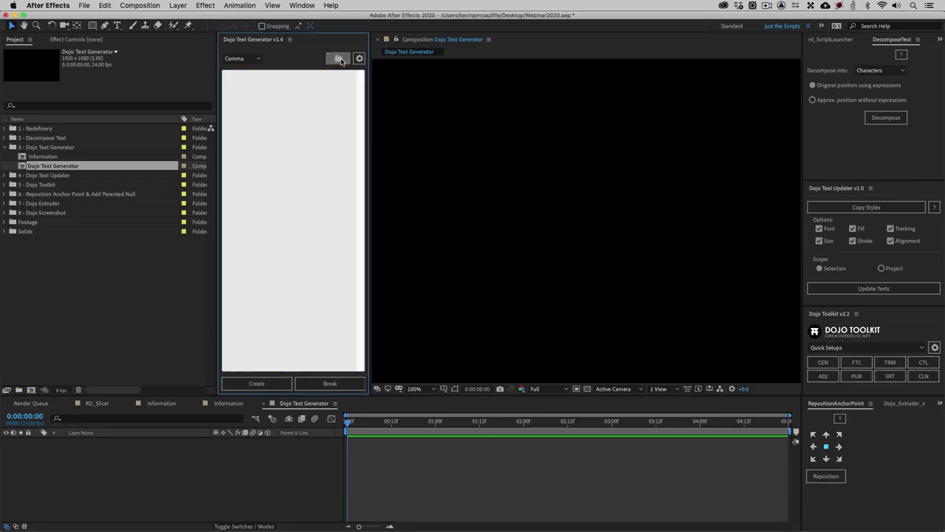
click(391, 125)
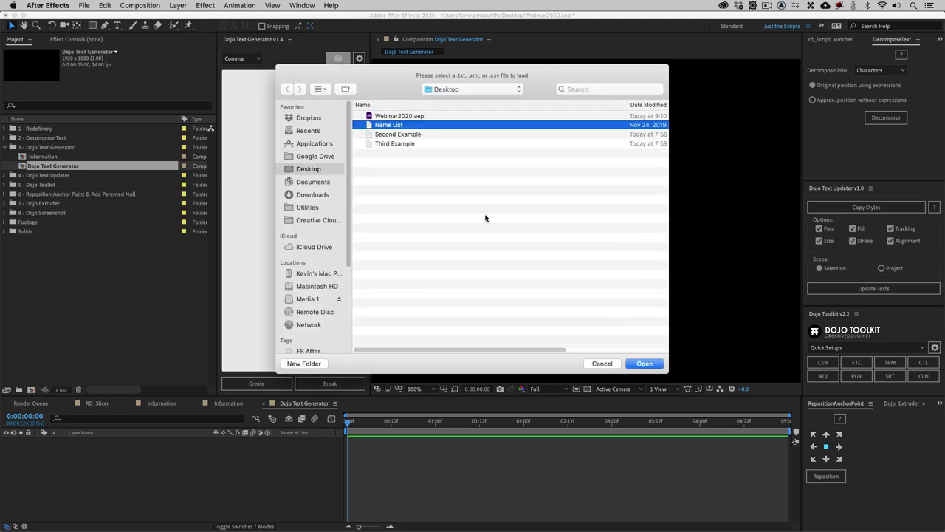
key(Return)
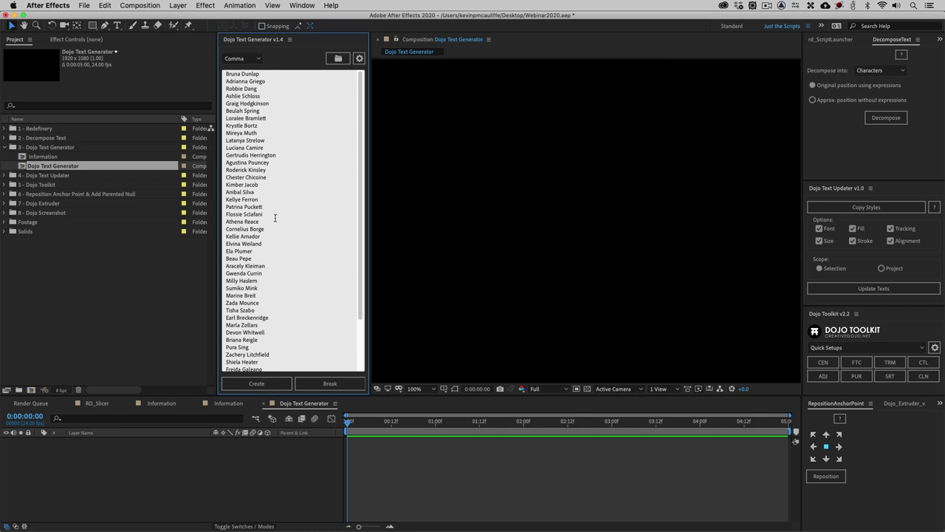
scroll(275, 218, down, 5)
scroll(274, 218, up, 5)
Create a text layer from the names, dismiss the Complete dialog, and delete the layer
click(260, 381)
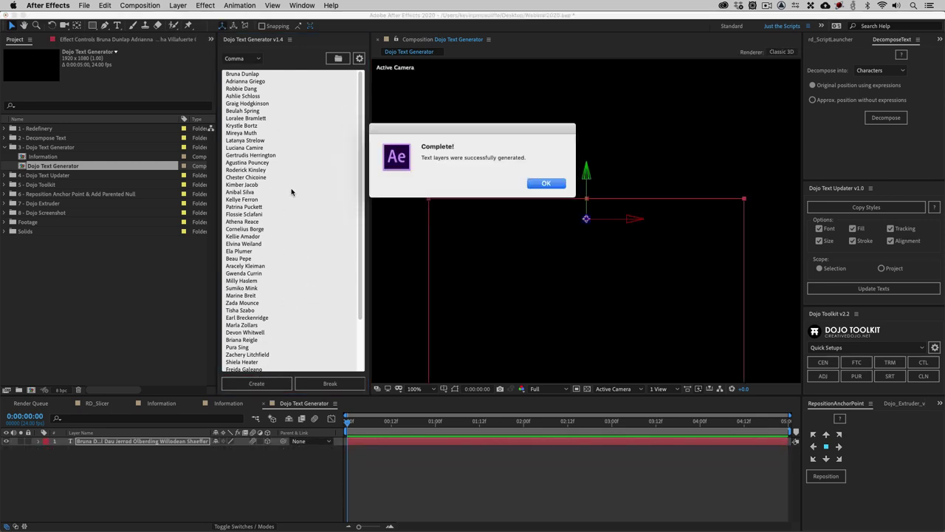
click(550, 183)
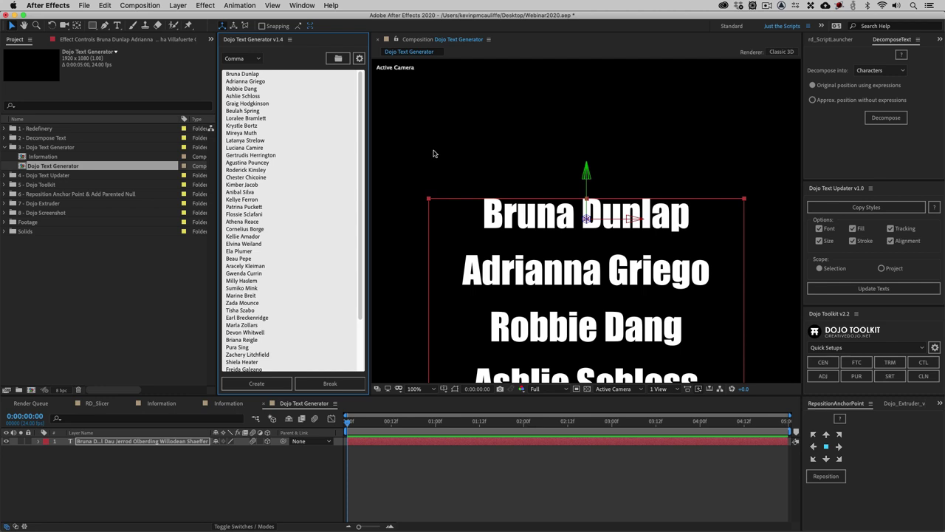
key(Delete)
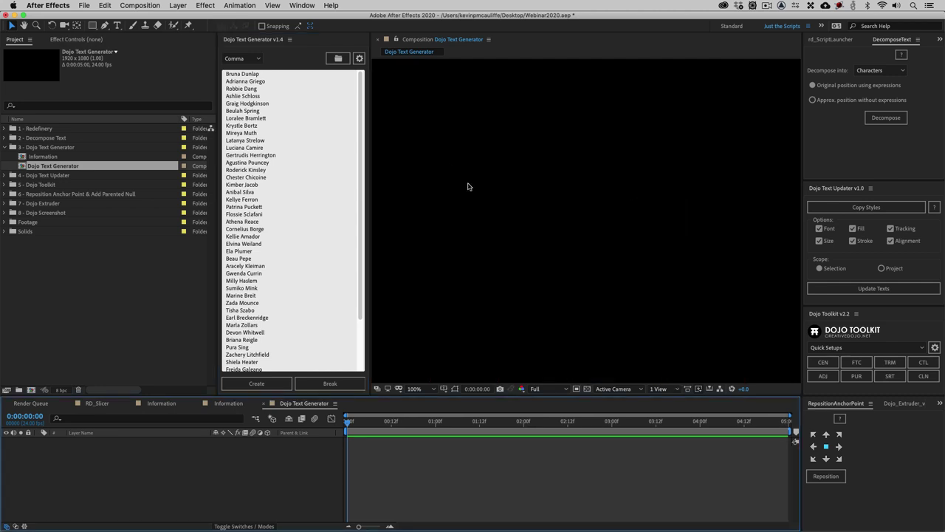
Set the Character panel to Chalkboard font with 50 px size and 60 px leading
click(299, 5)
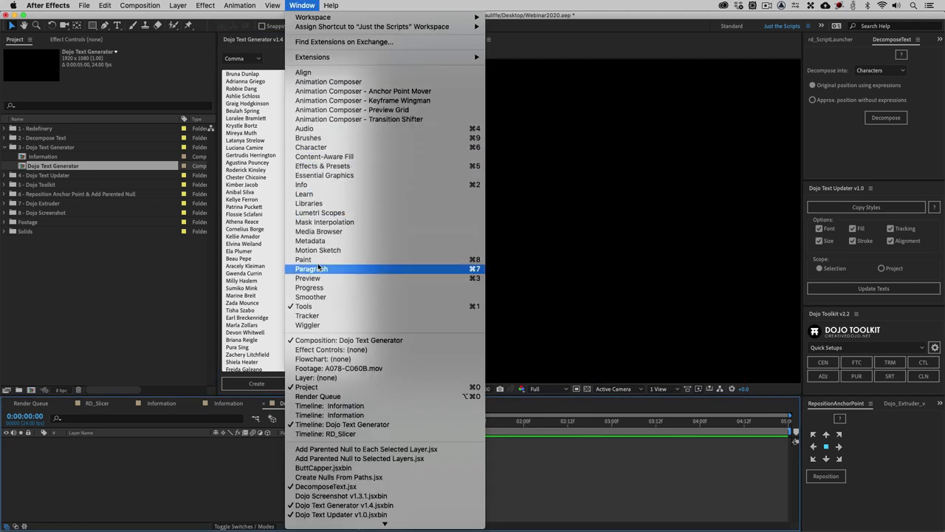
click(525, 125)
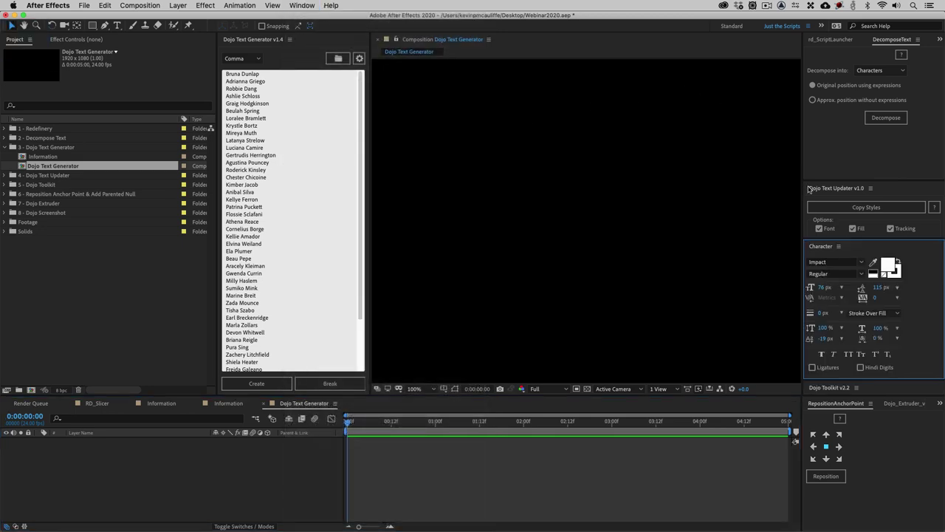
click(837, 262)
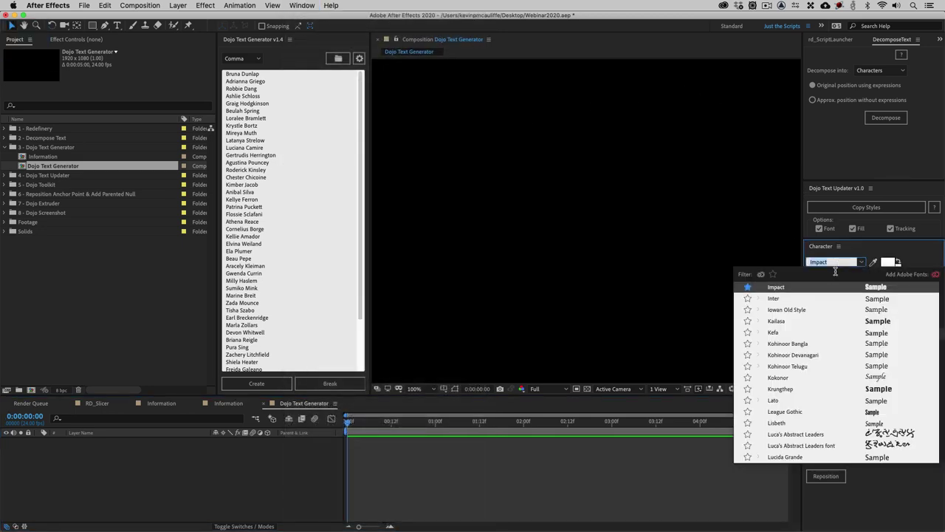
scroll(803, 327, up, 10)
key(Escape)
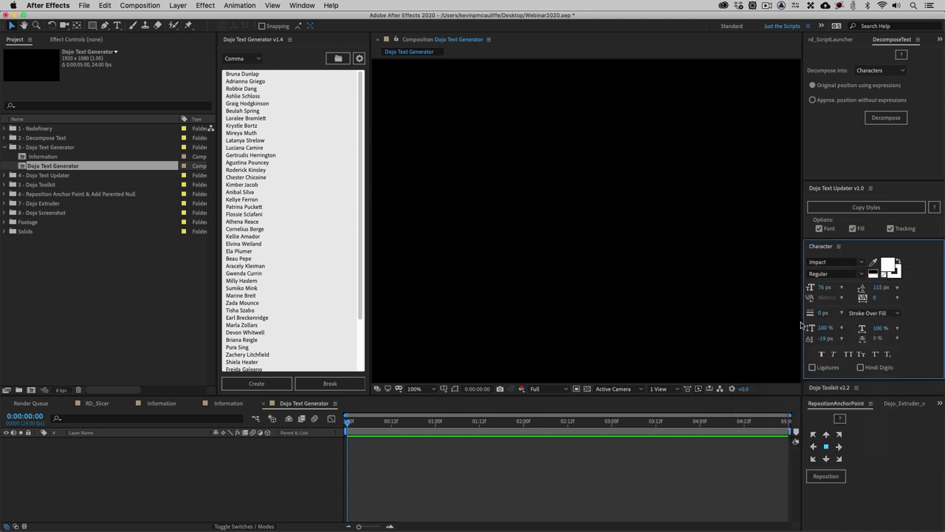
click(824, 289)
text(50)
key(Tab)
text(60)
key(Tab)
Generate the Chalkboard name-list text layer, then delete it
click(286, 312)
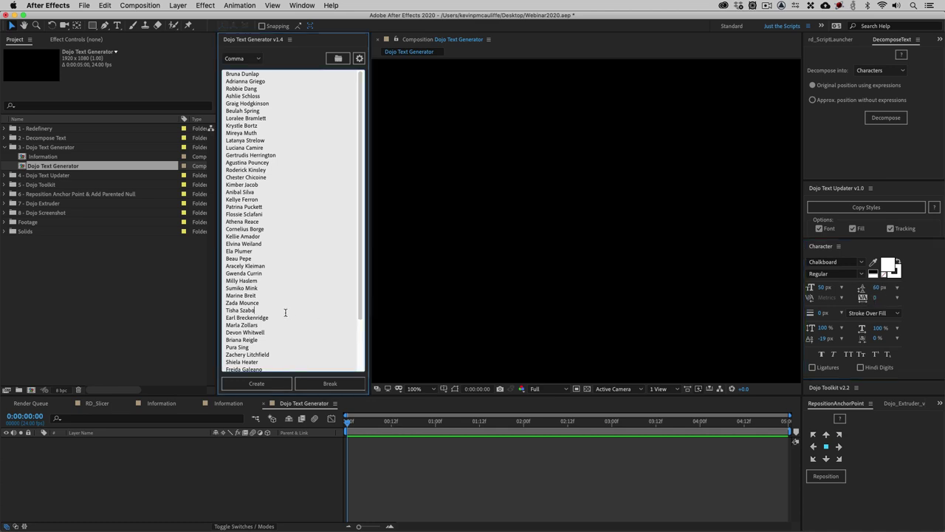
click(268, 381)
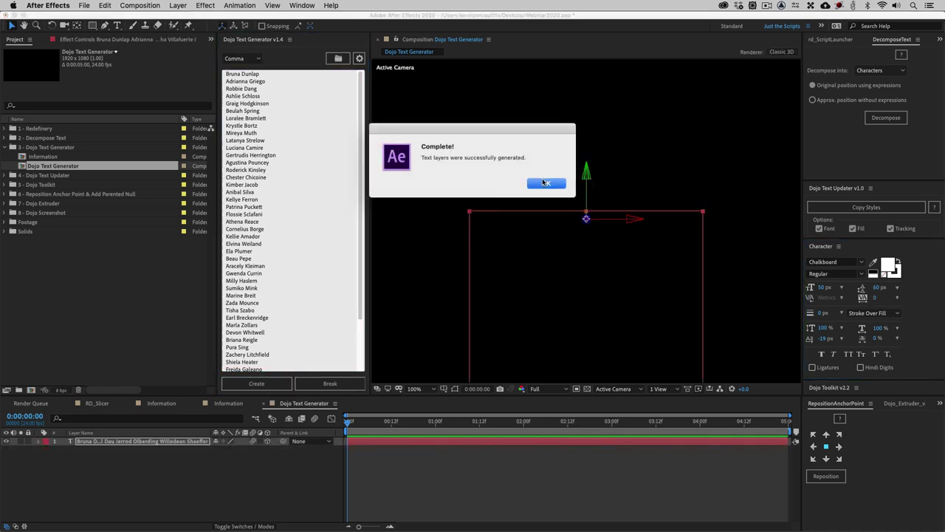
click(545, 183)
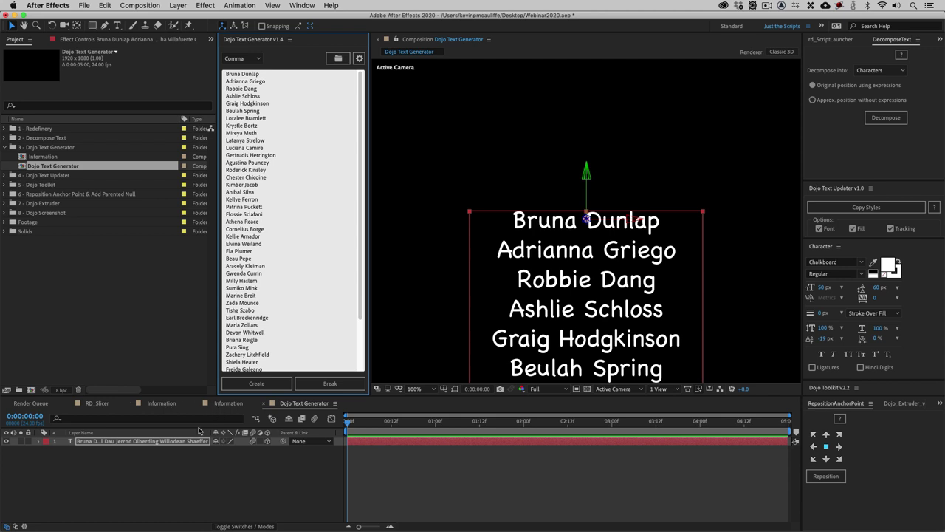
key(Delete)
Set the Character panel font to Trajan Pro
click(836, 263)
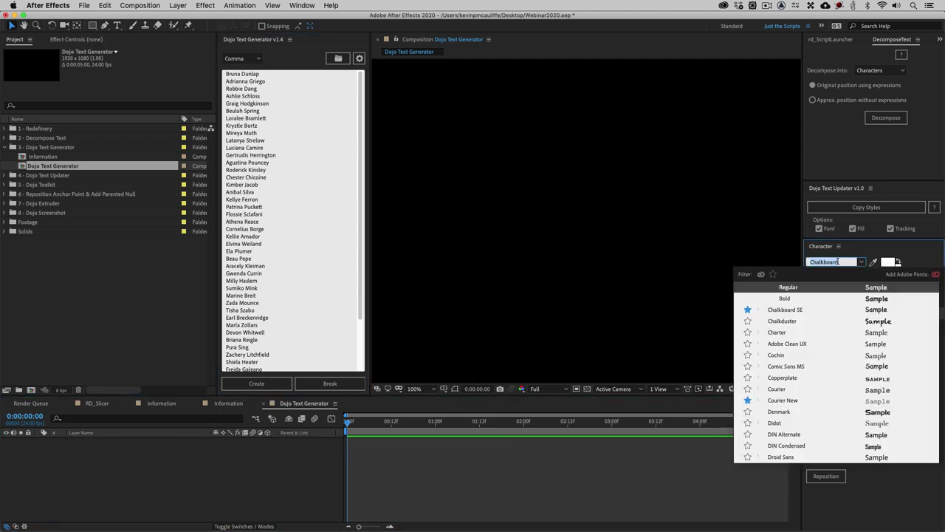
text(trajan)
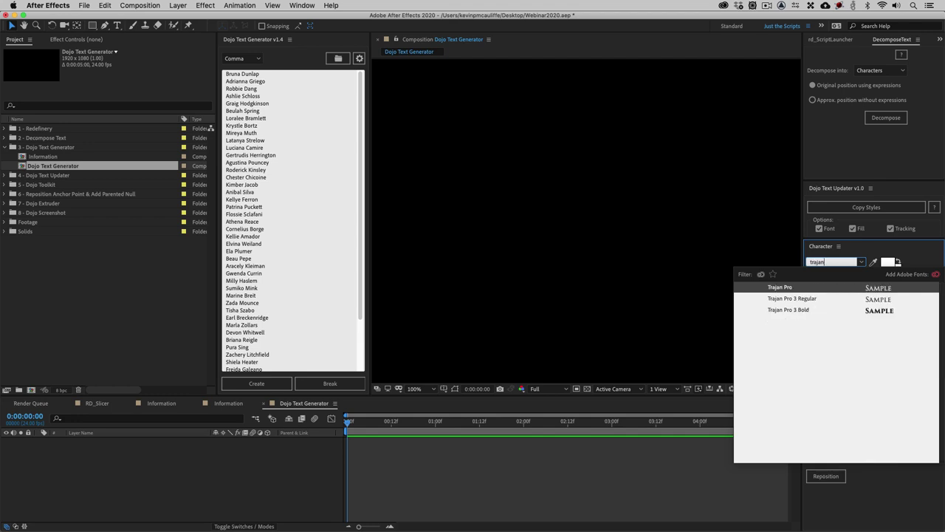
click(781, 288)
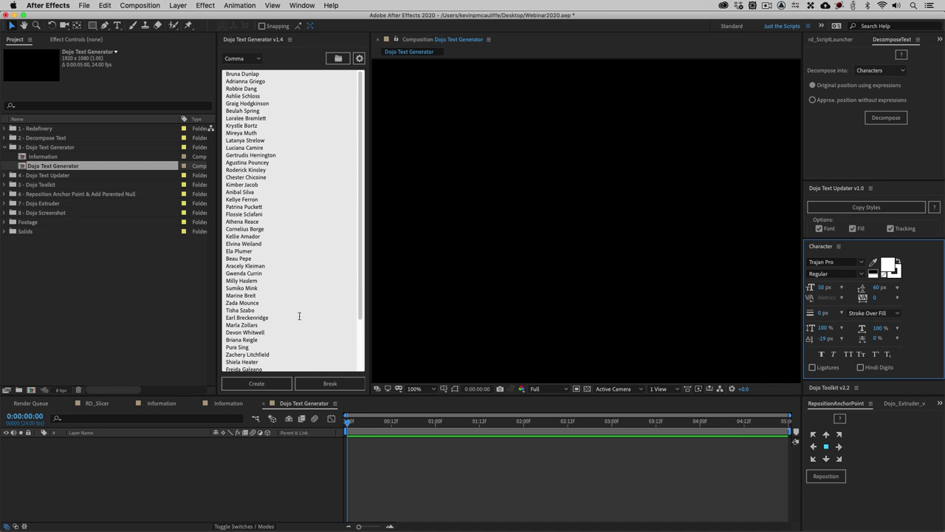
Set the generator separator to Newline and create a text layer for each name
click(274, 163)
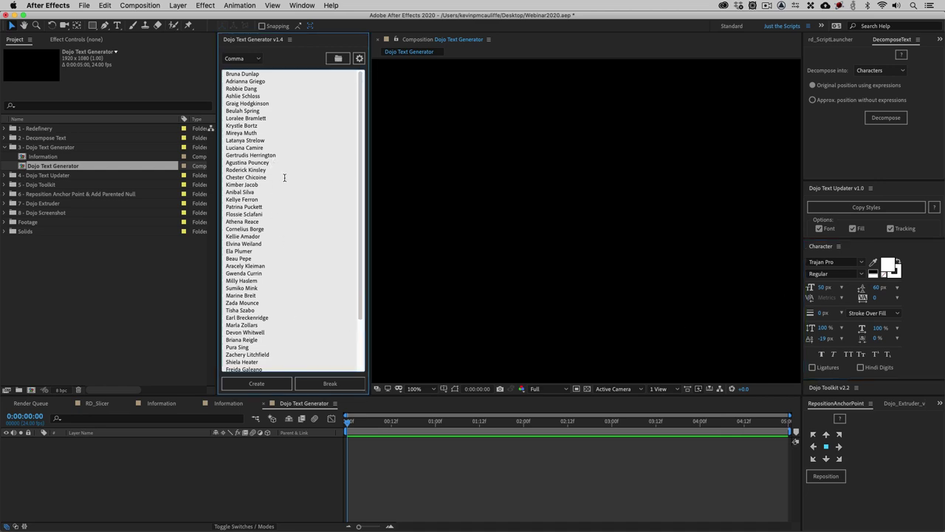
key(super+a)
click(284, 177)
click(257, 59)
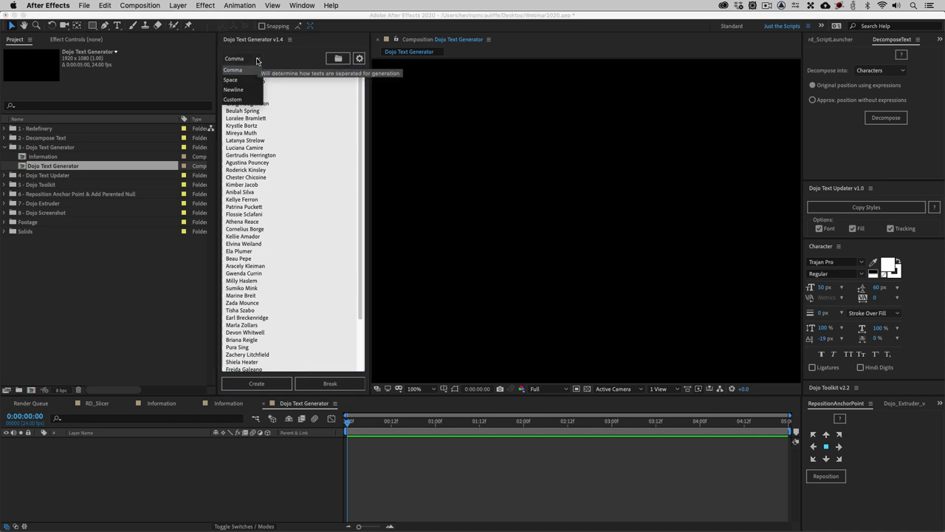
click(233, 90)
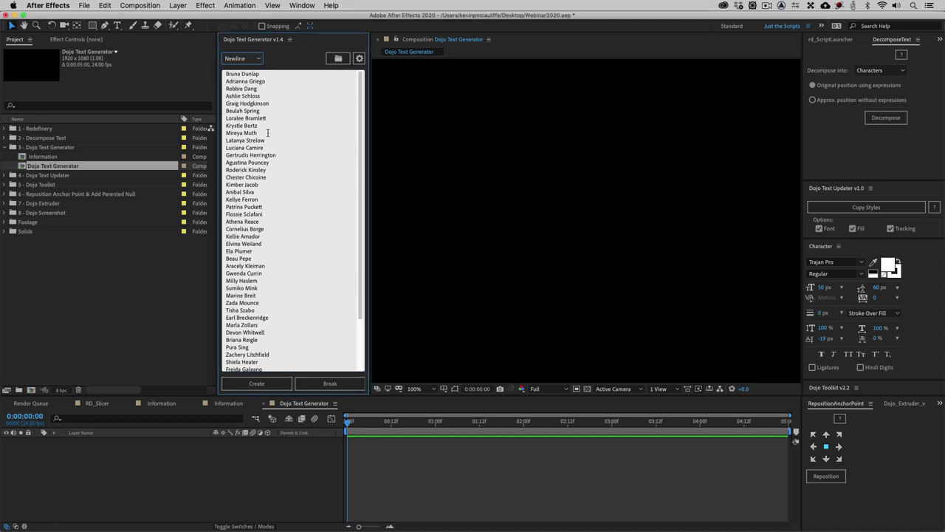
click(287, 73)
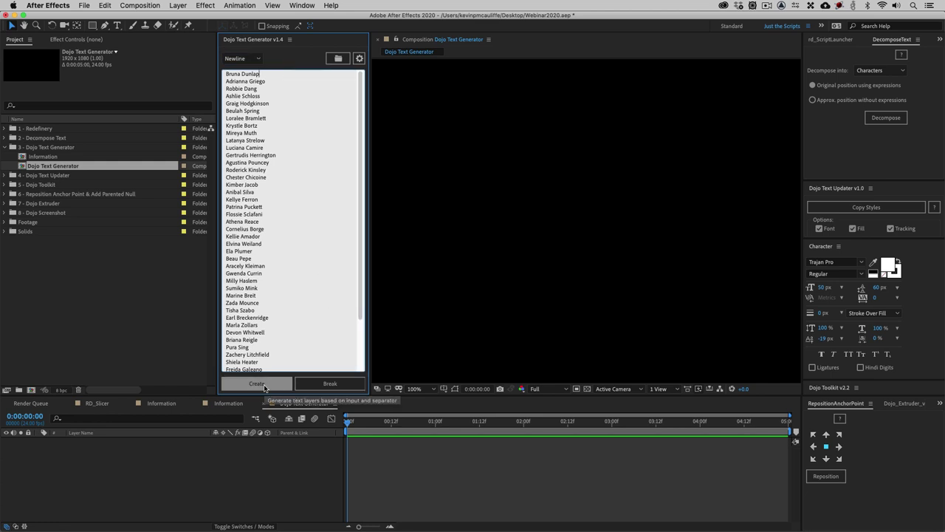
click(265, 387)
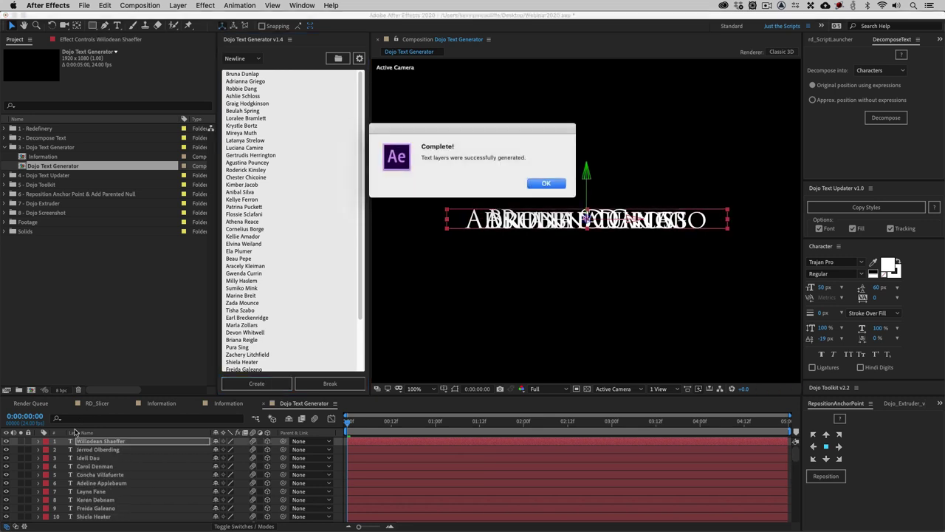
Dismiss the completion message and delete all generated name layers from the timeline
click(538, 185)
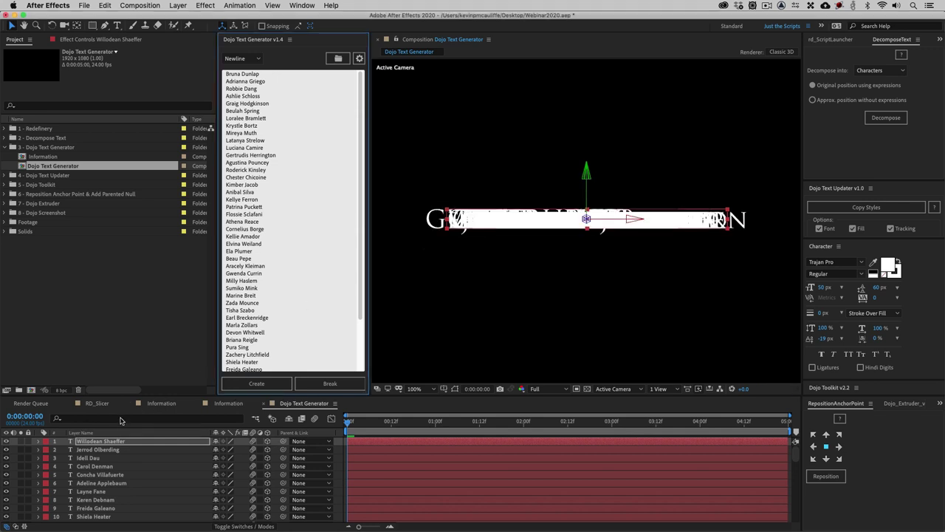
scroll(113, 455, down, 4)
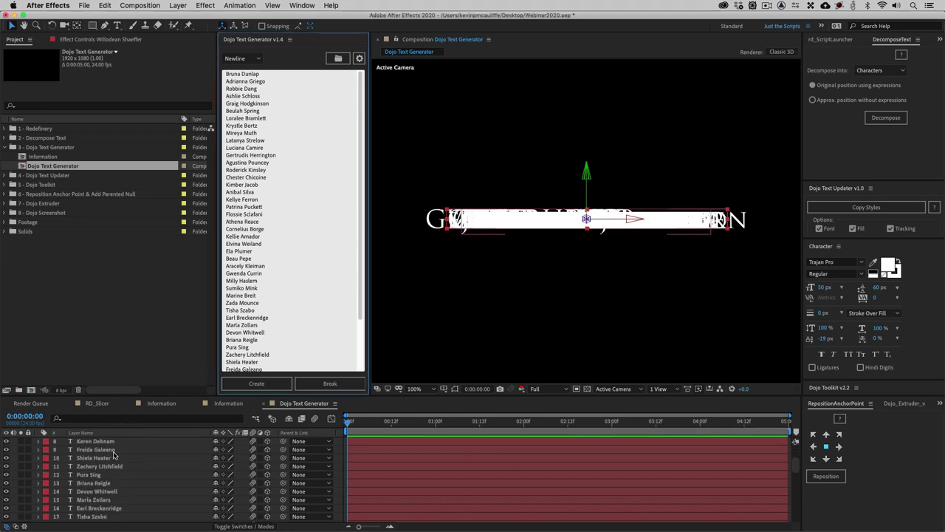
scroll(113, 455, down, 15)
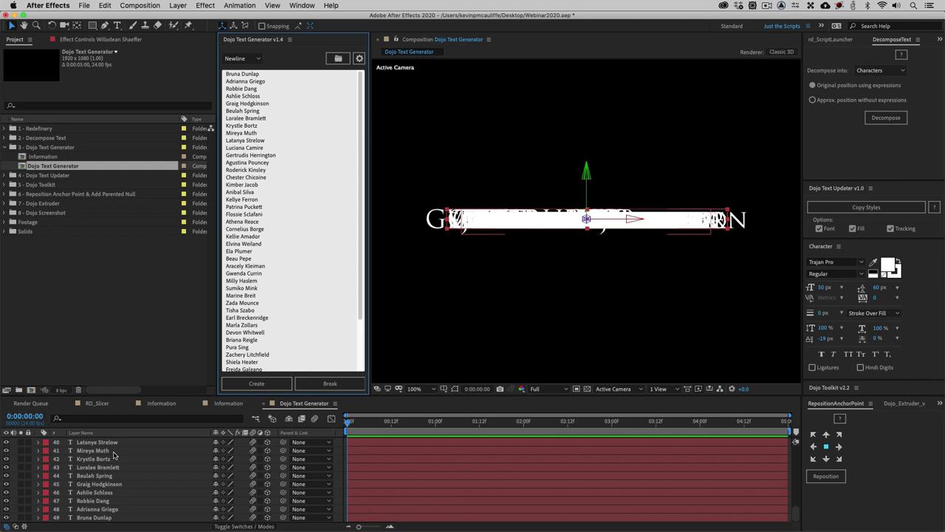
scroll(113, 455, up, 18)
scroll(113, 455, down, 16)
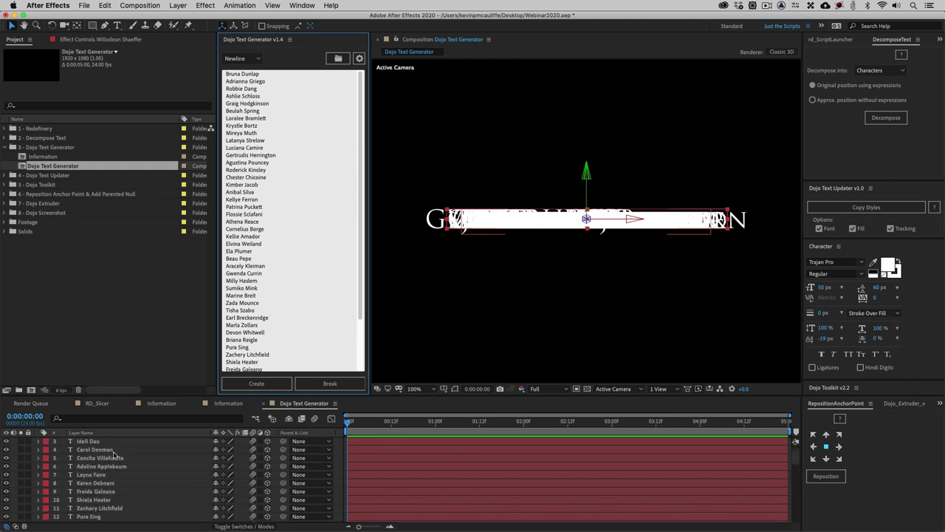
scroll(113, 455, up, 15)
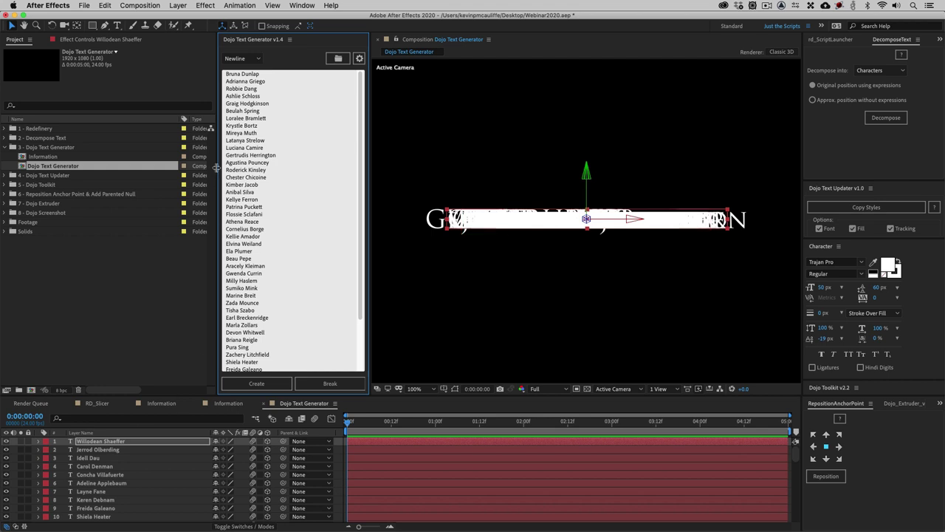
click(112, 435)
key(super+a)
key(Delete)
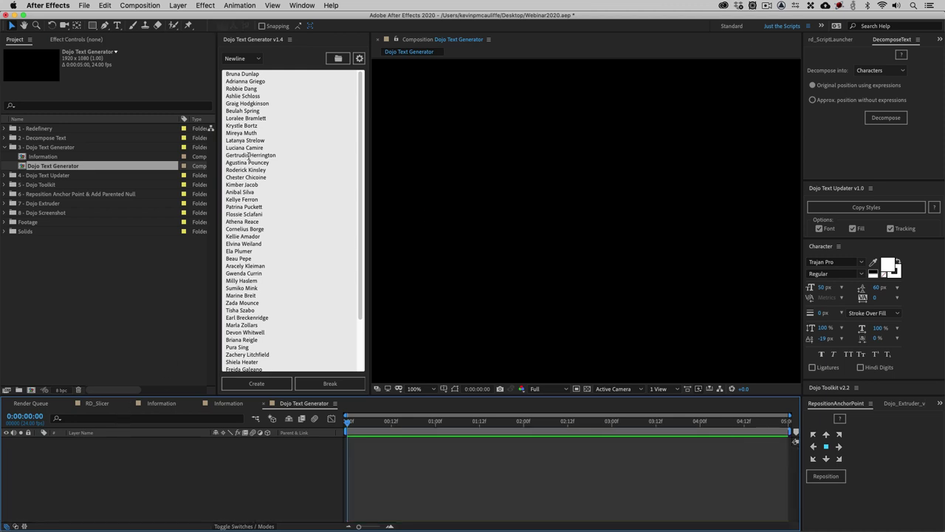
Clear the name list from the Dojo Text Generator's text box
click(286, 130)
key(super+a)
key(BackSpace)
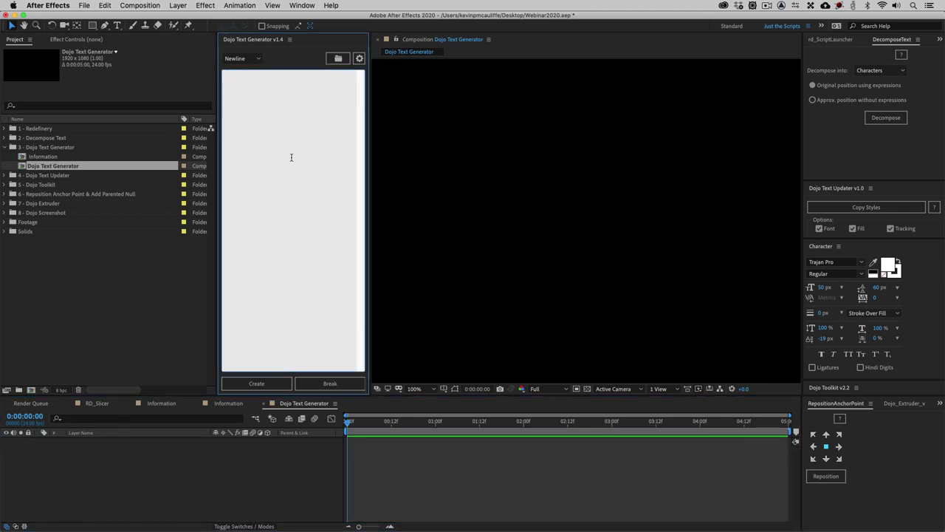
click(336, 64)
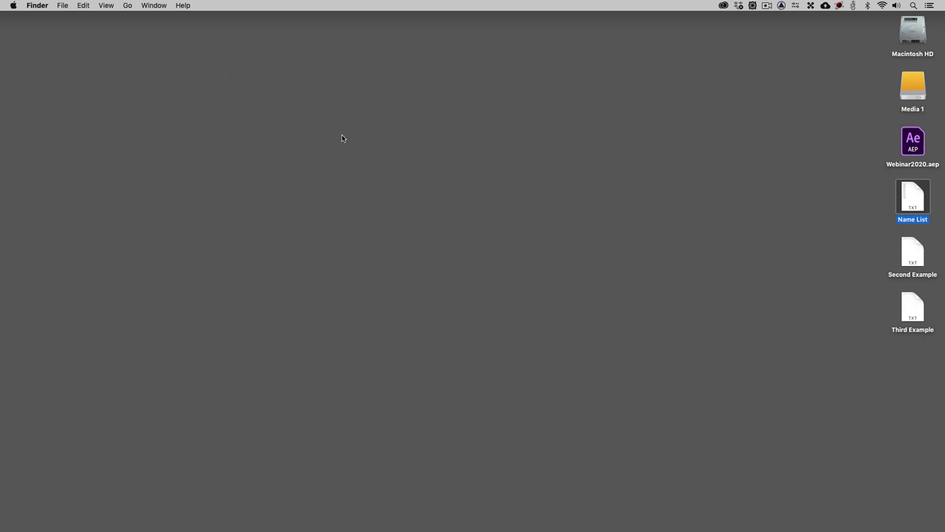
click(581, 251)
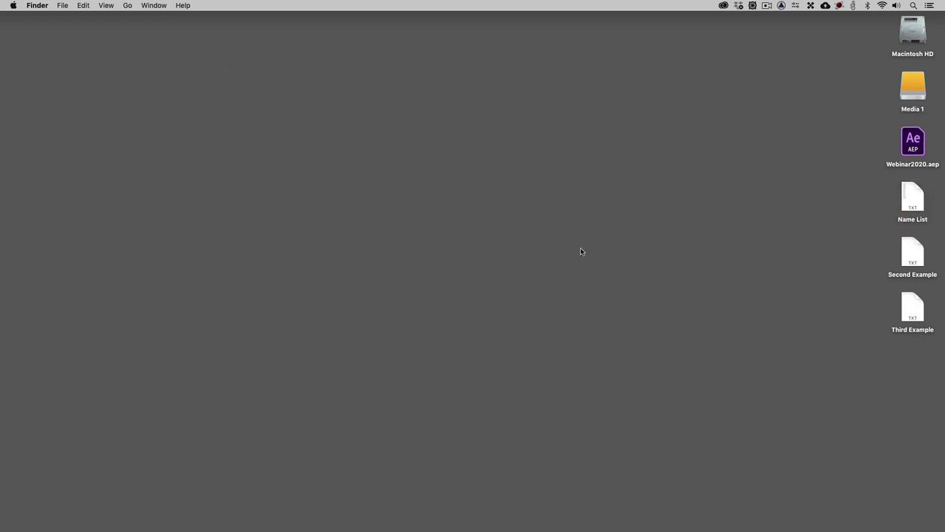
click(916, 251)
key(space)
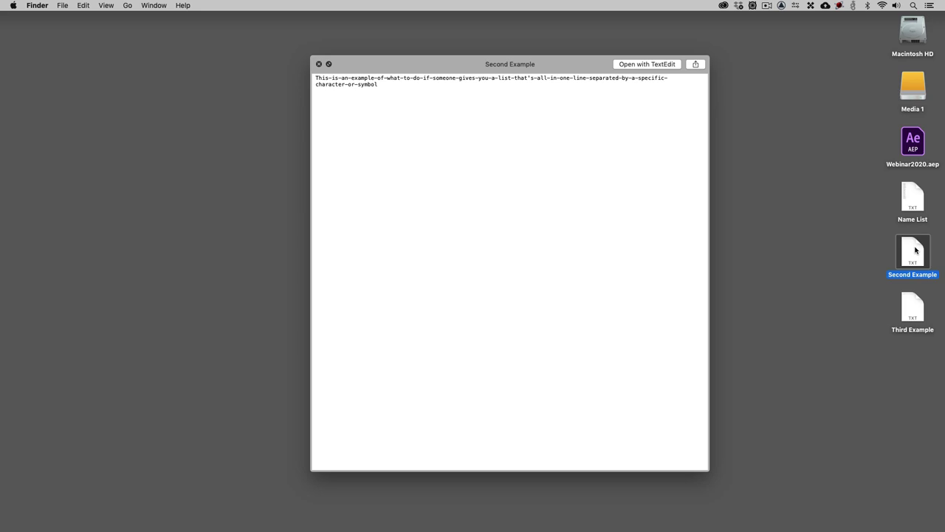
key(super+Tab)
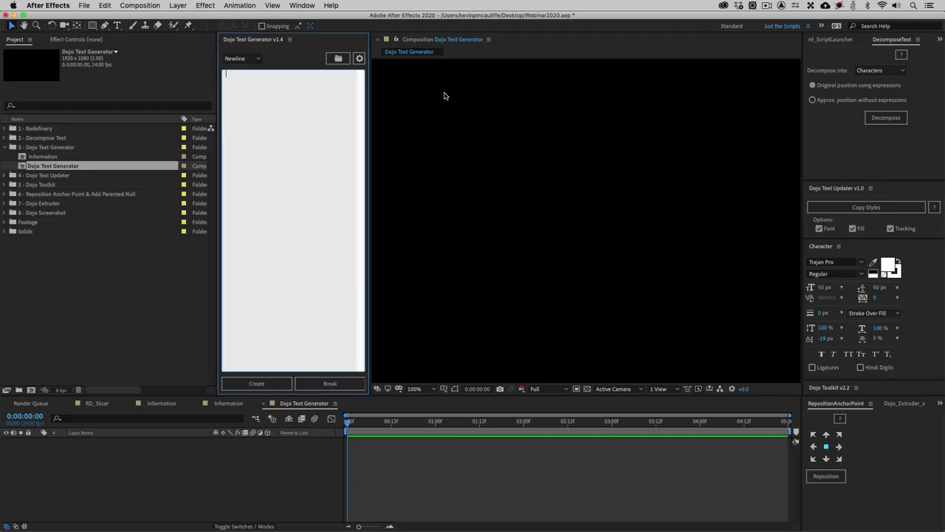
Load the Second Example text file into the generator
click(338, 58)
click(395, 137)
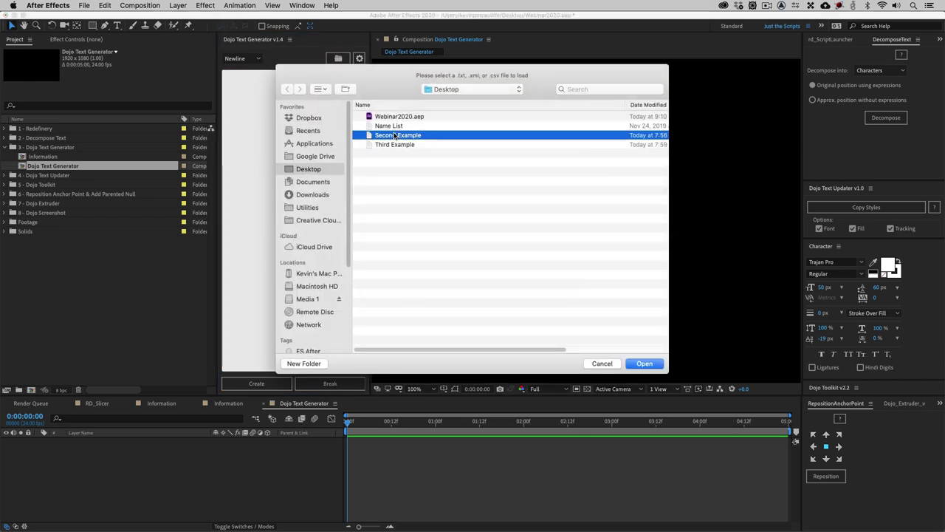
click(640, 363)
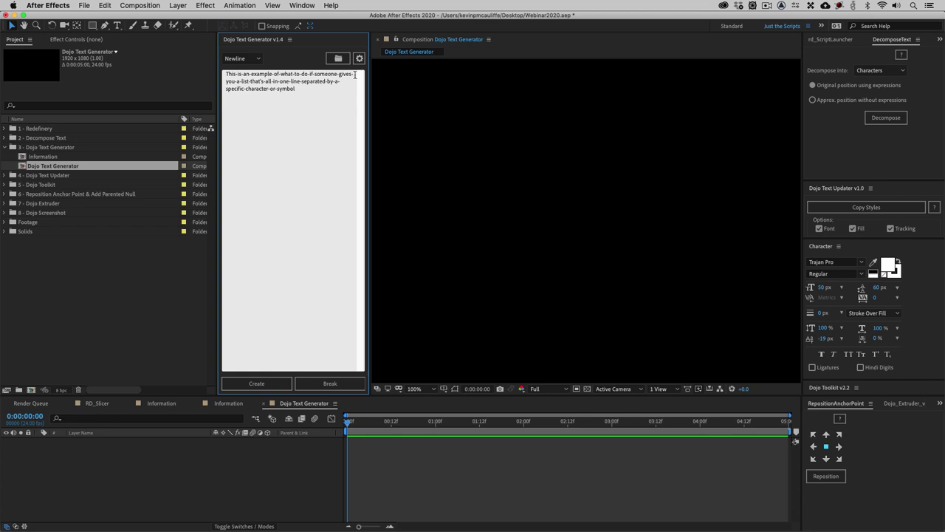
Set a custom '-' separator and create one text layer per word
click(257, 59)
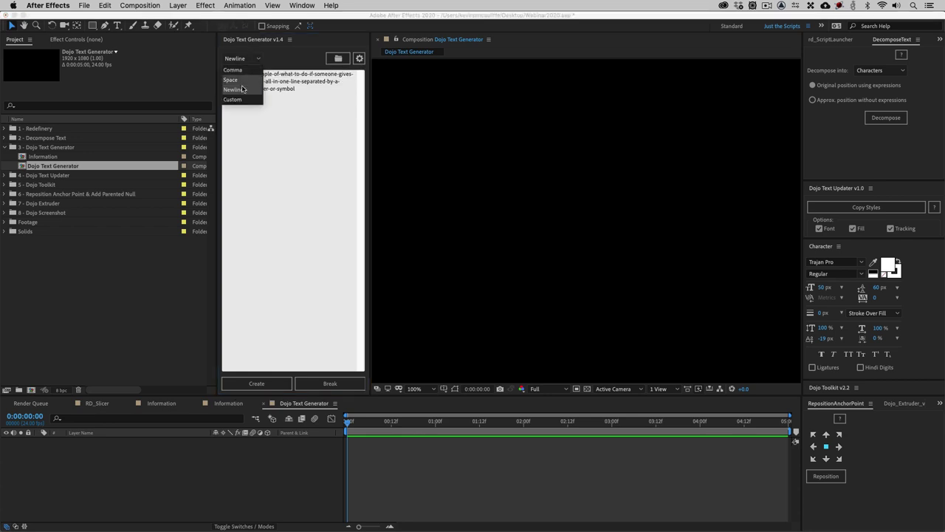
click(233, 99)
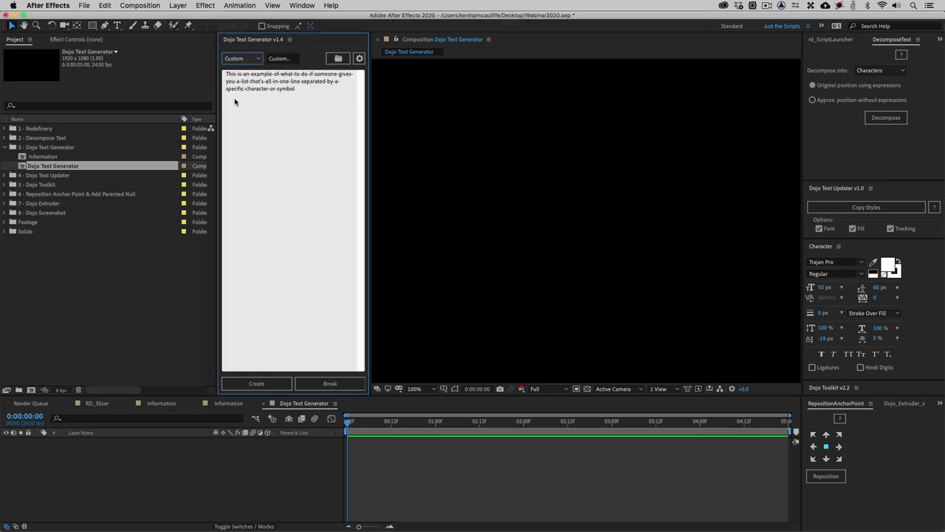
click(293, 58)
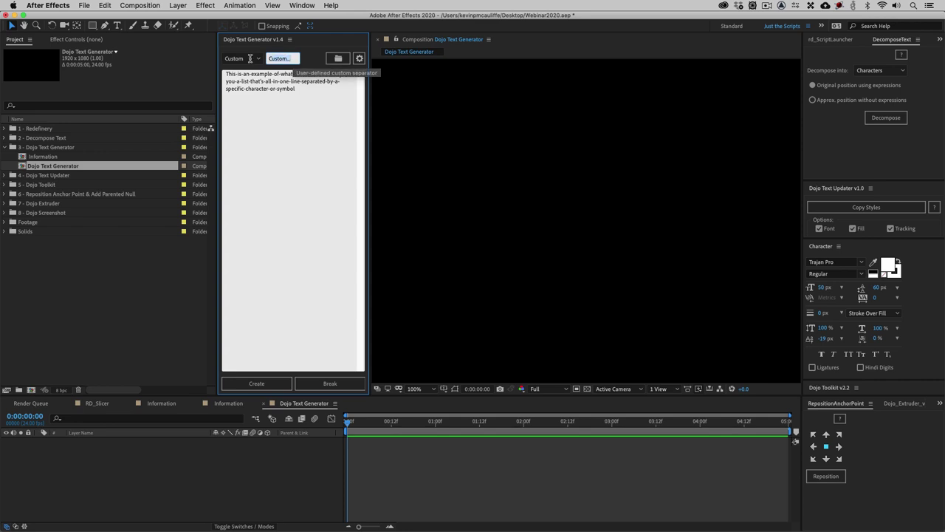
text(-)
click(256, 383)
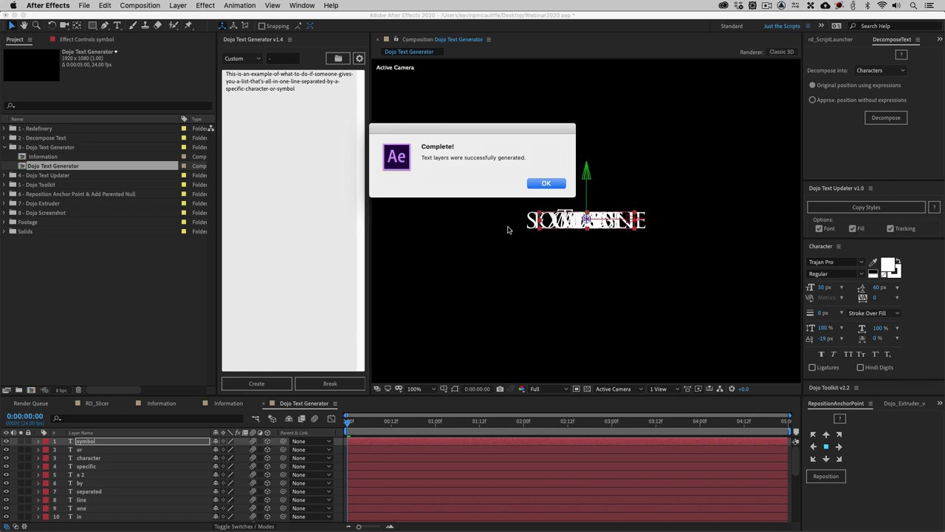
Dismiss the completion message and preview the Third Example text file on the desktop
click(545, 183)
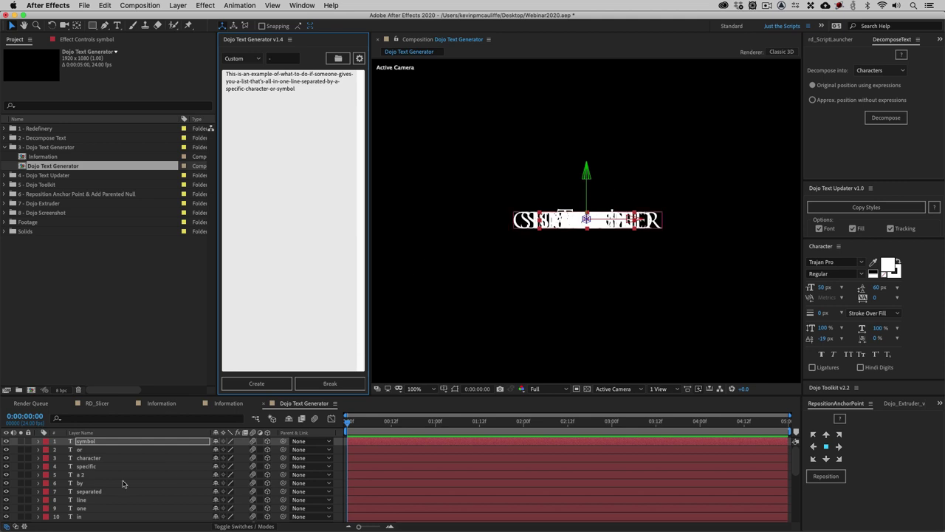
scroll(92, 494, down, 5)
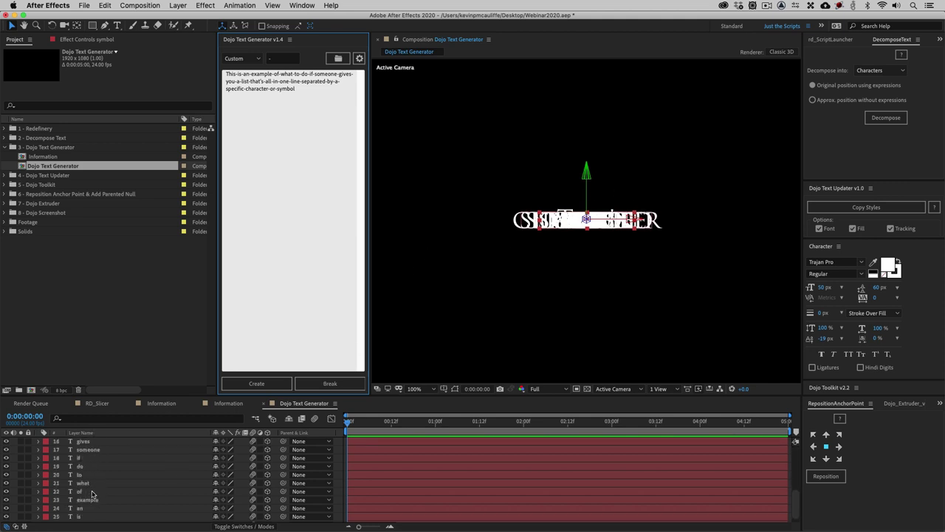
scroll(92, 494, up, 5)
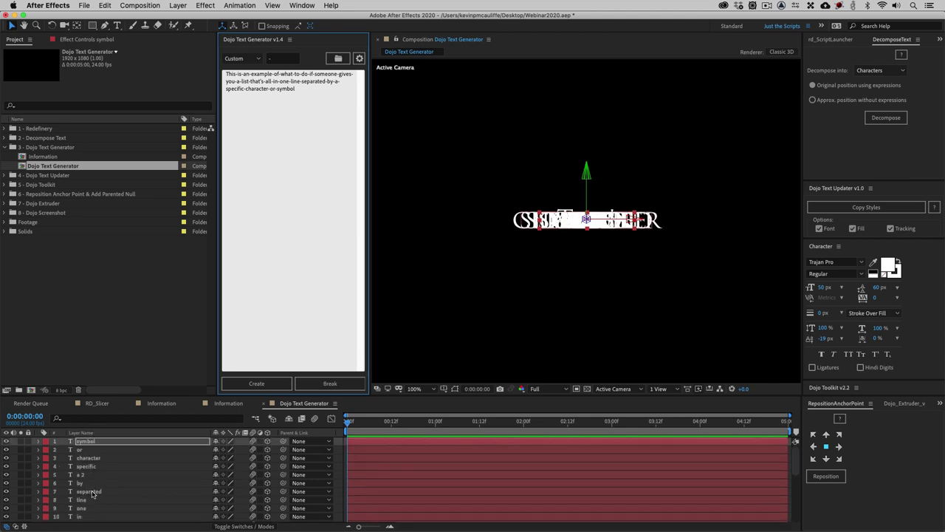
click(295, 156)
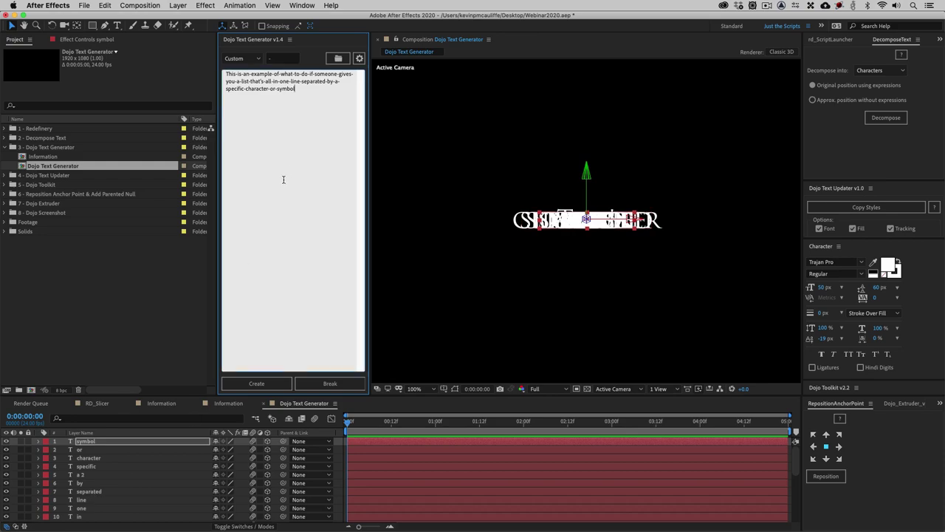
key(super+h)
click(914, 306)
key(space)
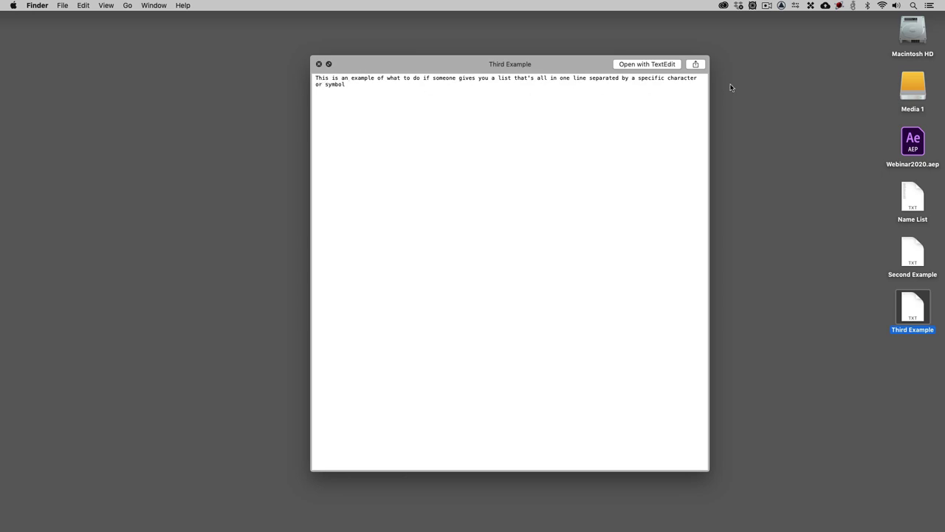
key(space)
Return to After Effects and clear the hyphenated sentence from the generator's text box
key(super+Tab)
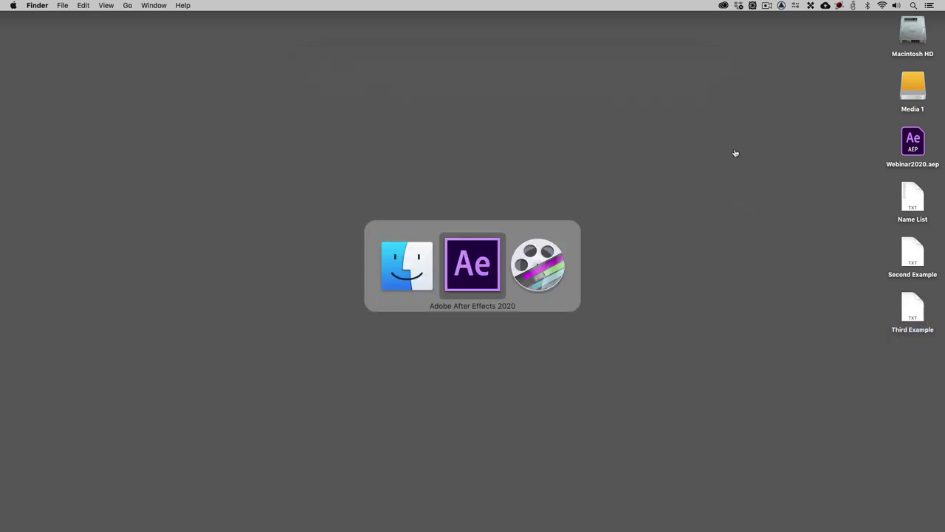
click(307, 90)
key(super+a)
key(BackSpace)
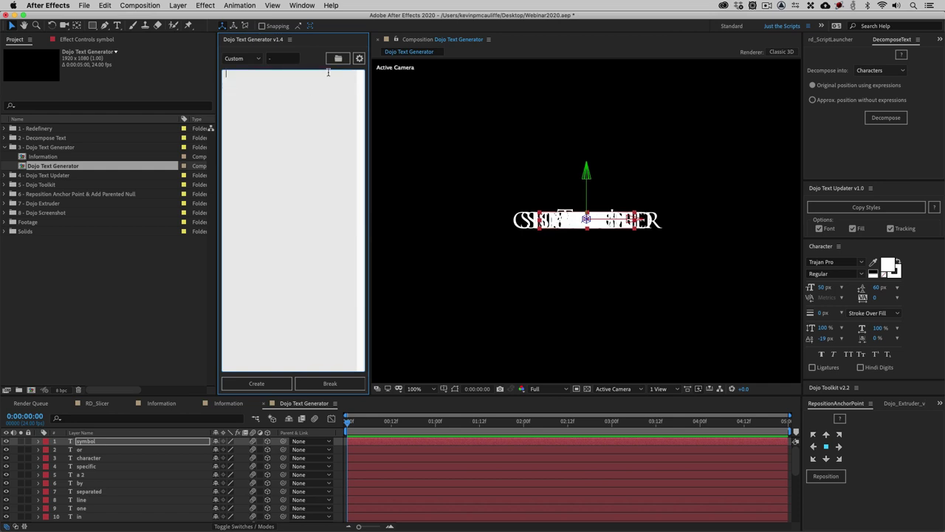
Load the Third Example file into the generator and delete all existing word layers
click(337, 59)
double_click(383, 145)
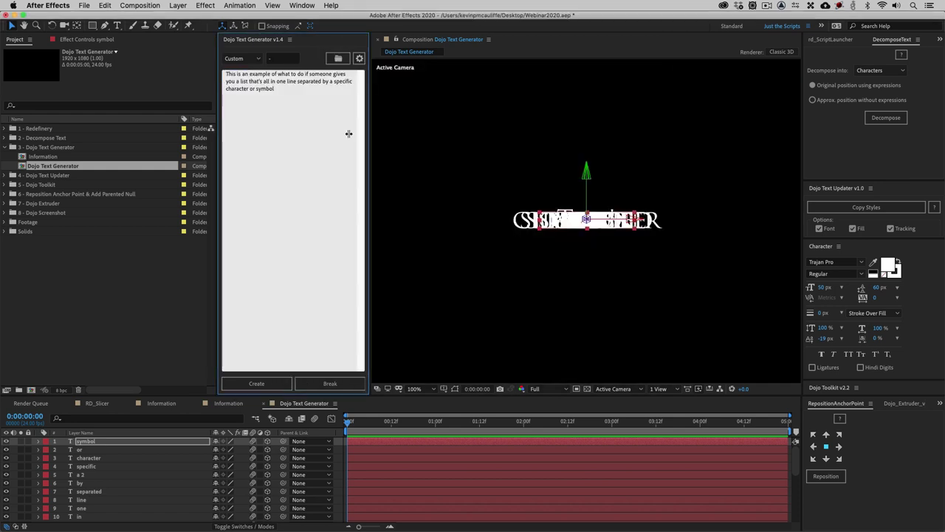
click(283, 88)
key(super+a)
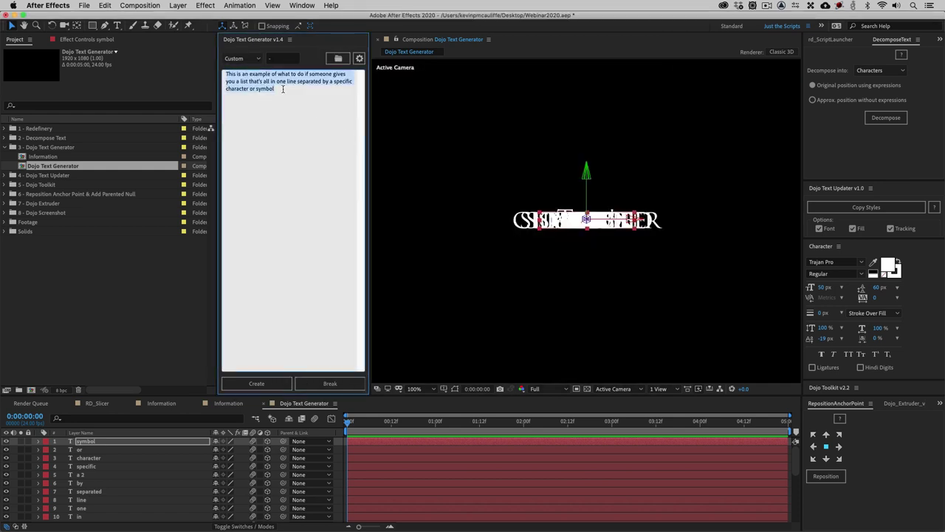
click(275, 89)
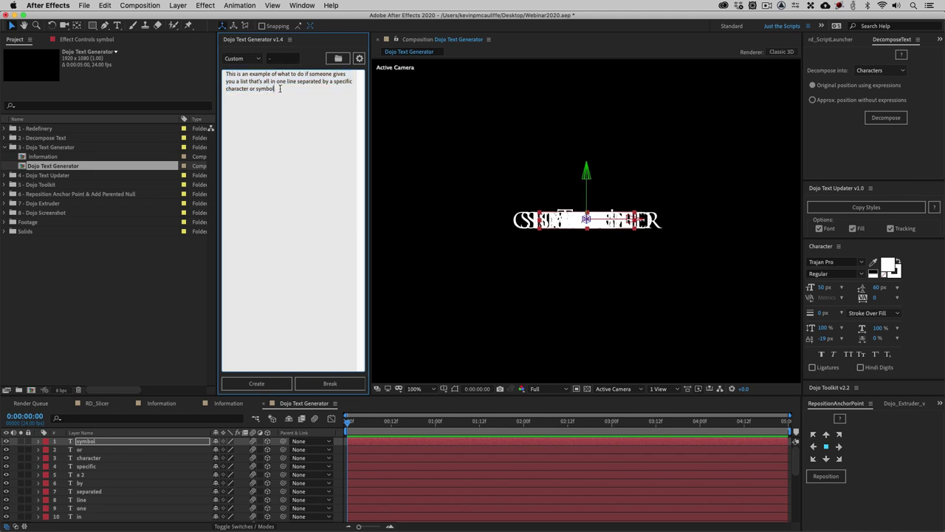
click(133, 449)
key(super+a)
key(Delete)
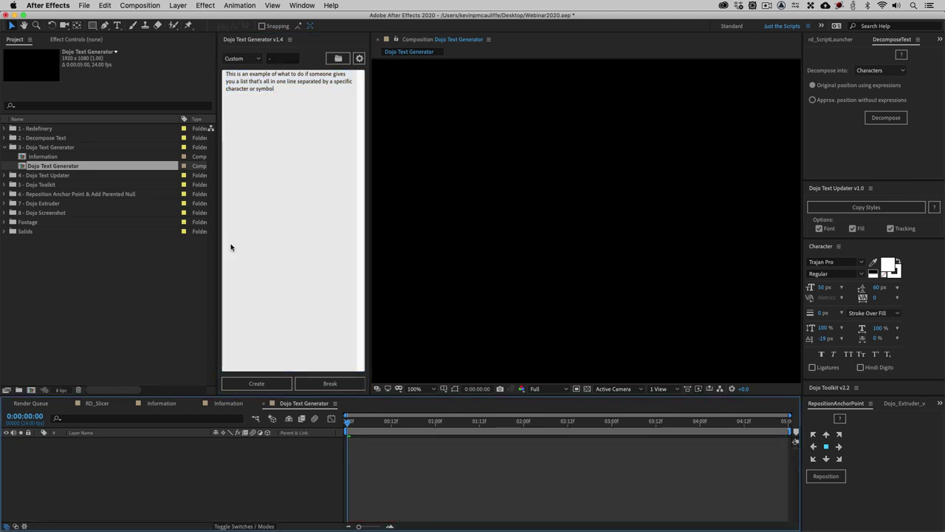
Set the separator to Space and generate the text layers
click(258, 60)
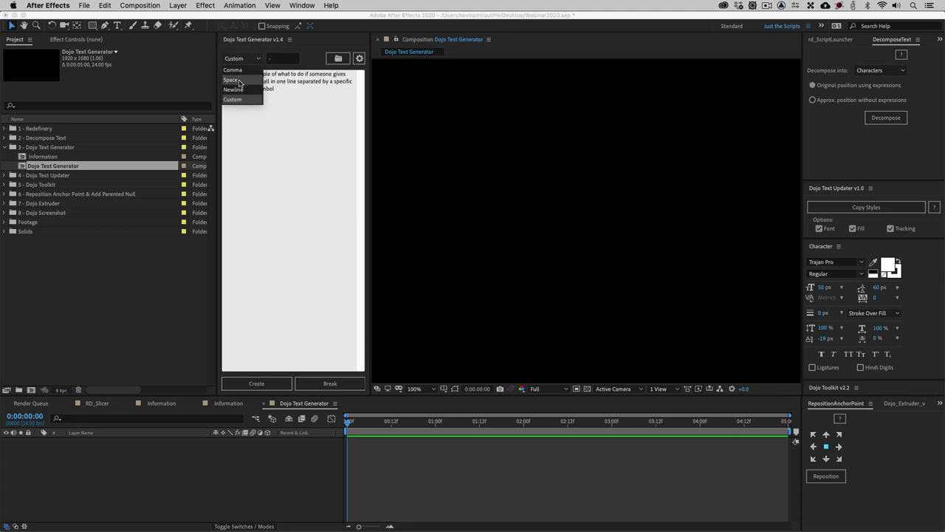
click(231, 79)
click(260, 382)
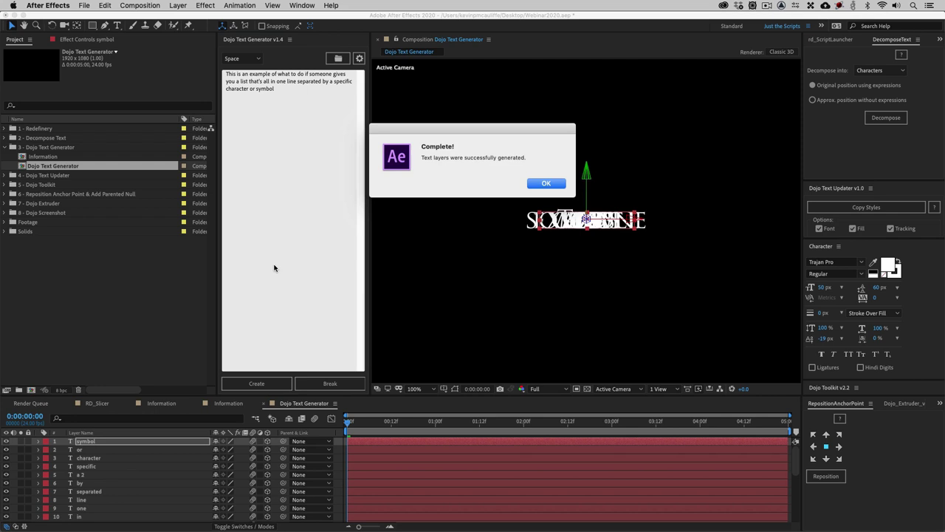
Delete the generated layers, clear the text box, and start a new text layer with the Type tool
click(553, 184)
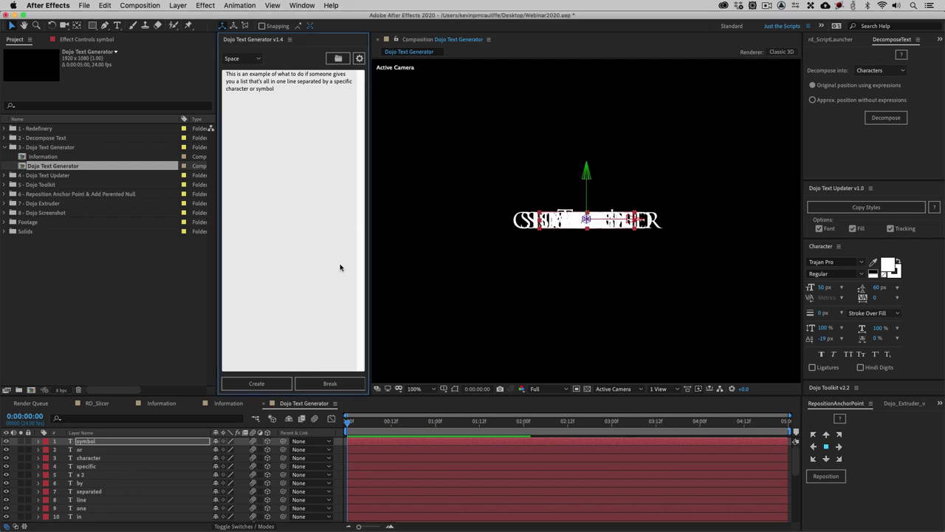
key(ctrl+a)
key(Delete)
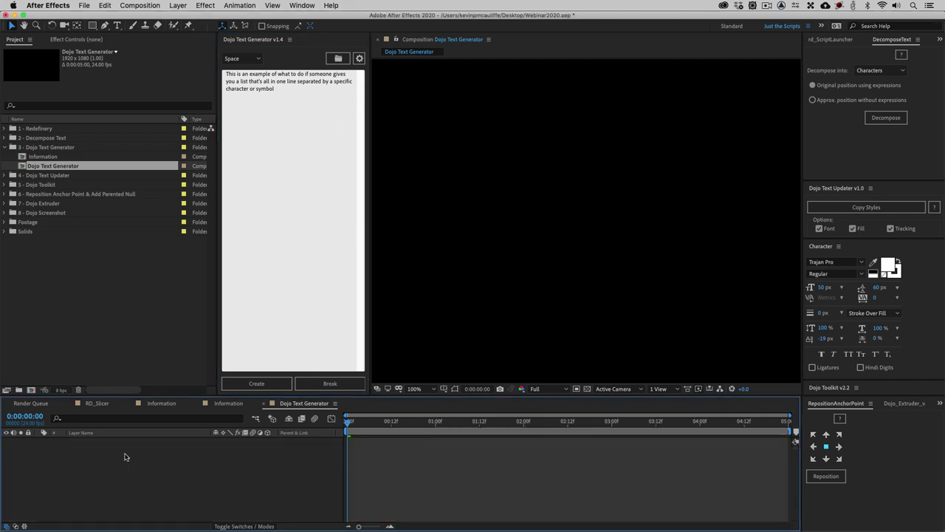
click(295, 86)
key(super+a)
key(BackSpace)
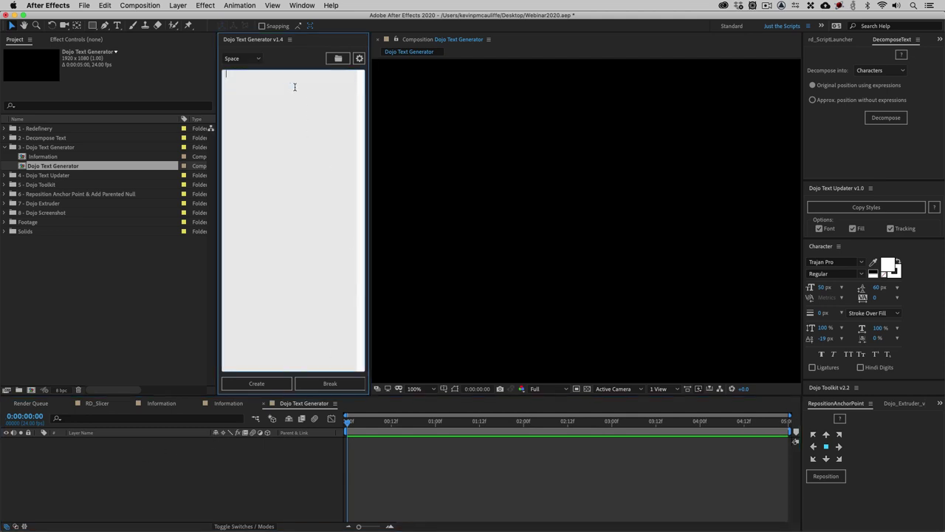
click(116, 25)
click(425, 150)
Paste the one-line sentence into a text layer and break it into word layers like symbol, or, character
key(super+v)
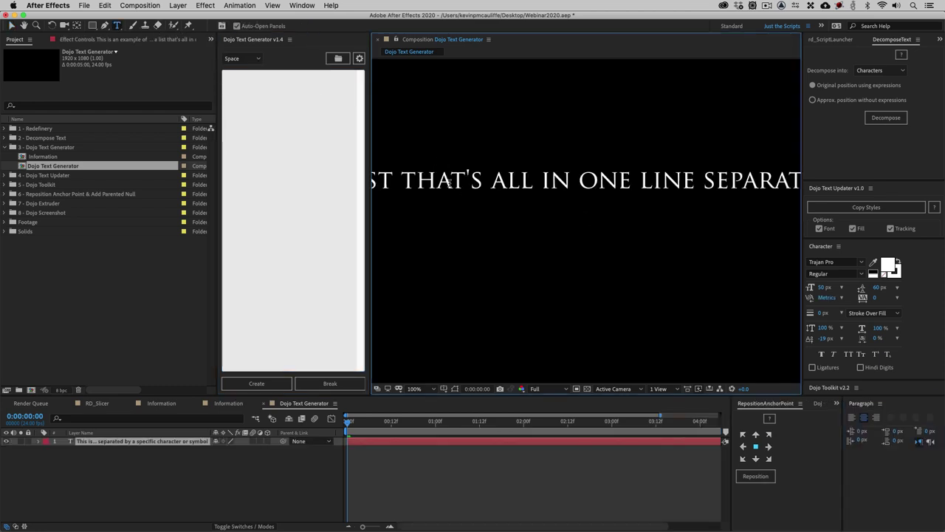
click(124, 442)
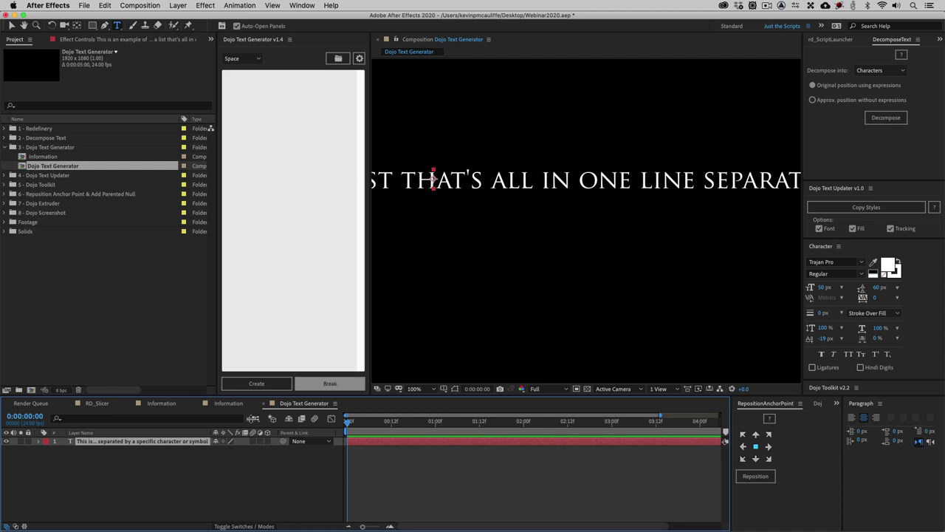
key(v)
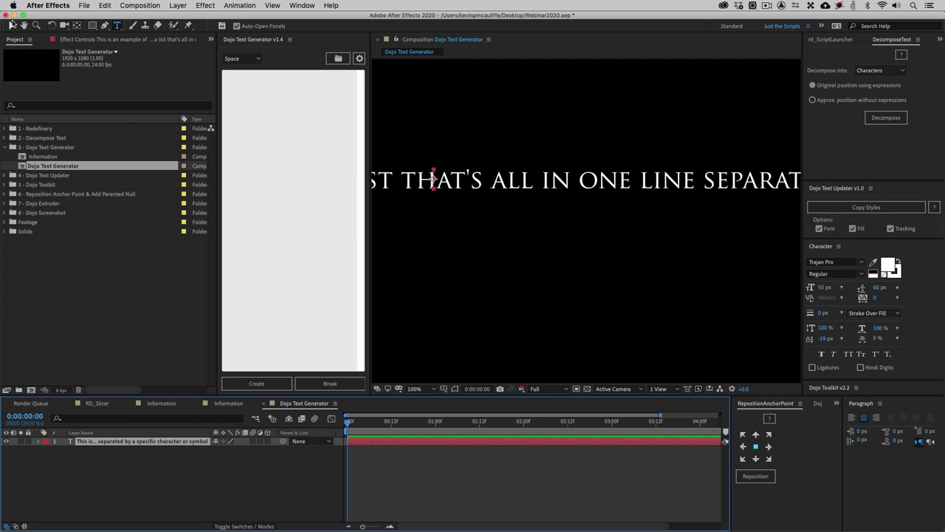
click(336, 380)
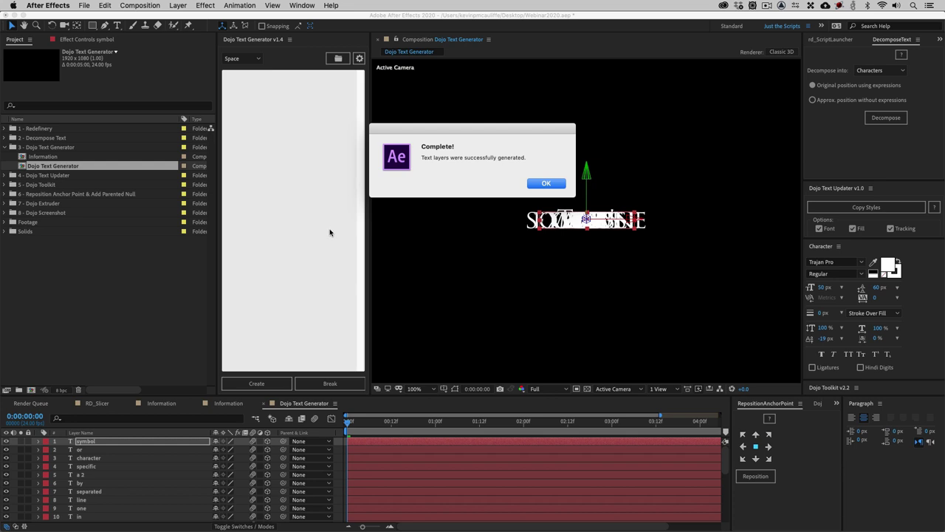
Dismiss the message and close the Dojo Text Generator, both Information, and RD_Slicer timelines
click(539, 185)
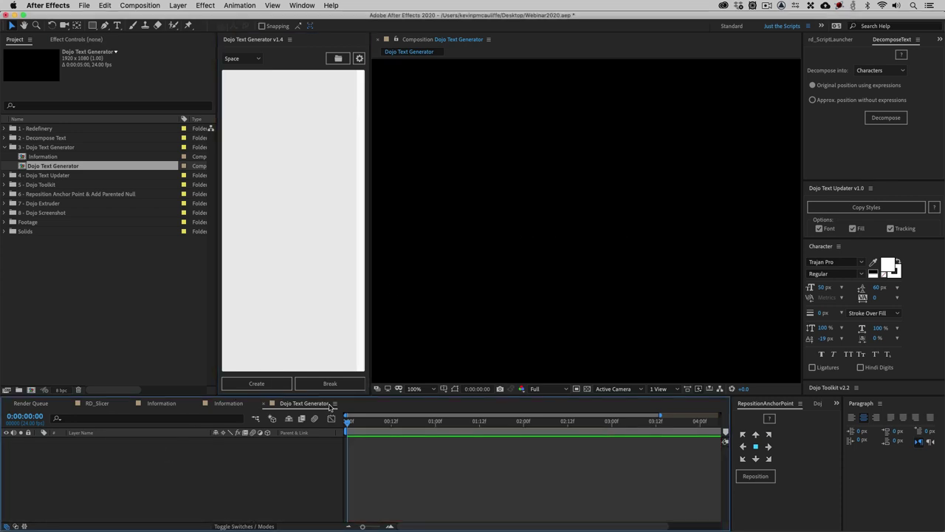
click(334, 403)
click(363, 296)
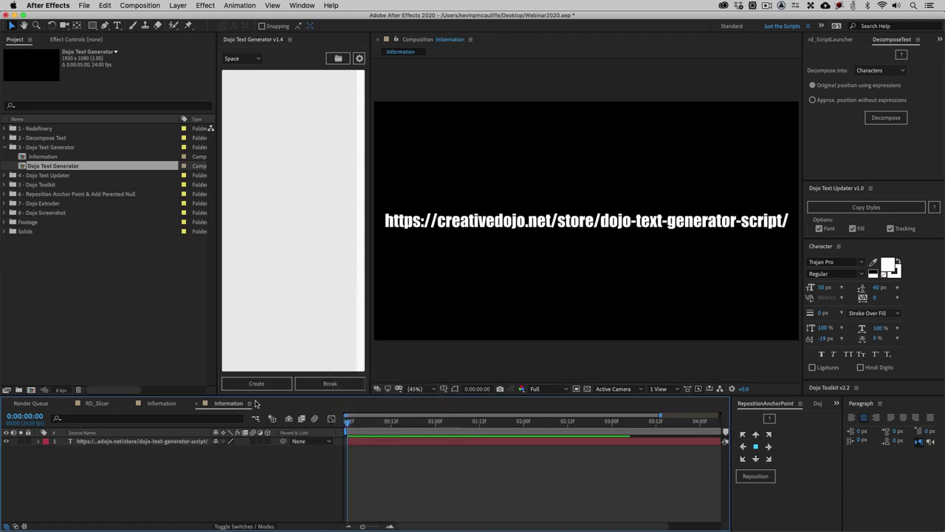
click(255, 404)
click(274, 296)
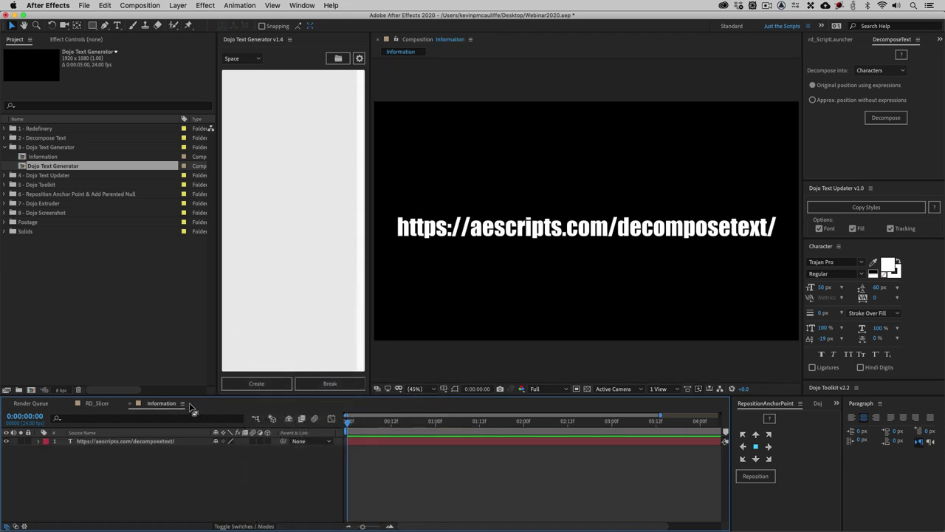
click(182, 403)
click(151, 408)
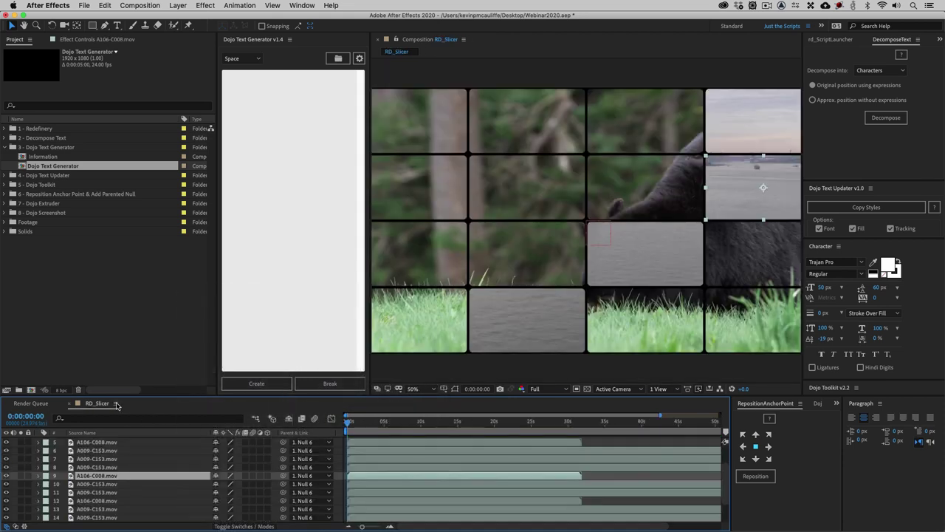
click(117, 404)
click(161, 298)
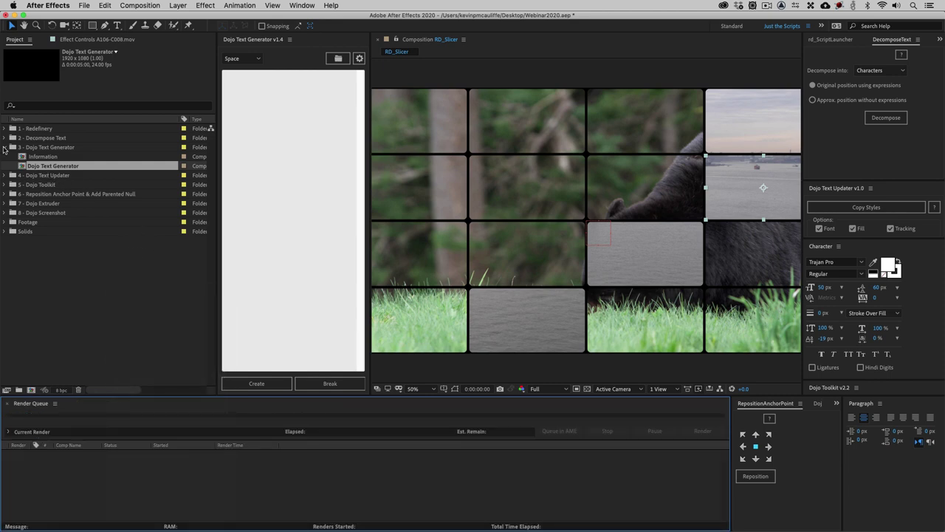
Open the 4 - Dojo Text Updater Information comp, close the generator panel, and fit the view
click(4, 147)
click(4, 157)
double_click(33, 167)
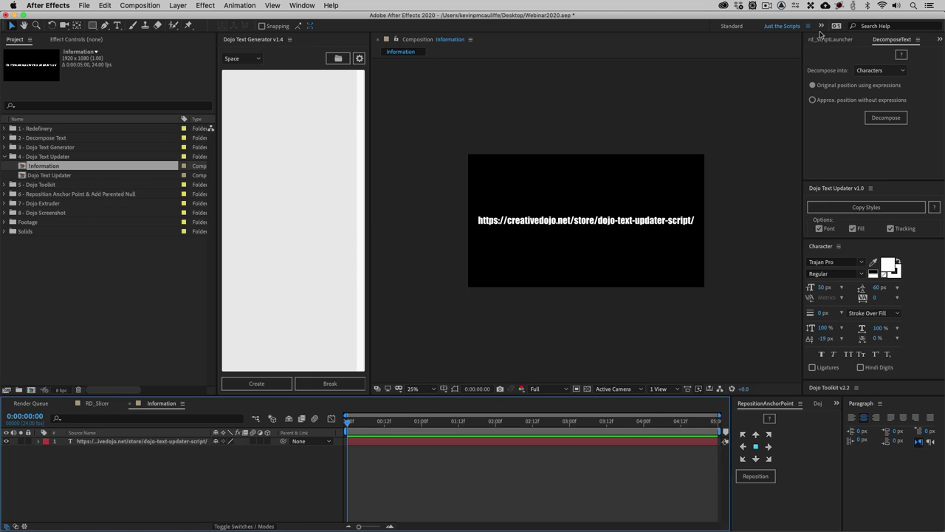
click(289, 39)
click(281, 50)
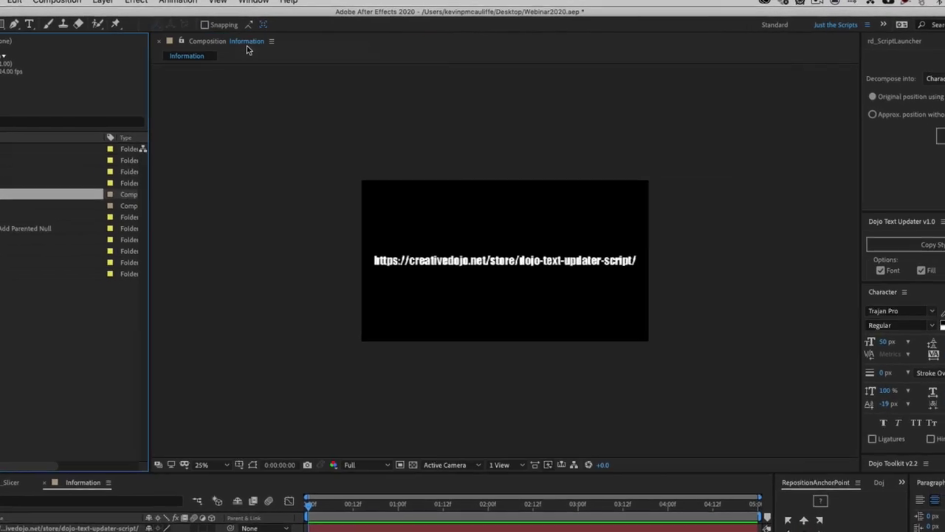
click(212, 478)
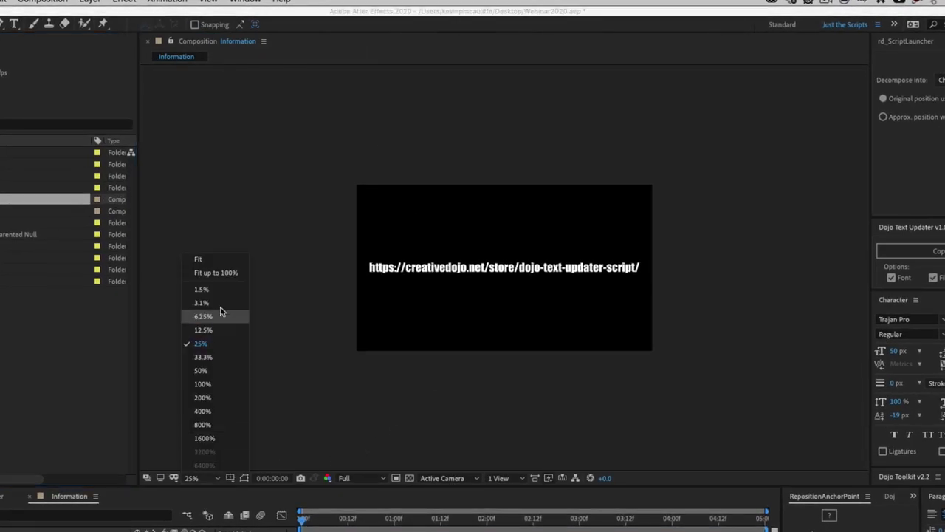
click(220, 259)
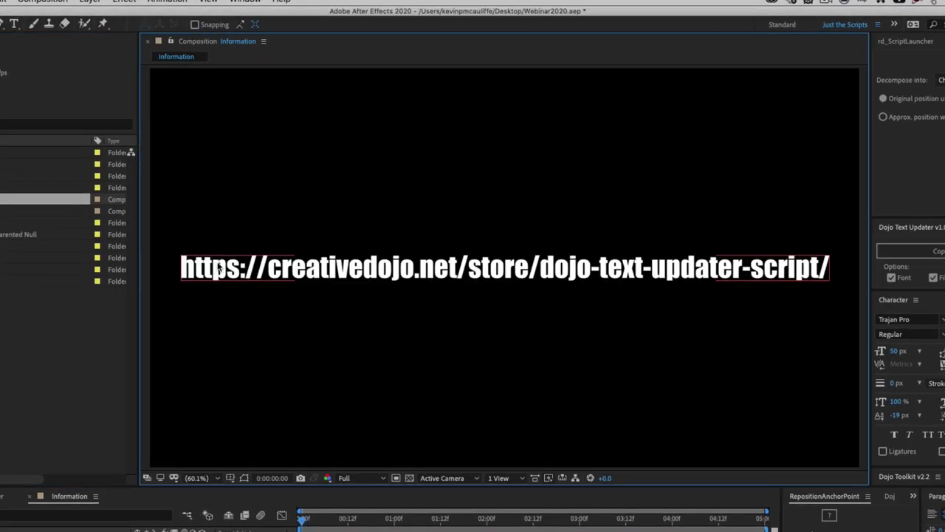
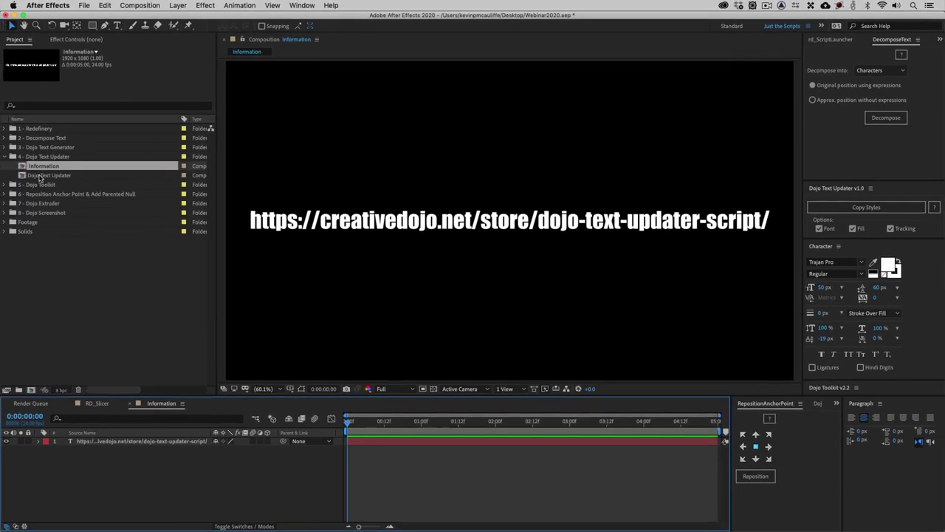
Open the Dojo Text Updater comp and inspect its Stylistic Text and Boring Text layers
double_click(40, 176)
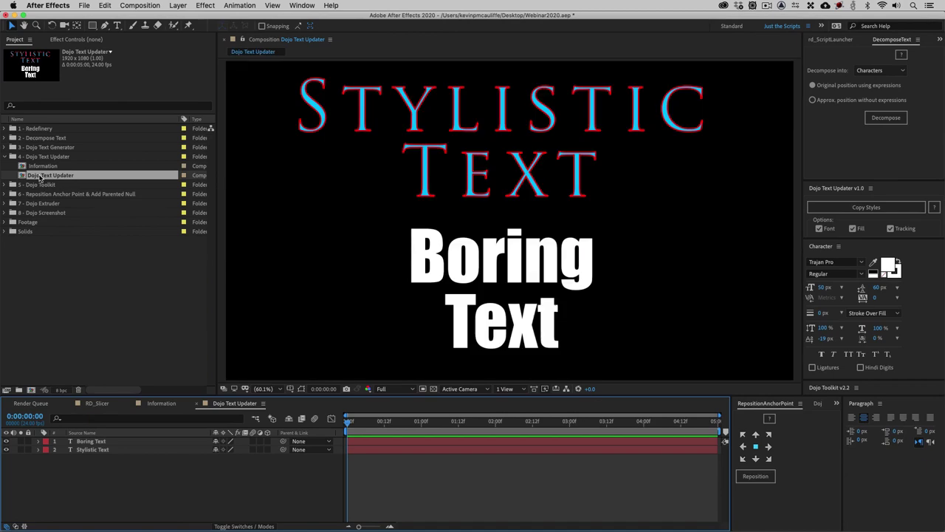
click(96, 449)
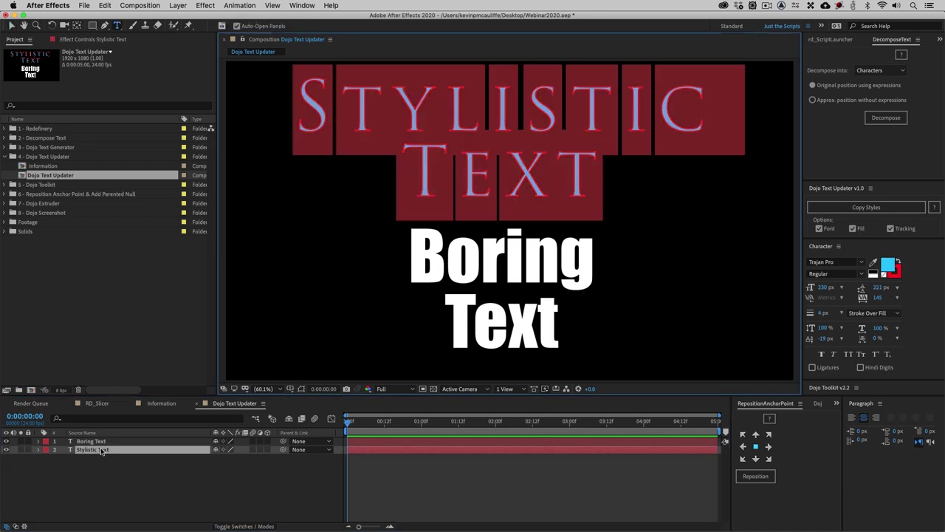
click(102, 441)
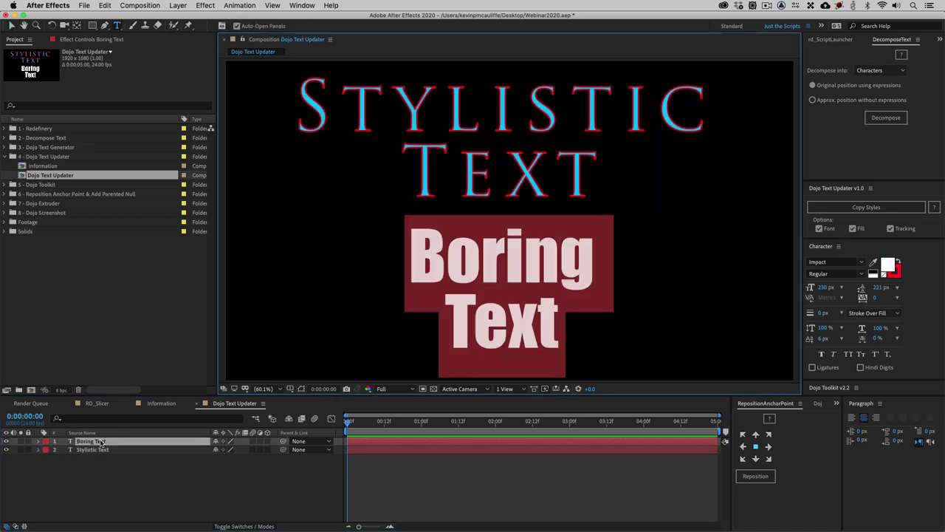
click(113, 476)
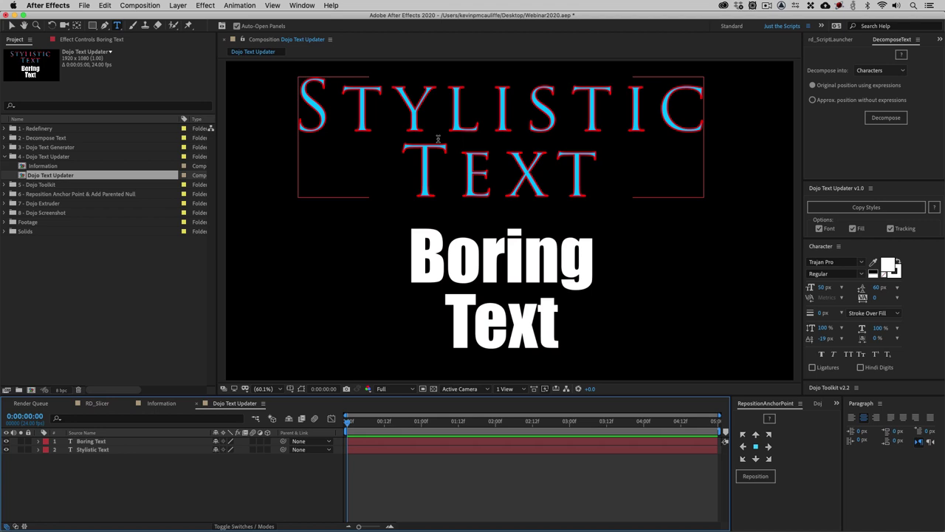
Close the Character panel and expand Dojo Text Updater to show Size, Stroke and Alignment options
click(840, 247)
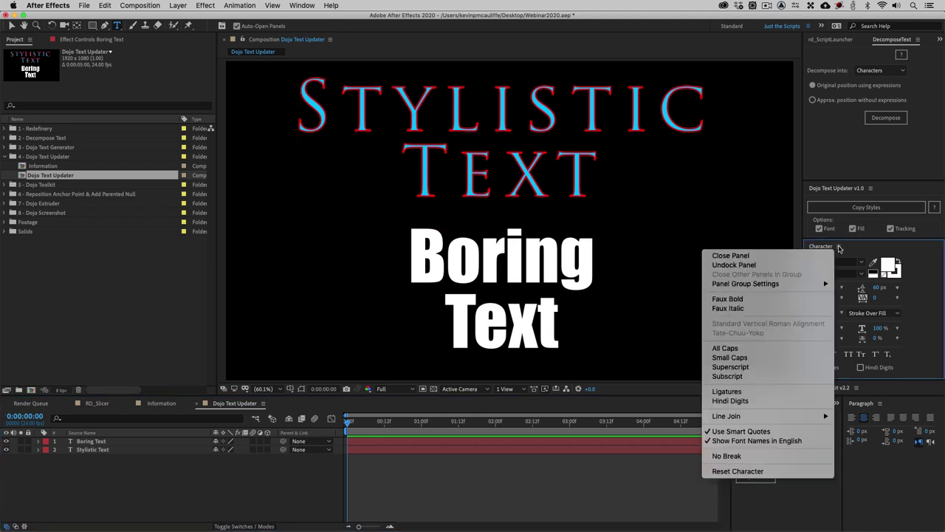
click(818, 256)
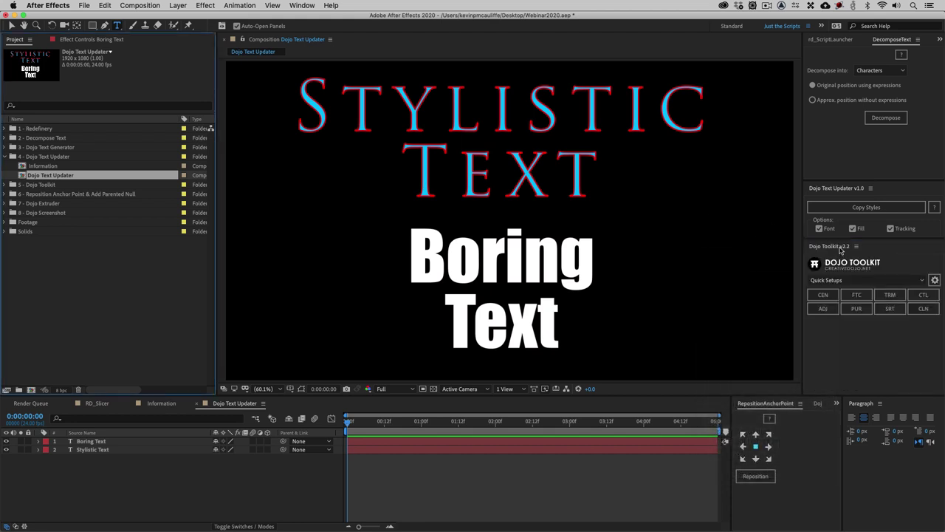
drag(845, 238, 853, 332)
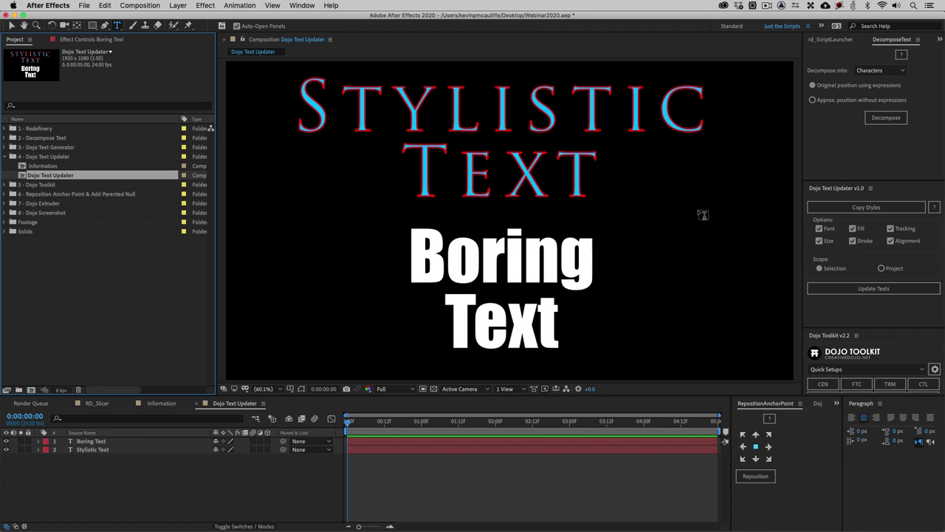
Exclude Font from the updater and attempt an update, dismissing the no-copied-styles alert
click(818, 228)
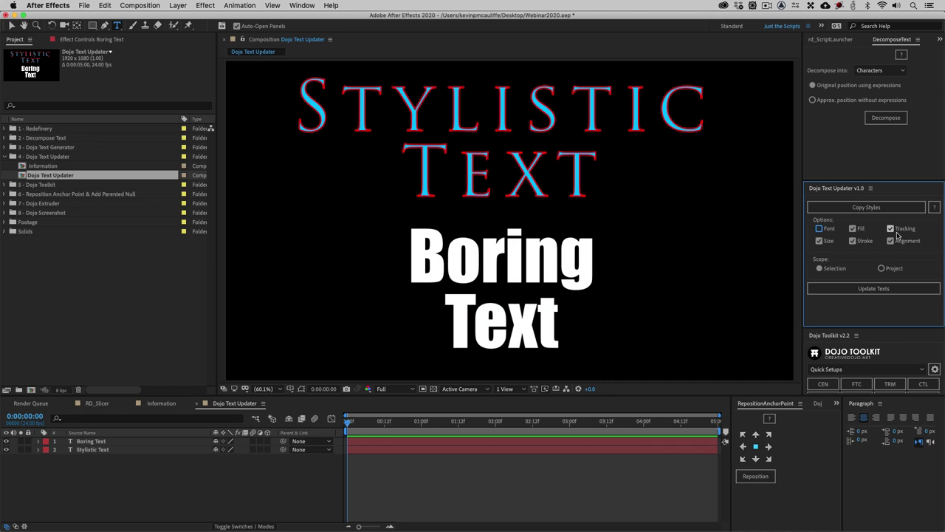
click(876, 210)
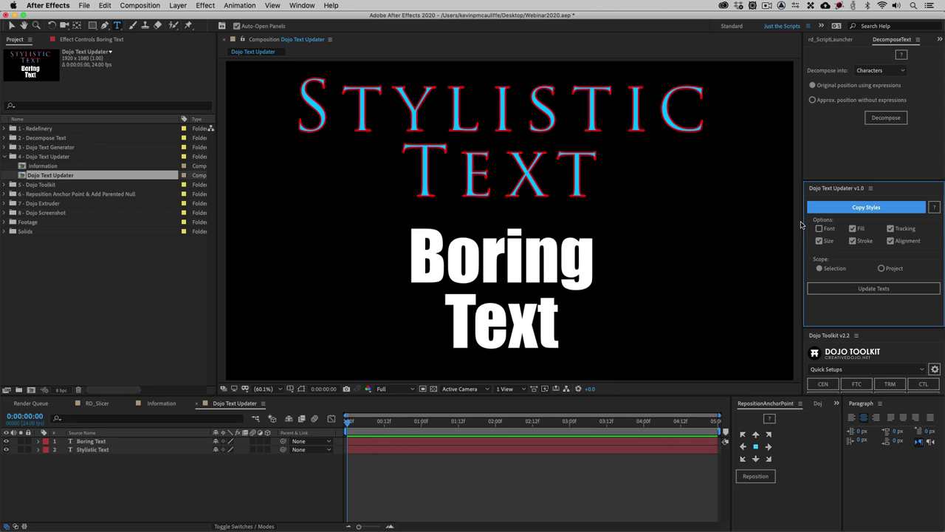
click(859, 205)
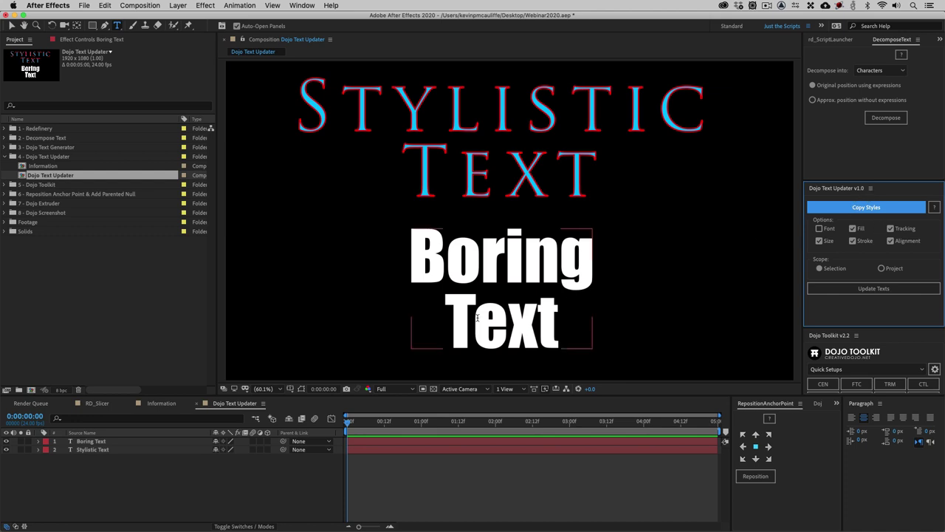
click(89, 442)
click(846, 290)
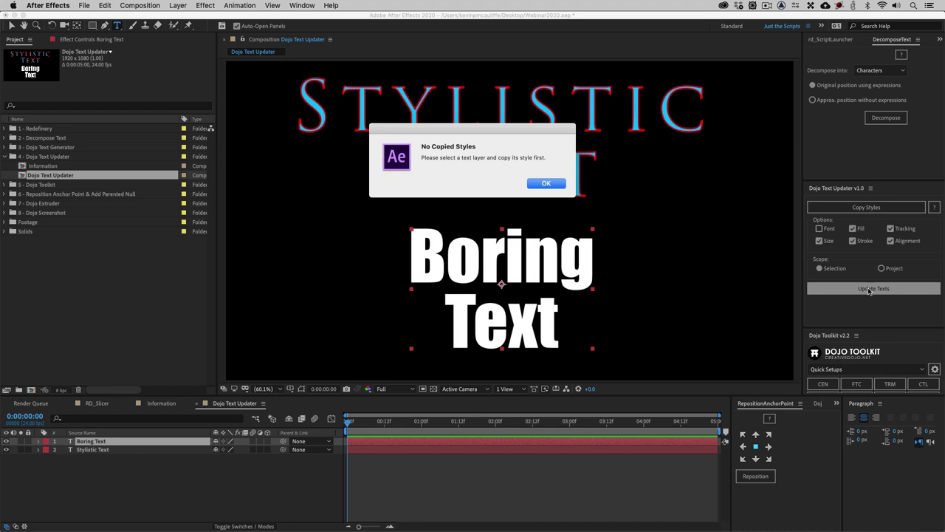
click(553, 186)
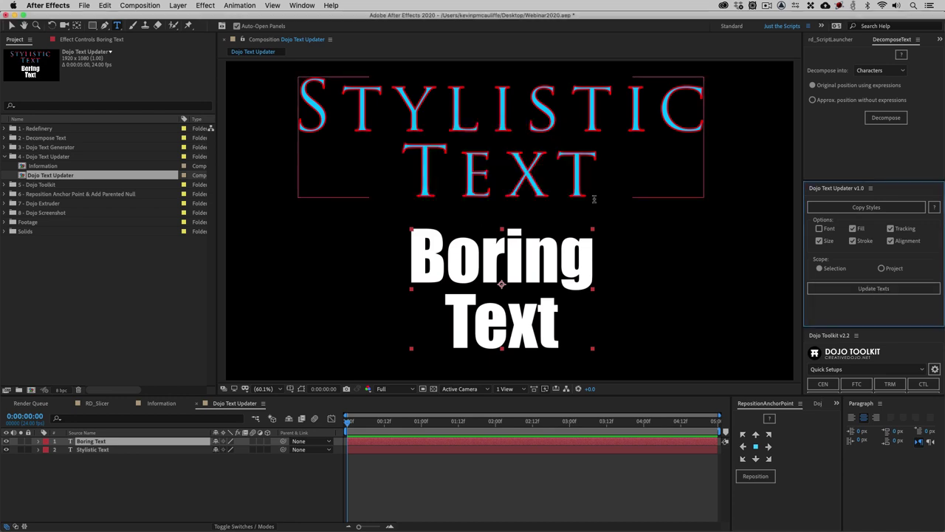
Copy Stylistic Text's styles onto Boring Text, giving it cyan fill, red stroke and wide tracking
click(122, 448)
click(854, 207)
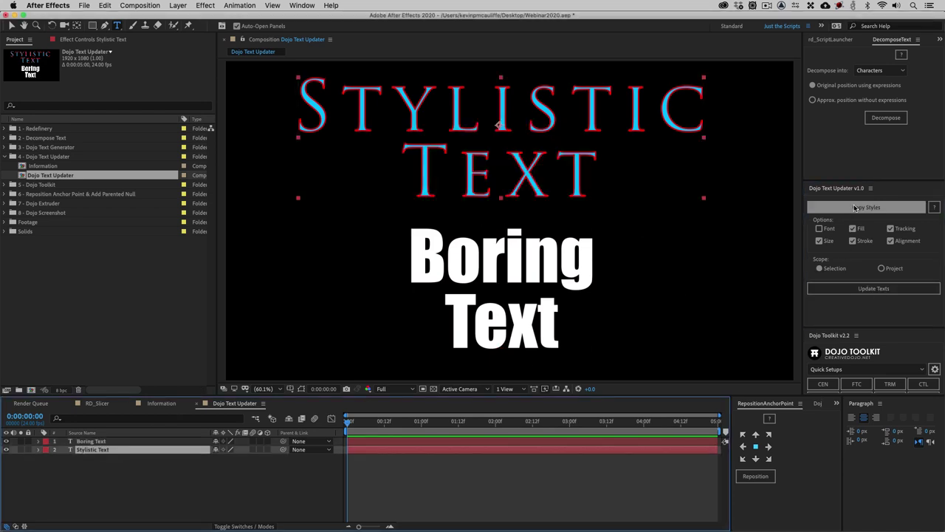
click(118, 441)
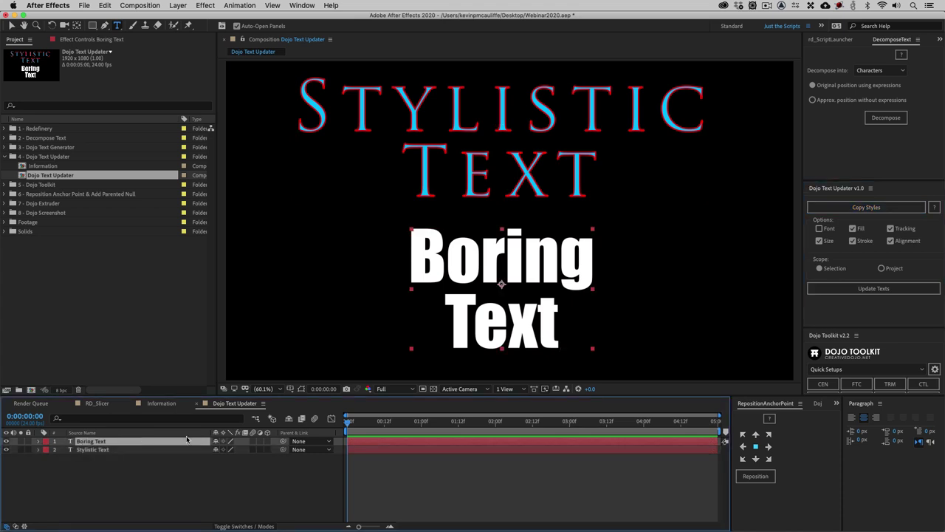
click(854, 289)
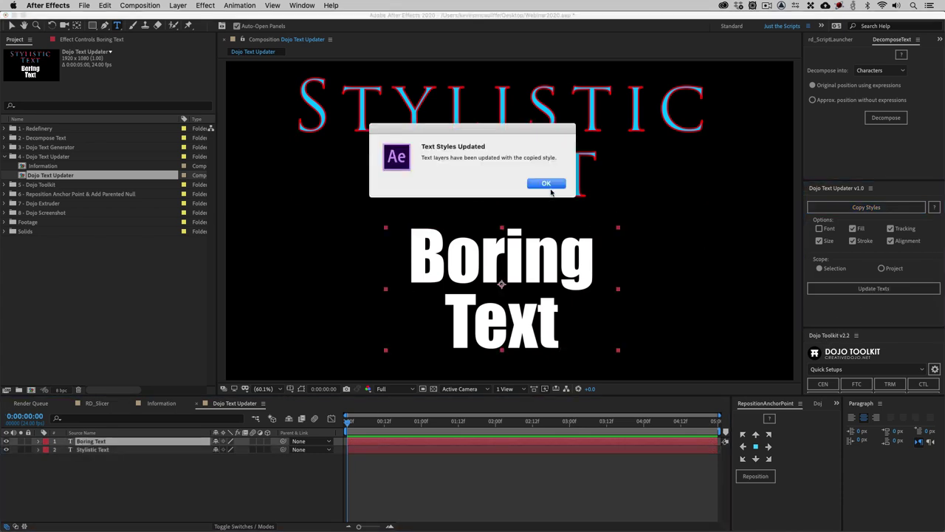
click(546, 184)
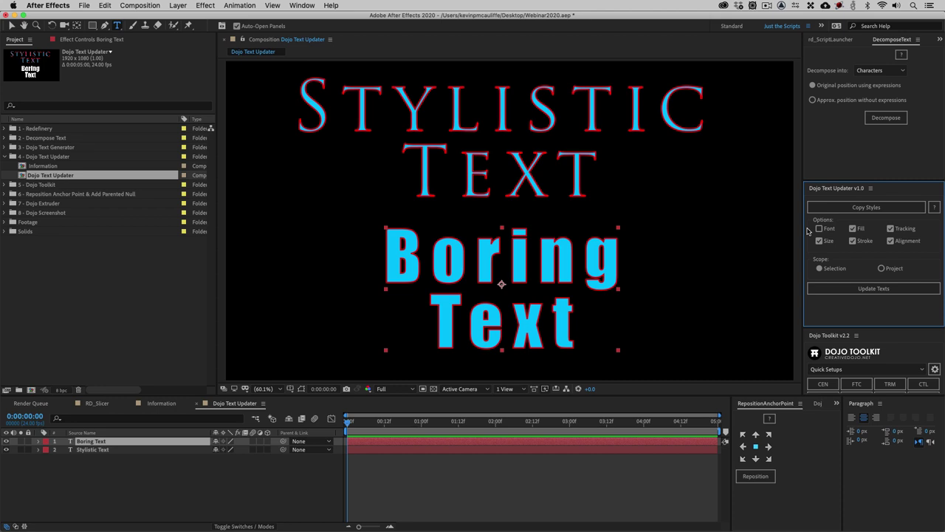
Undo the style update and set the updater to copy Font but not Fill
key(super+z)
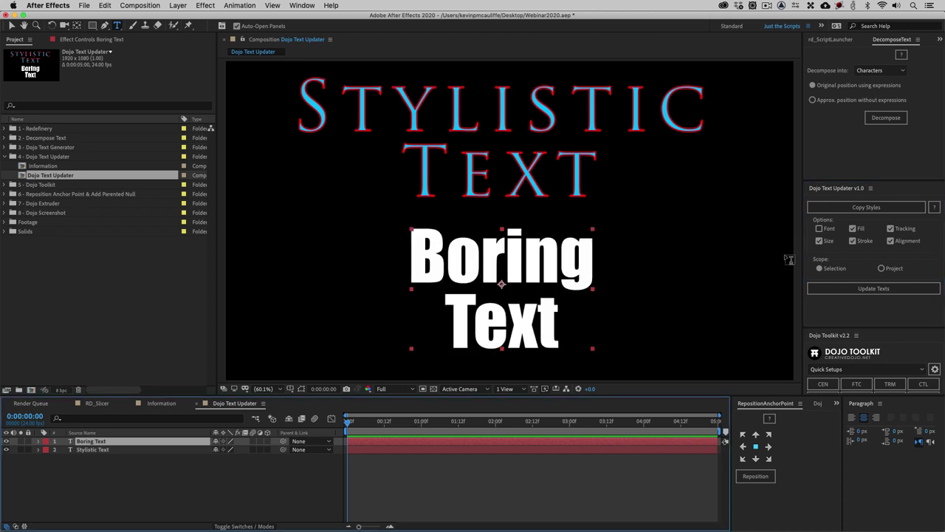
click(822, 229)
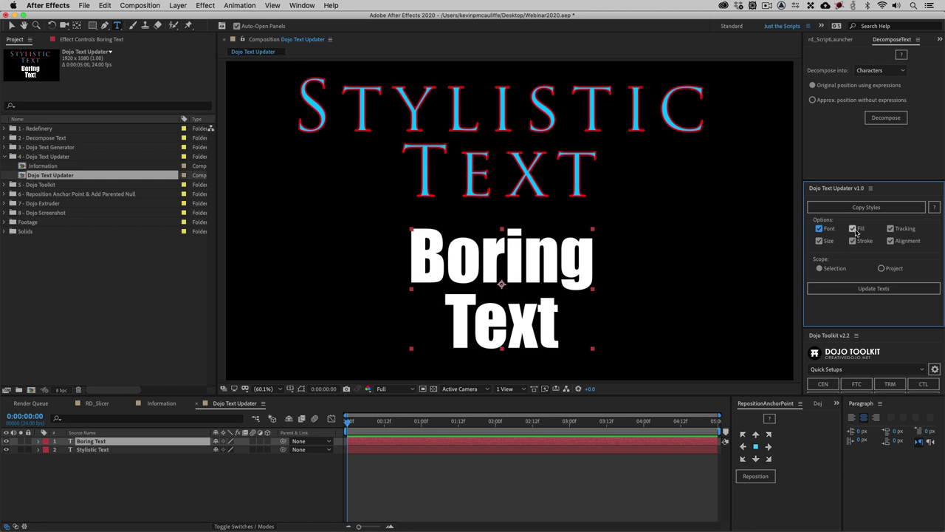
click(853, 229)
Copy Stylistic Text's styles onto Boring Text, then undo to restore its plain white look
click(833, 208)
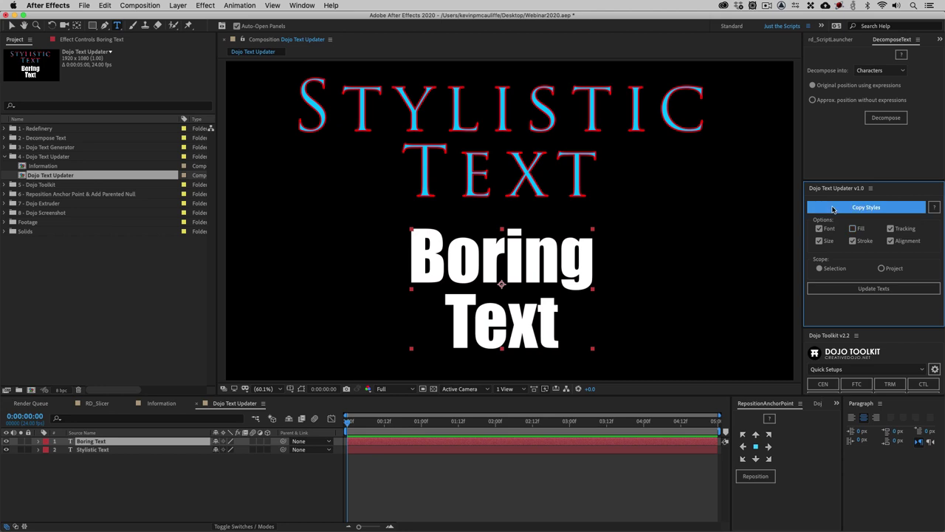
click(120, 452)
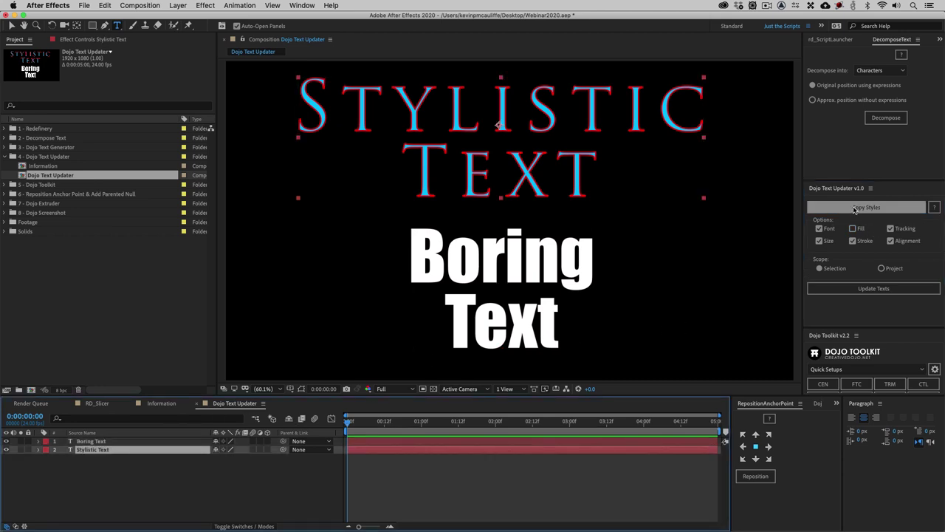
click(862, 208)
click(99, 442)
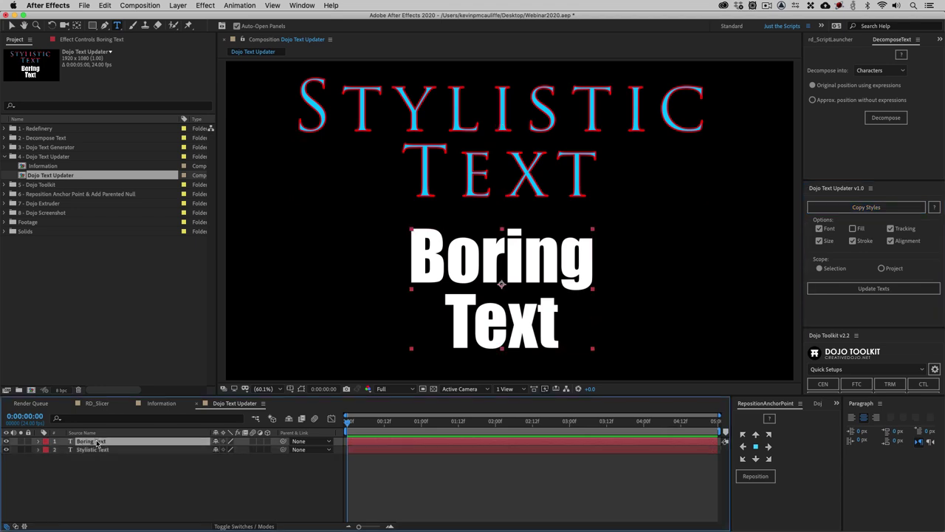
click(863, 288)
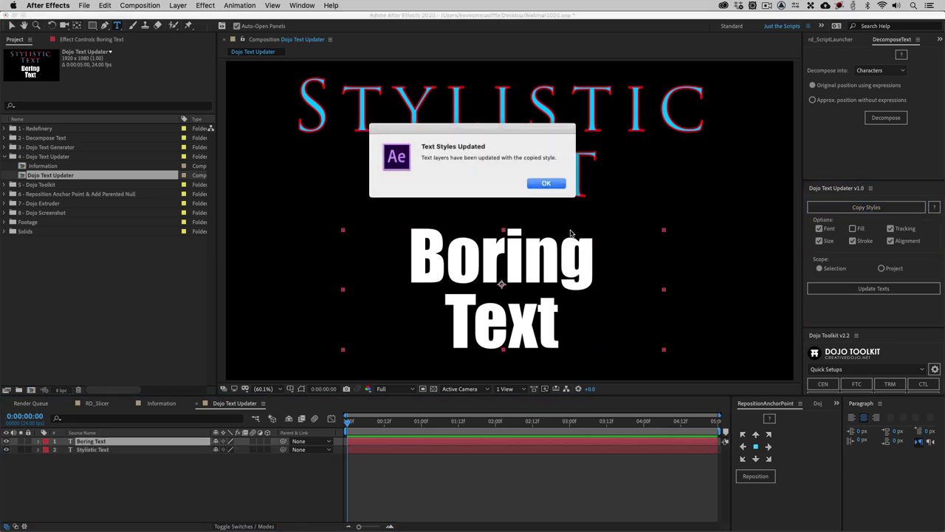
click(540, 186)
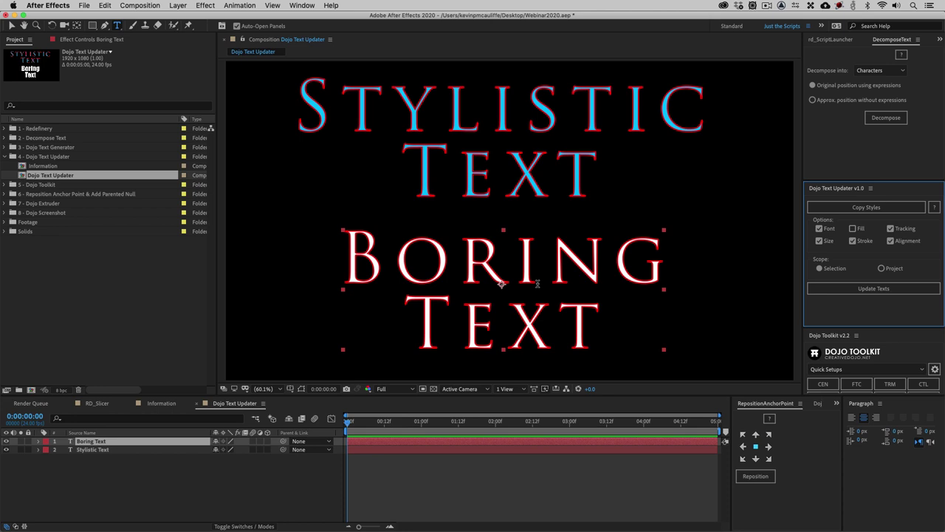
click(126, 481)
key(cmd+z)
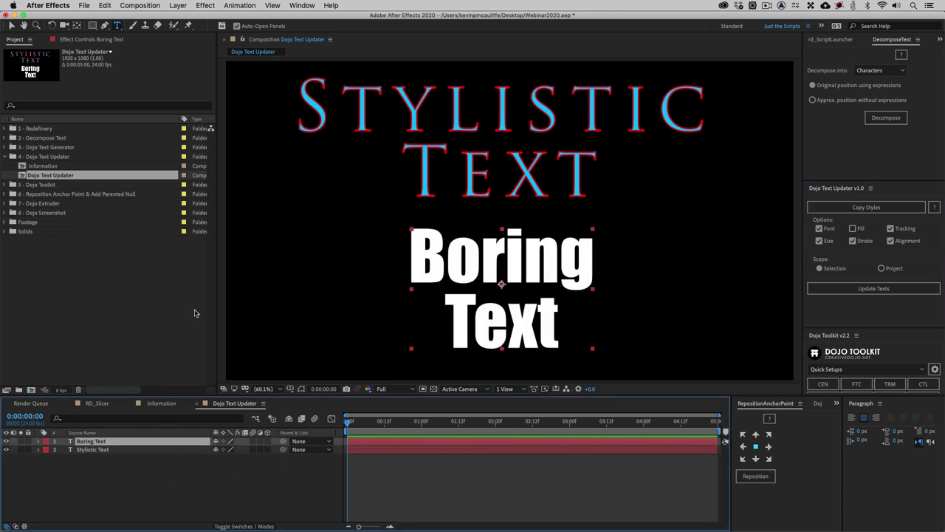
Collapse the Dojo Text Updater folder and open the Dojo Text Generator comp
click(148, 248)
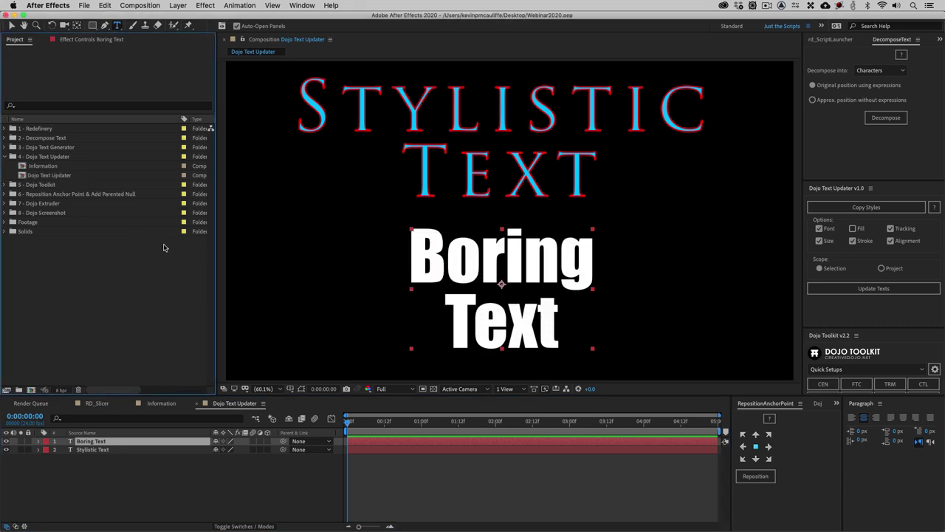
click(5, 157)
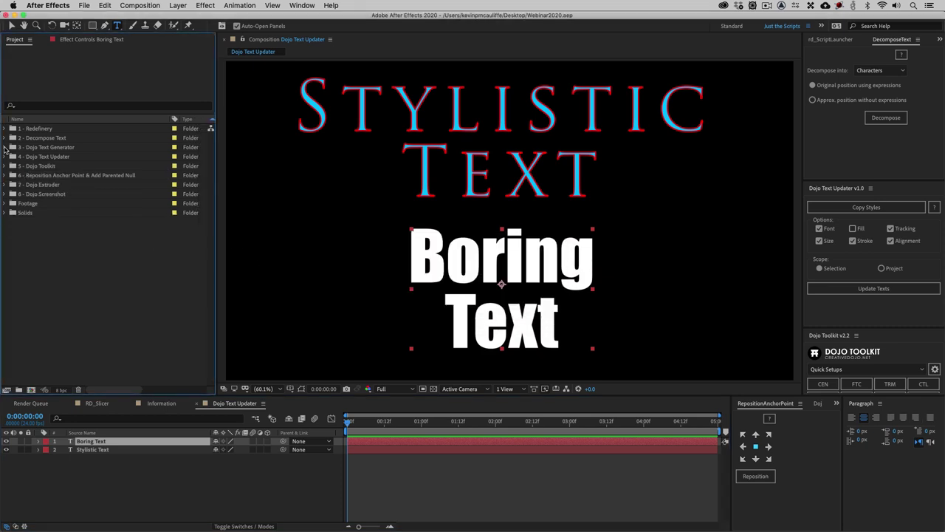
click(5, 147)
double_click(23, 167)
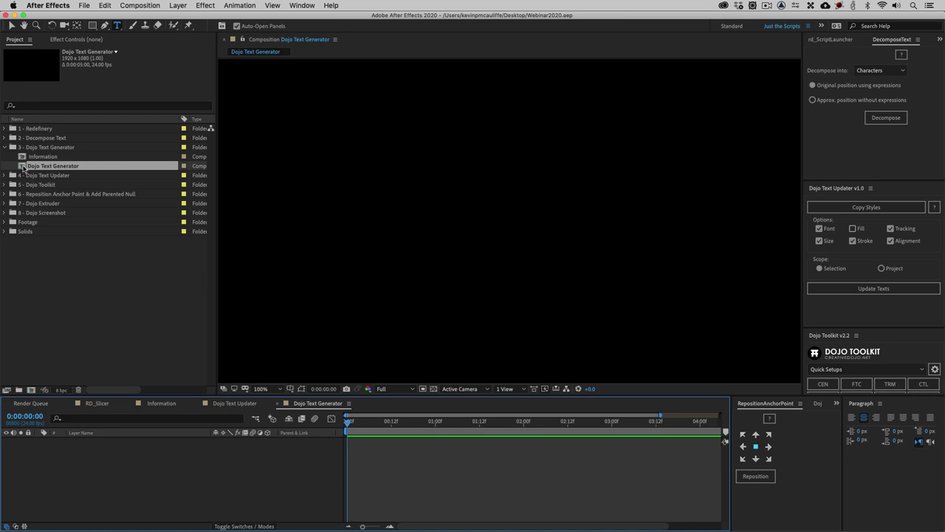
click(5, 147)
In the Decompose Text comp, delete the separated letter layers and unhide the original sentence layer
click(5, 137)
click(22, 156)
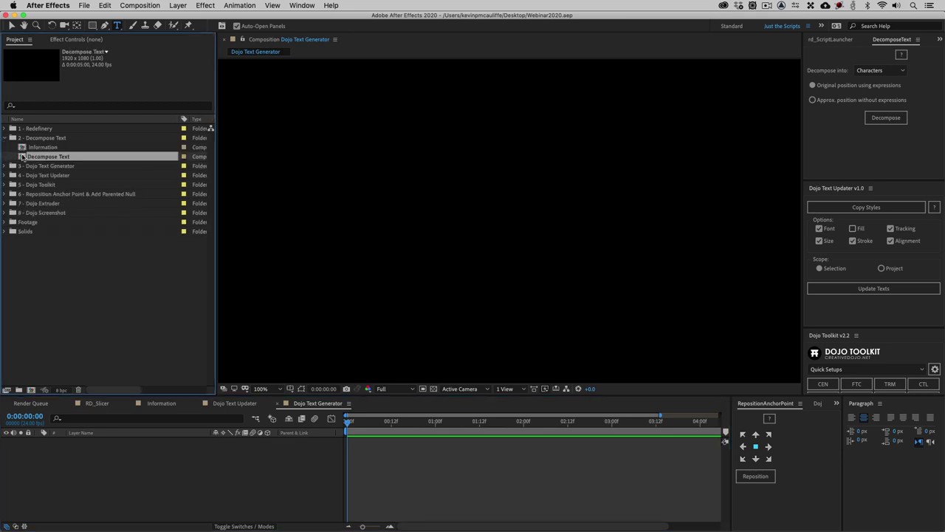
double_click(22, 157)
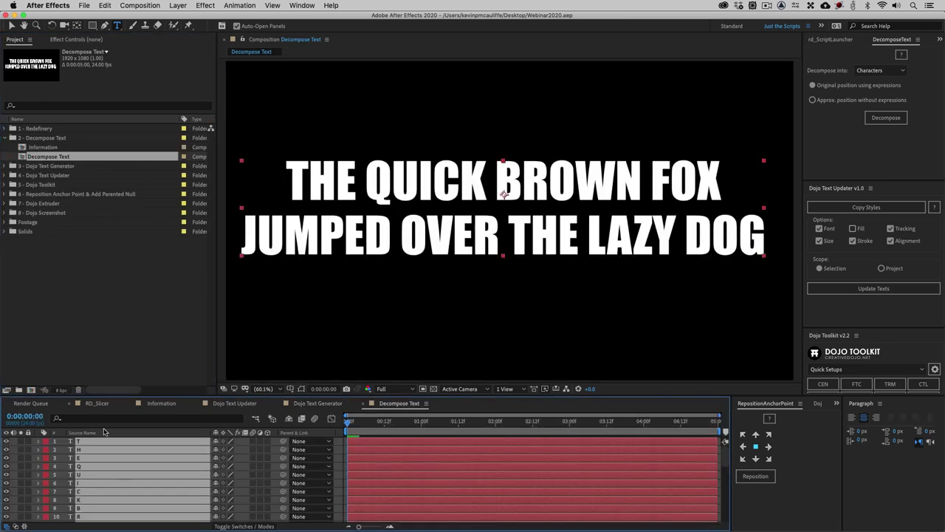
super+click(103, 517)
key(Delete)
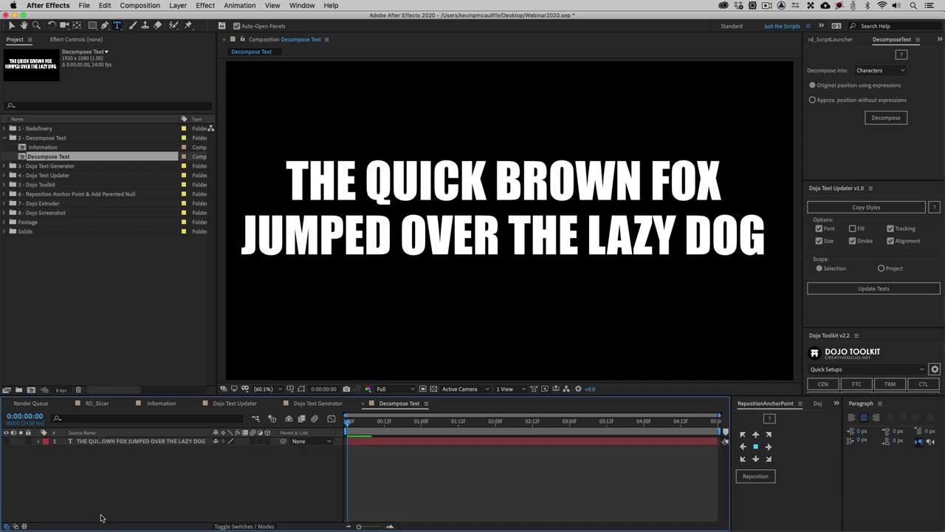
click(7, 440)
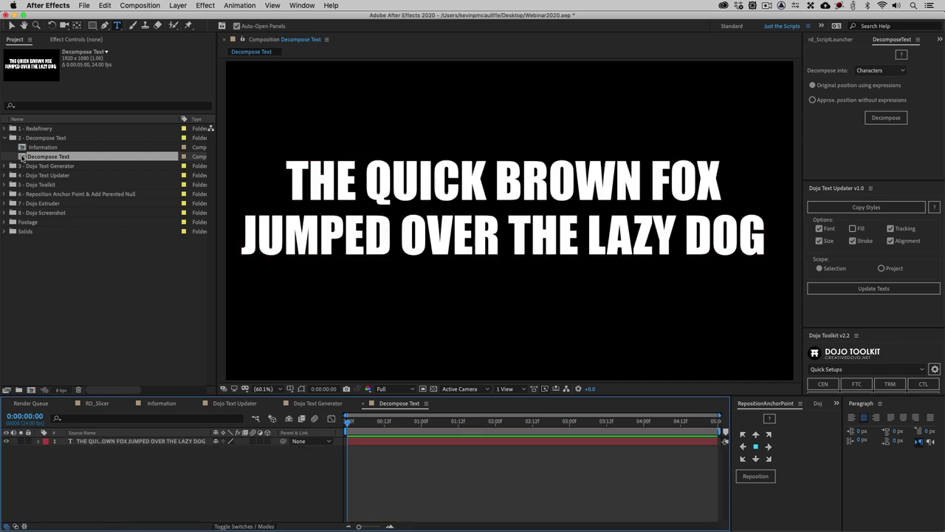
click(6, 138)
Open the Information comp from the 5 - Dojo Toolkit folder
click(4, 128)
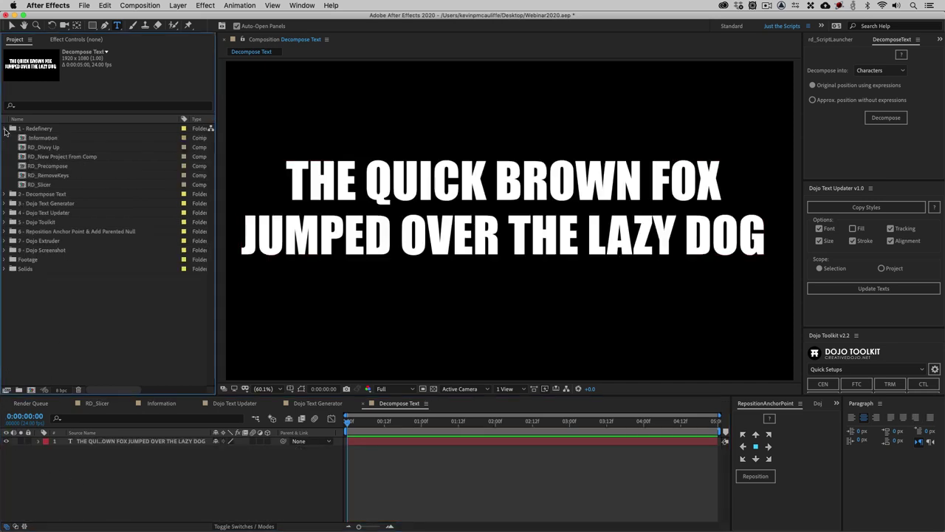
click(4, 129)
click(32, 252)
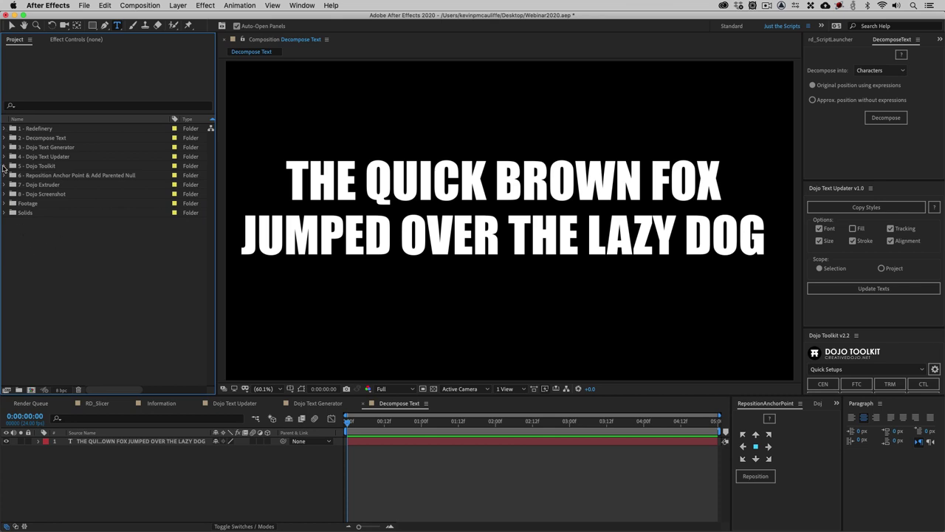
click(5, 166)
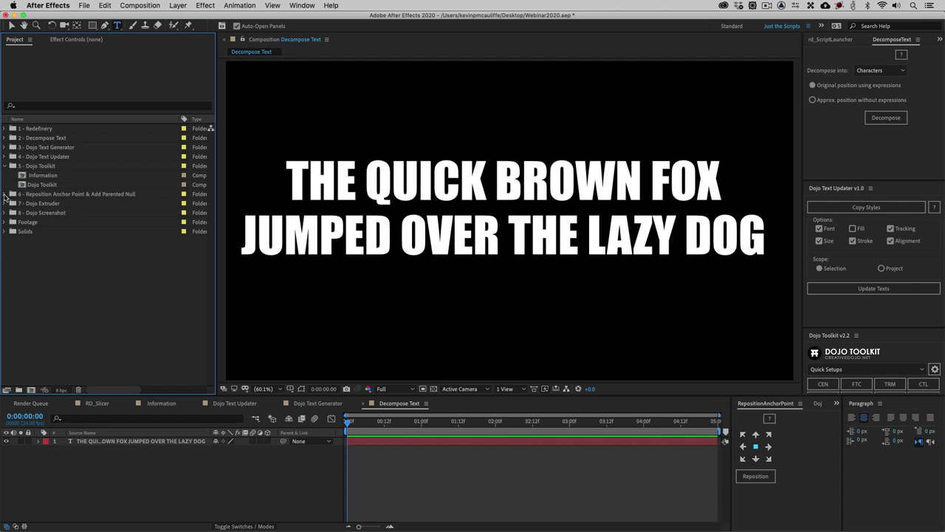
double_click(24, 174)
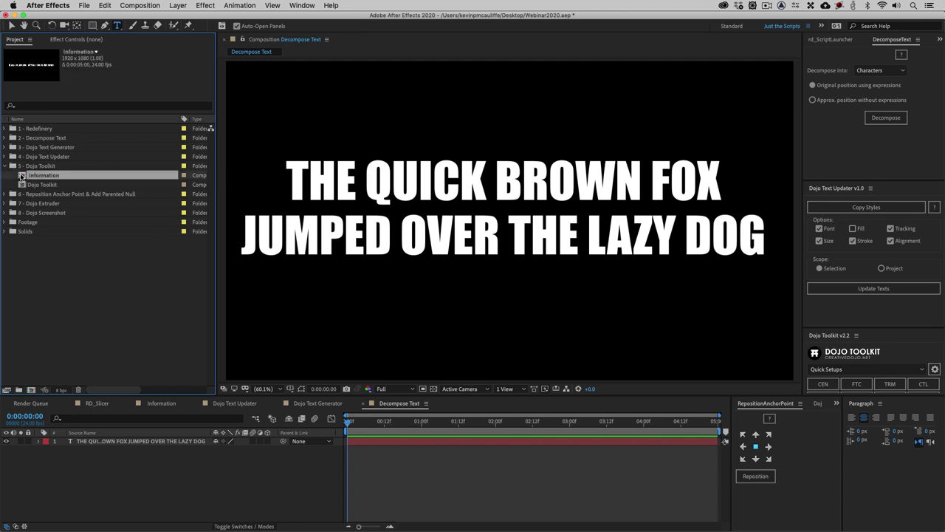
click(260, 389)
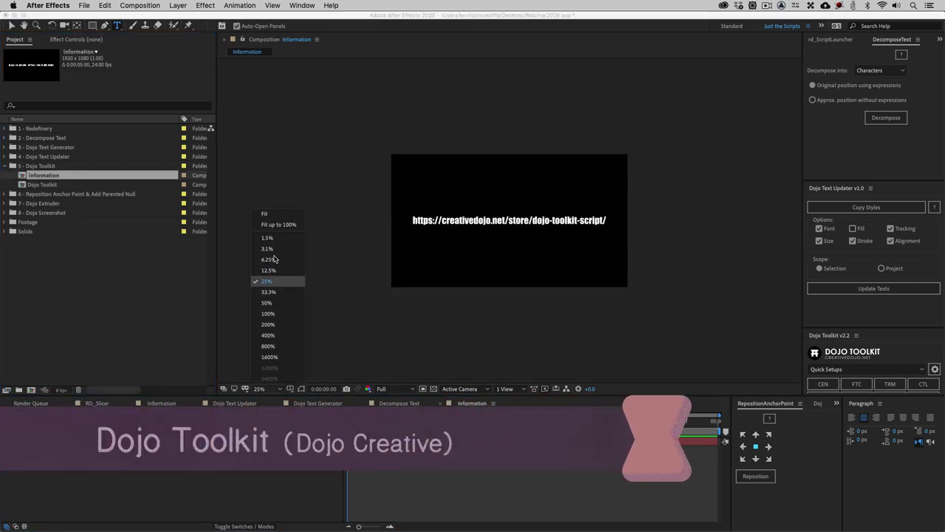
Open the Dojo Toolkit comp, fit it to the viewer and zoom out slightly
click(272, 221)
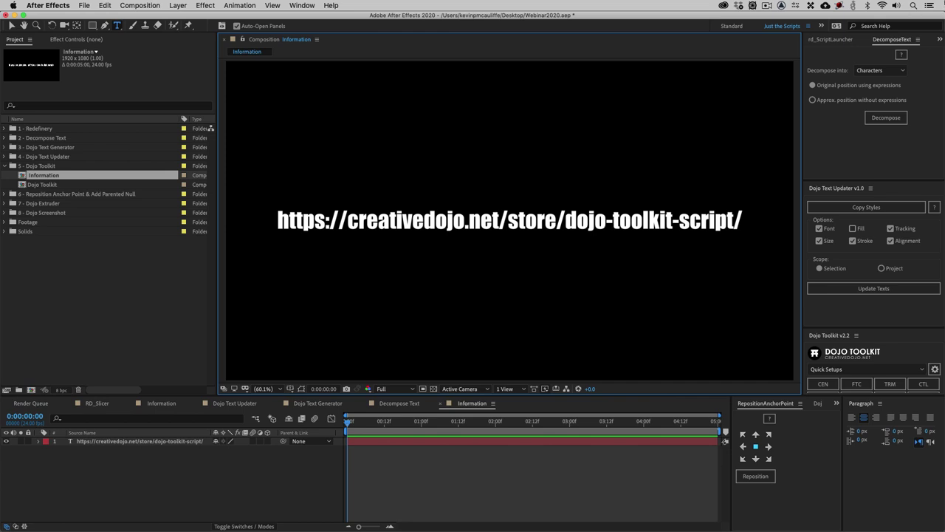
double_click(22, 185)
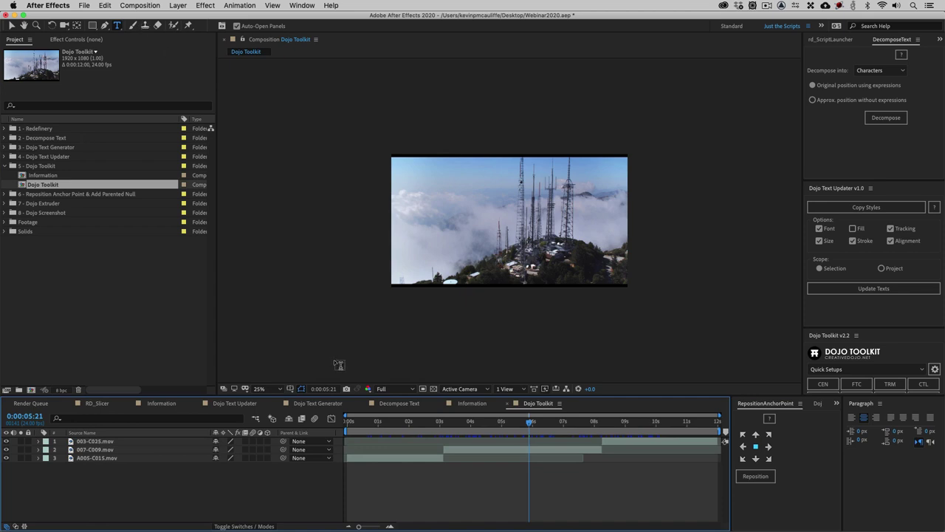
click(269, 390)
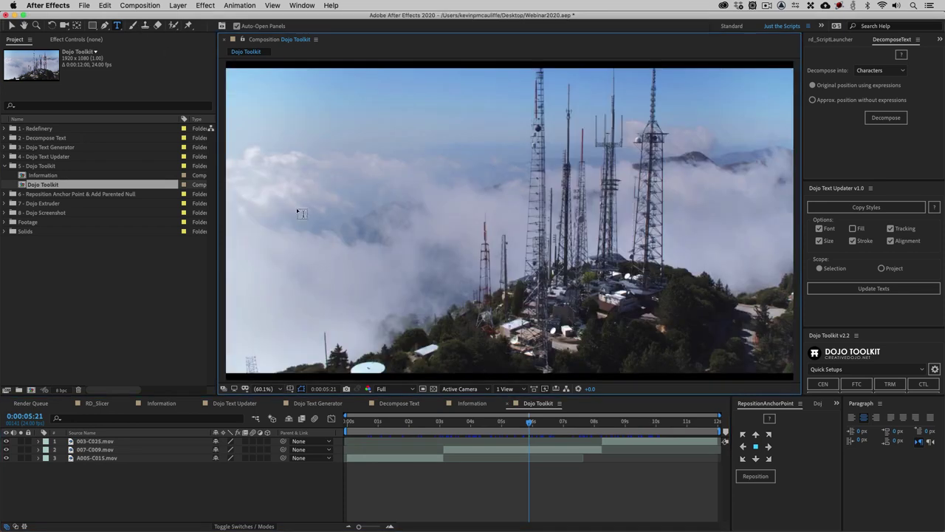
click(281, 213)
key(comma)
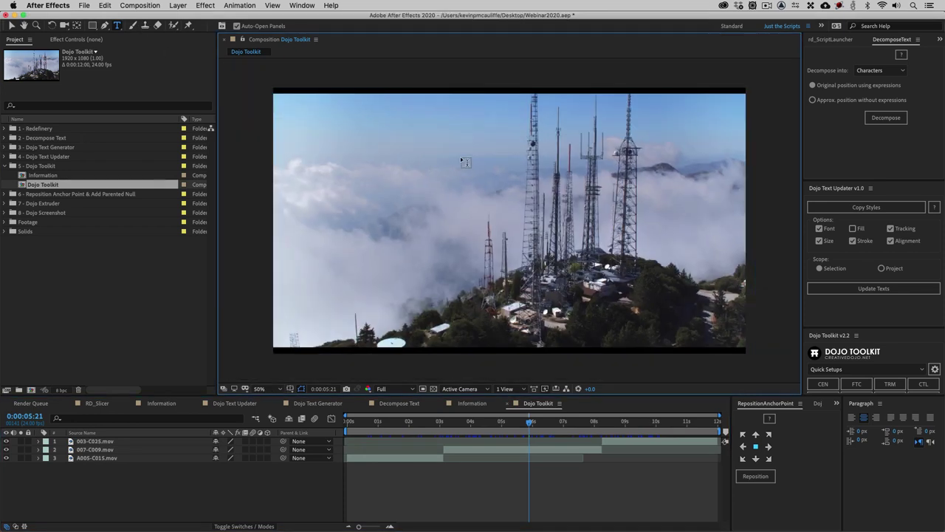
key(v)
Scrub the timeline from the bird shot to the radio-tower shot
click(392, 424)
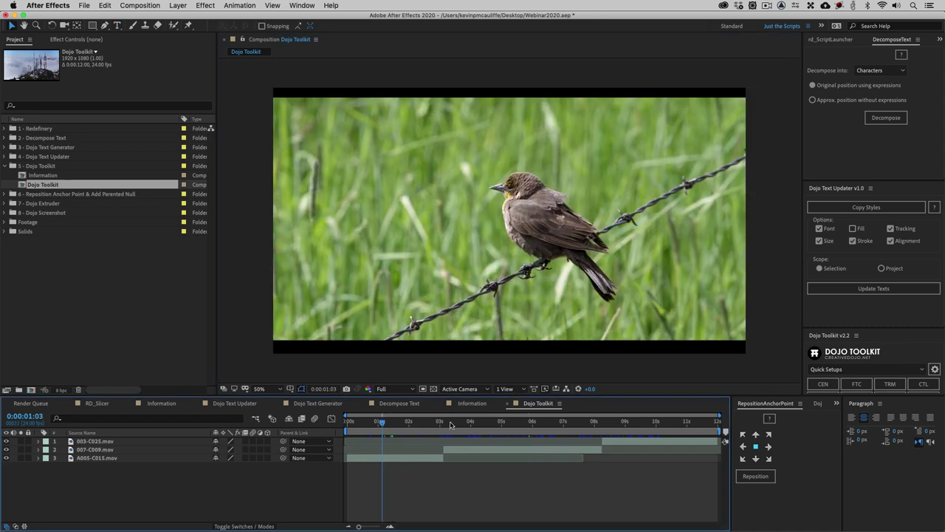
click(496, 425)
mouse_move(512, 424)
mouse_down()
mouse_move(624, 424)
mouse_move(405, 421)
mouse_move(505, 412)
mouse_up()
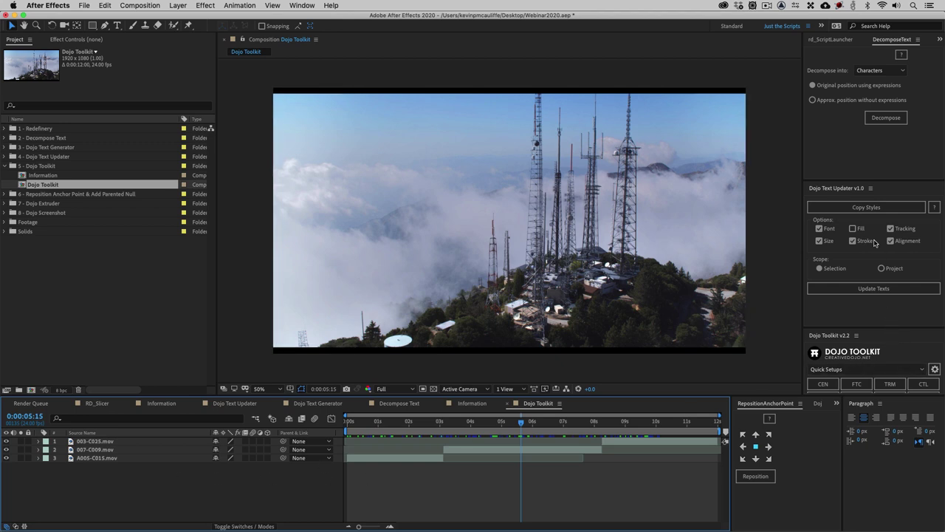
Raise the panel dividers so the Dojo Toolkit panel shows both rows of preset buttons
drag(880, 330, 878, 301)
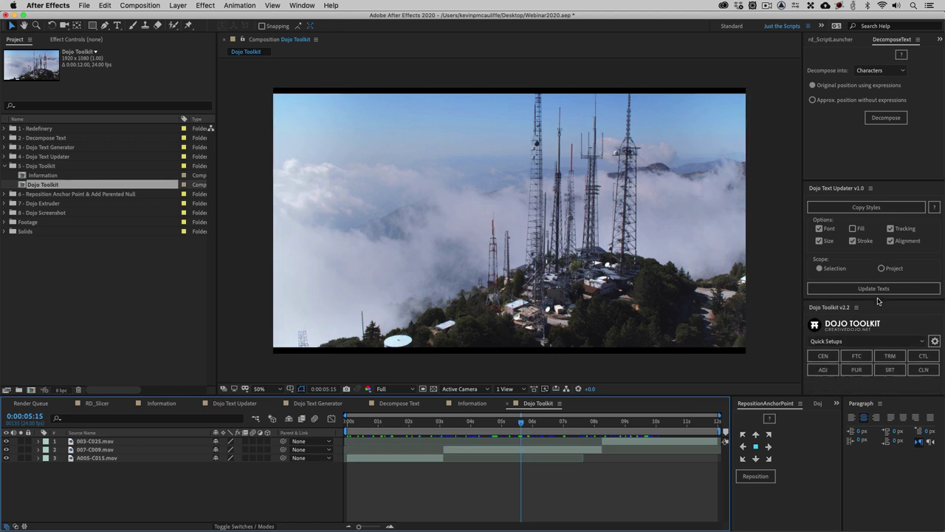
drag(855, 181, 856, 137)
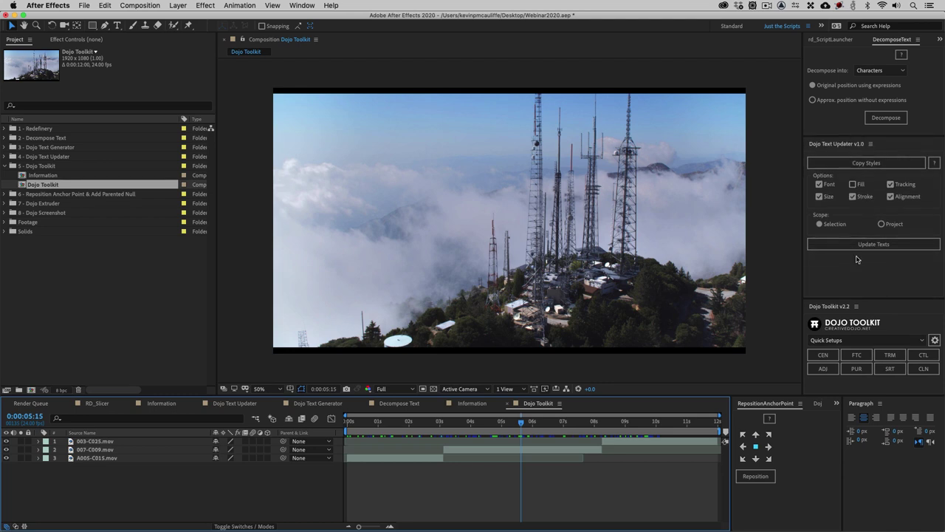
drag(852, 301, 854, 236)
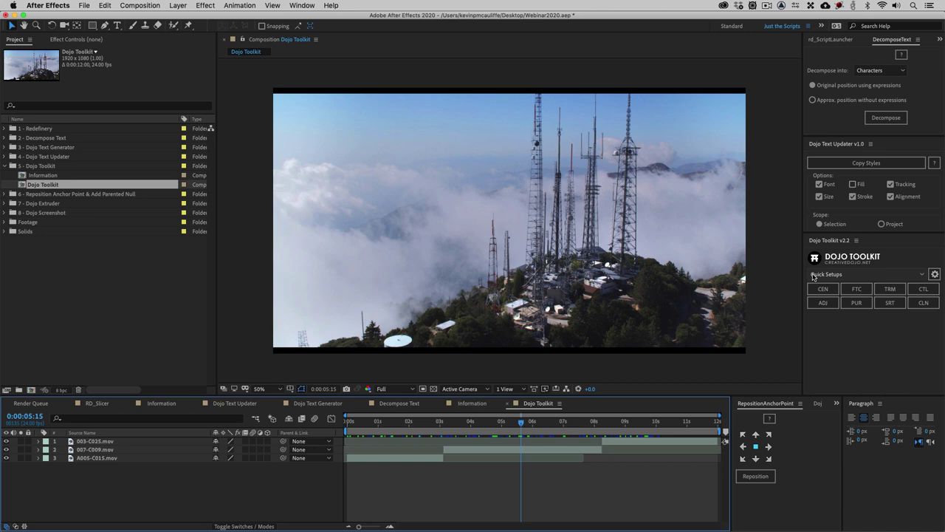
Add a Letterbox quick setup and show the Letterboxing layer's effect controls
click(861, 276)
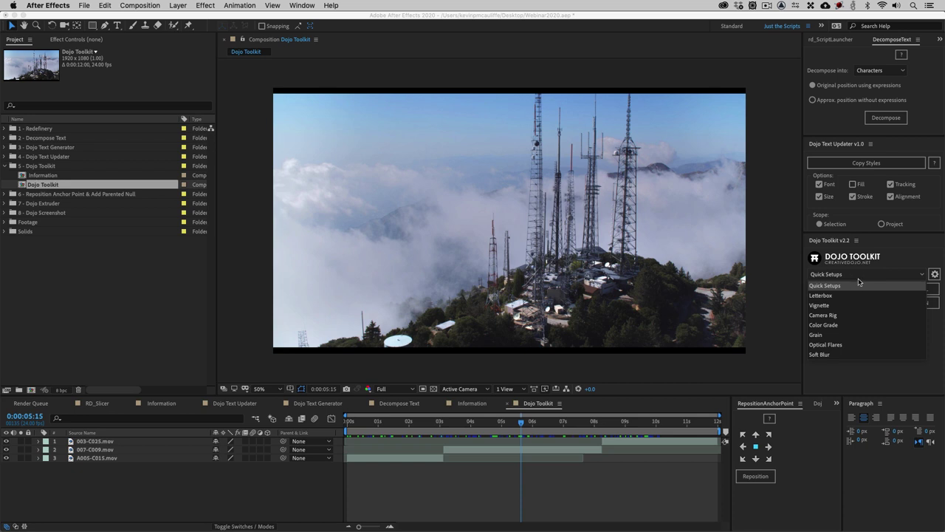
click(846, 296)
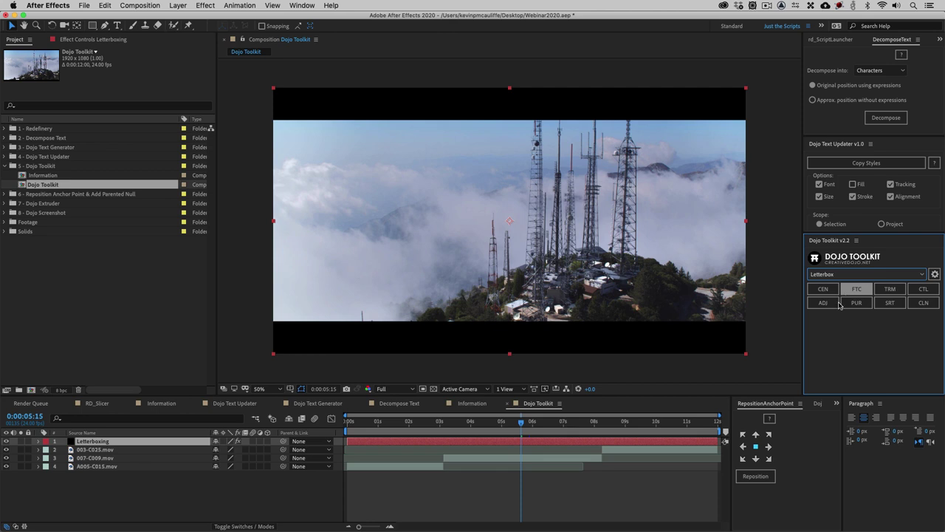
click(157, 440)
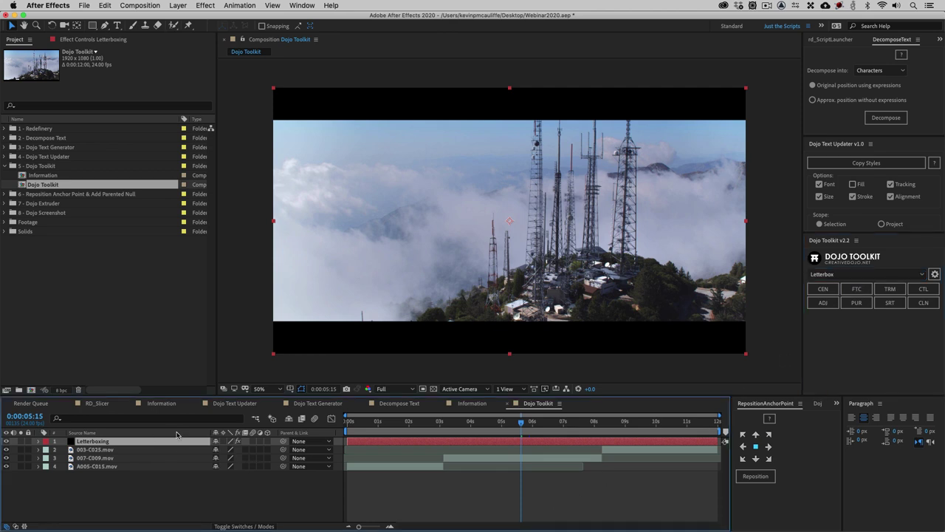
key(F3)
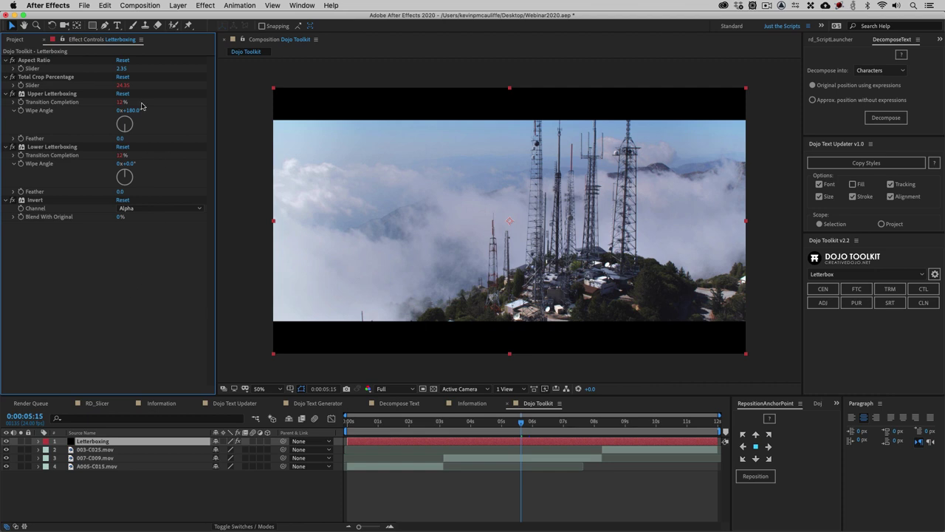
Try letterbox Aspect Ratio values 2.40, 1.85 and 1.66
click(122, 68)
text(2)
key(Return)
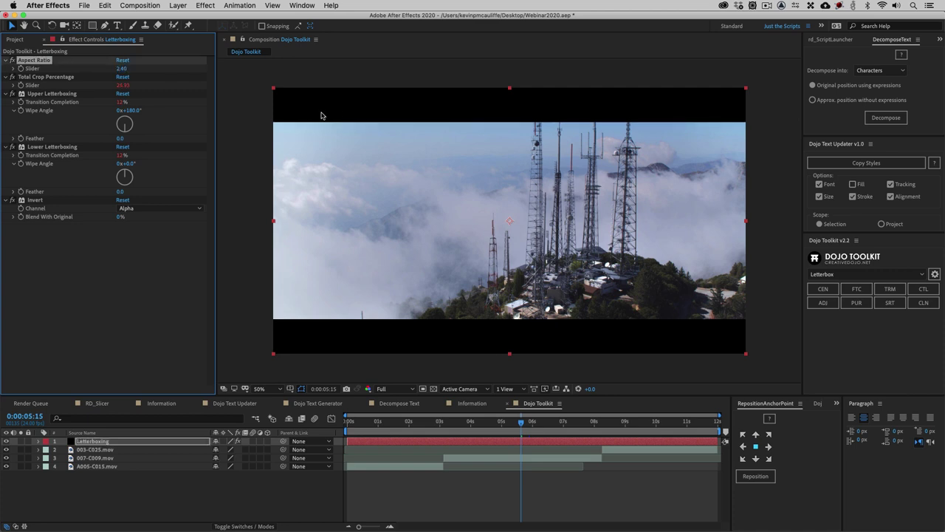
click(122, 68)
text(1.85)
key(Return)
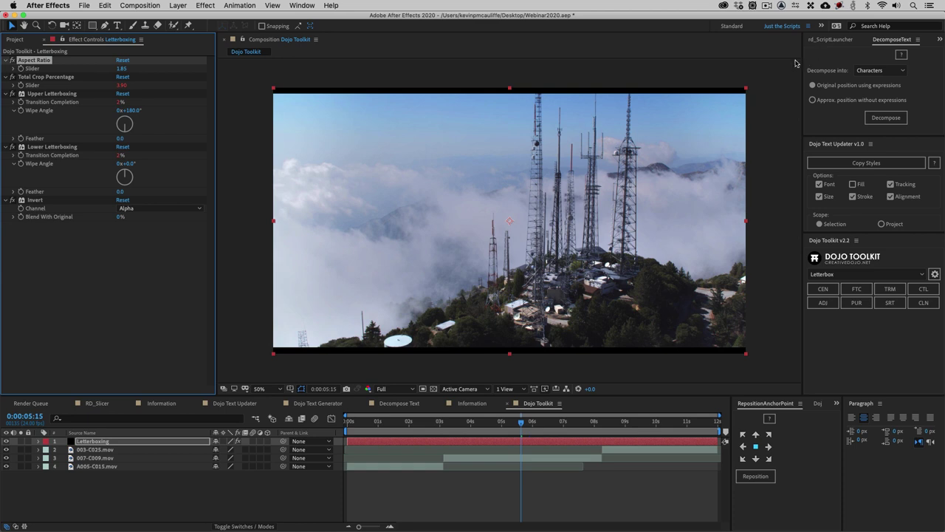
click(122, 68)
text(1)
key(Return)
Check the letterbox on the freeway shot and set Aspect Ratio back to 2.40
drag(574, 422, 547, 423)
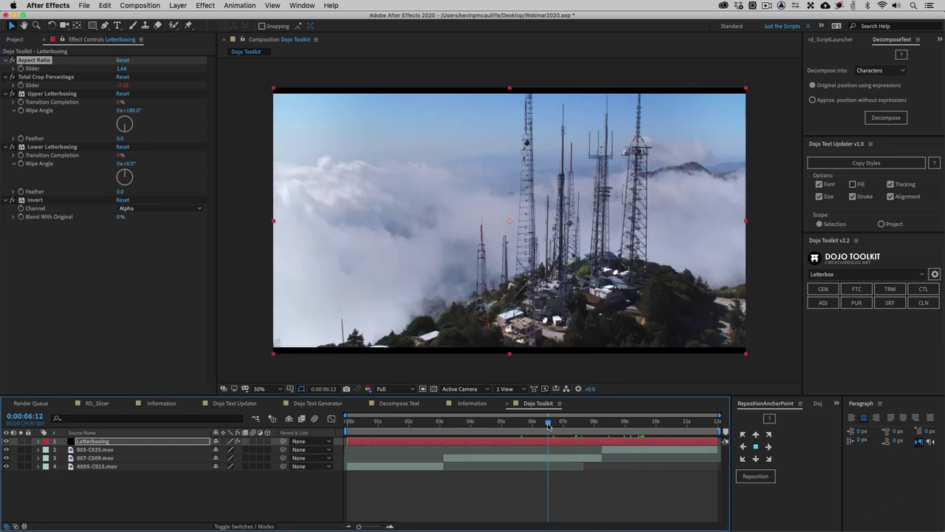
click(122, 68)
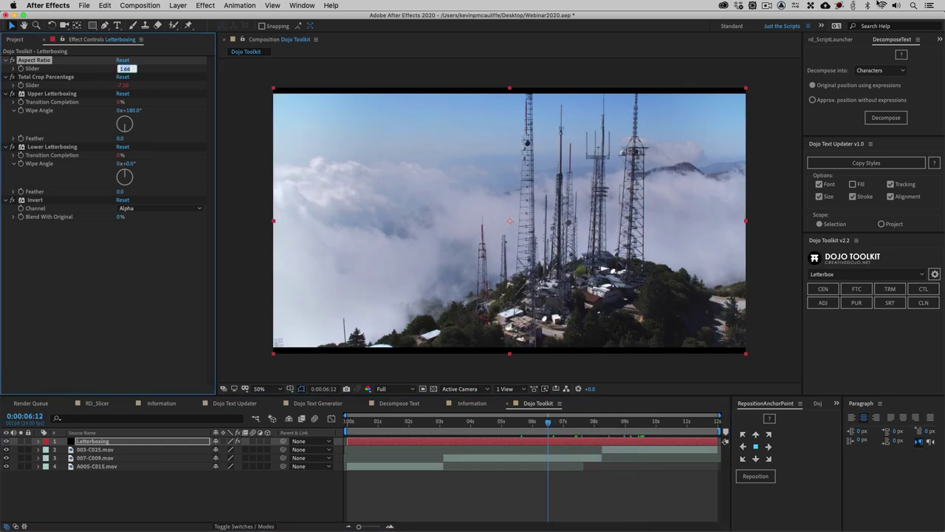
text(2.40)
key(Return)
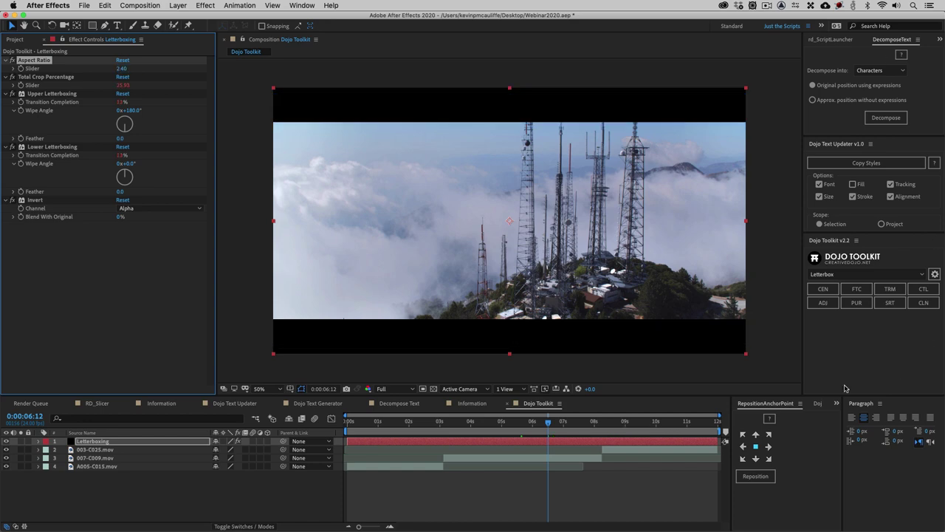
Nudge the 007-C009.mov clip slightly lower, then select the 003-C025.mov layer
drag(550, 423, 524, 424)
click(519, 458)
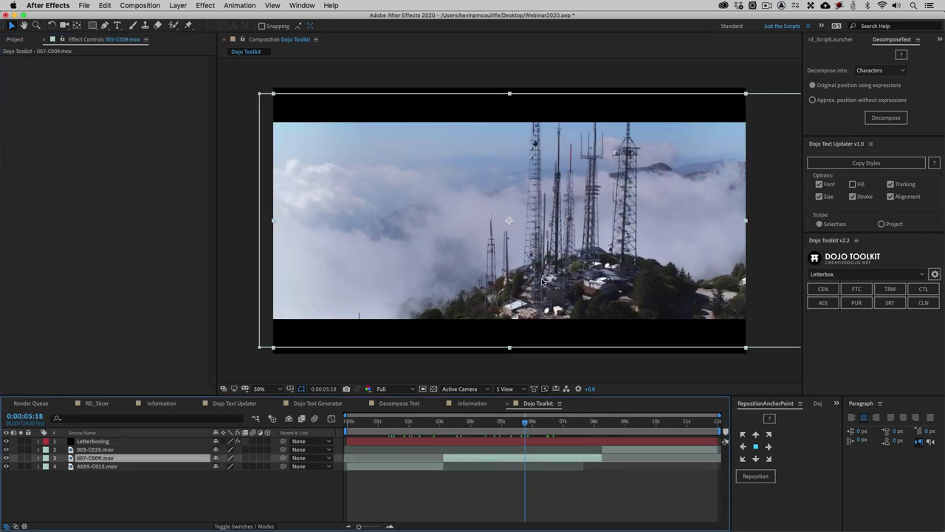
mouse_move(543, 281)
mouse_down()
mouse_move(541, 258)
mouse_move(541, 282)
mouse_up()
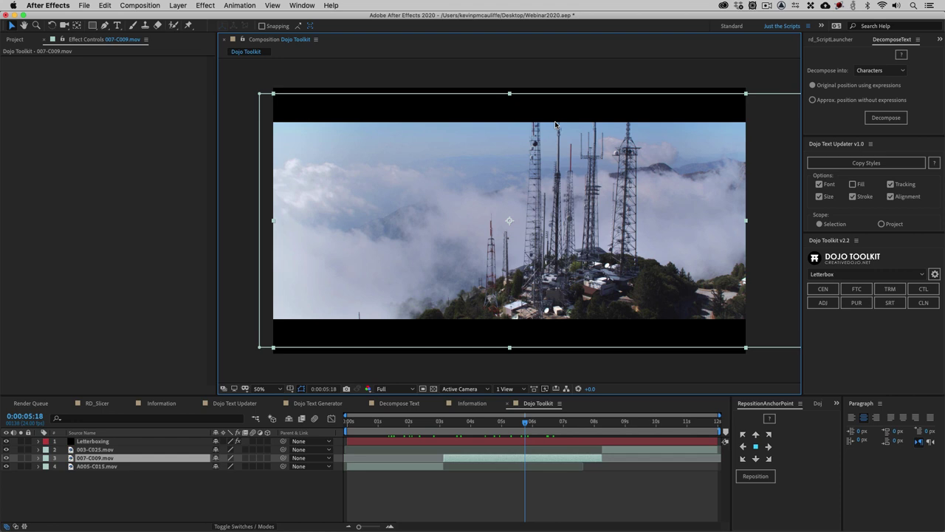
click(135, 476)
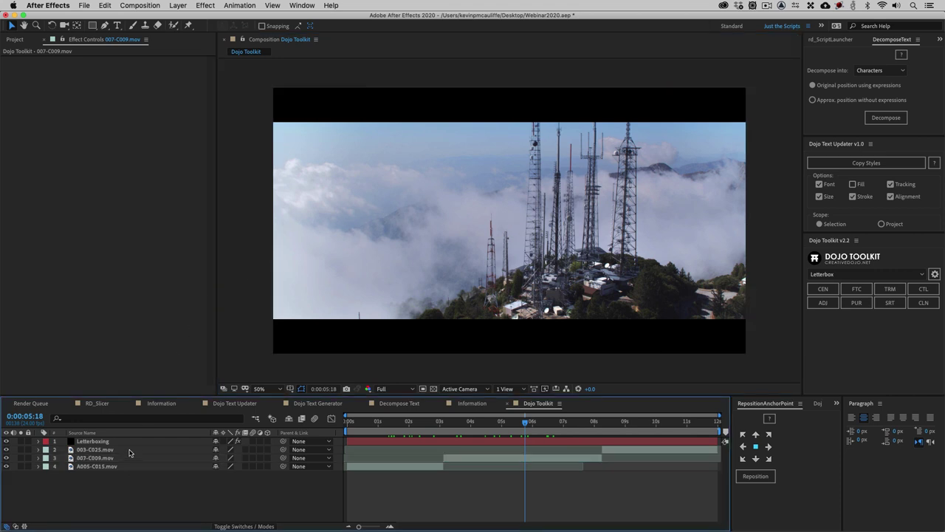
click(129, 452)
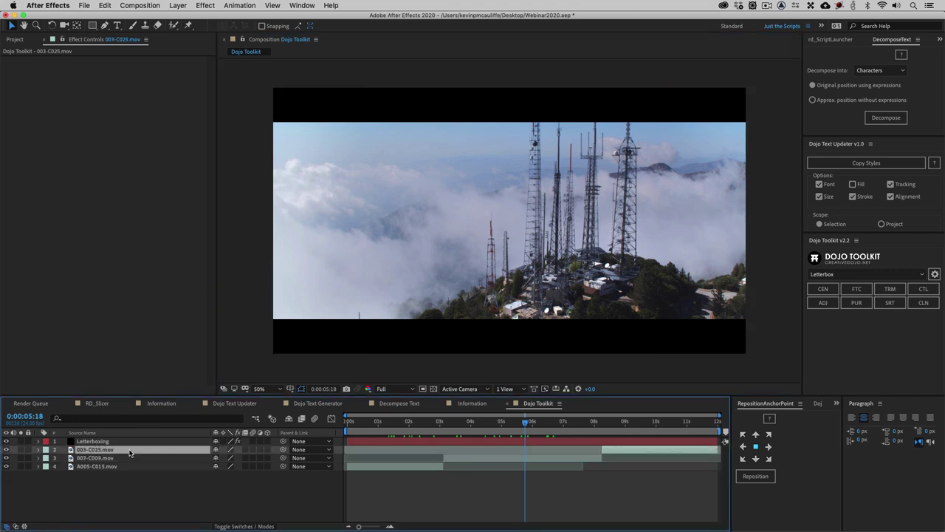
Add a Vignette quick setup and move it beneath the Letterboxing layer
click(907, 277)
click(845, 308)
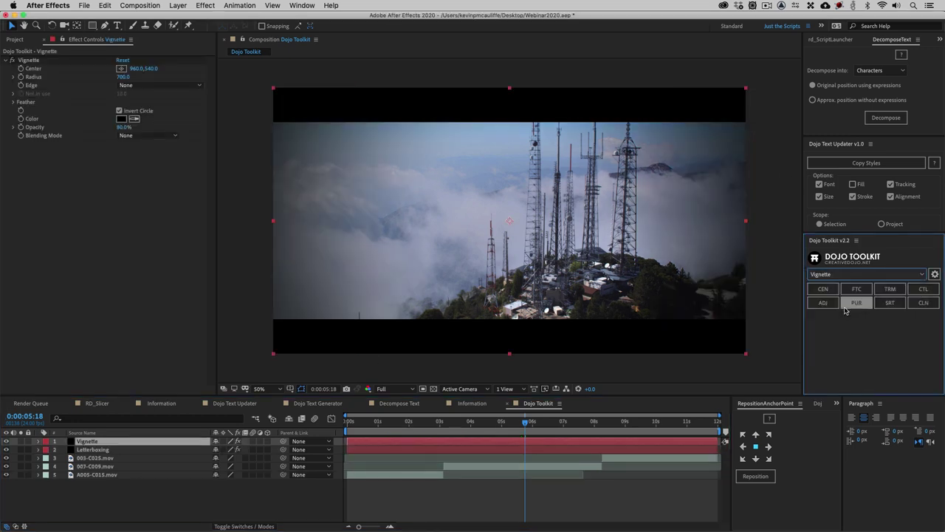
drag(92, 442, 95, 454)
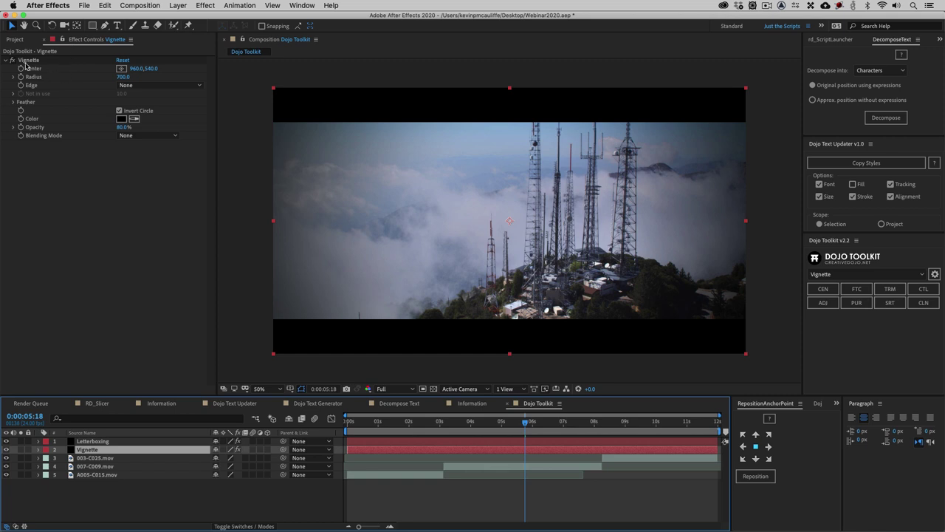
Test Vignette Radius and Center, revert both, then set Feather Outer Edge to 464
drag(123, 77, 77, 88)
key(ctrl+z)
drag(137, 70, 207, 69)
key(ctrl+z)
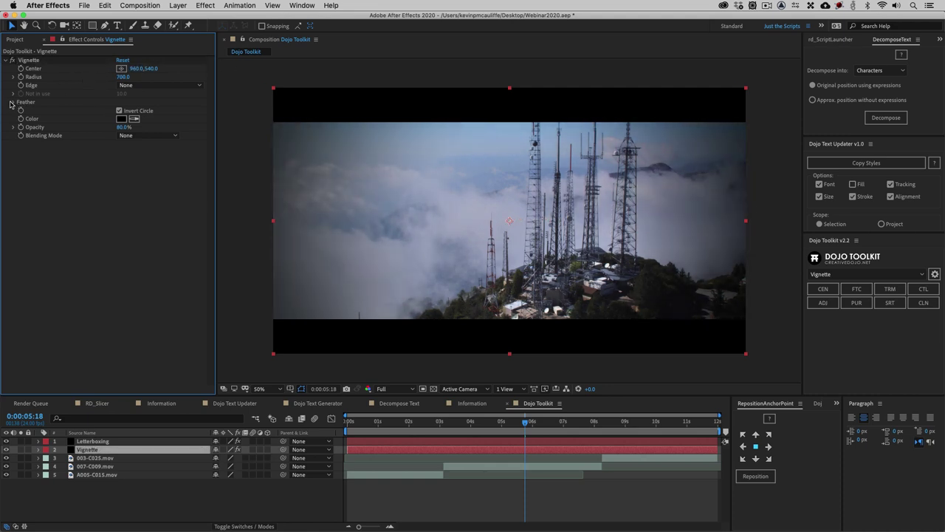
click(14, 102)
mouse_move(140, 108)
mouse_down()
mouse_move(43, 109)
mouse_move(155, 112)
mouse_up()
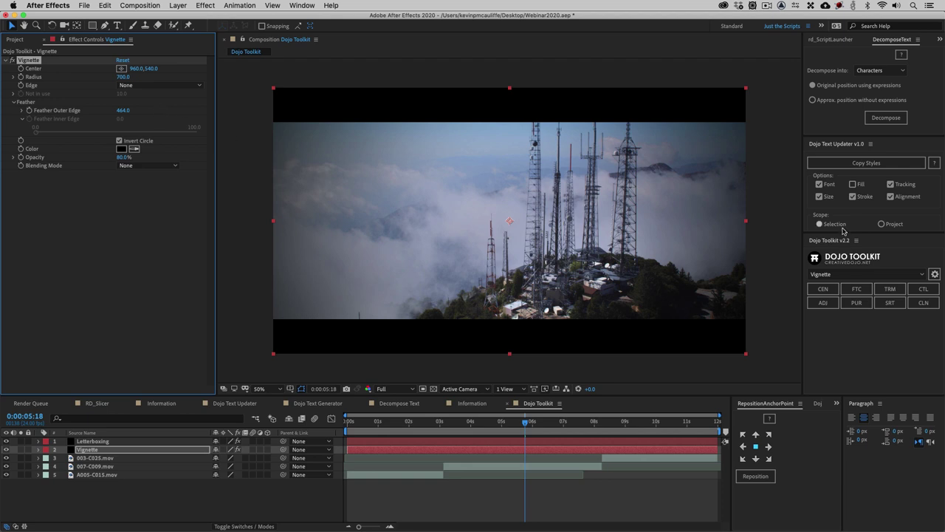
click(901, 275)
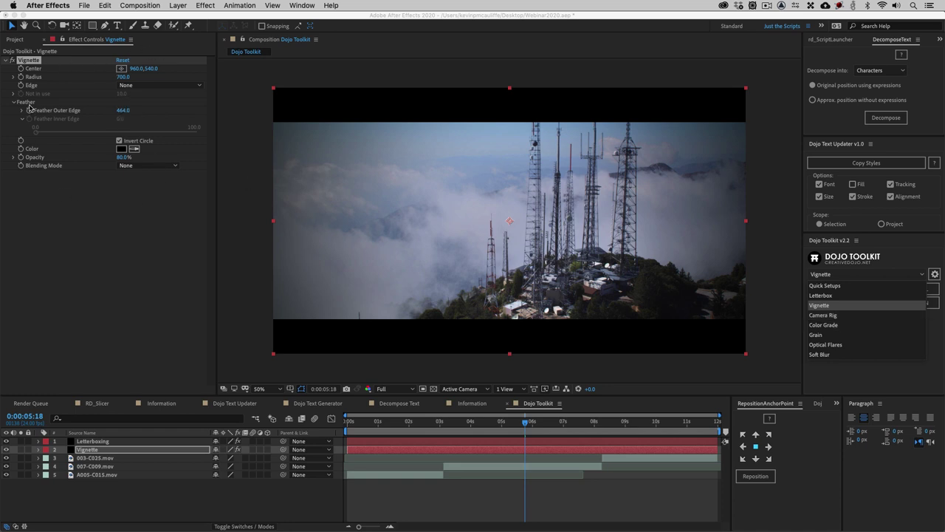
Add the Camera Rig preset and test the Camera Dolly's Move X, resetting it to 0
click(819, 305)
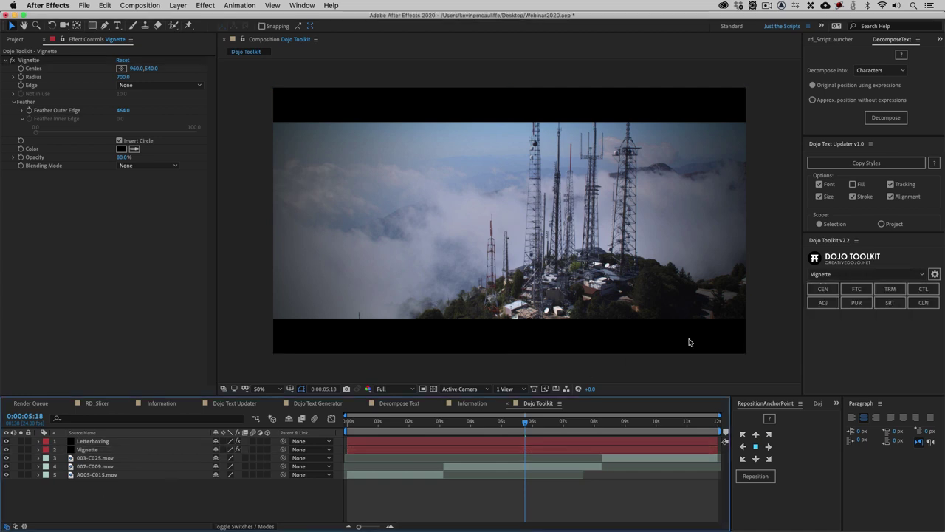
click(841, 274)
click(832, 316)
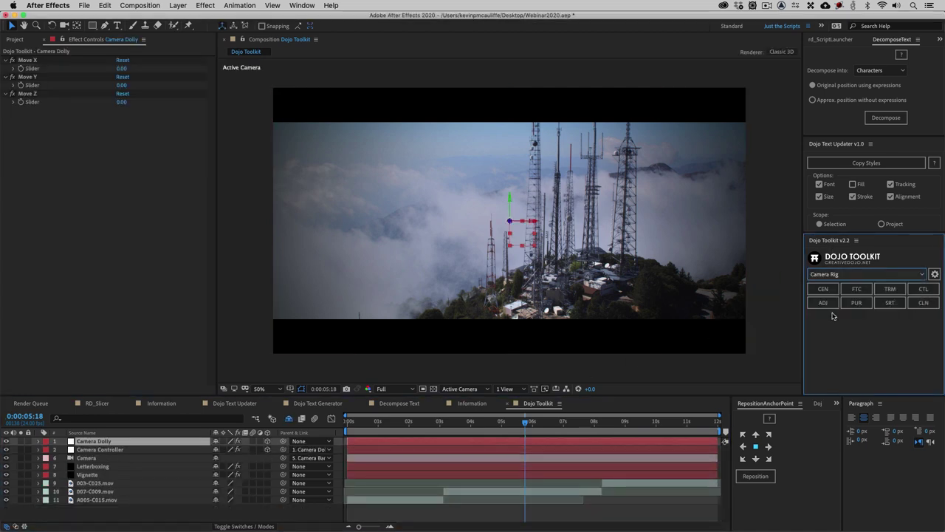
click(103, 450)
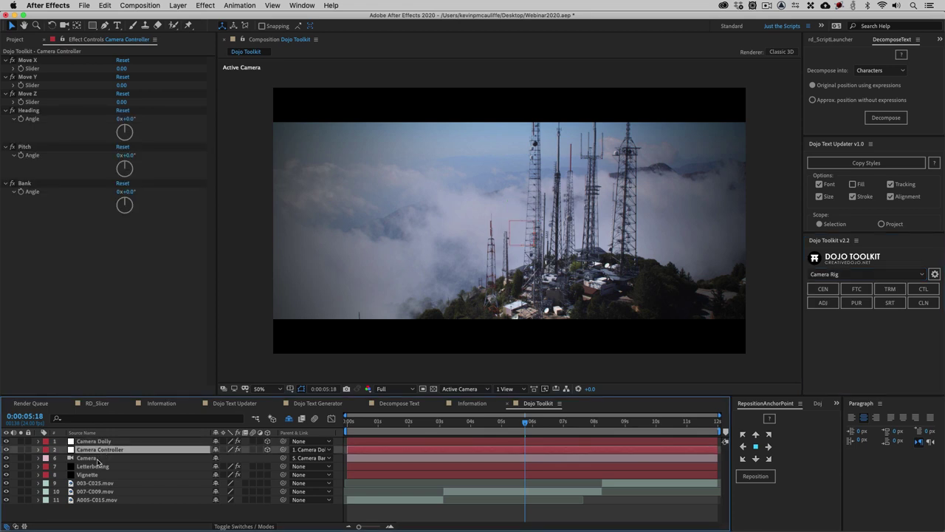
click(127, 441)
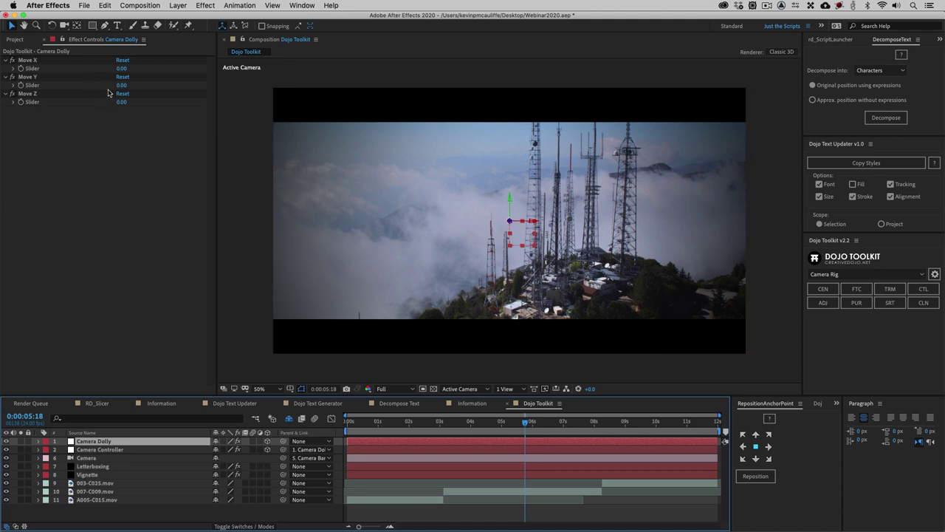
drag(121, 68, 93, 74)
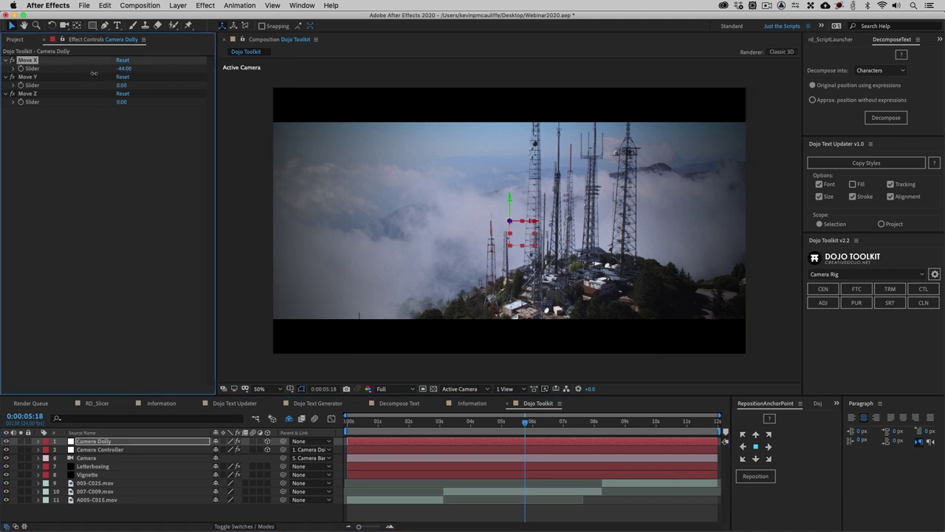
click(175, 149)
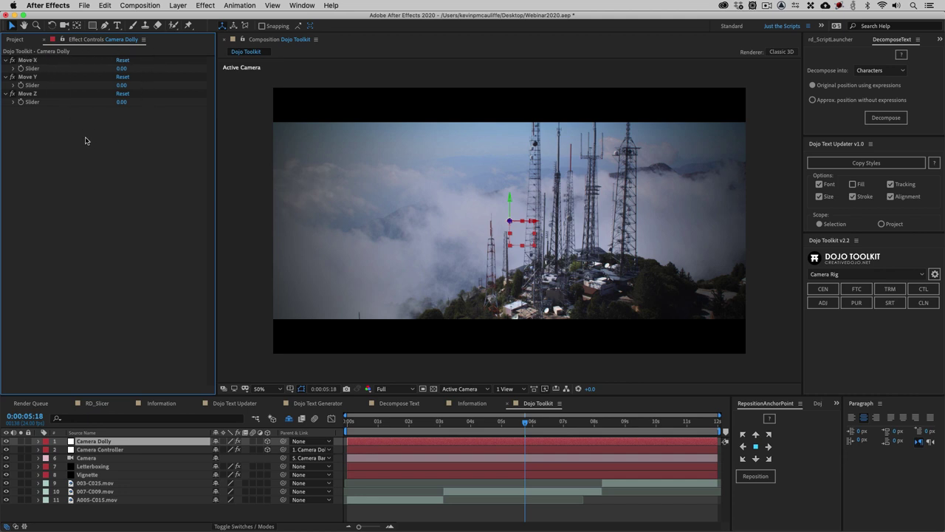
Delete the Camera Dolly through Vignette layers, leaving only the three video clips
click(104, 450)
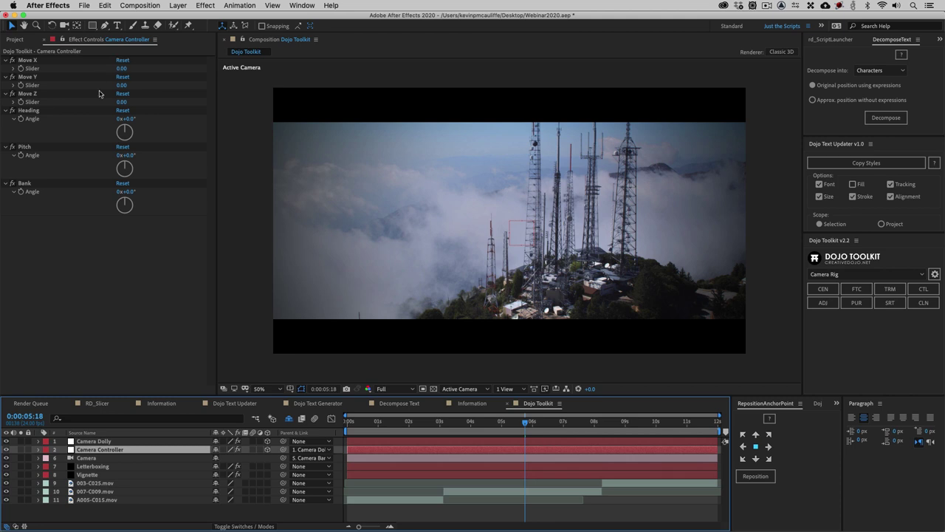
click(66, 206)
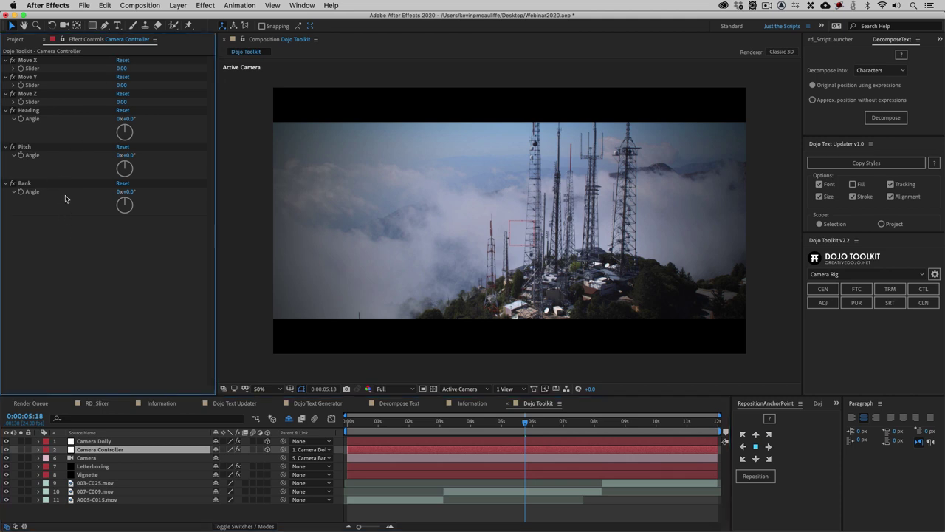
click(108, 441)
shift+click(107, 472)
key(Delete)
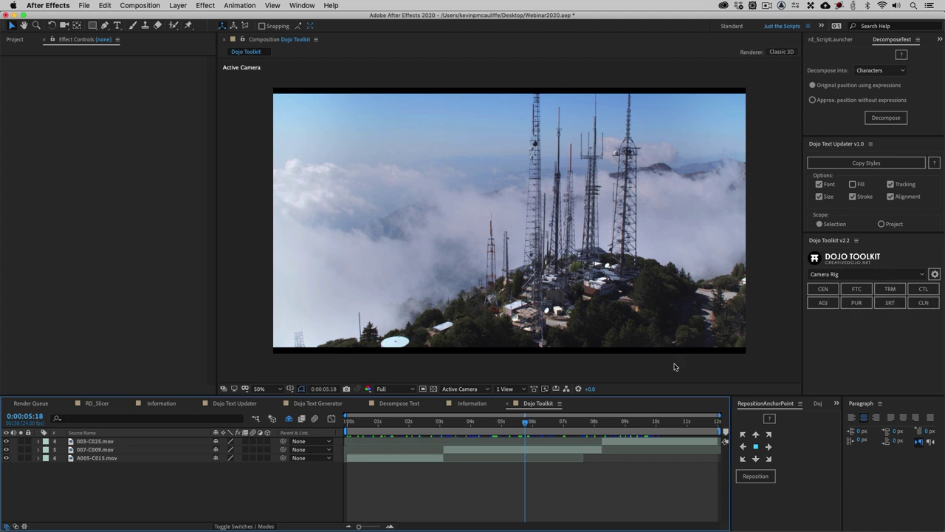
click(512, 452)
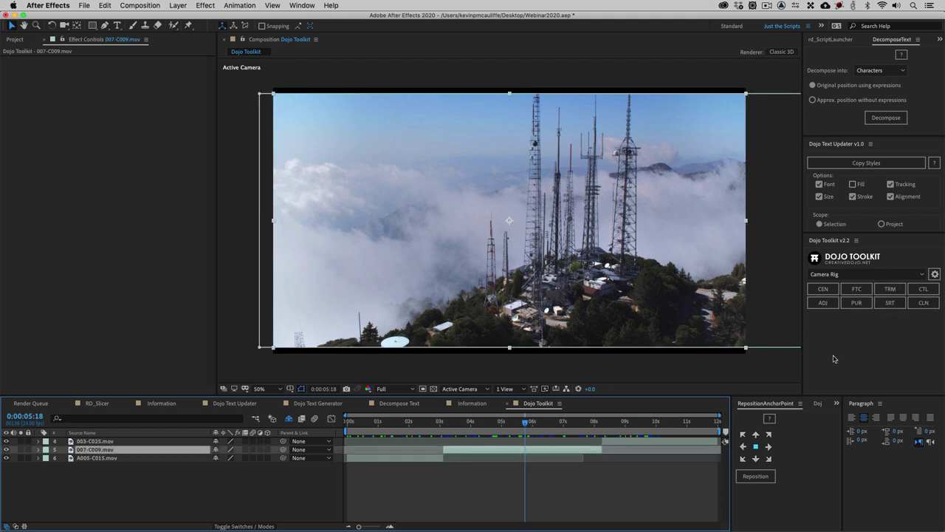
click(892, 288)
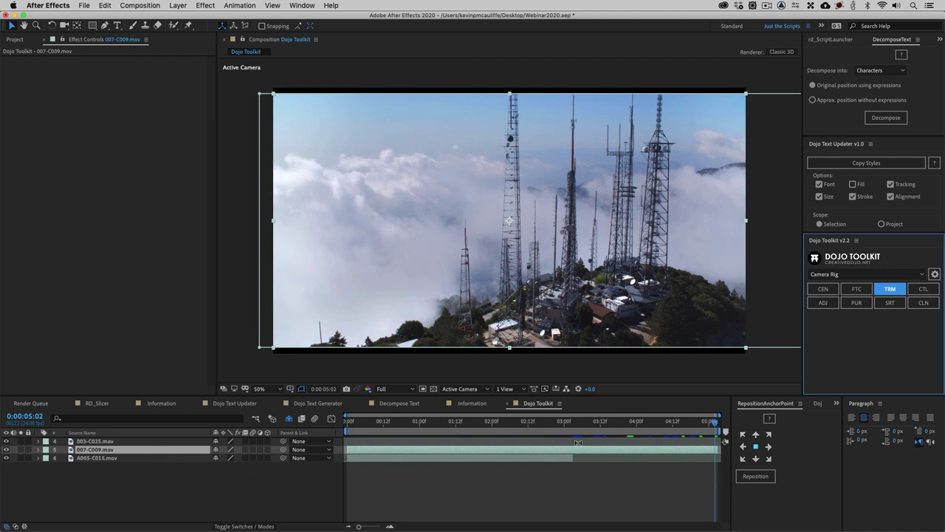
click(526, 453)
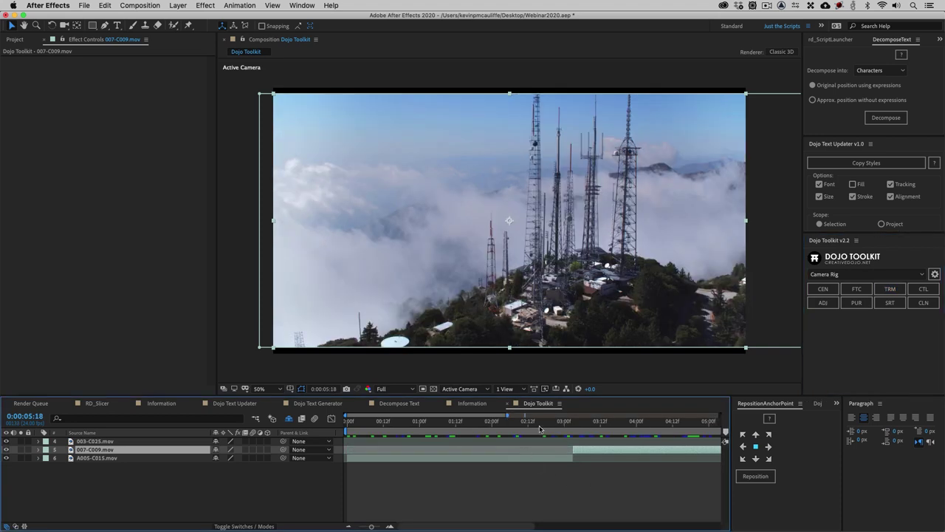
drag(506, 415, 722, 416)
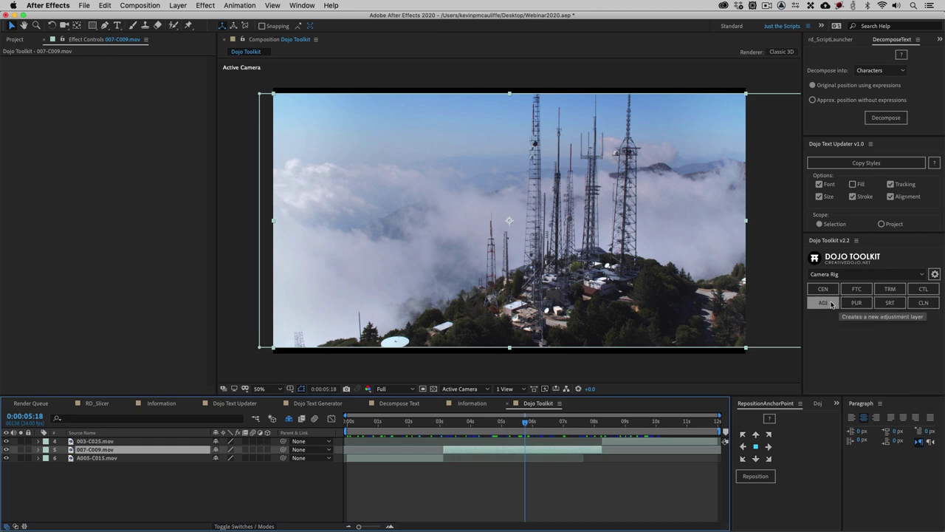
click(15, 39)
Open the Dojo Toolkit Information comp, collapse folder 5 and expand the 6 - Reposition Anchor Point folder
double_click(37, 176)
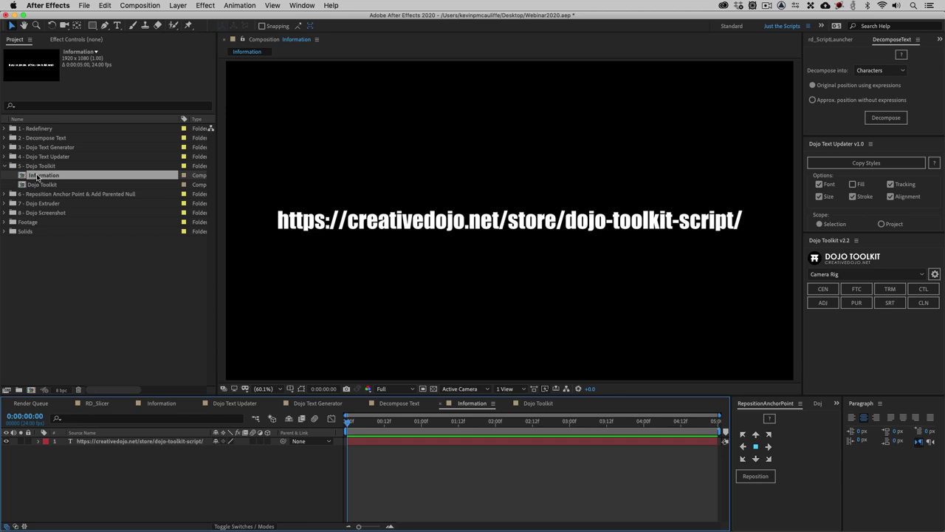
key(super+t)
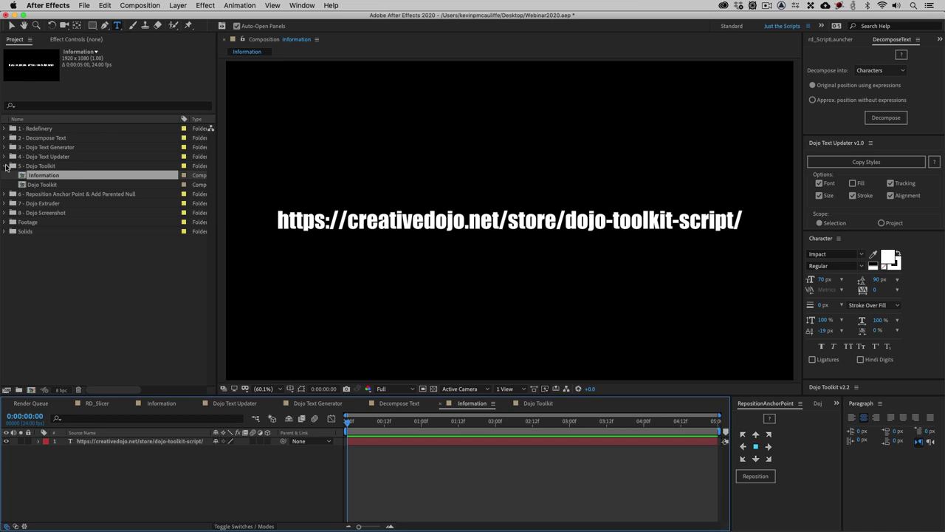
click(6, 167)
click(6, 175)
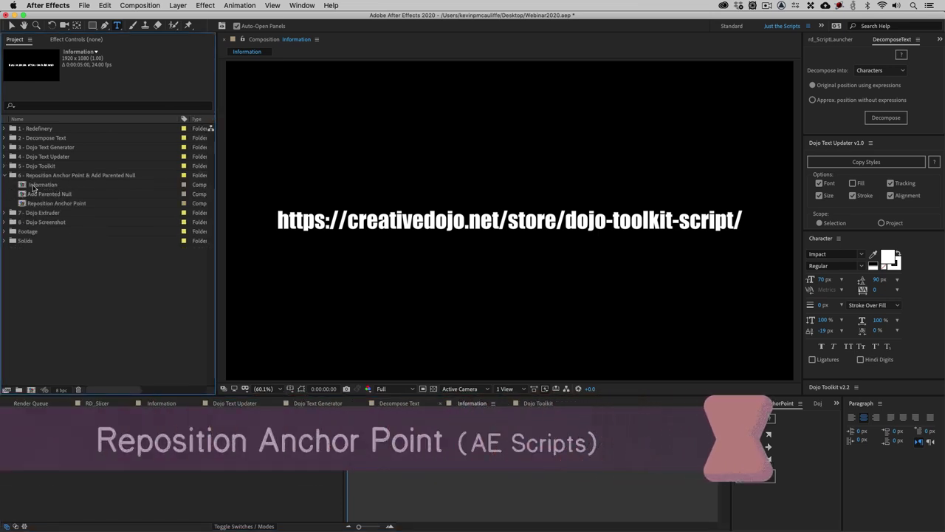
Open the Reposition Anchor Point comp and close the Paragraph and Character panels
double_click(38, 185)
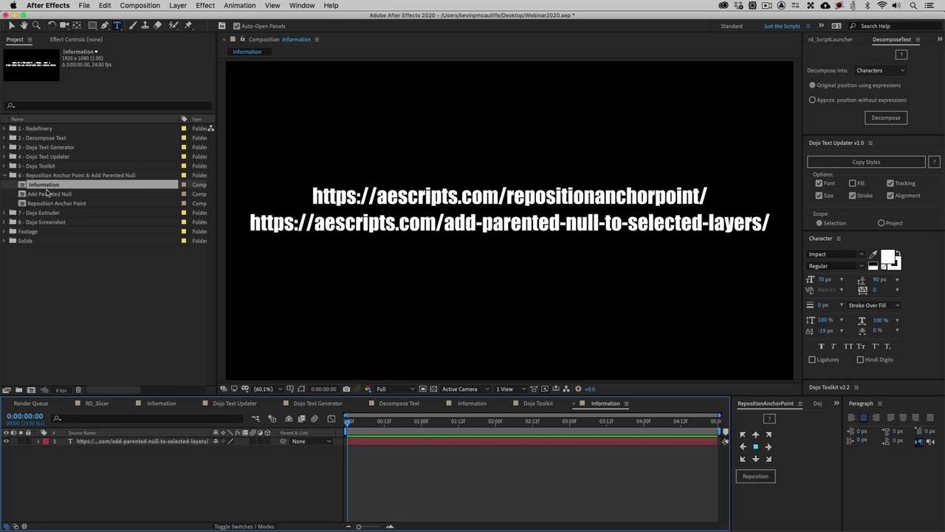
double_click(44, 204)
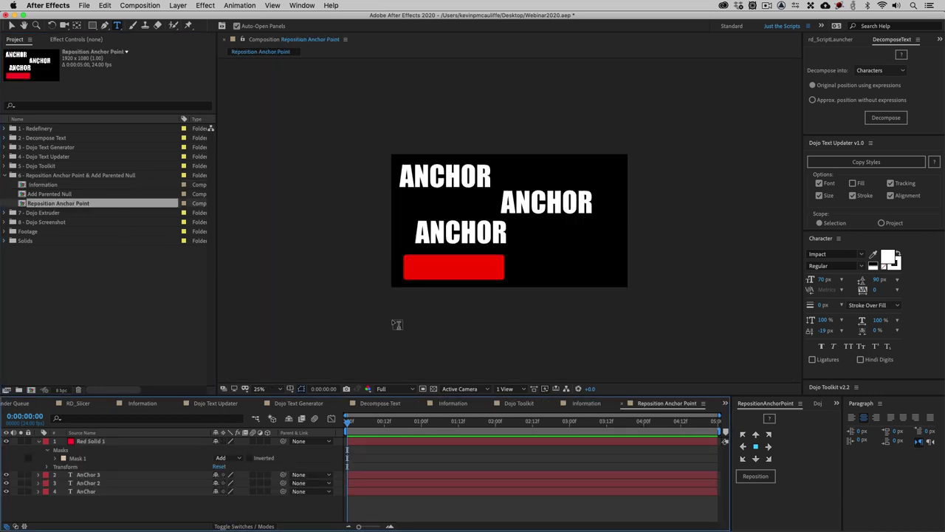
click(881, 404)
click(863, 412)
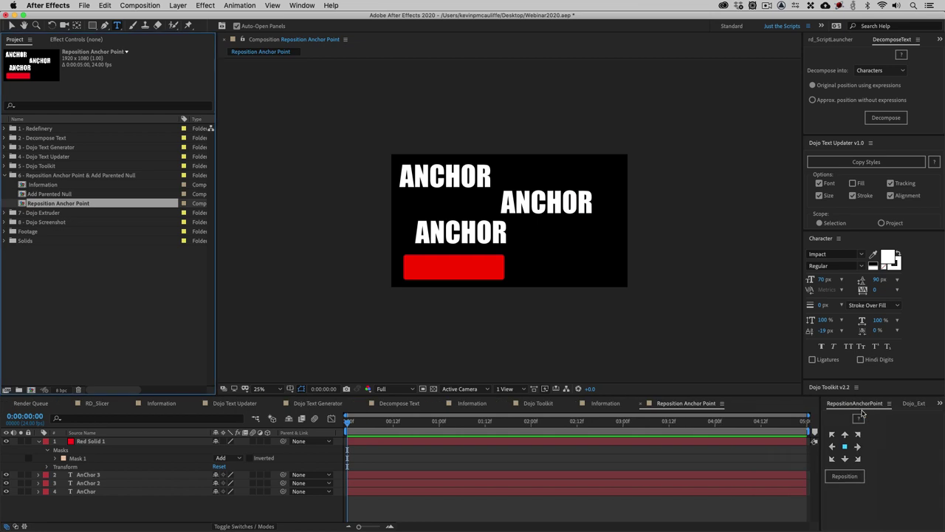
drag(819, 404, 801, 407)
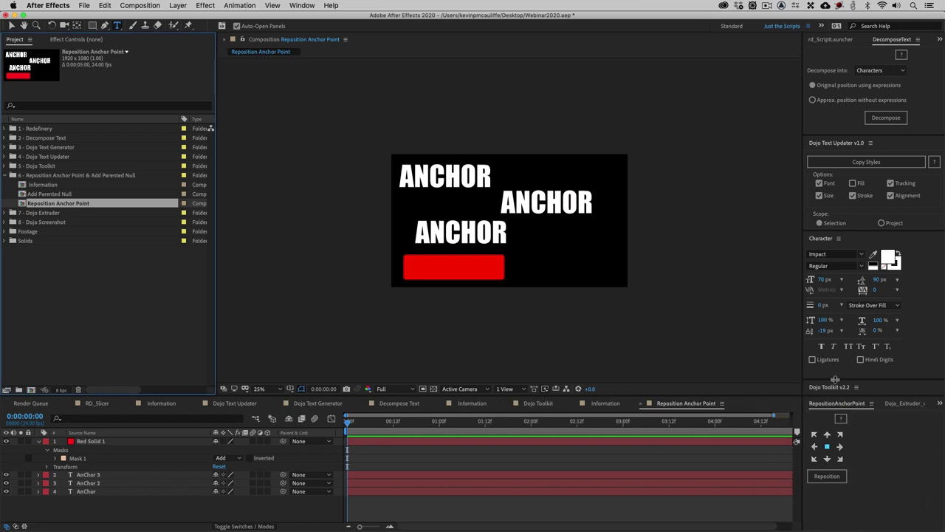
click(838, 239)
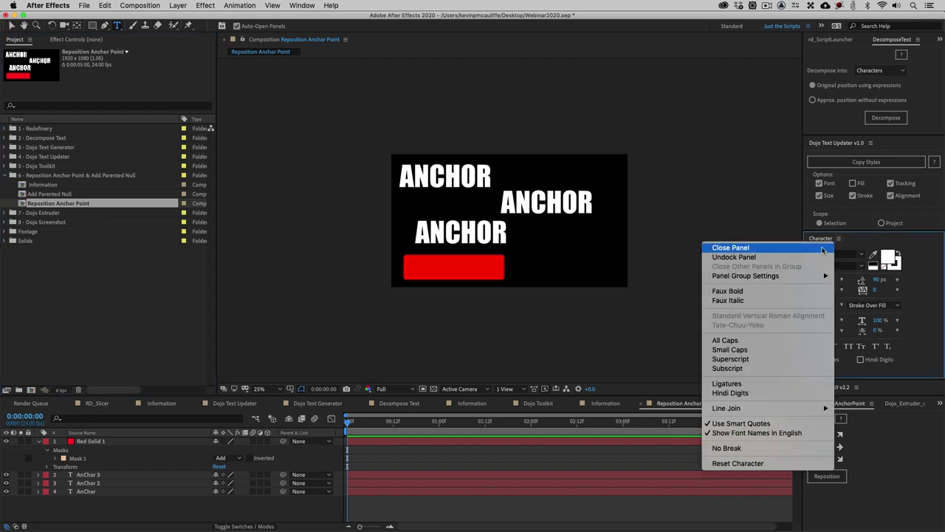
click(821, 250)
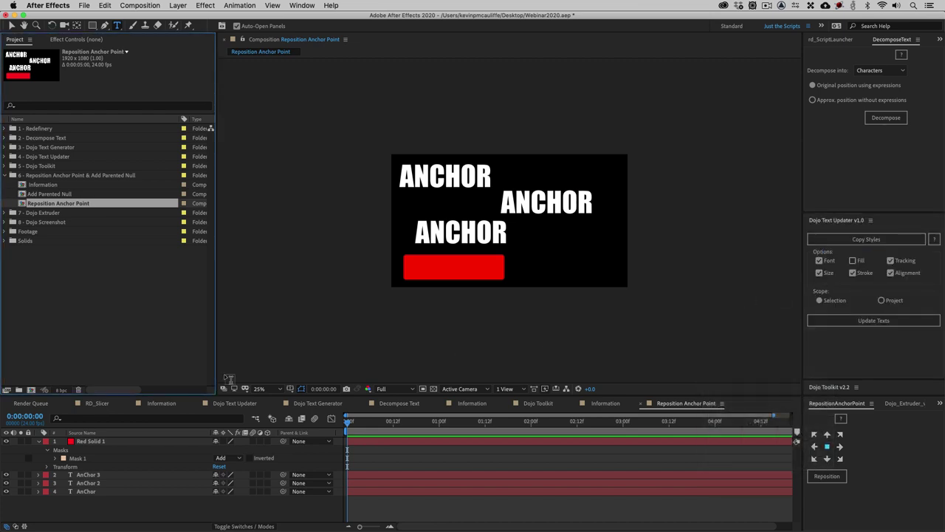
Move the second ANCHOR's anchor point to its lower-left corner with the Pan Behind tool, then save
click(96, 491)
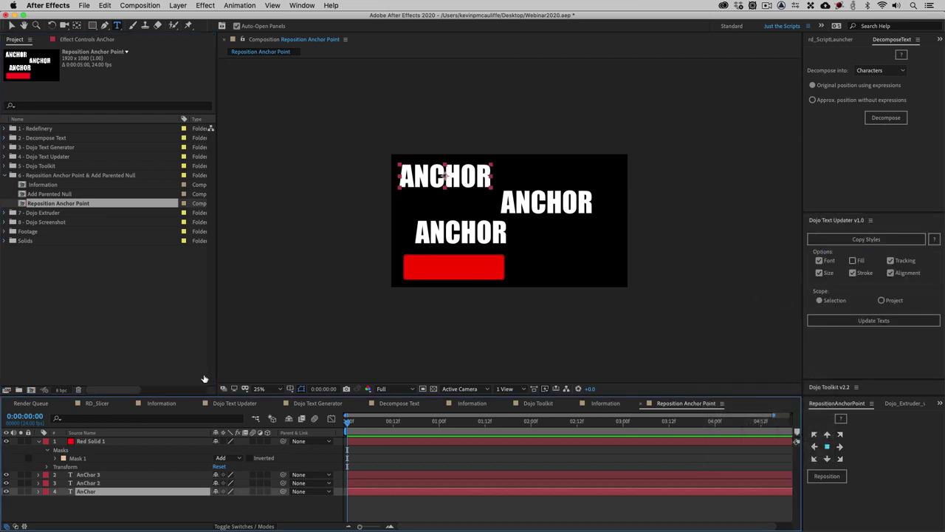
key(period)
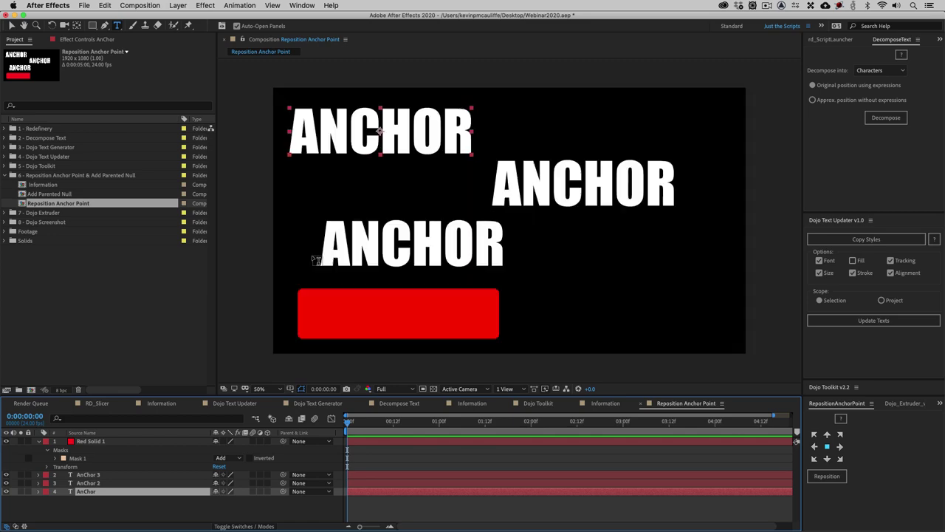
click(77, 25)
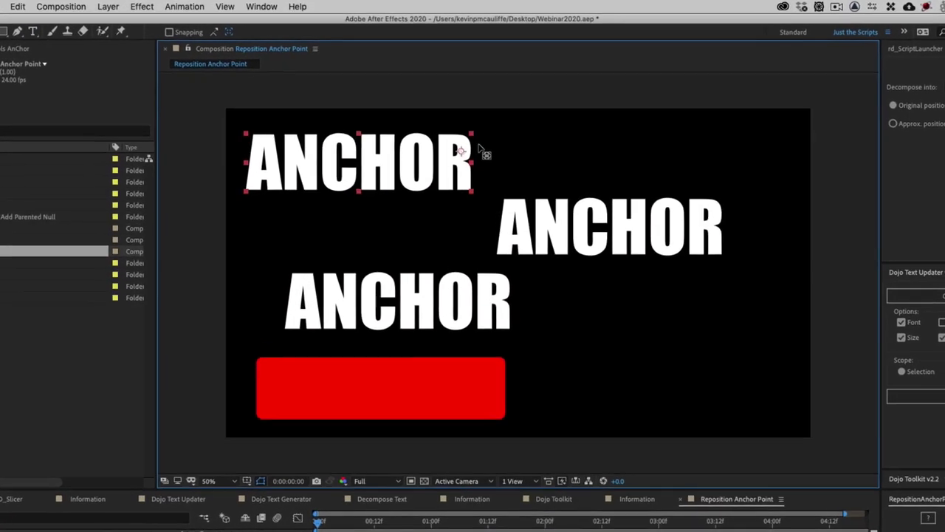
click(572, 235)
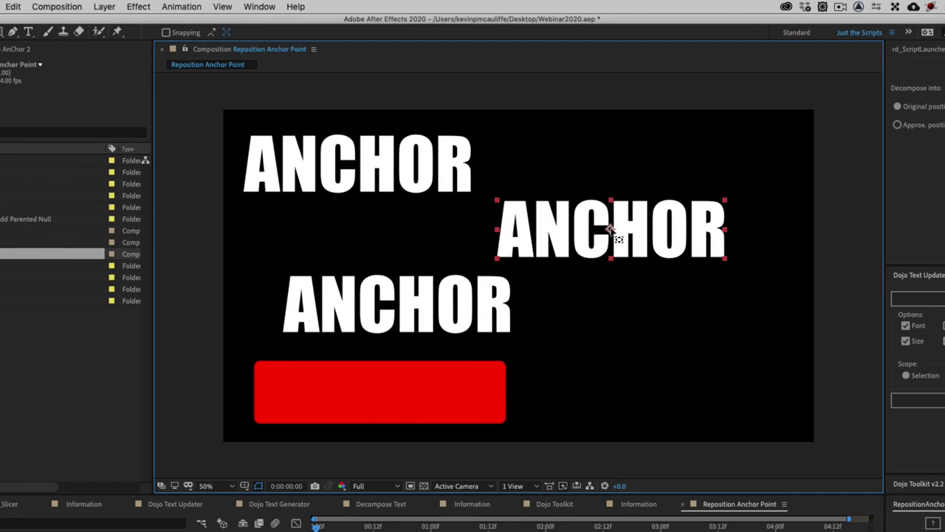
drag(611, 229, 508, 248)
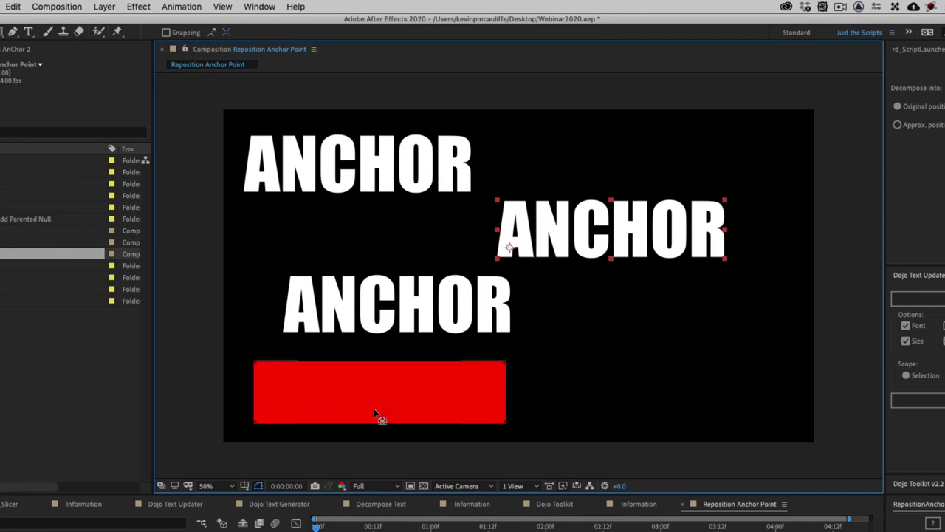
click(424, 312)
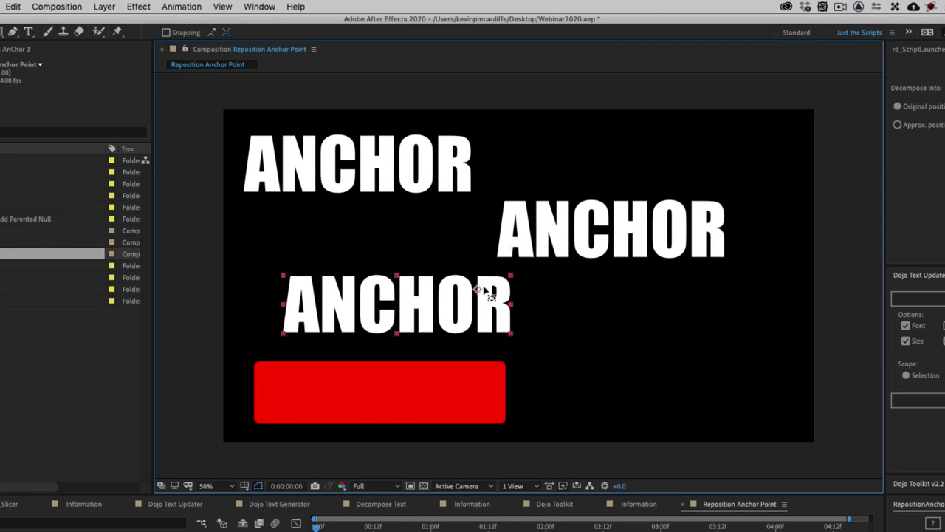
click(437, 400)
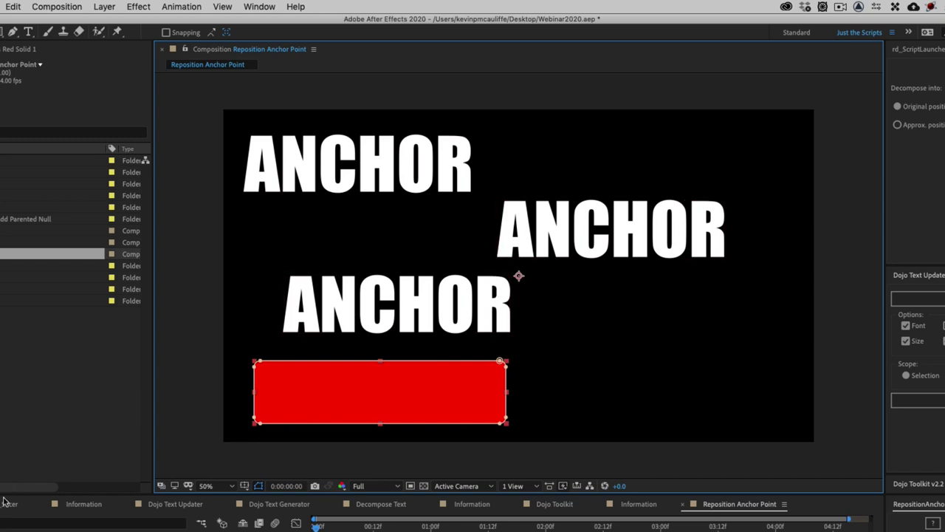
click(35, 362)
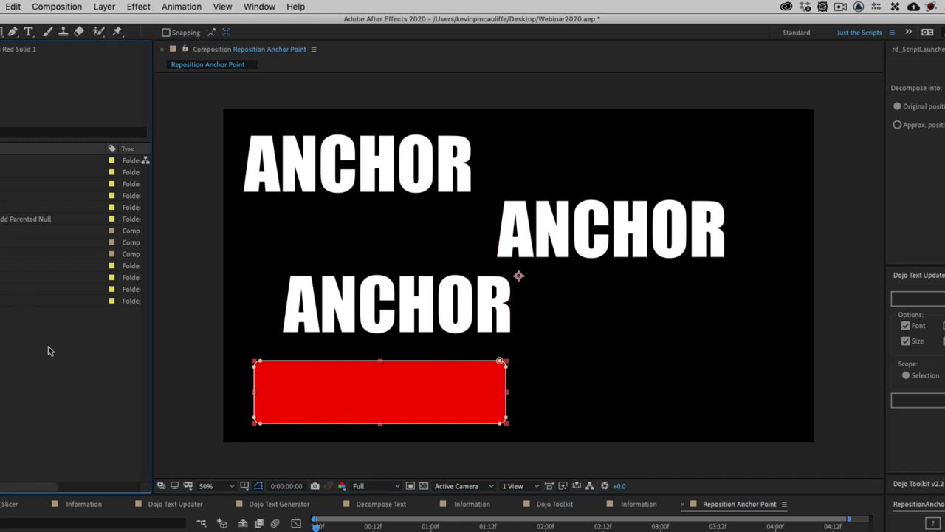
key(super+s)
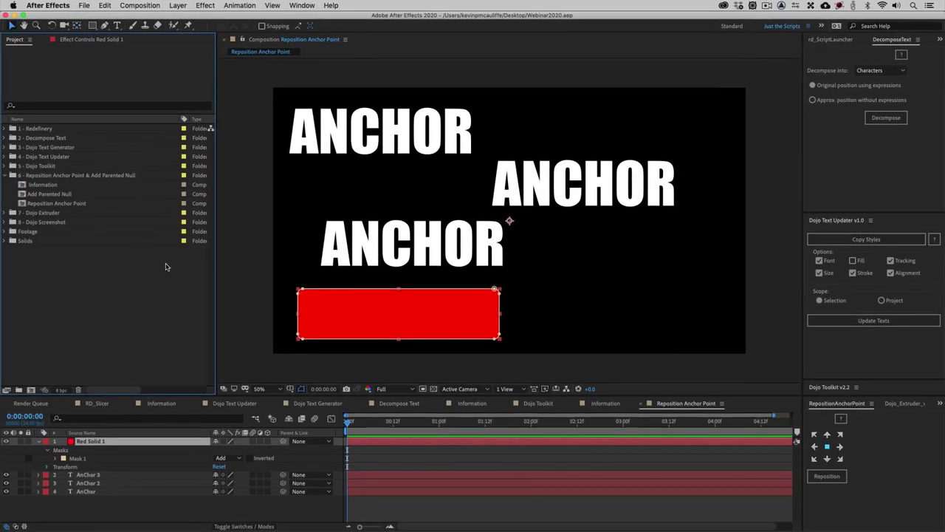
Centre the anchor points of each ANCHOR text layer and Red Solid 1 one at a time
click(94, 434)
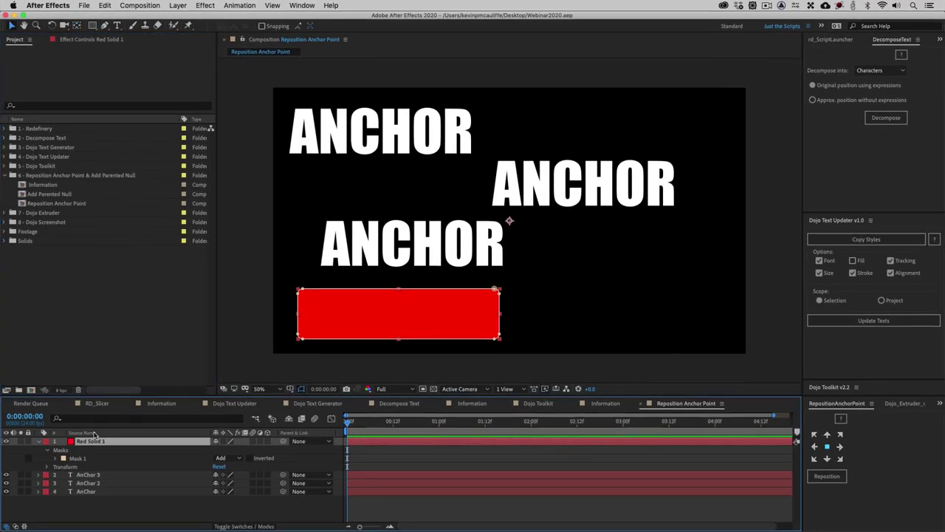
click(92, 491)
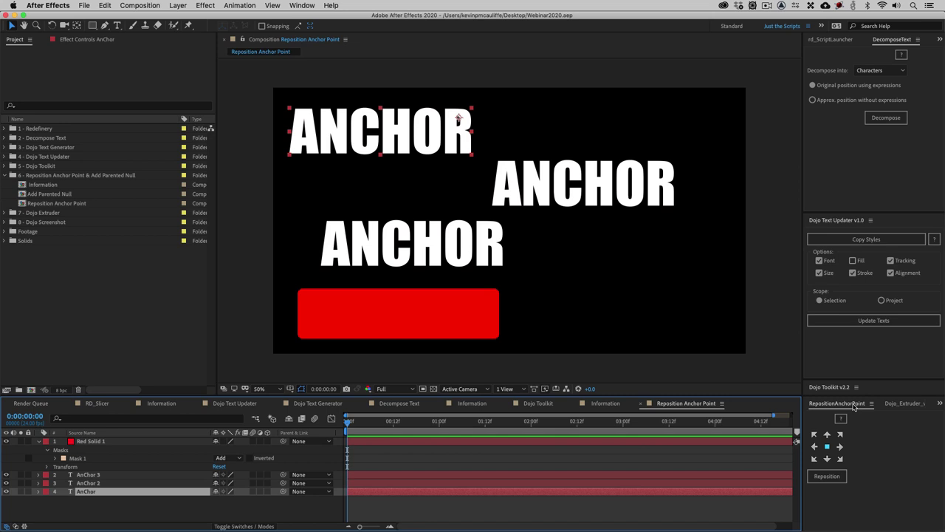
click(827, 446)
click(829, 479)
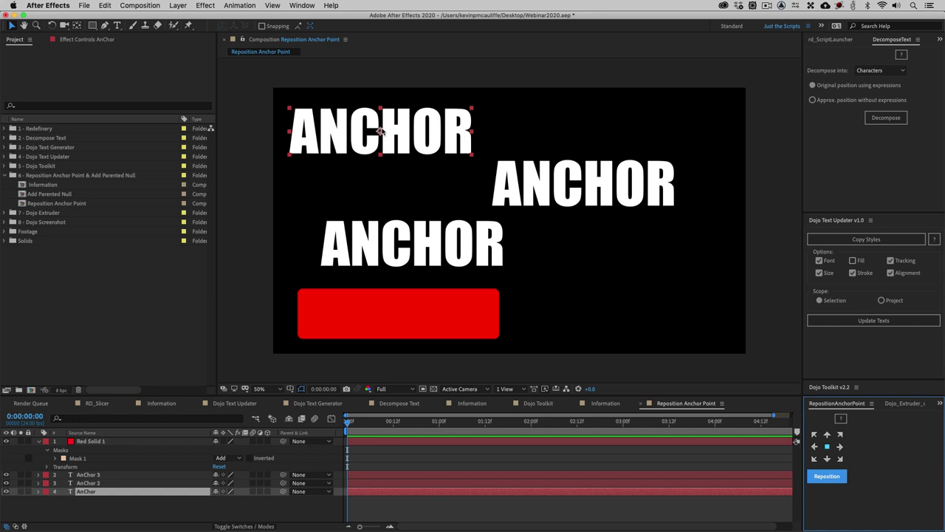
click(539, 190)
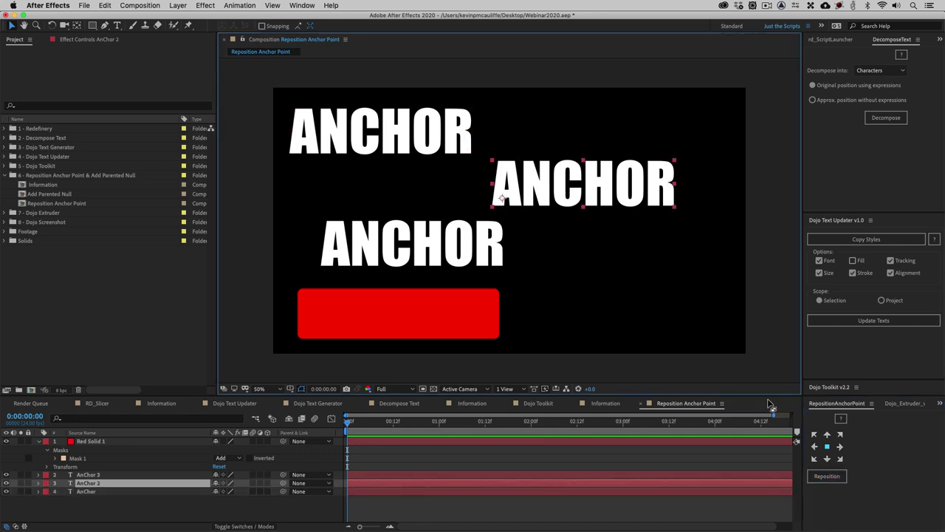
click(828, 475)
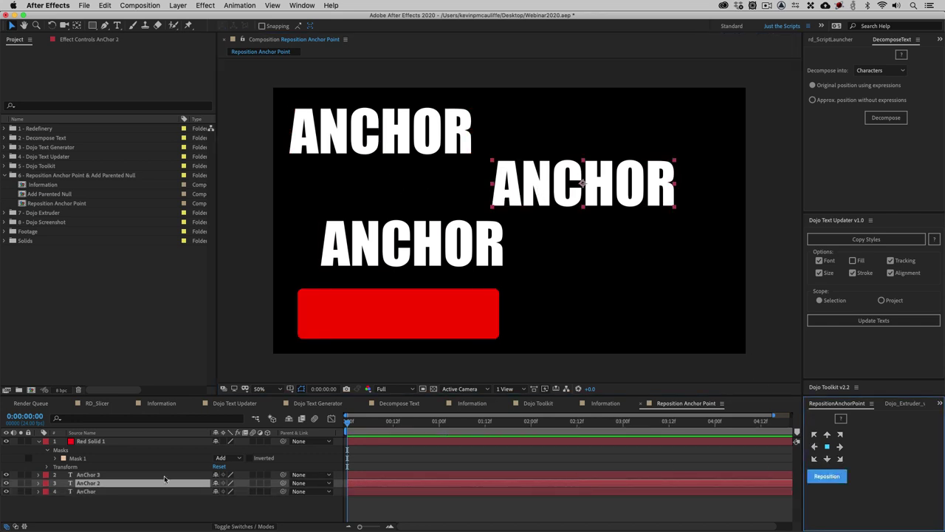
click(179, 475)
click(833, 477)
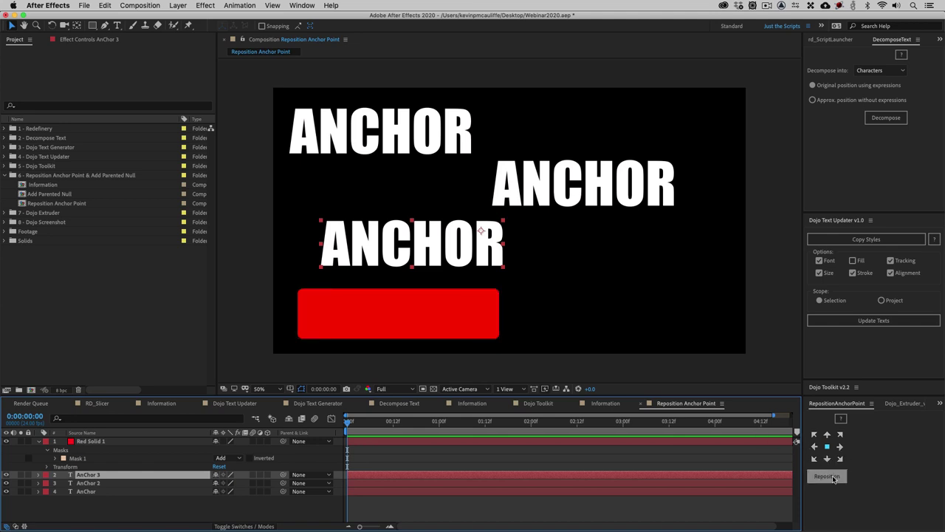
click(413, 312)
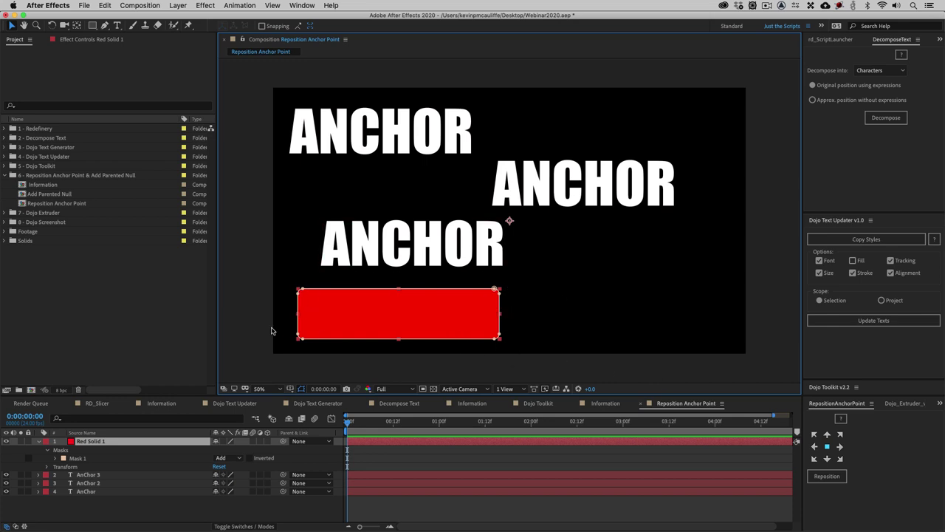
click(828, 477)
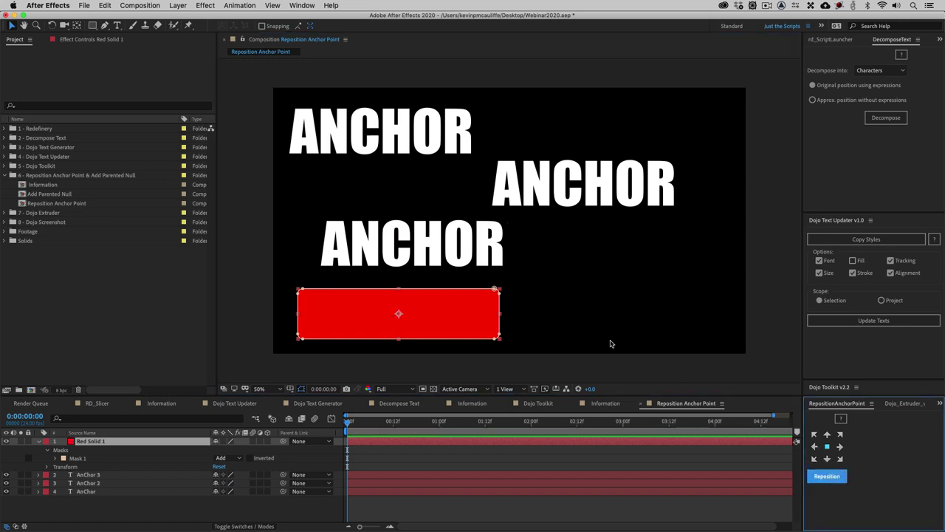
Centre the anchor points of all four layers at once, then select only the red solid
click(439, 277)
key(super+Down)
key(super+Down)
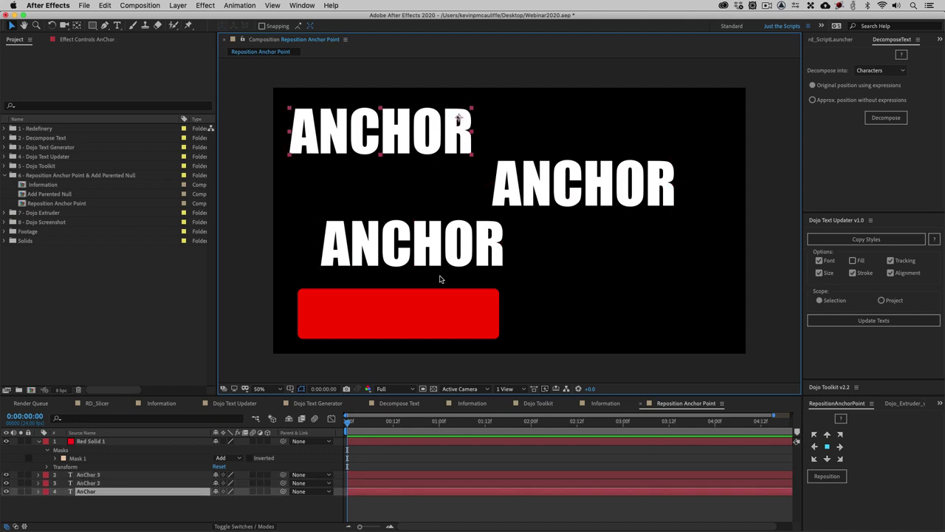
key(super+a)
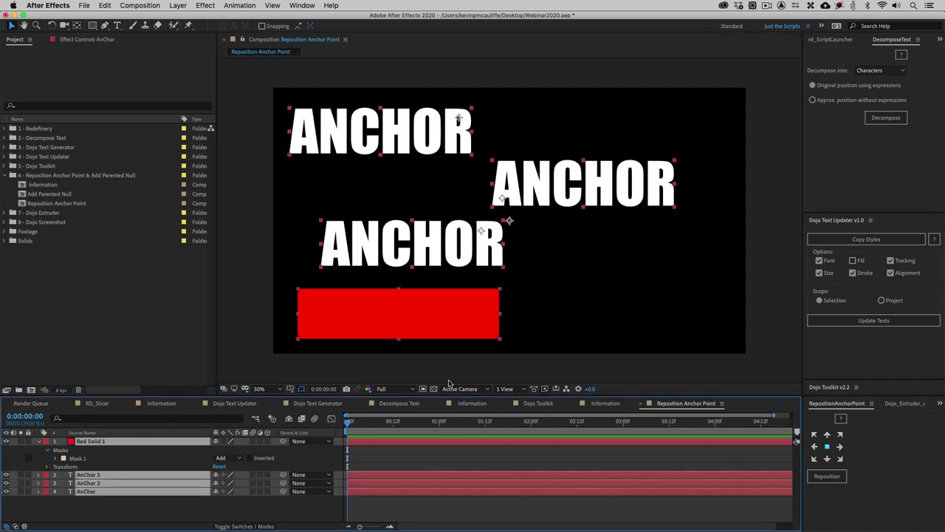
click(827, 447)
click(827, 476)
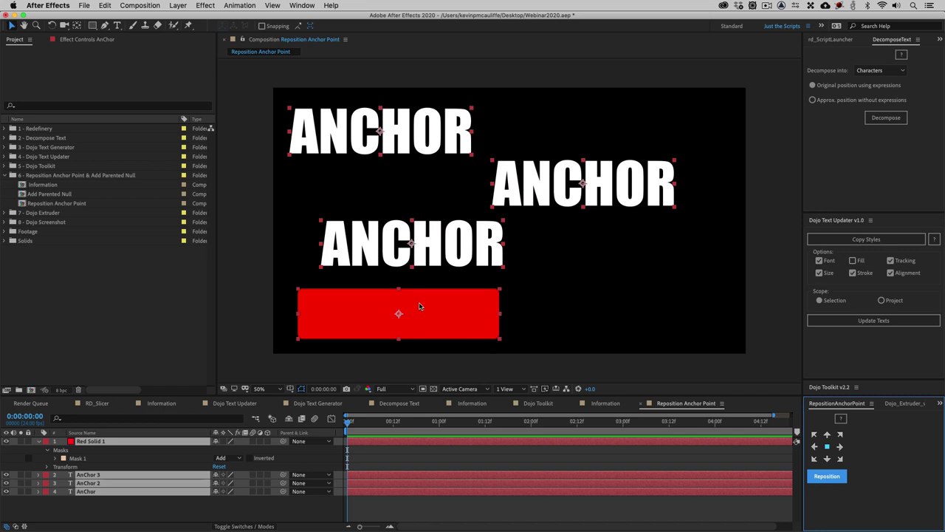
click(86, 514)
click(100, 442)
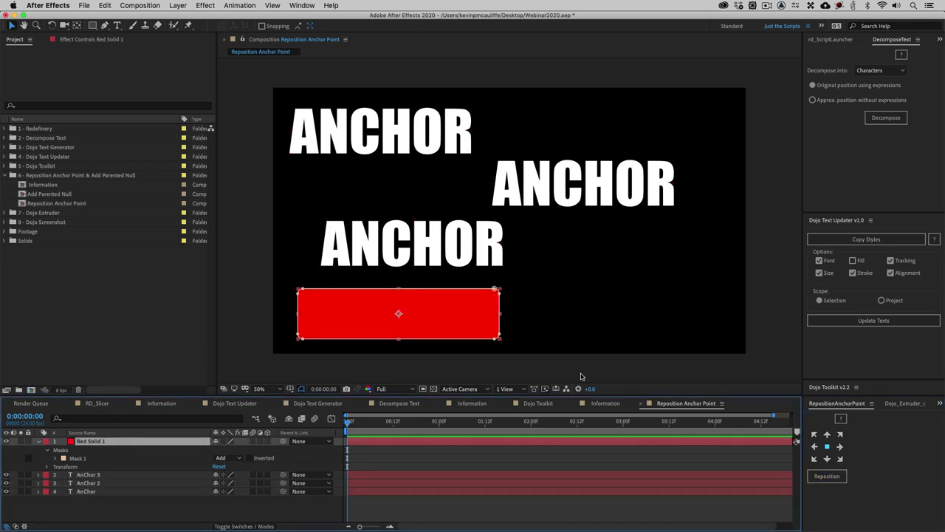
Reposition the red solid's anchor to right, top, left, bottom-left, and finally top-right
click(840, 446)
click(826, 476)
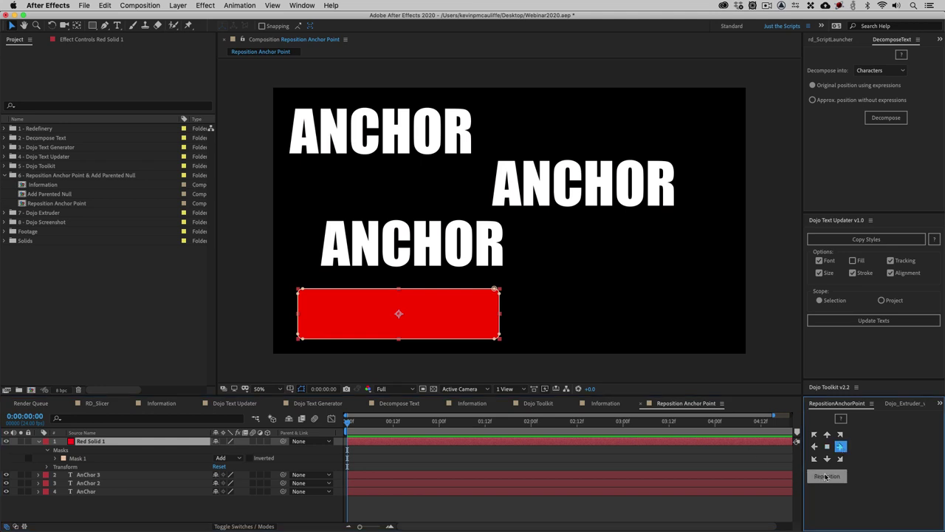
click(827, 435)
click(826, 476)
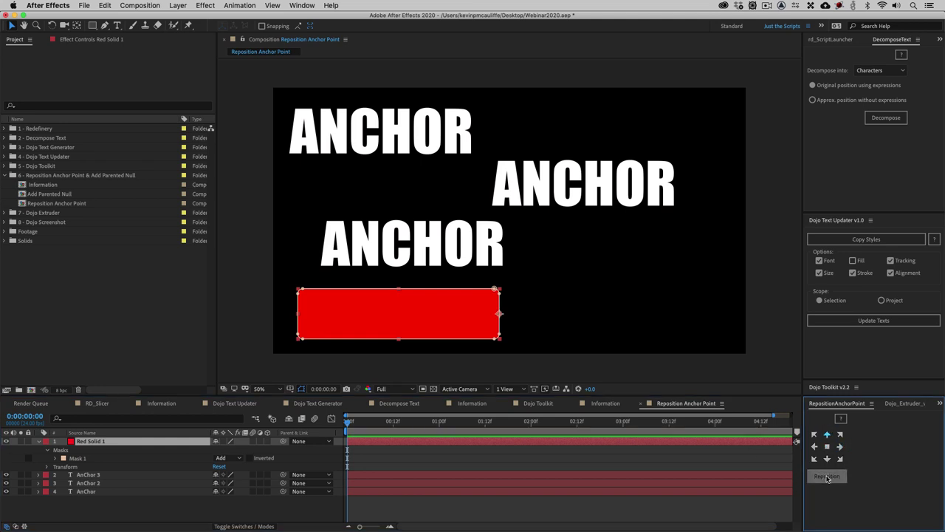
click(815, 447)
click(826, 476)
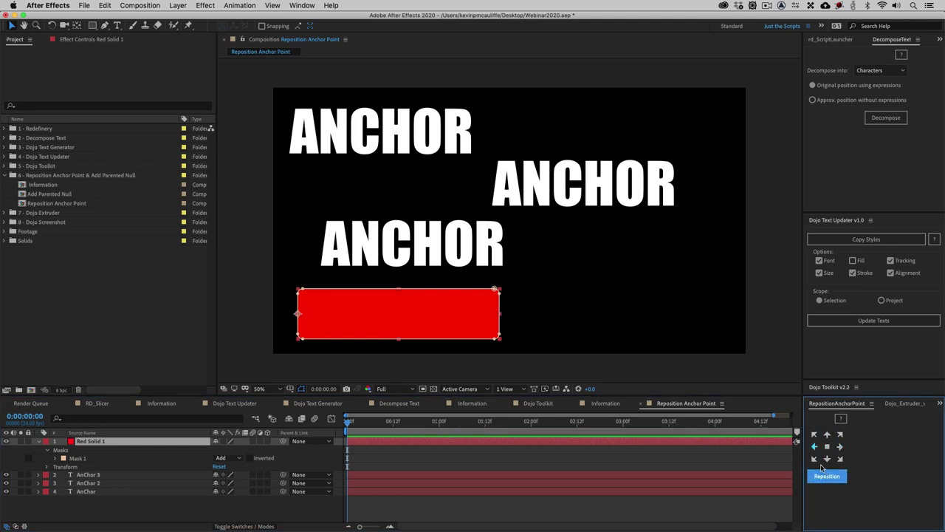
click(826, 476)
click(840, 434)
click(826, 477)
Zoom in on the solid's top-right corner to check the anchor, then zoom back out
scroll(502, 319, up, 2)
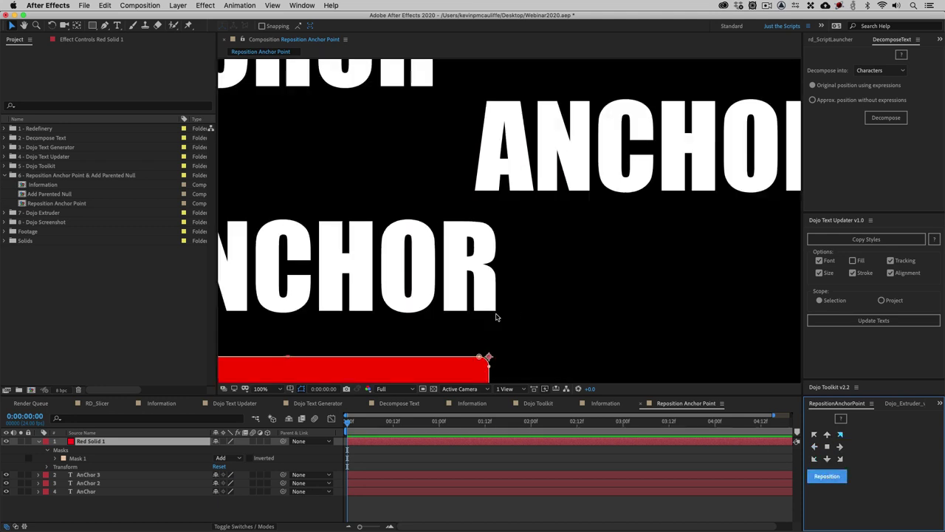
drag(502, 318, 578, 171)
key(v)
scroll(572, 243, up, 1)
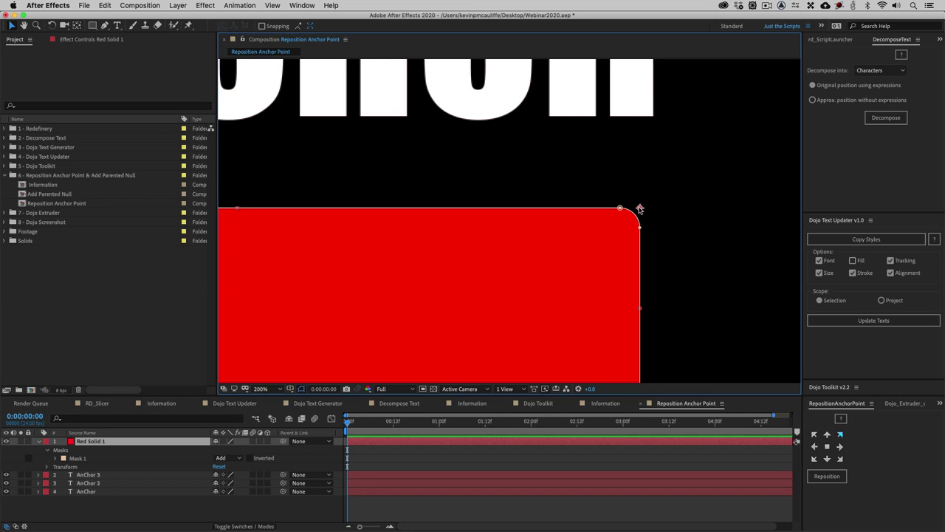
key(comma)
key(comma)
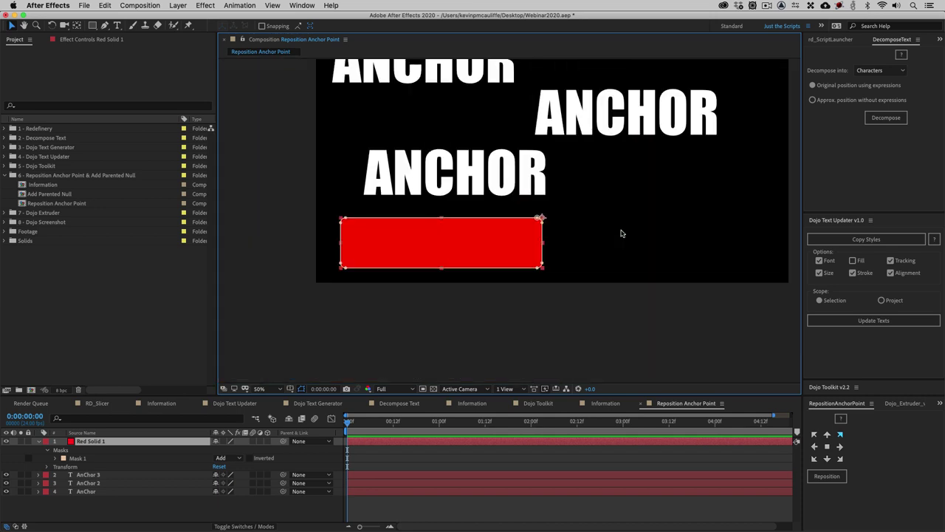
drag(537, 213, 514, 283)
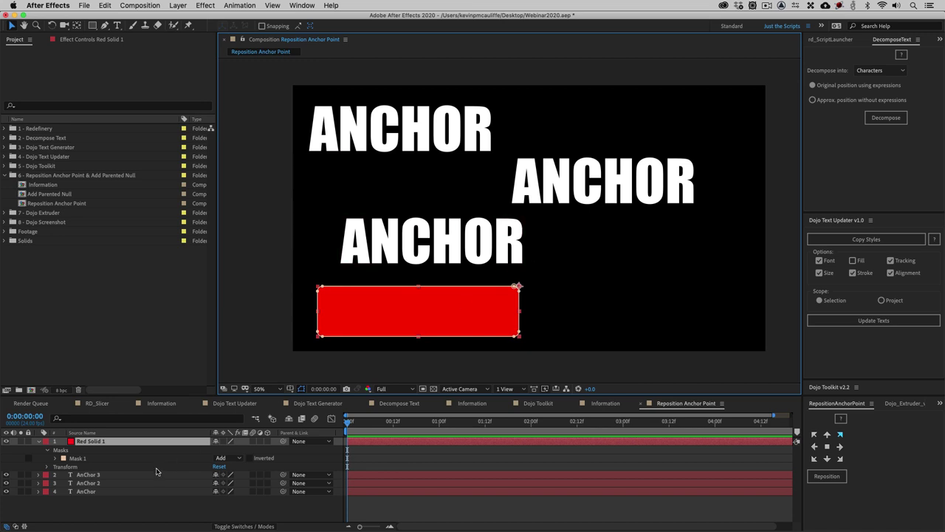
Recentre the middle ANCHOR text layer's anchor point
click(88, 474)
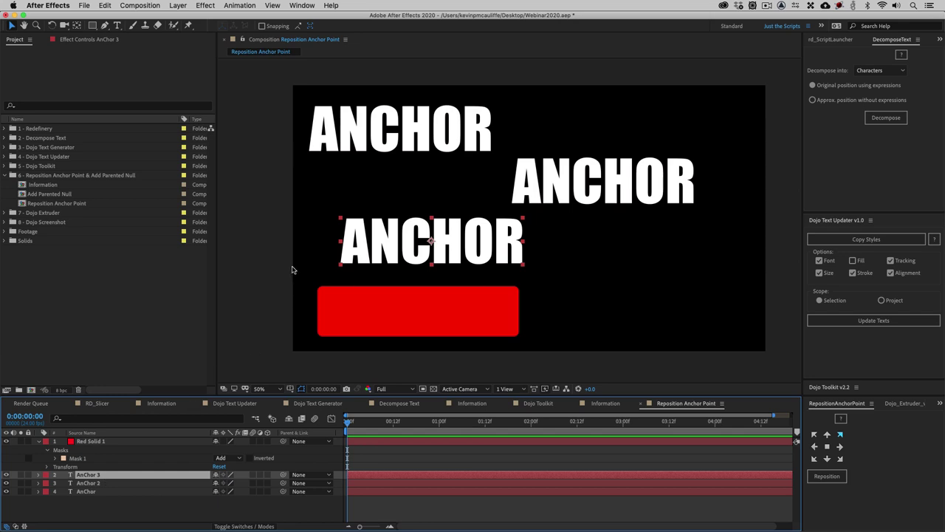
click(827, 446)
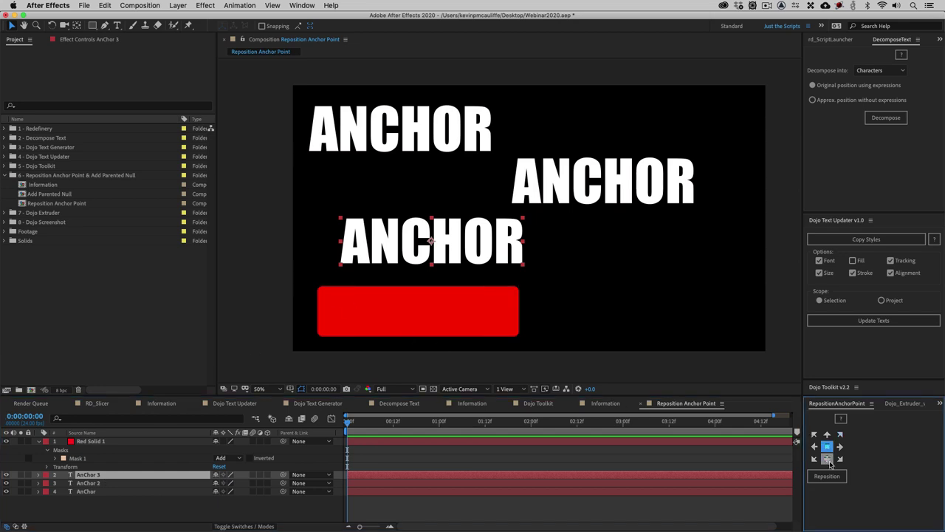
click(828, 476)
Add a SOMETHING ELSE text layer at 113 px beside the top-left ANCHOR
click(117, 25)
click(528, 109)
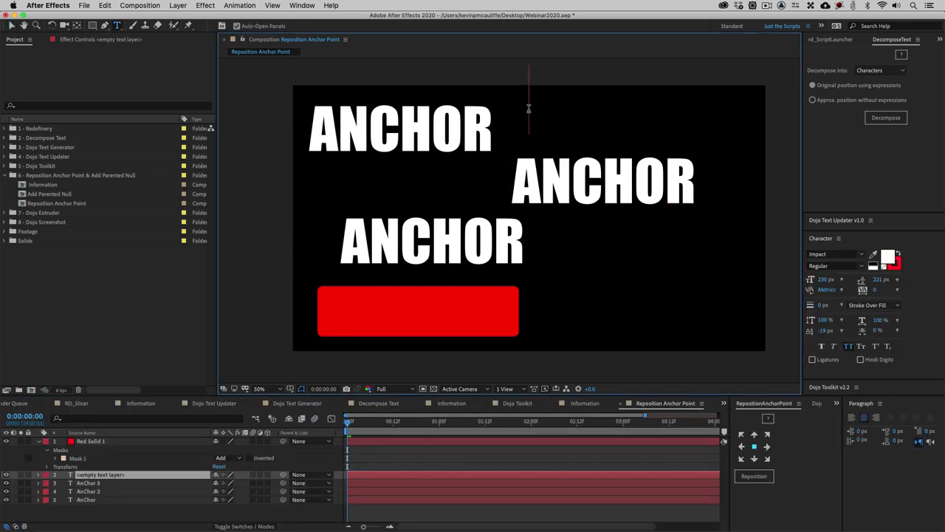
text(SMOETHIN)
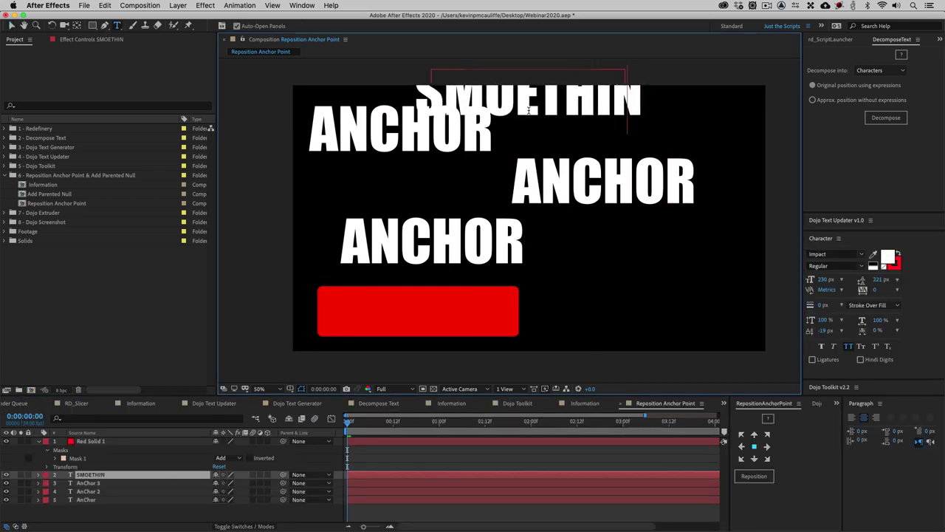
key(BackSpace)
key(BackSpace)
key(BackSpace)
key(BackSpace)
key(BackSpace)
key(BackSpace)
key(BackSpace)
text(OMETHING ELSE)
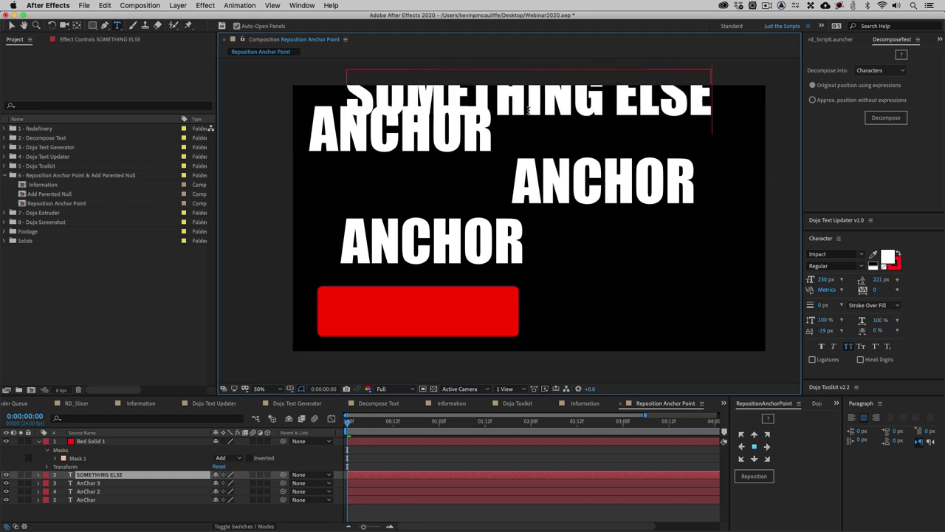
key(super+a)
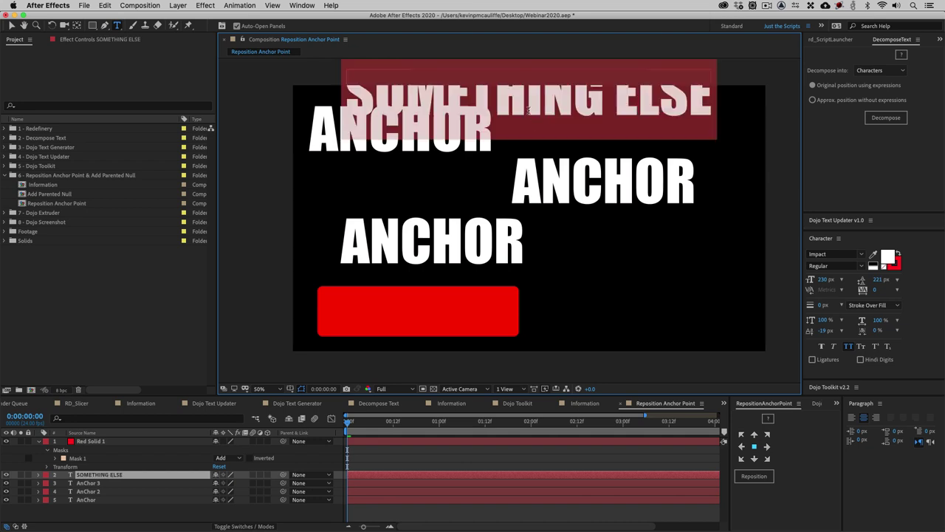
click(825, 280)
drag(824, 280, 768, 293)
click(11, 25)
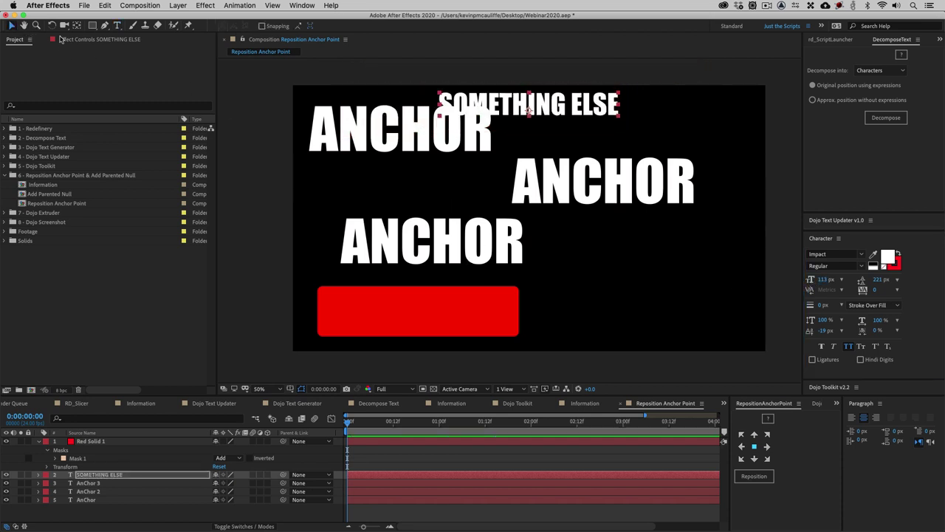
click(605, 126)
drag(606, 125, 605, 126)
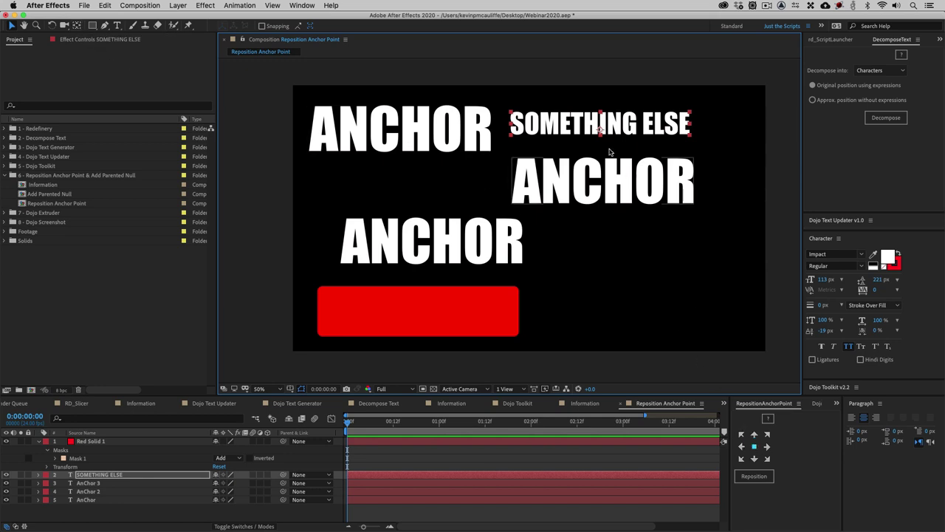
Centre SOMETHING ELSE's anchor point, then shift it left with the Pan Behind tool
click(754, 475)
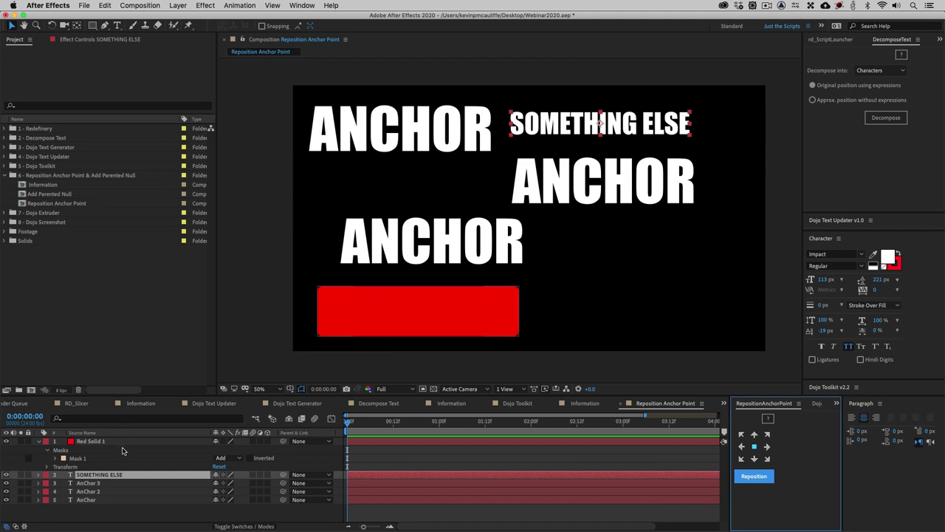
click(112, 476)
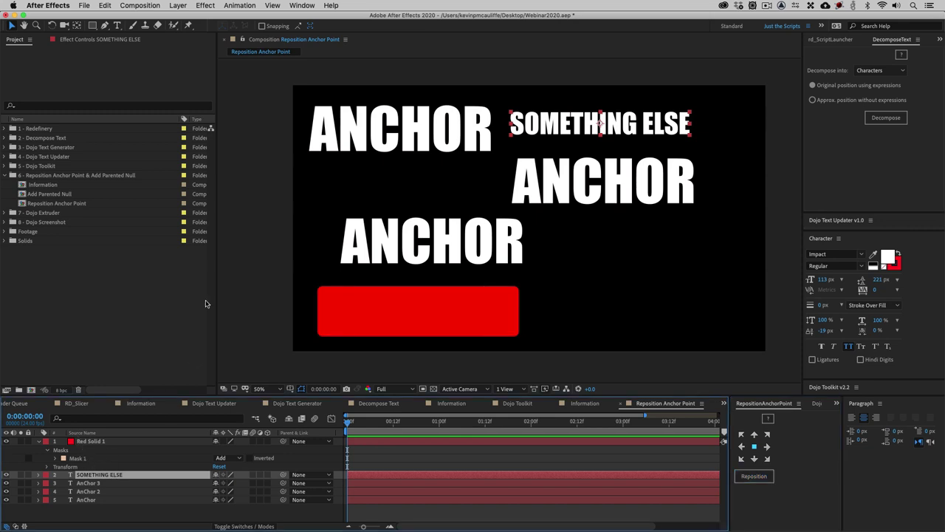
click(77, 25)
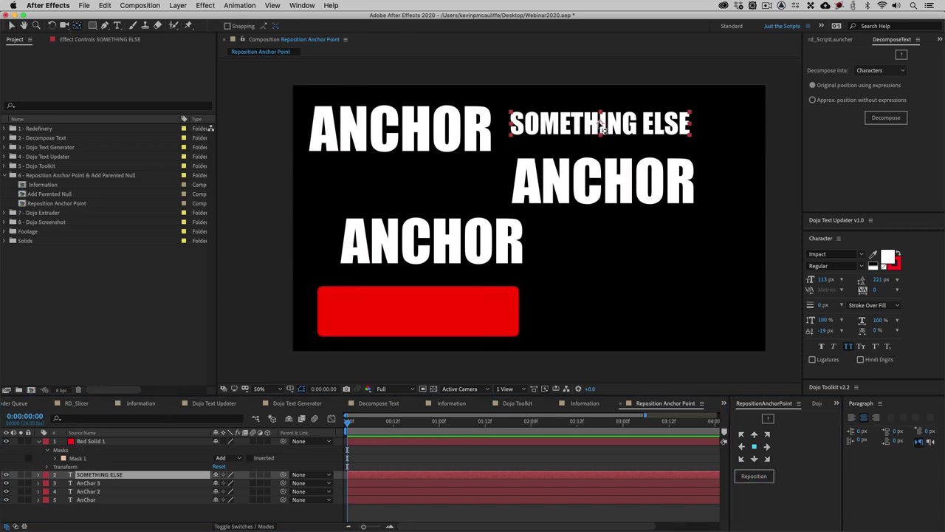
drag(600, 122, 539, 133)
Shift the right-hand ANCHOR's anchor point left, select Red Solid 1, and save the project
click(441, 146)
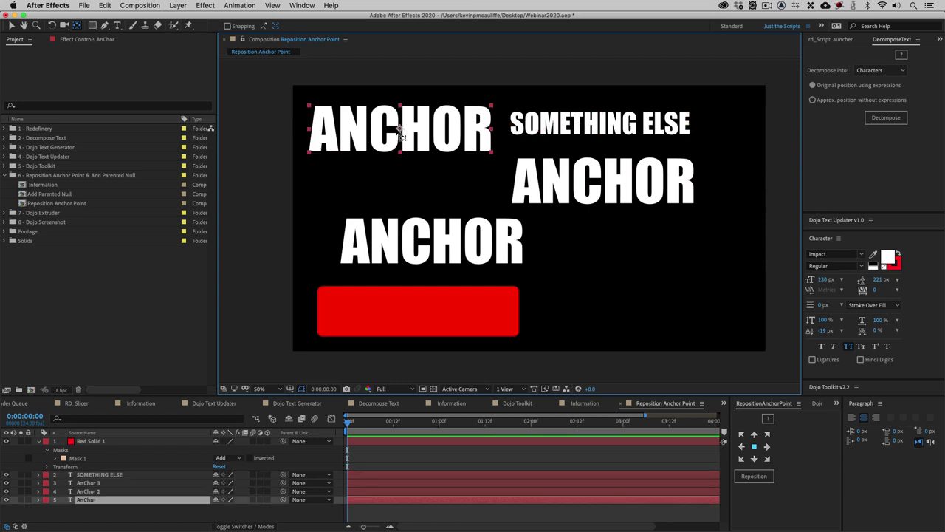
click(558, 189)
drag(600, 185, 460, 179)
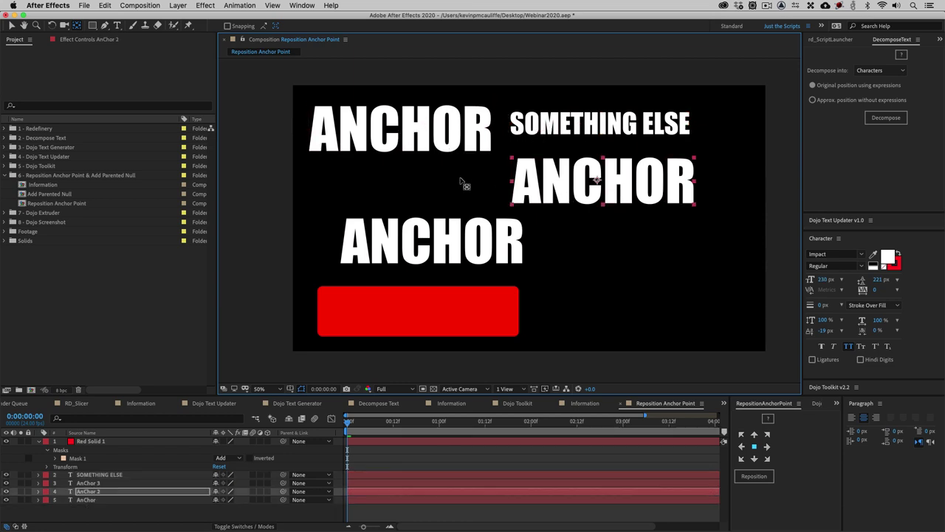
click(470, 243)
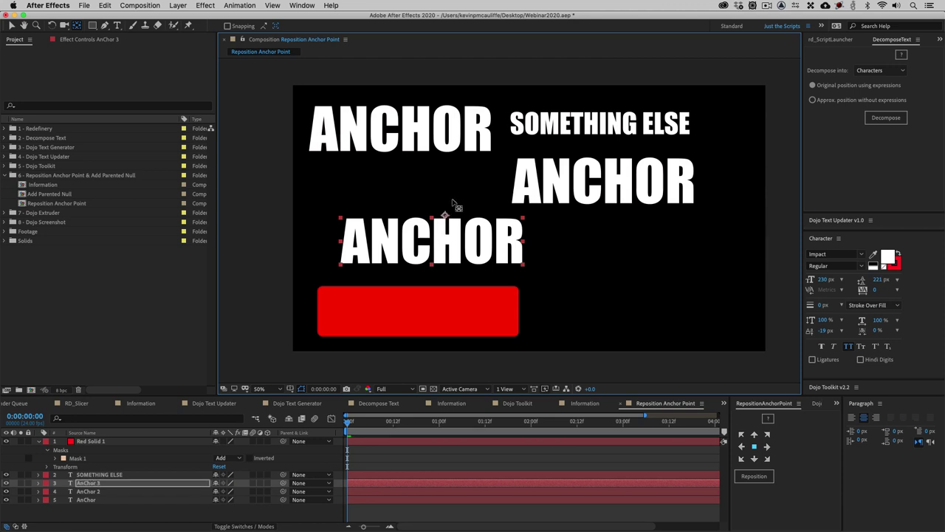
click(449, 313)
key(Return)
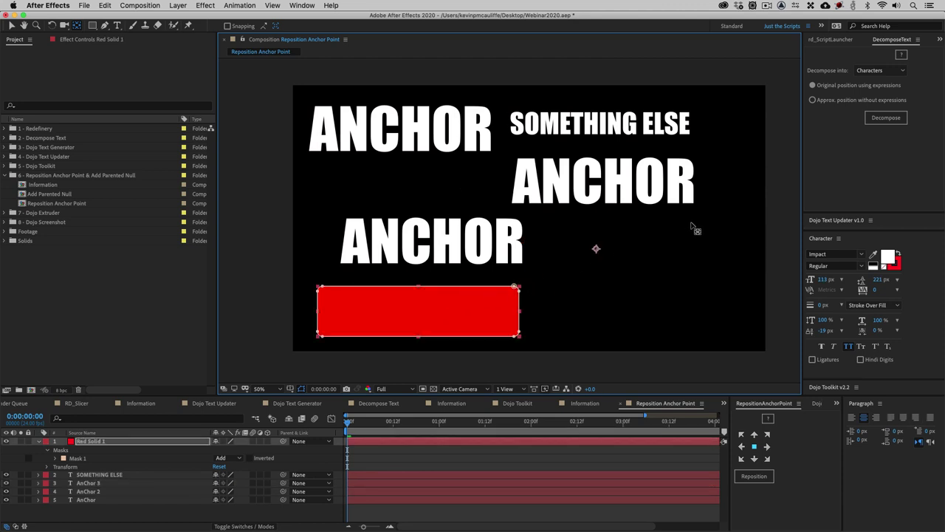
key(super+s)
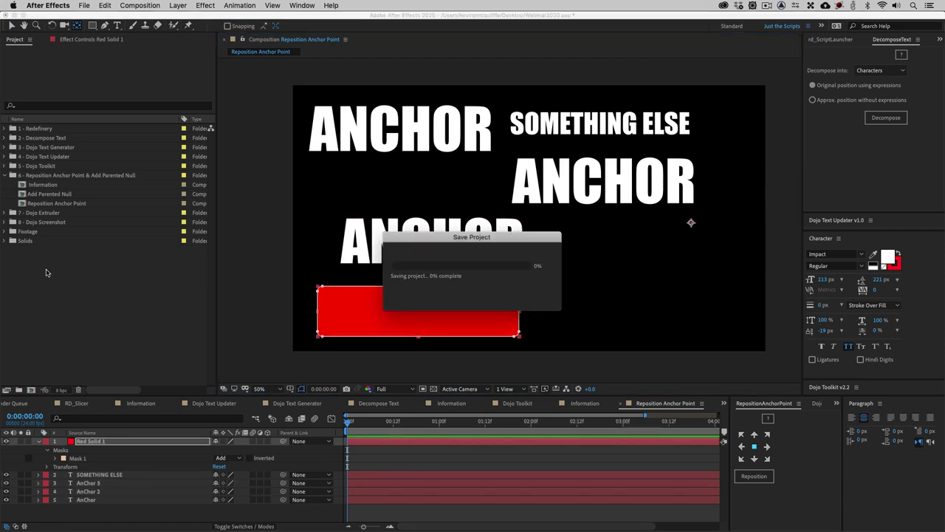
Open the Add Parented Null comp, select the top clip layer, and close the Paragraph panel
double_click(43, 194)
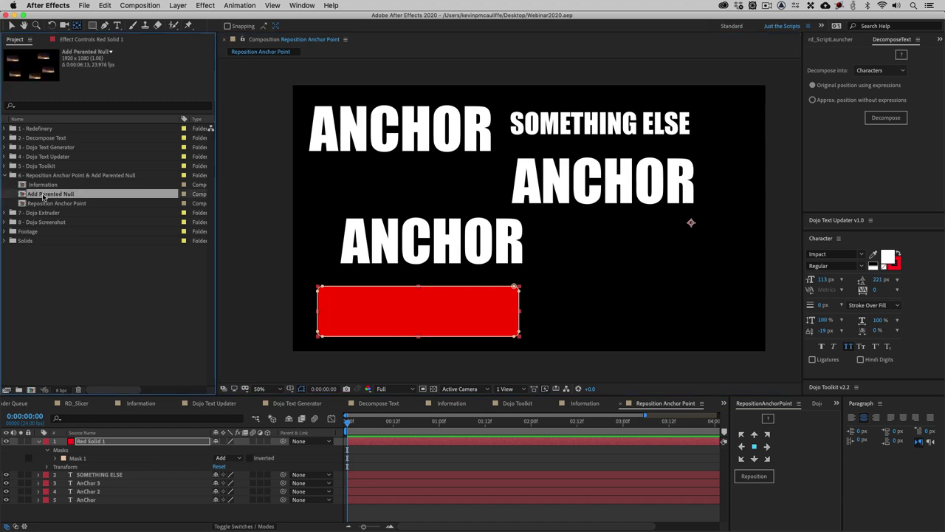
click(111, 442)
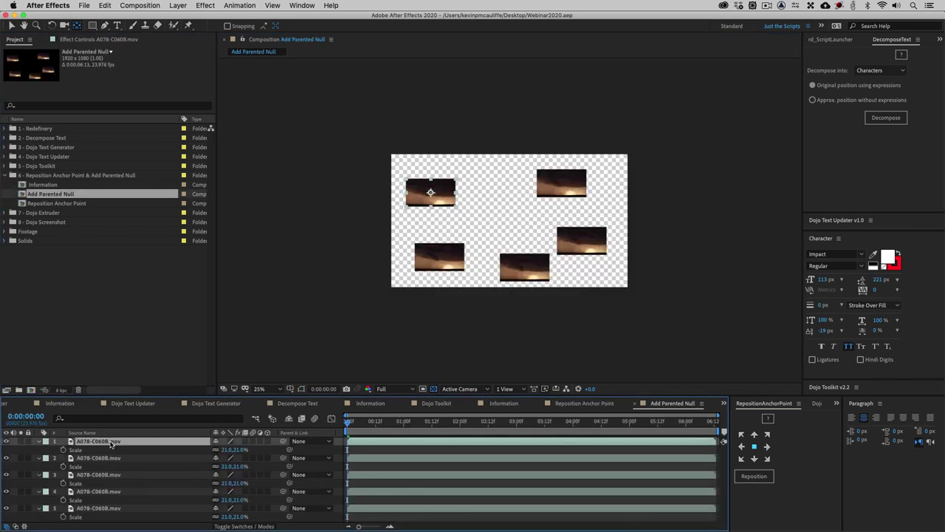
key(super+a)
key(s)
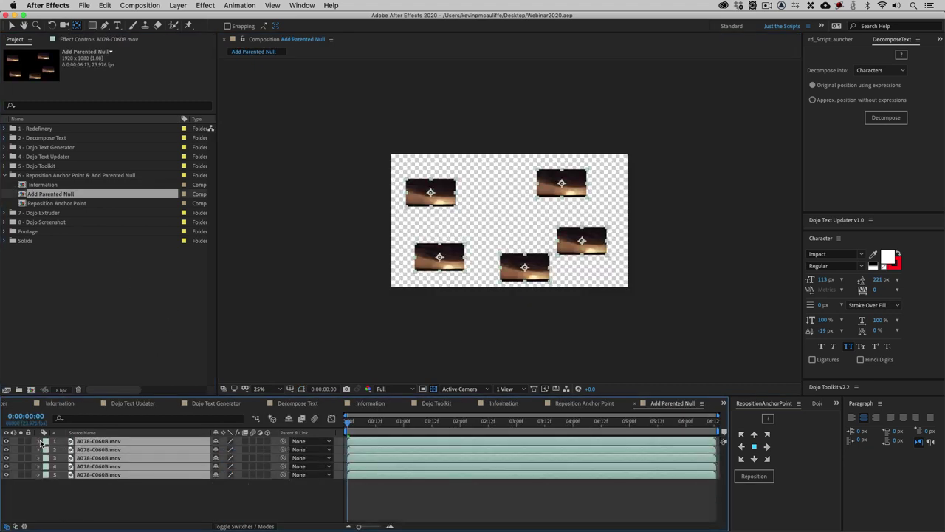
click(123, 499)
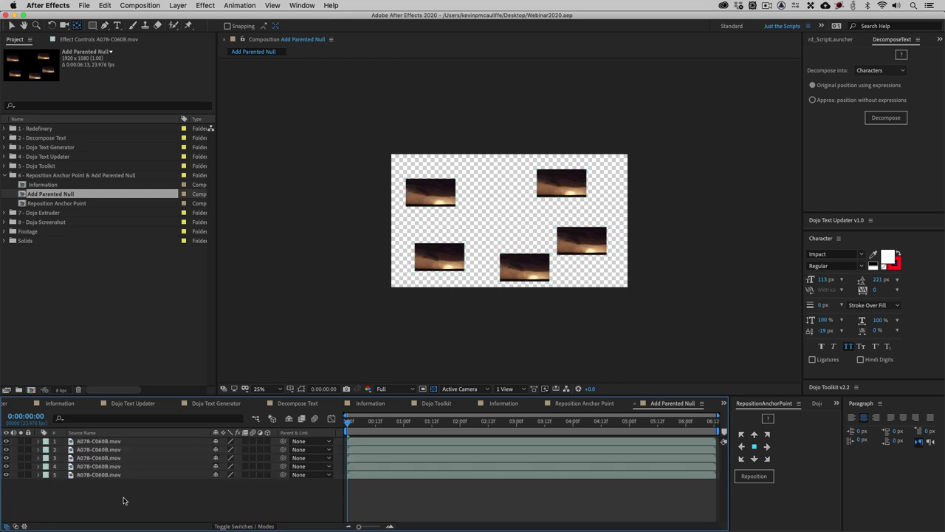
click(114, 441)
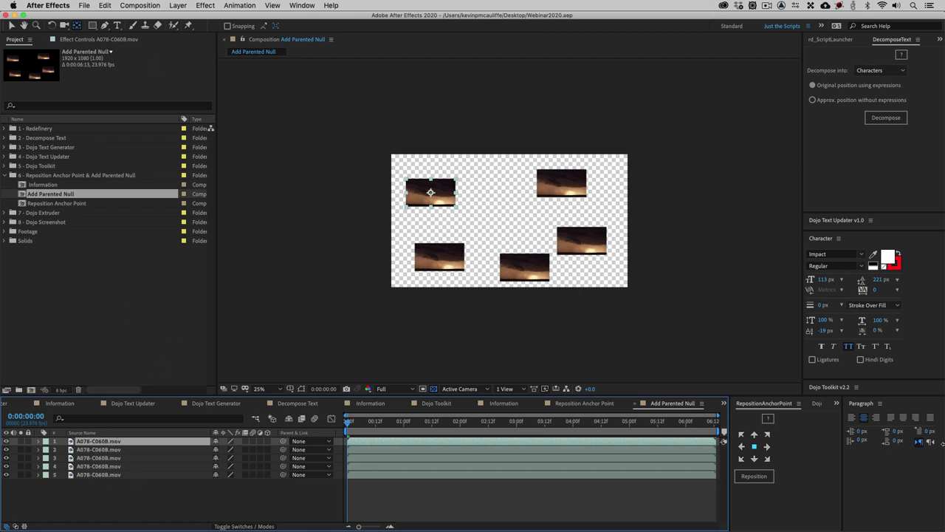
click(880, 403)
click(854, 413)
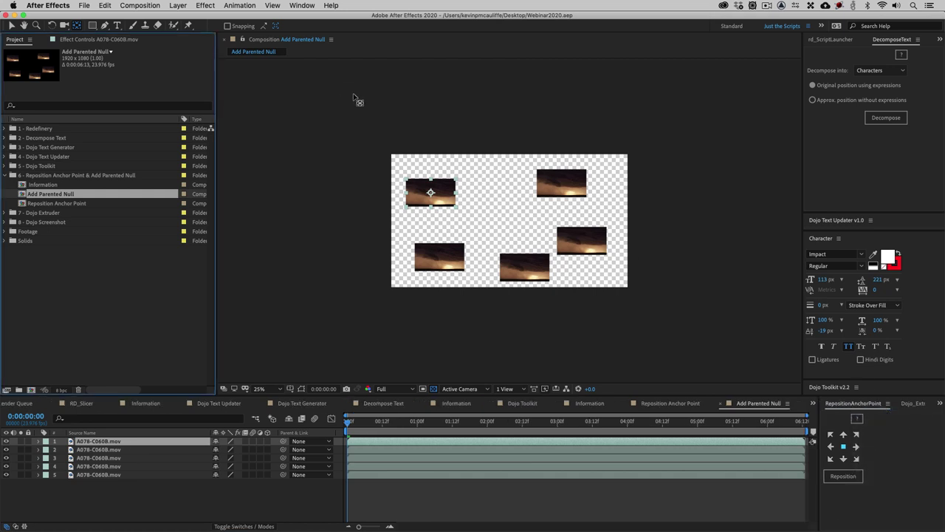
Run Add Parented Null to Each Selected Layer, then delete the resulting Null 7 layer
click(307, 5)
scroll(347, 258, down, 5)
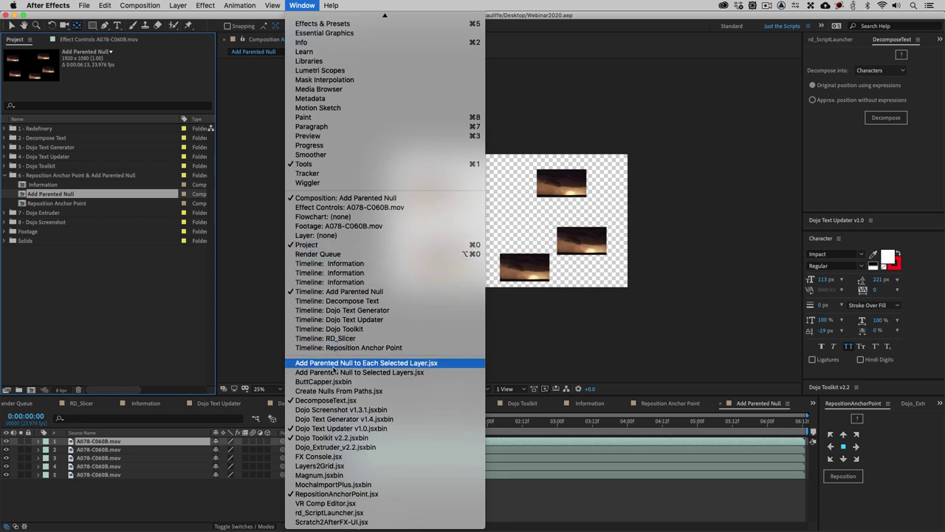
click(378, 363)
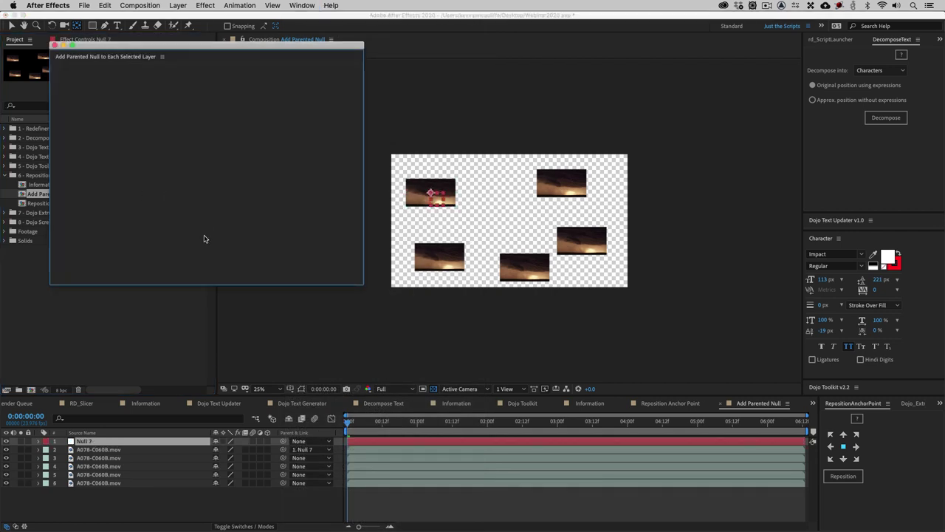
click(53, 45)
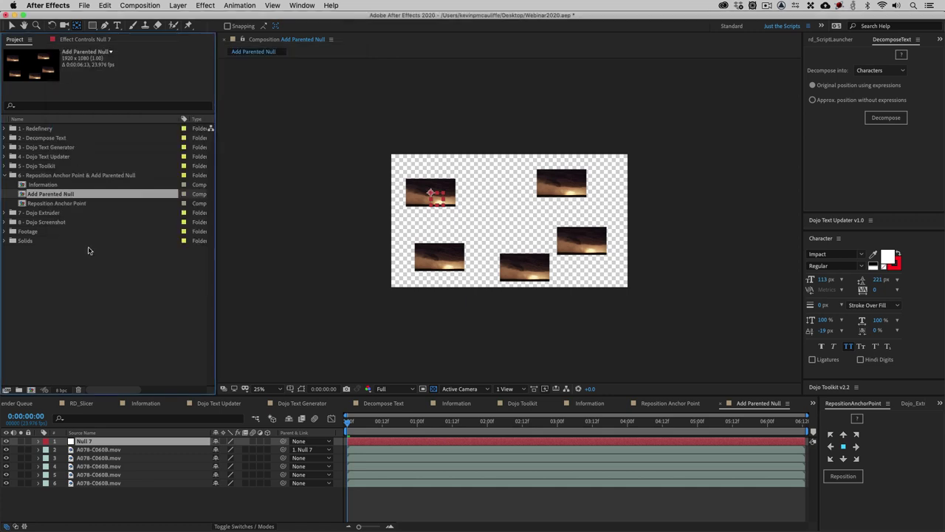
click(111, 449)
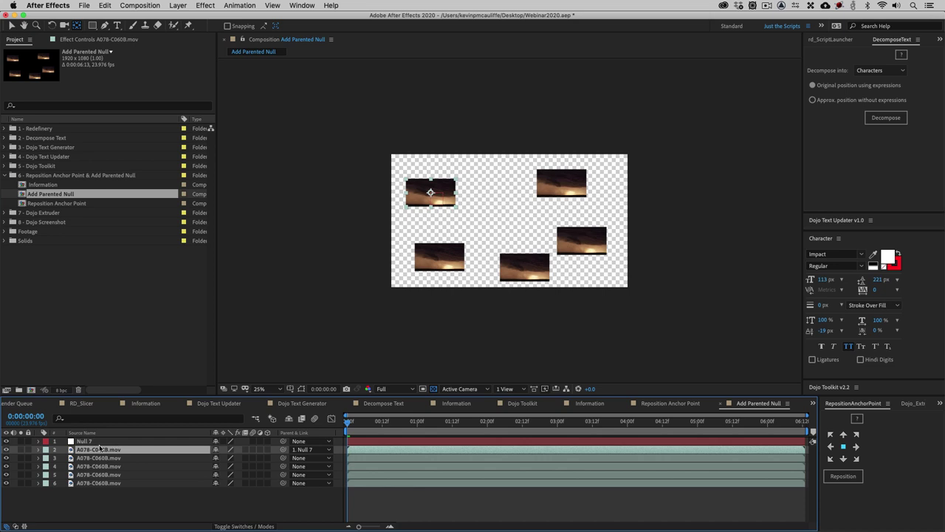
click(100, 440)
key(Delete)
shift+click(104, 474)
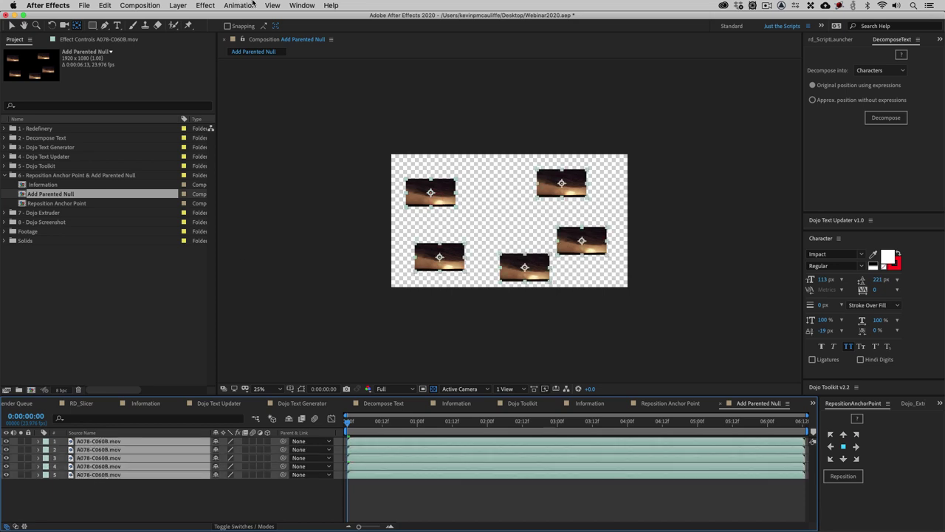
click(302, 5)
scroll(347, 329, down, 5)
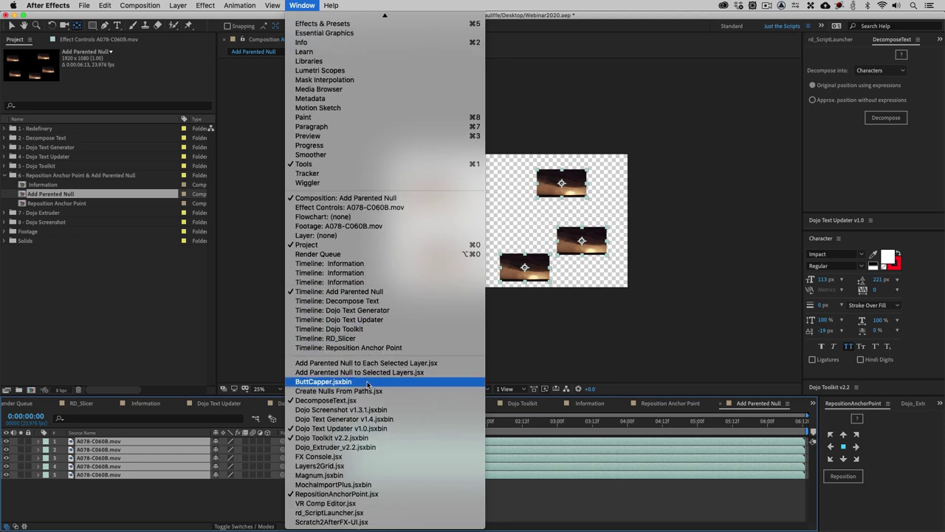
click(338, 373)
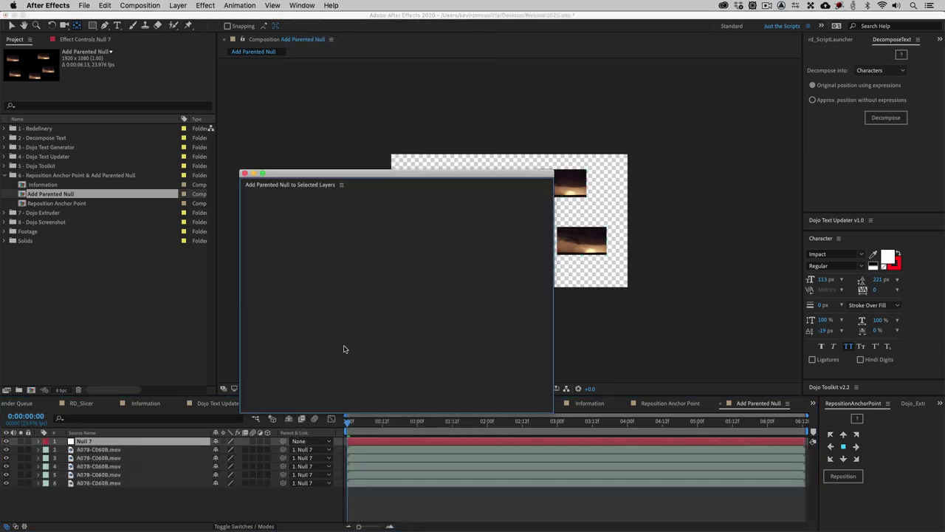
drag(272, 177, 499, 362)
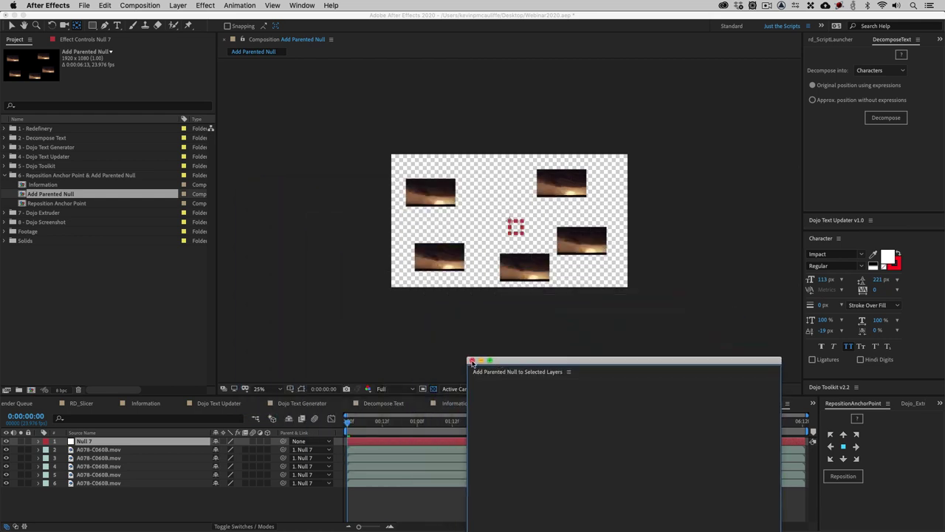
click(470, 358)
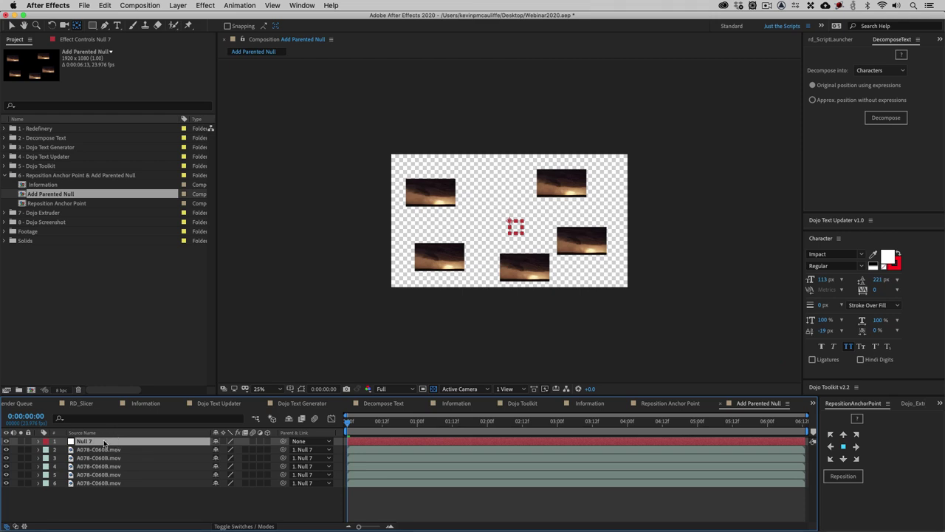
key(Delete)
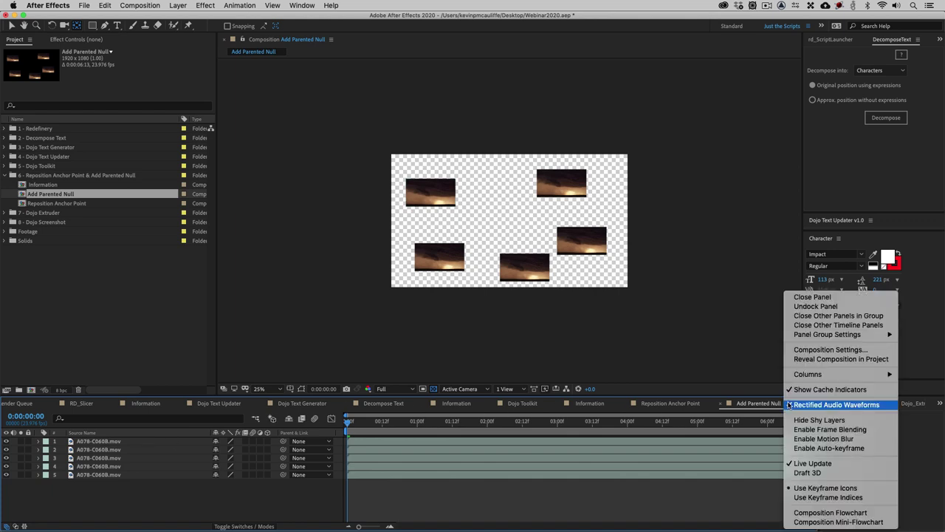
Close the other timeline panels and the Add Parented Null timeline
click(788, 403)
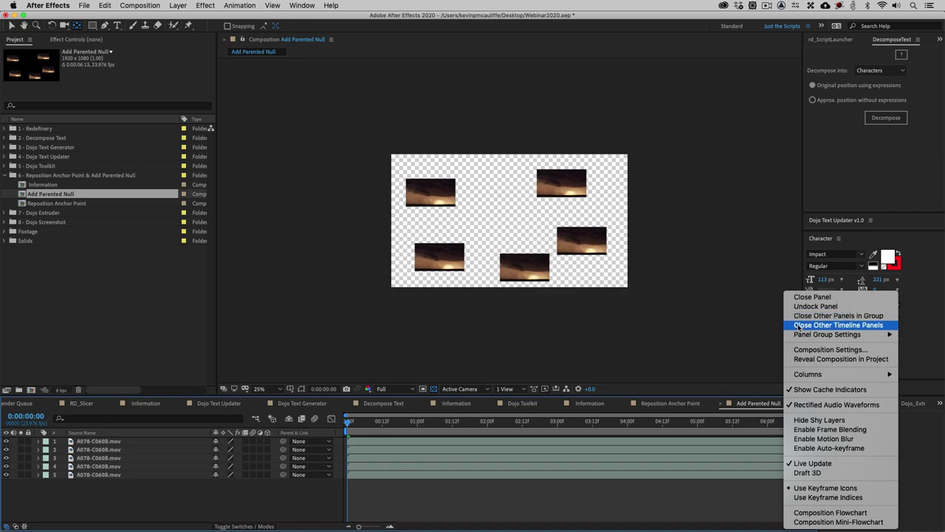
click(797, 325)
click(135, 404)
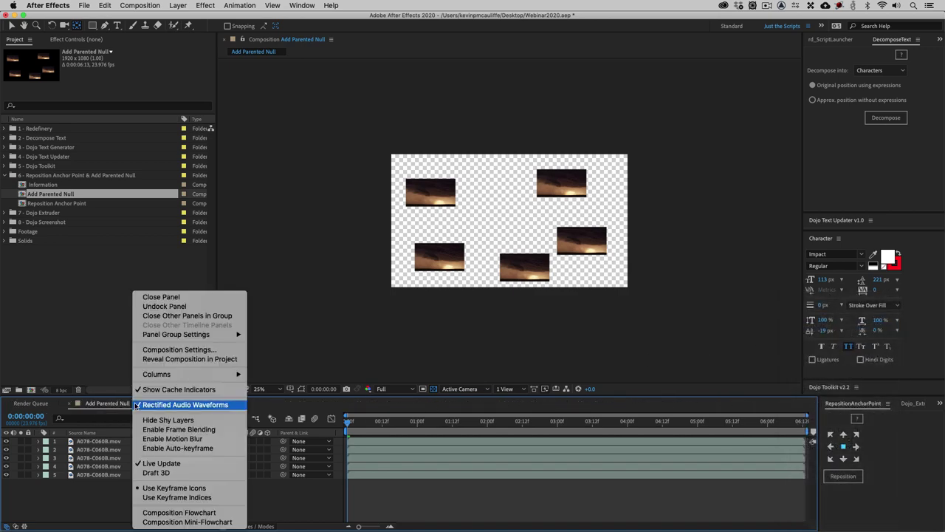
click(166, 299)
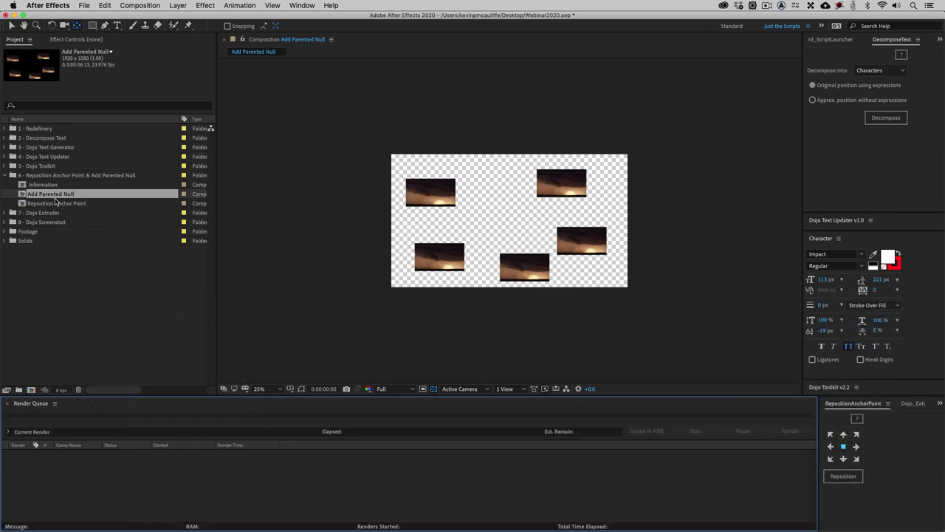
Open the Information comp, save the project, collapse folder 6 and expand the Dojo Extruder folder
double_click(42, 185)
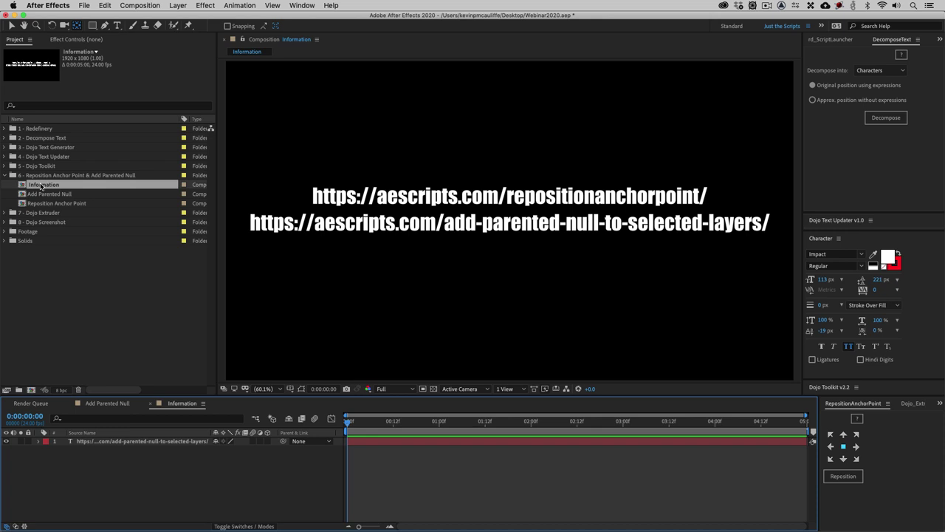
key(super+s)
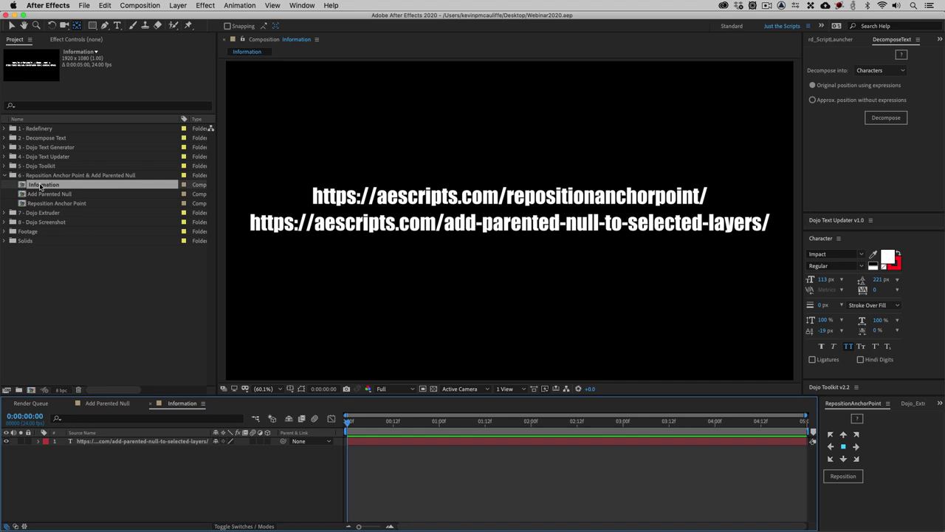
click(6, 177)
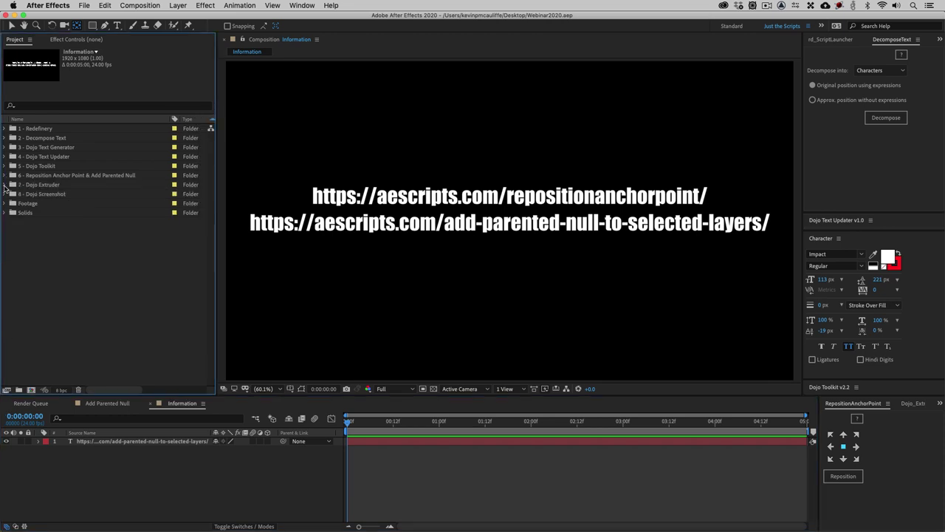
click(5, 186)
Open the Information 2 comp, then the Dojo Extruder comp with the ROGUE ONE title
double_click(22, 194)
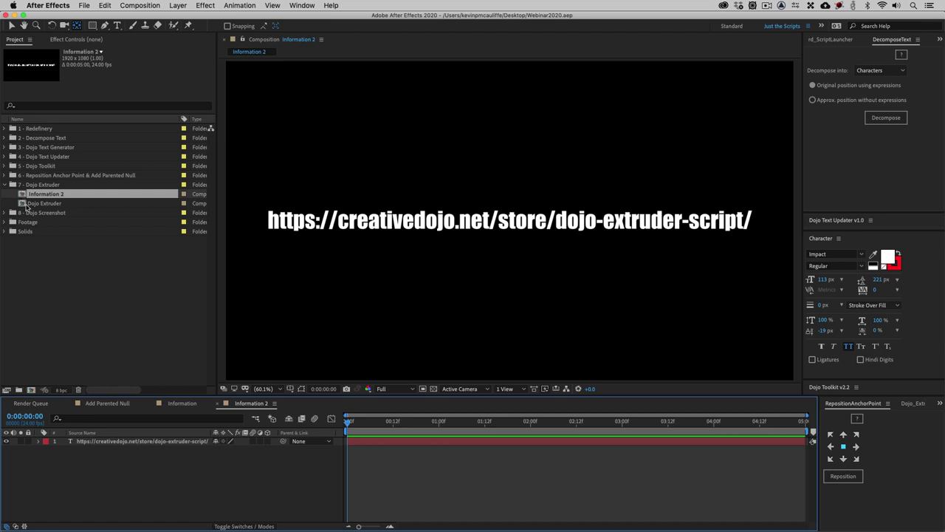
double_click(33, 204)
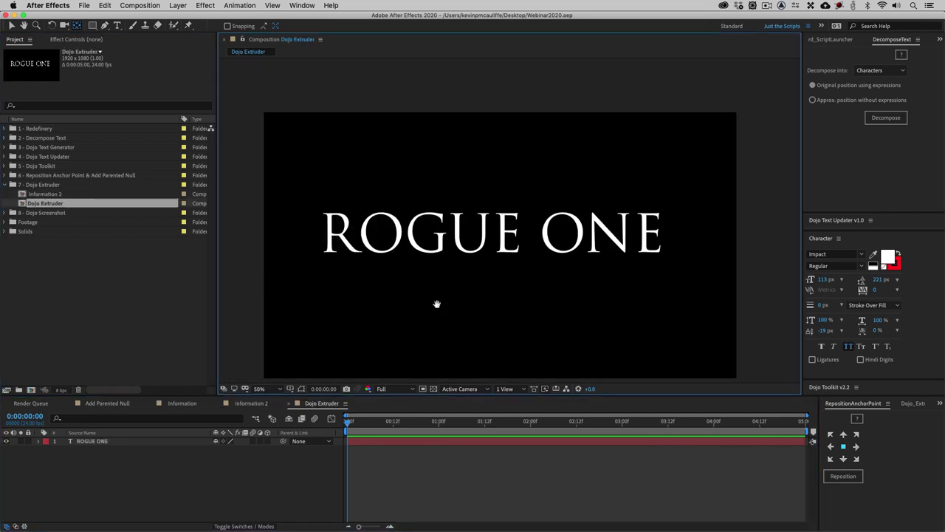
drag(436, 302, 443, 252)
click(115, 442)
double_click(115, 442)
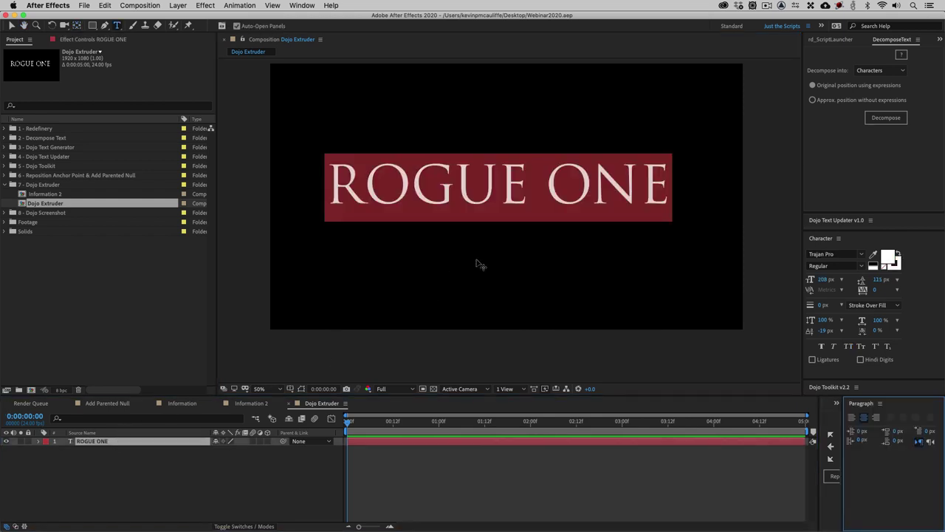
drag(668, 186, 548, 188)
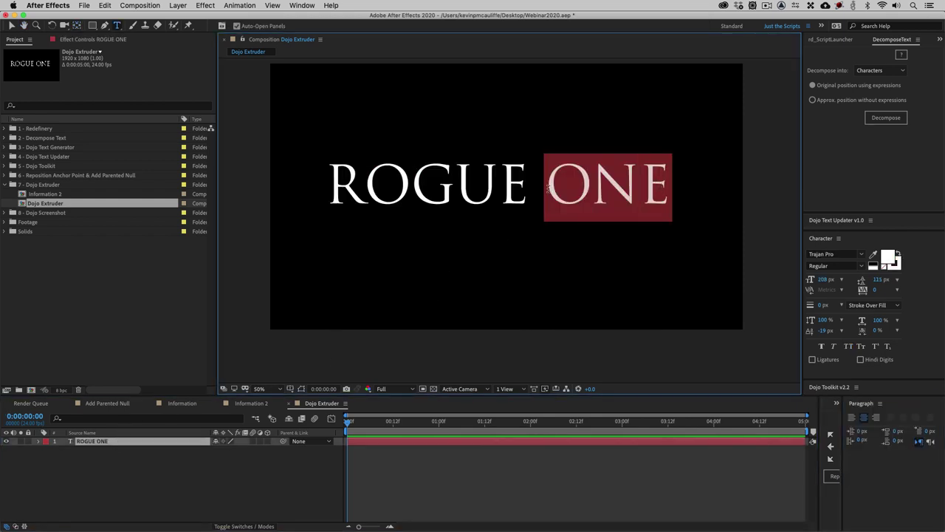
text(TWO)
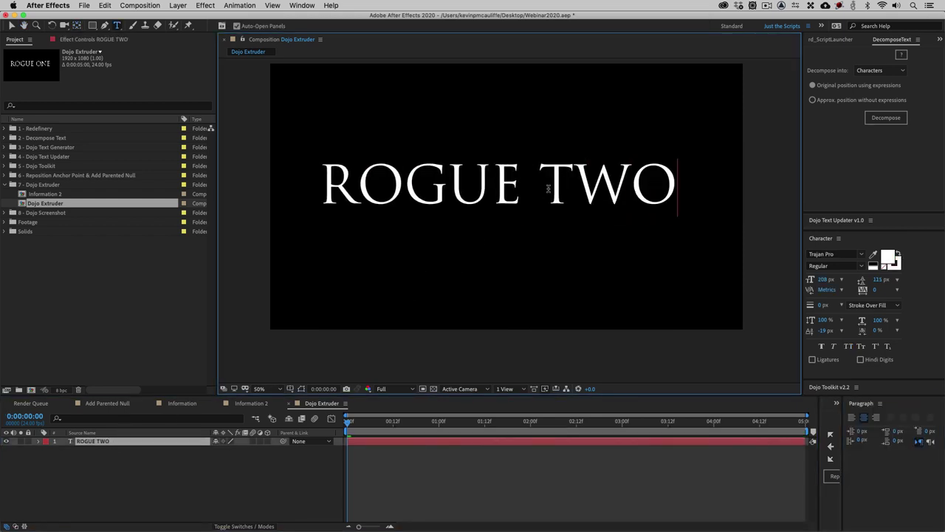
key(Left)
key(Left)
key(alt+Right)
key(alt+Right)
key(alt+Right)
key(alt+Right)
key(alt+Right)
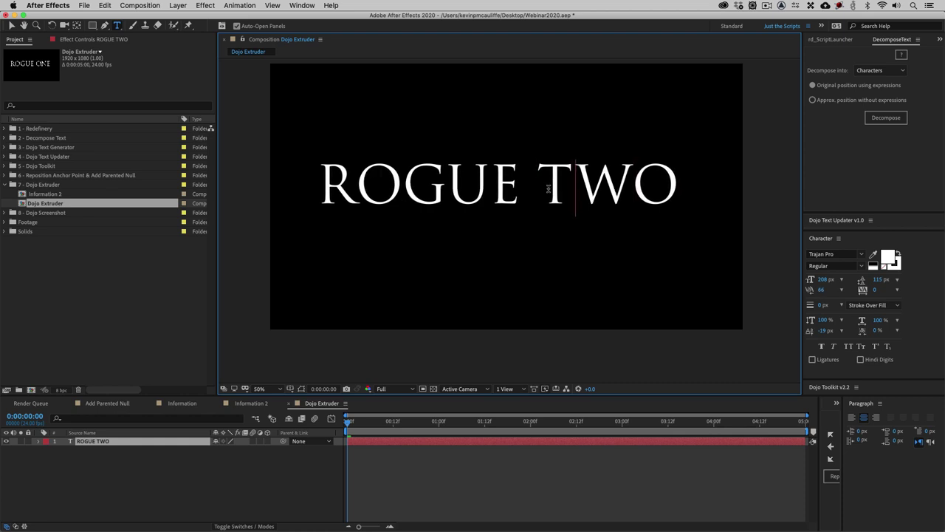
click(148, 468)
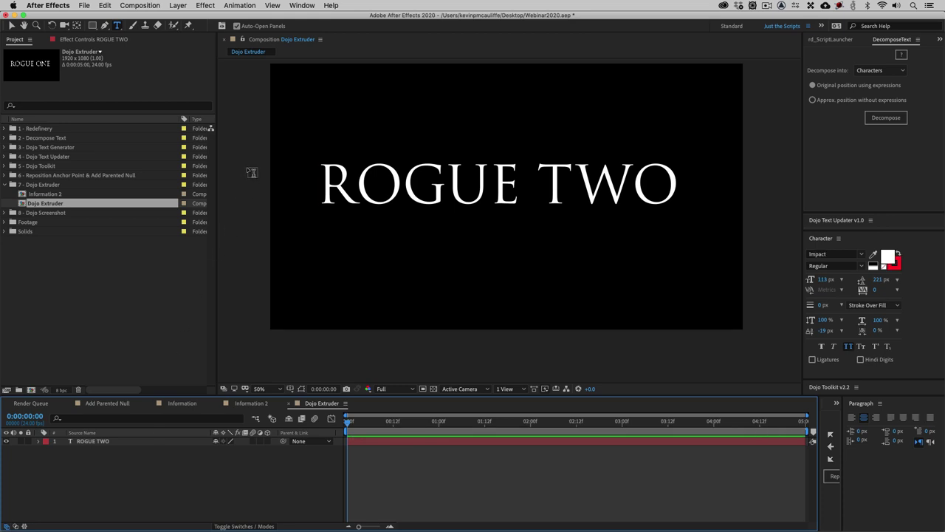
click(106, 441)
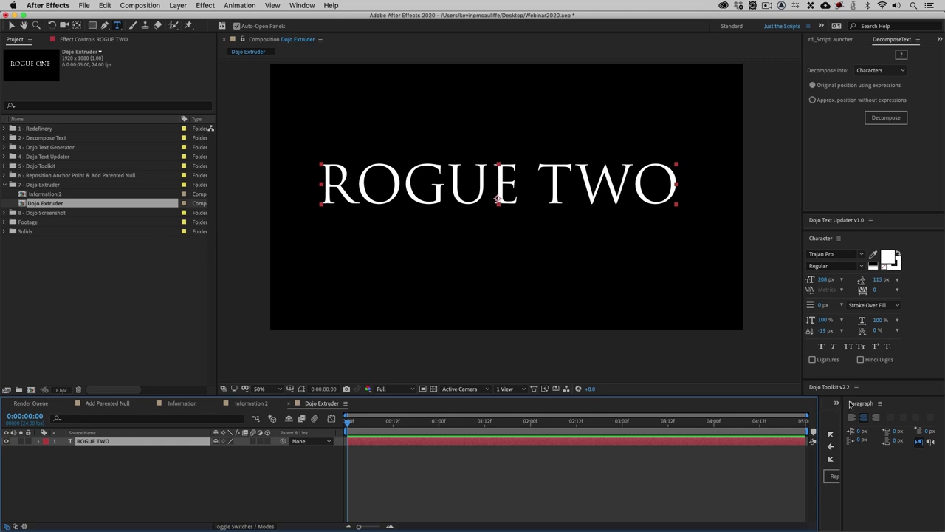
click(878, 404)
click(793, 413)
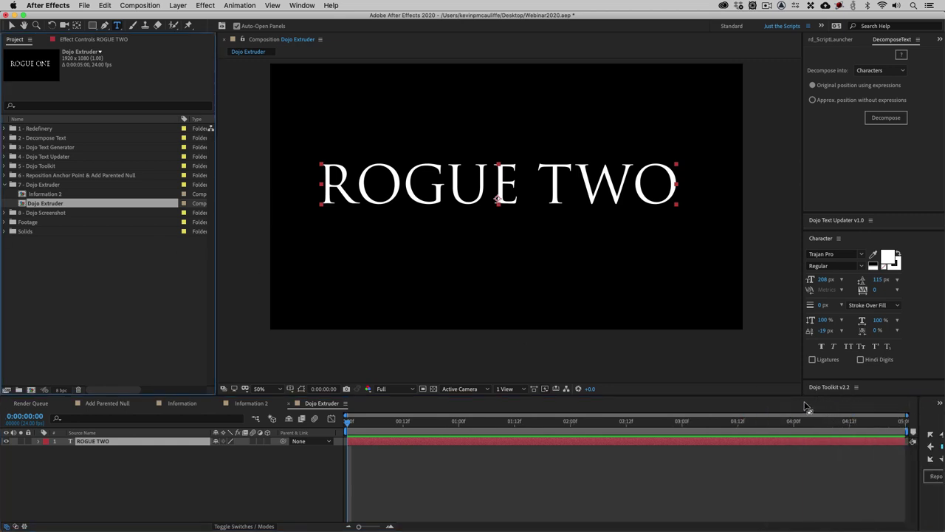
Extrude the ROGUE TWO text into 3D with Dojo Extruder using 20 extrusion copies
drag(920, 438, 801, 440)
click(902, 404)
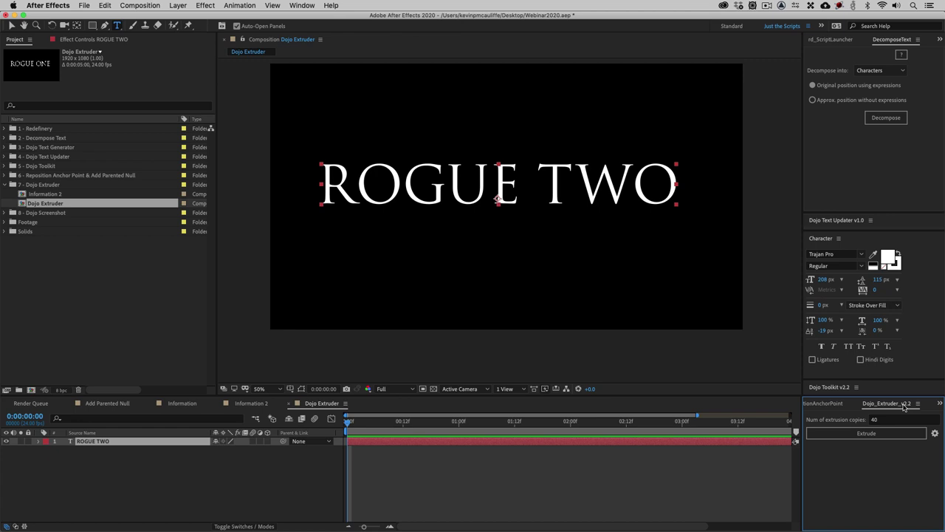
click(839, 418)
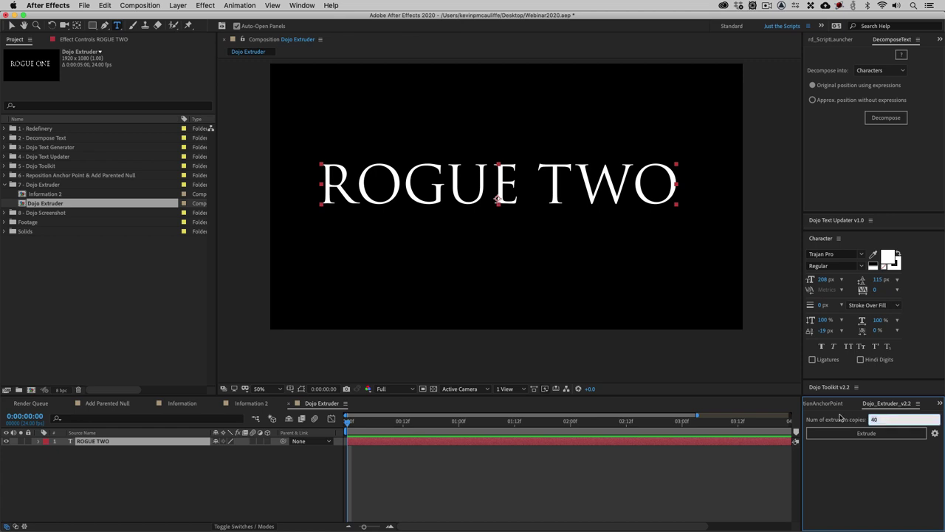
text(20)
key(Return)
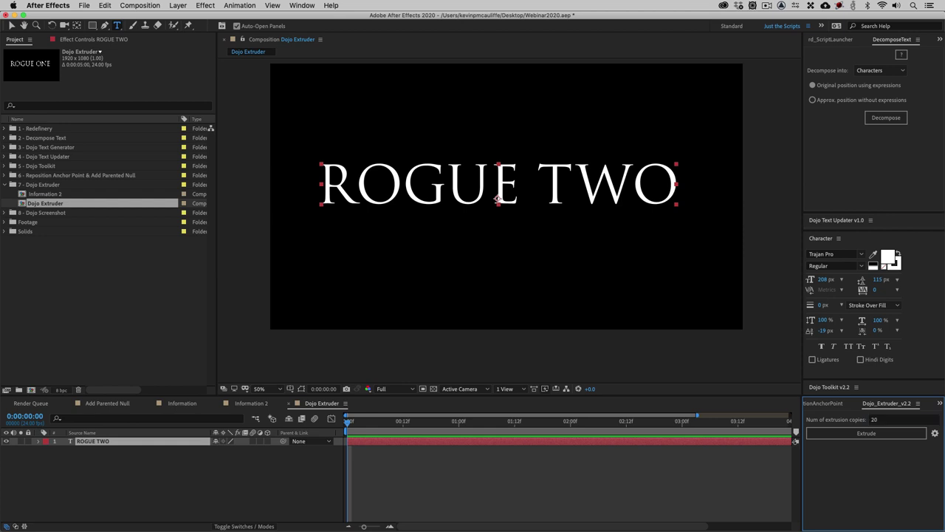
click(852, 433)
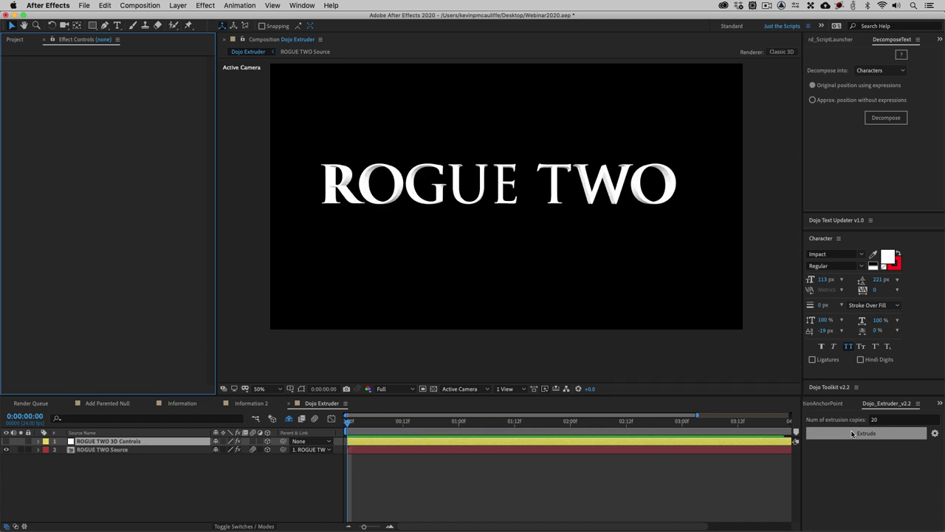
Zoom in on the extruded 3D text, then switch to the Information 2 comp
scroll(443, 206, up, 2)
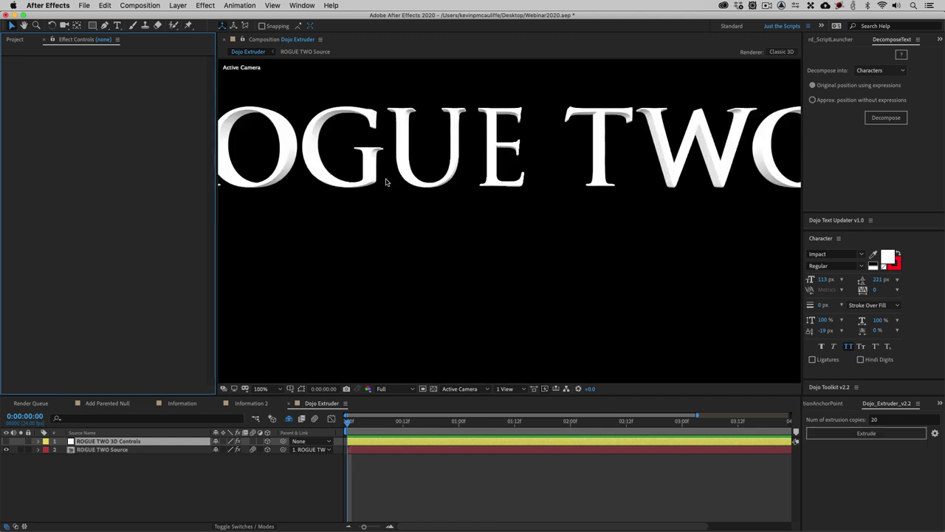
drag(386, 181, 554, 218)
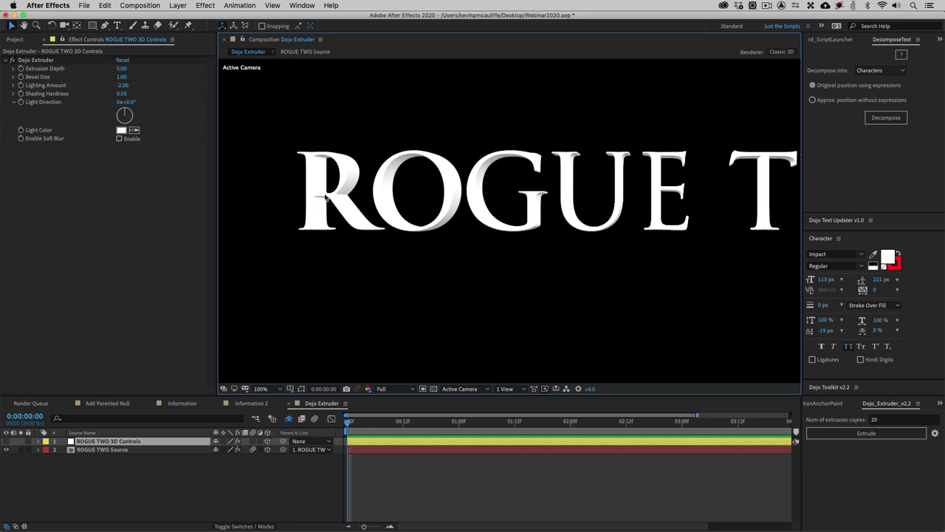
click(251, 404)
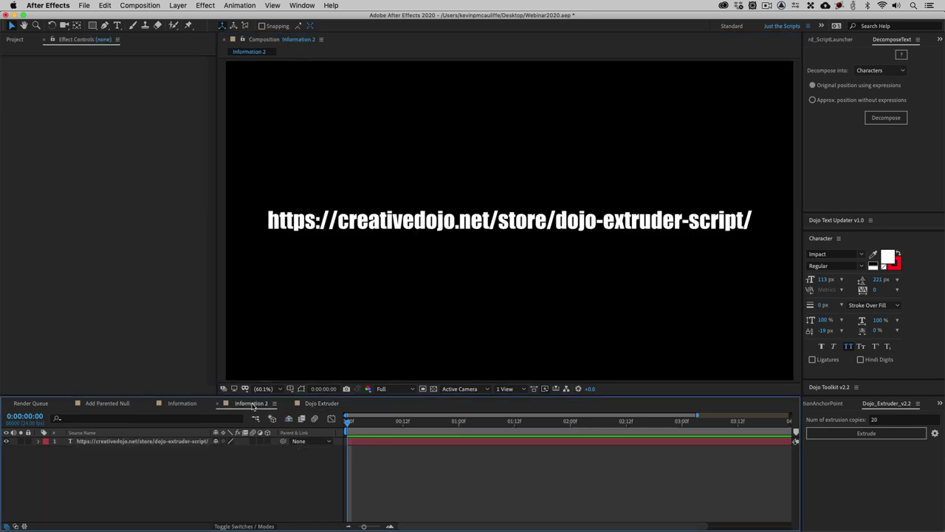
click(275, 403)
Close the Information 2, Information and Add Parented Null timeline panels
click(291, 294)
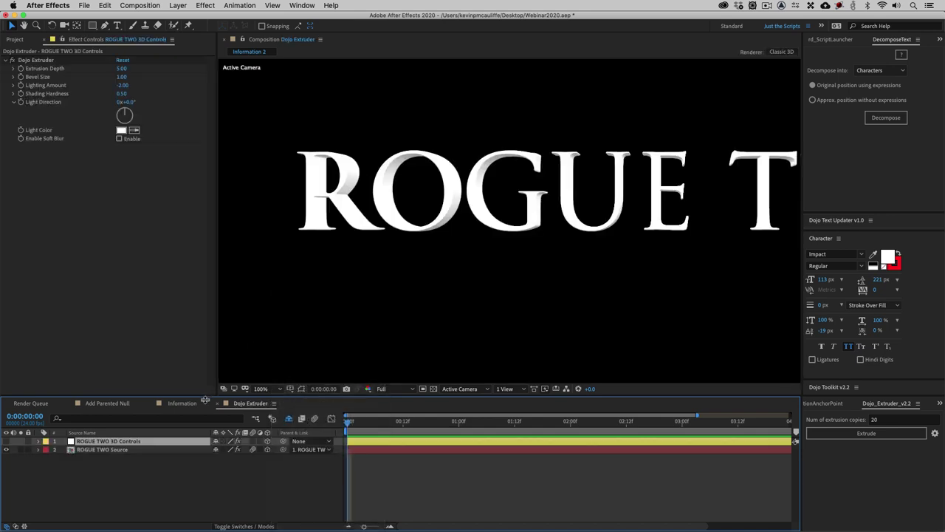
click(205, 401)
click(204, 403)
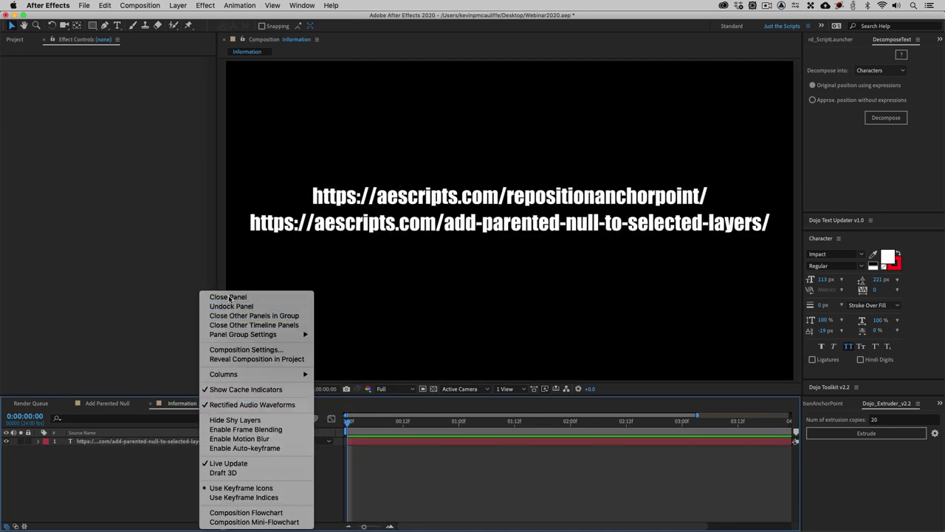
click(229, 298)
click(118, 403)
click(138, 403)
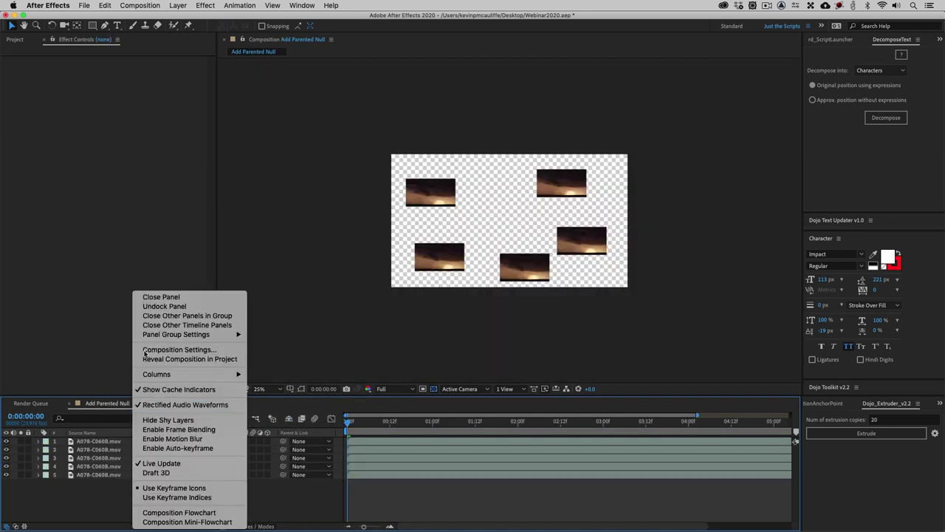
click(157, 297)
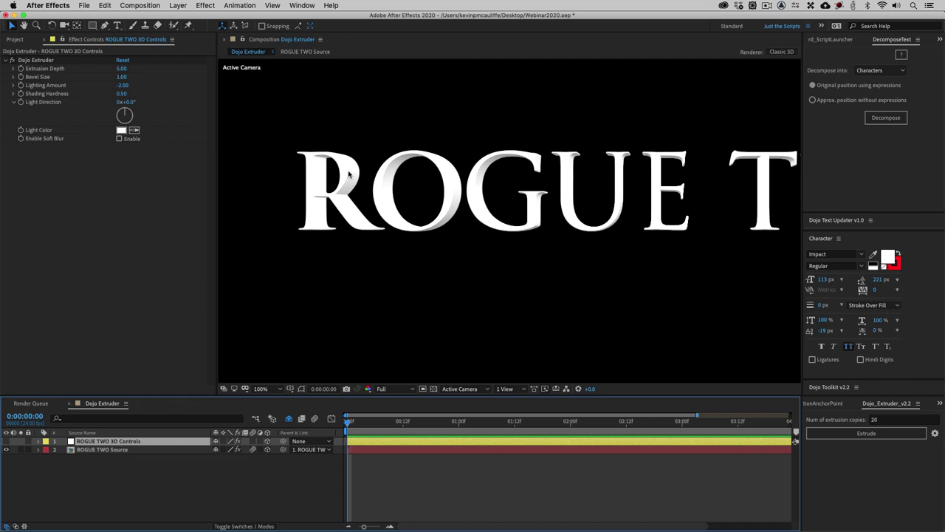
Unhide the shy ROGUE TWO copies, enlarge the timeline, and reveal Position for layers 2–21
click(289, 421)
drag(292, 397, 336, 251)
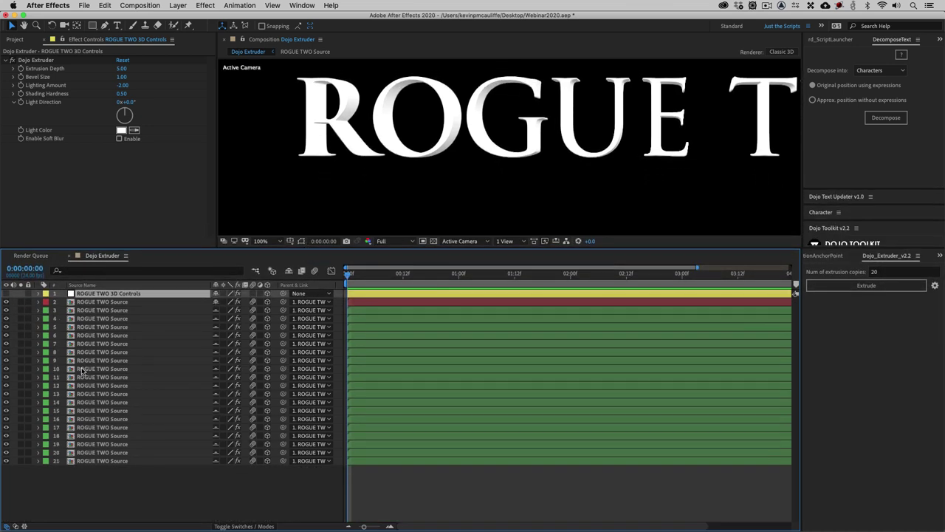
click(111, 302)
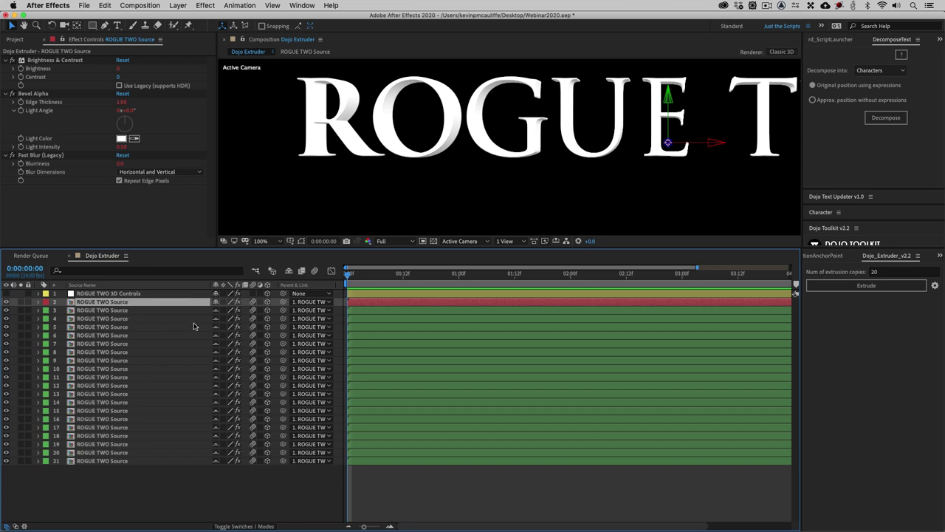
shift+click(111, 461)
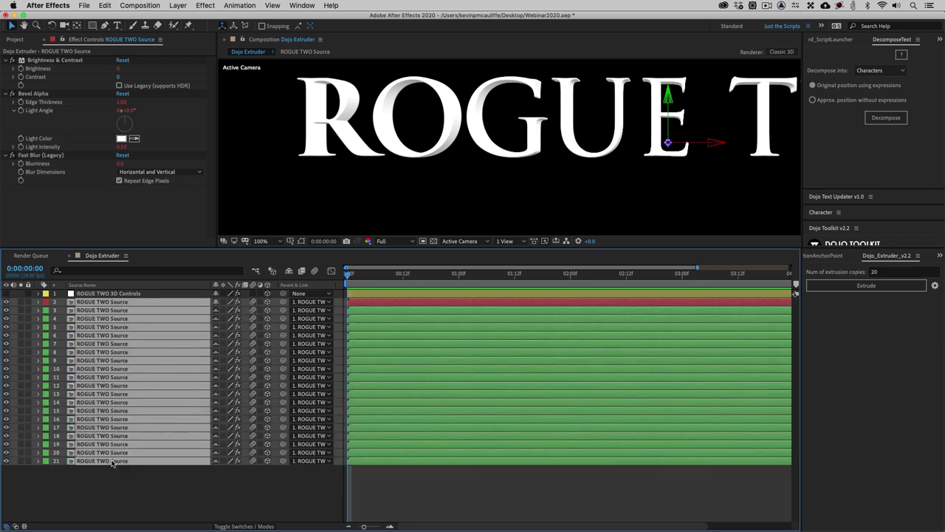
key(p)
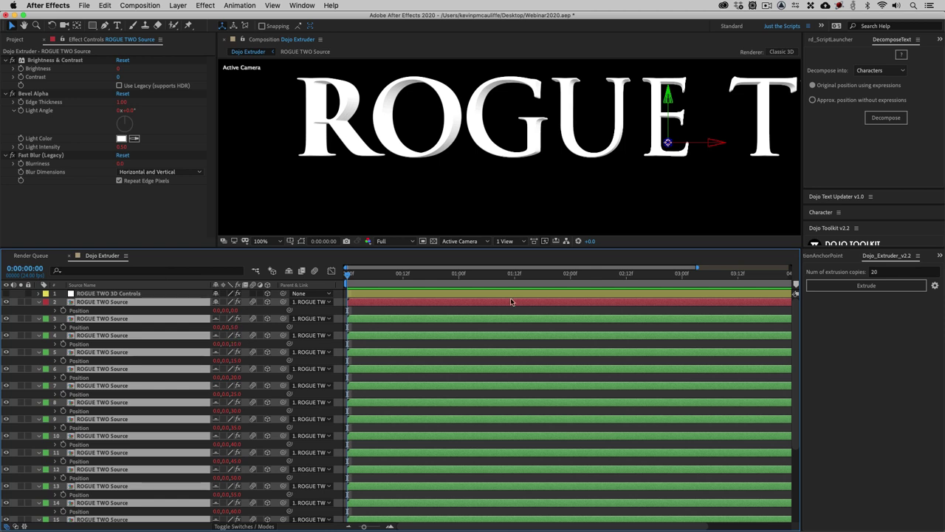
scroll(178, 379, down, 5)
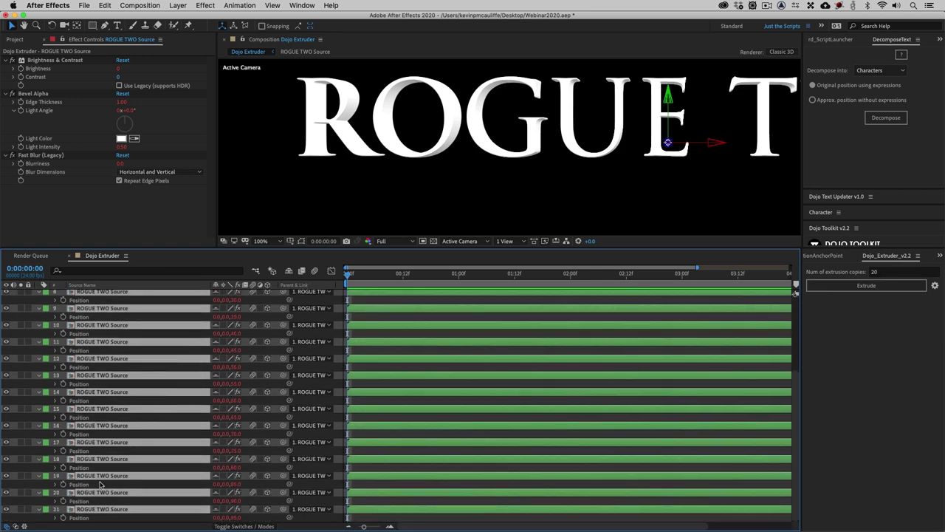
scroll(107, 373, up, 5)
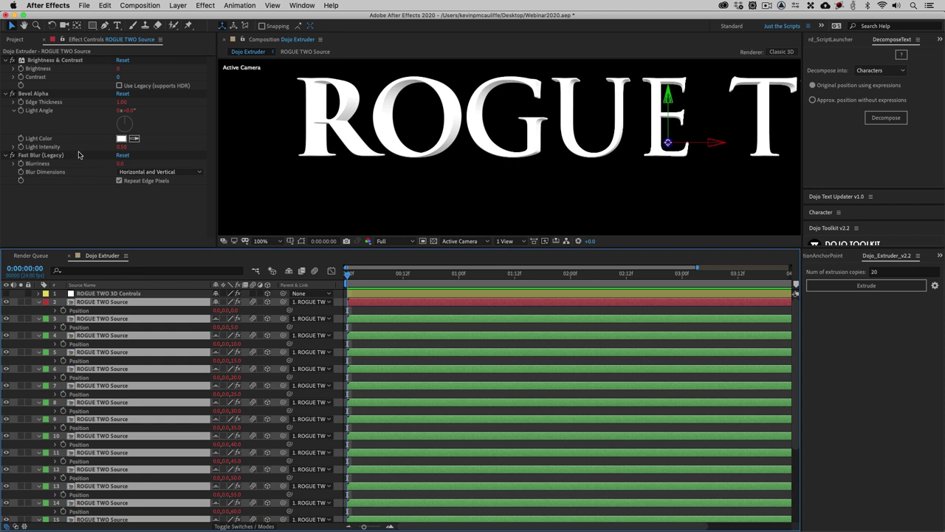
Set the ROGUE TWO 3D Controls Extrusion Depth to 2
click(85, 294)
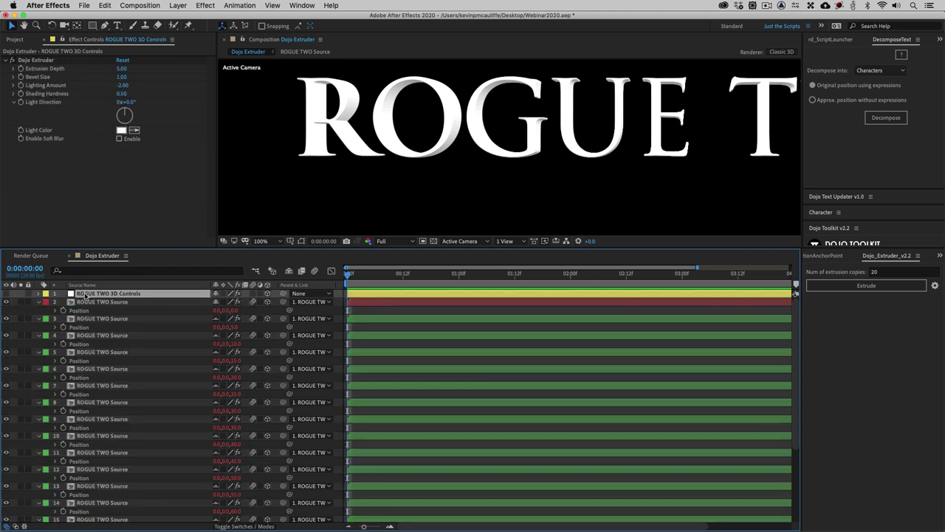
click(122, 69)
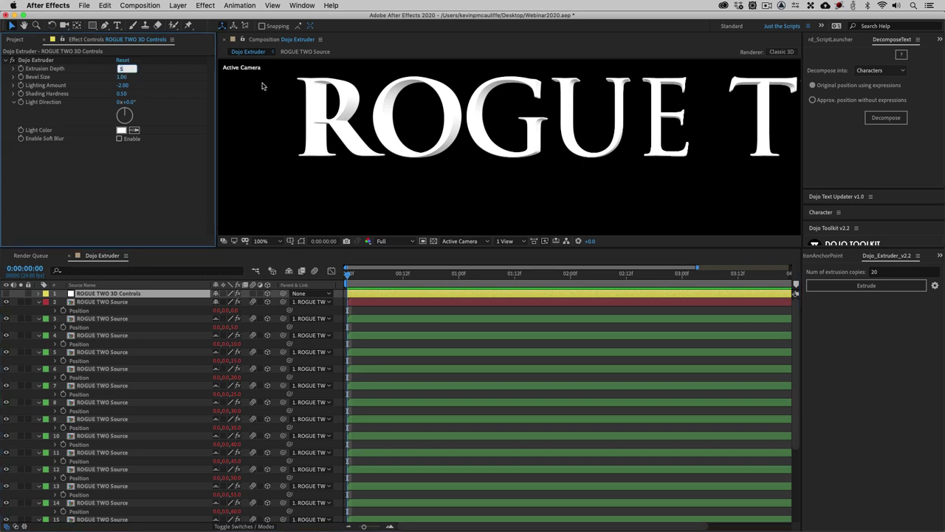
text(2)
key(Return)
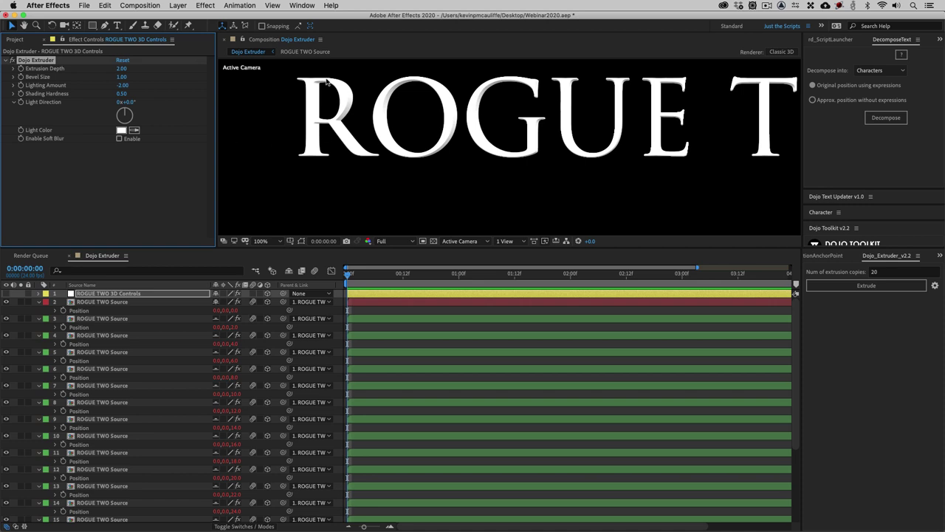
Scrub Bevel Size down to 0 and pan the view to inspect the flatter letters
drag(622, 160, 501, 171)
scroll(501, 170, down, 2)
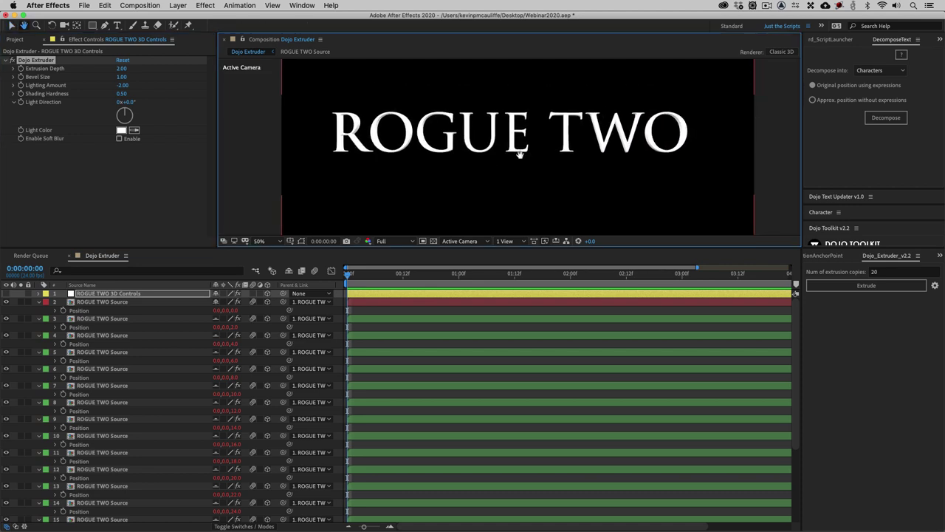
key(v)
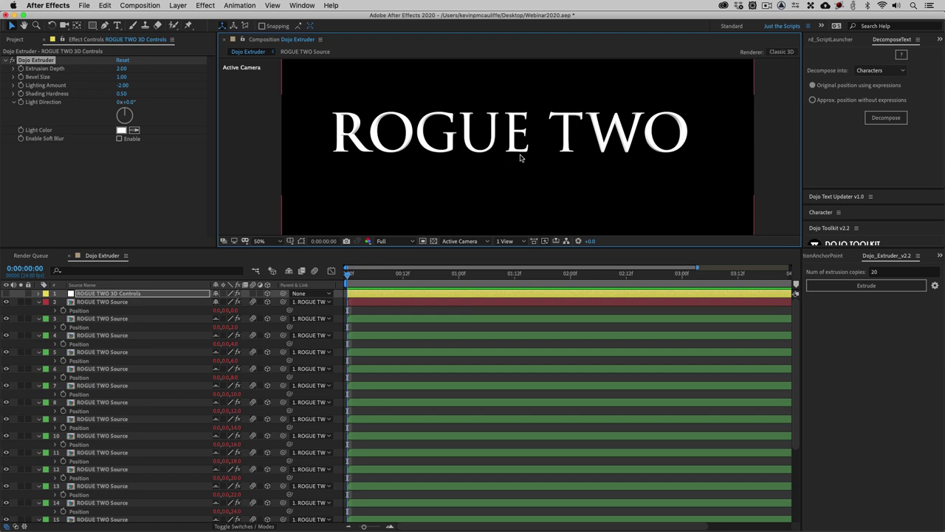
scroll(520, 157, up, 2)
scroll(460, 140, left, 5)
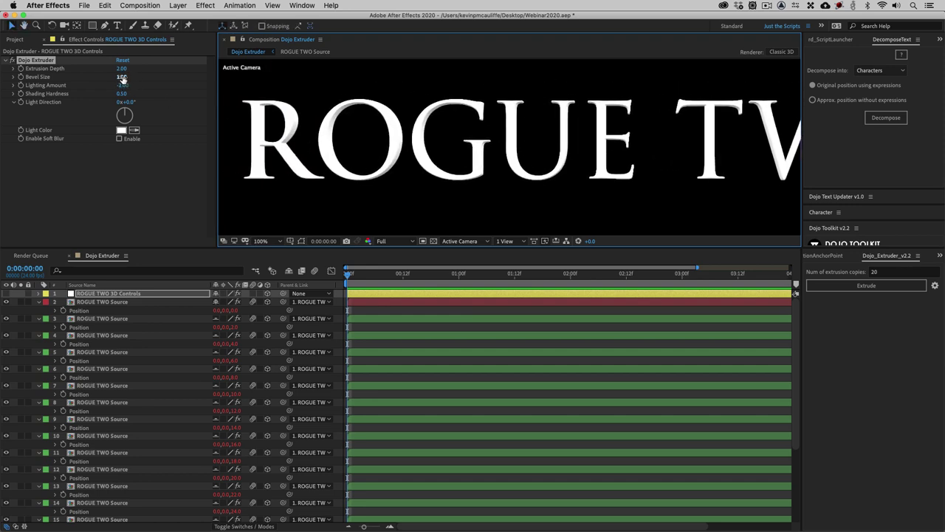
drag(121, 77, 50, 78)
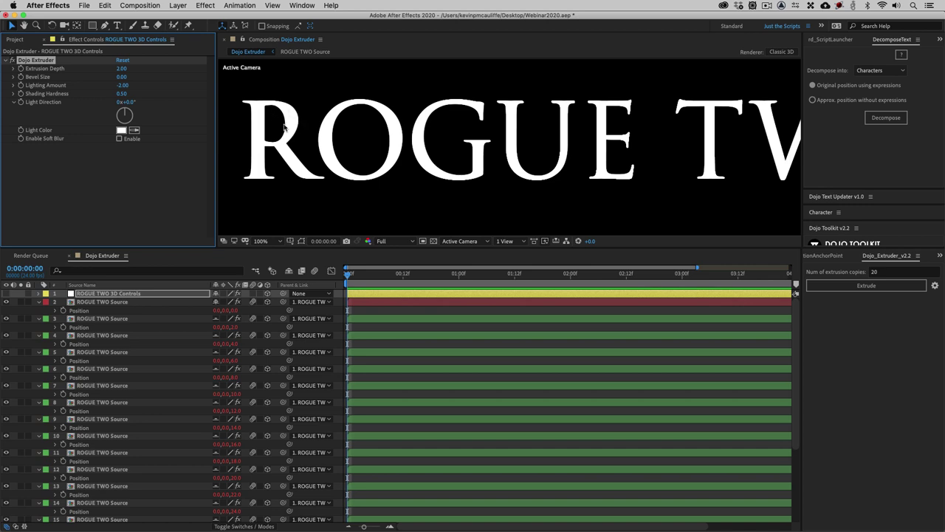
drag(415, 136, 584, 133)
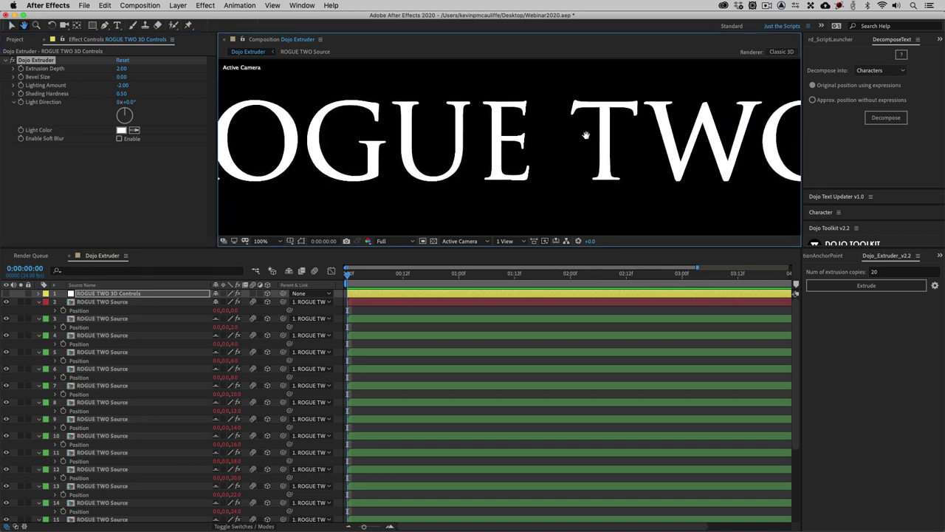
click(302, 5)
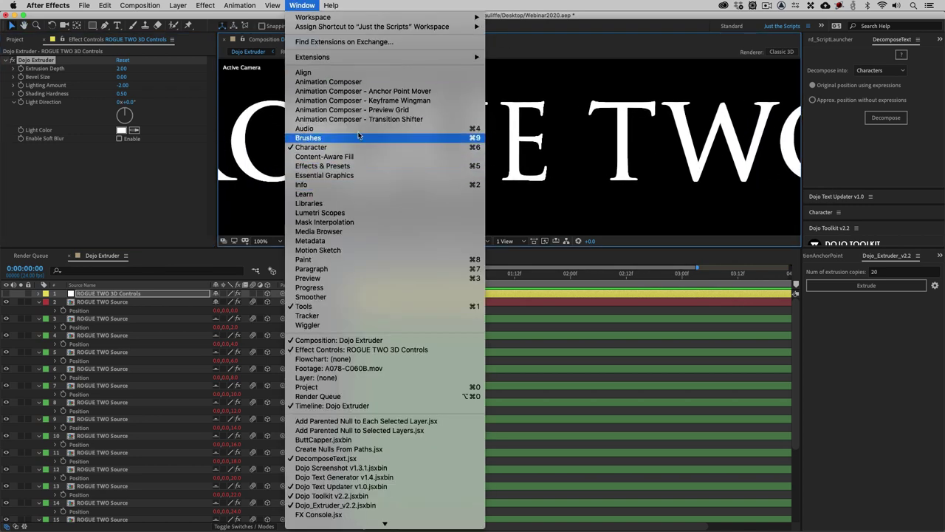
Apply Hue/Saturation to a ROGUE TWO Source layer with Master Lightness -50
click(472, 165)
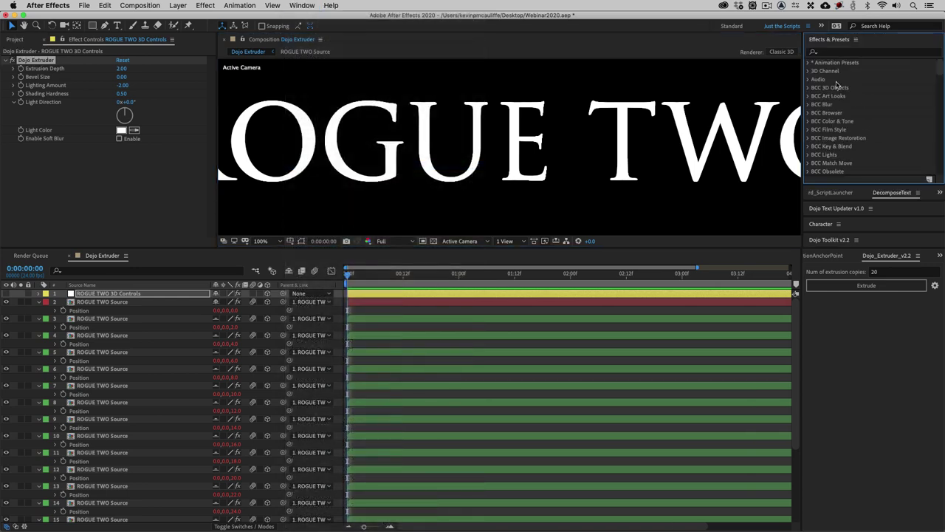
click(834, 53)
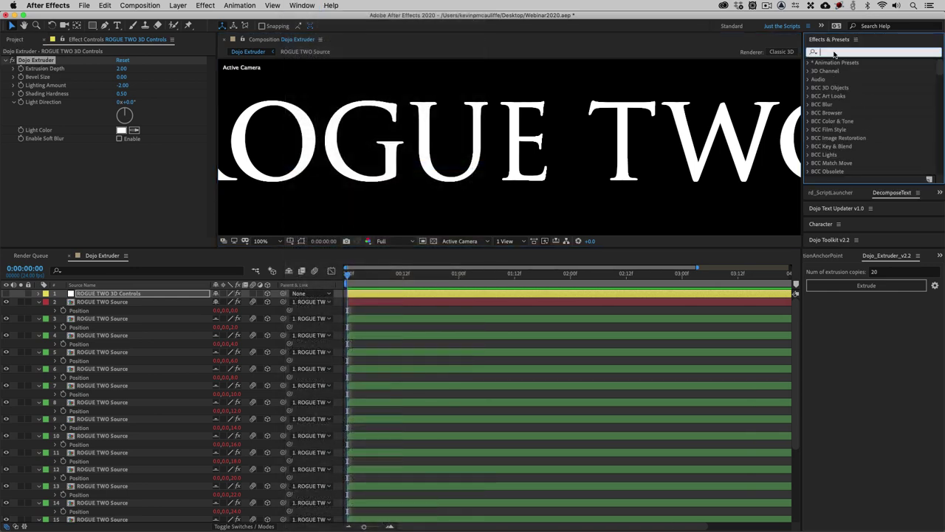
text(Hue)
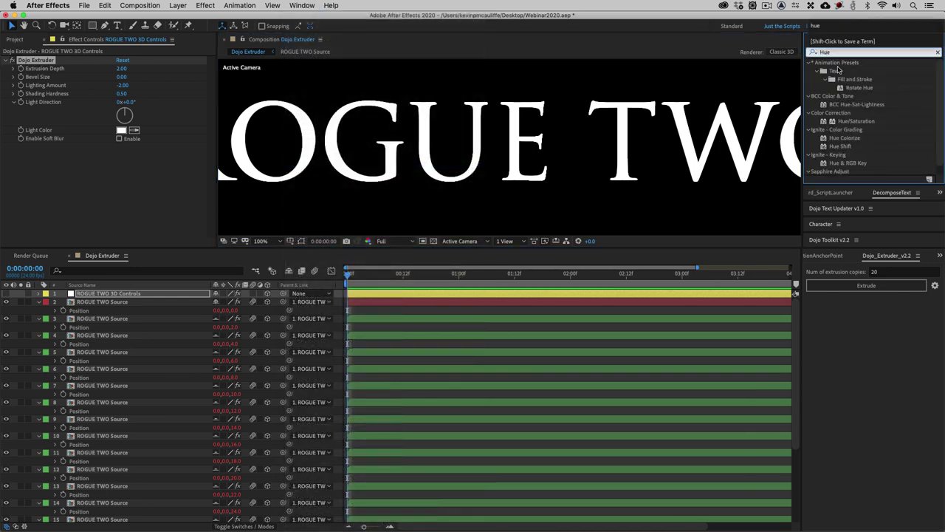
drag(855, 121, 125, 318)
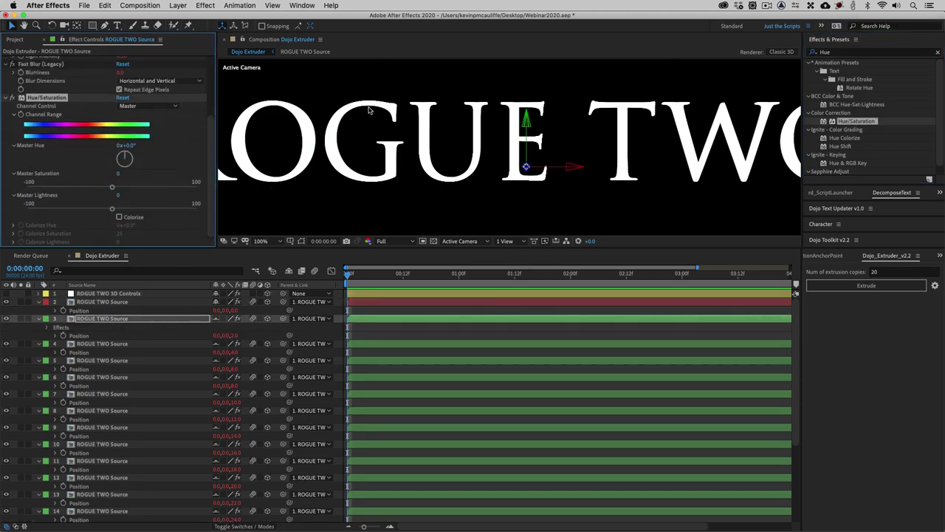
click(119, 195)
key(Return)
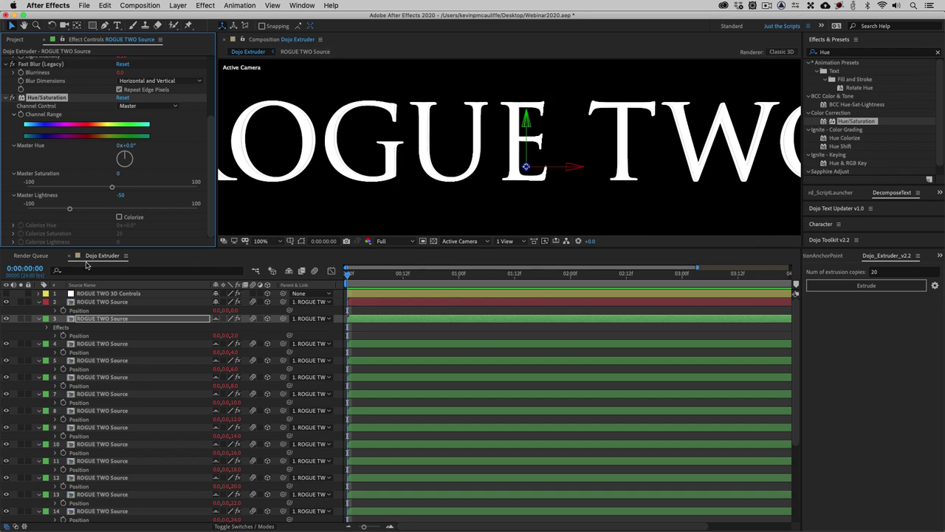
Delete the extruded ROGUE TWO Source copies, then reselect the 3D Controls layer
click(107, 344)
scroll(110, 454, down, 5)
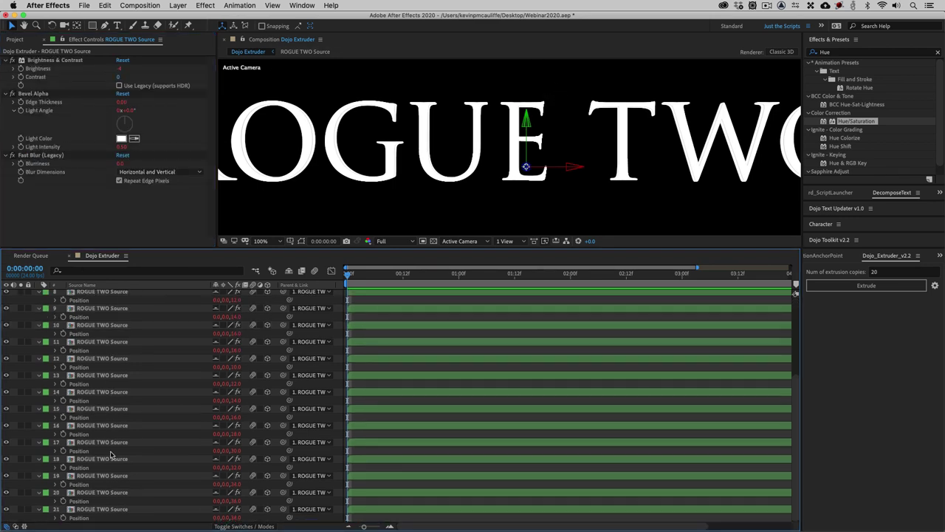
shift+click(113, 509)
key(Delete)
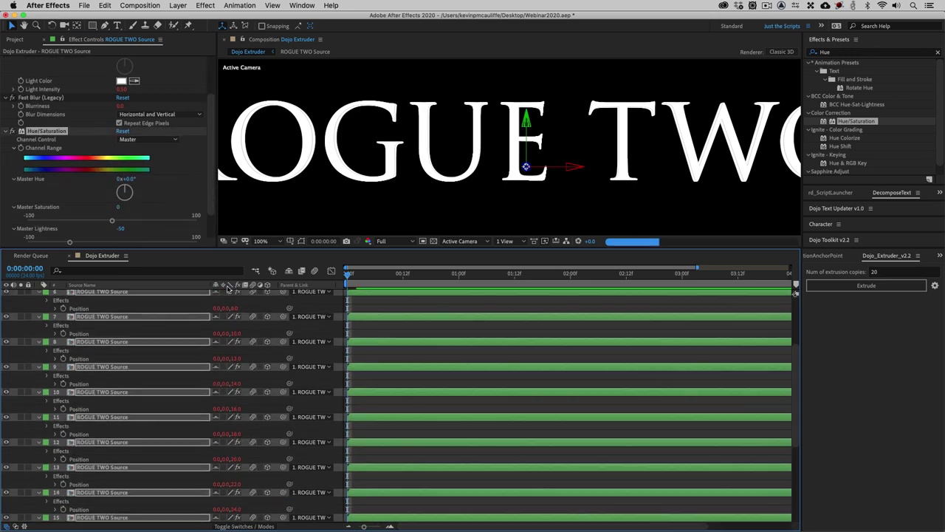
scroll(458, 158, down, 3)
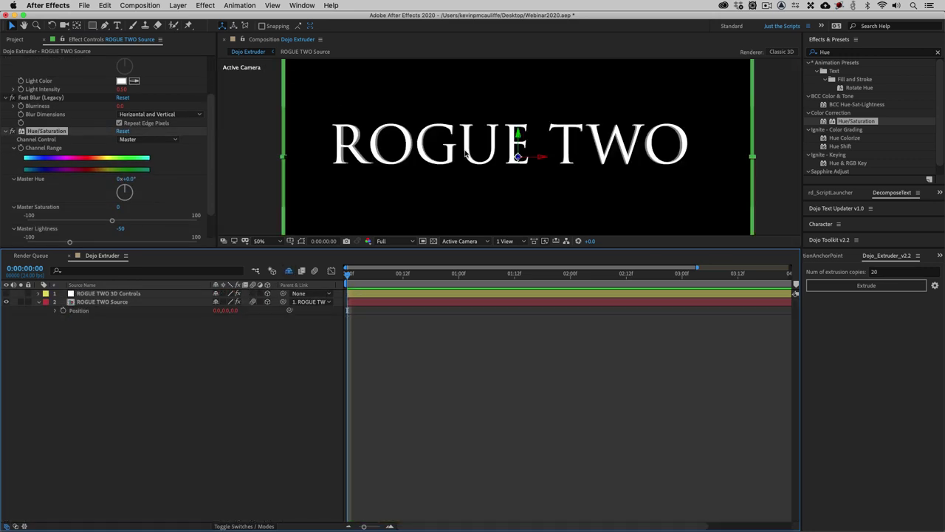
scroll(454, 160, up, 3)
drag(422, 158, 459, 154)
key(v)
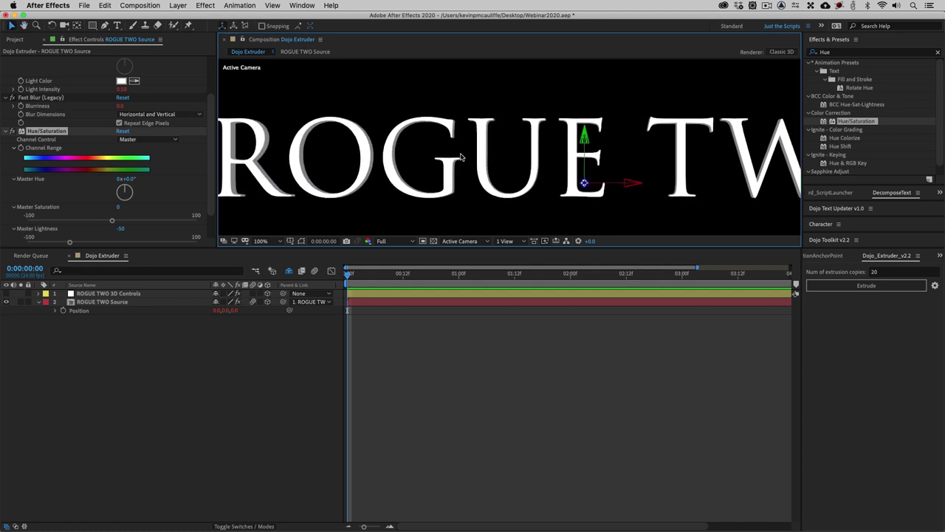
click(147, 293)
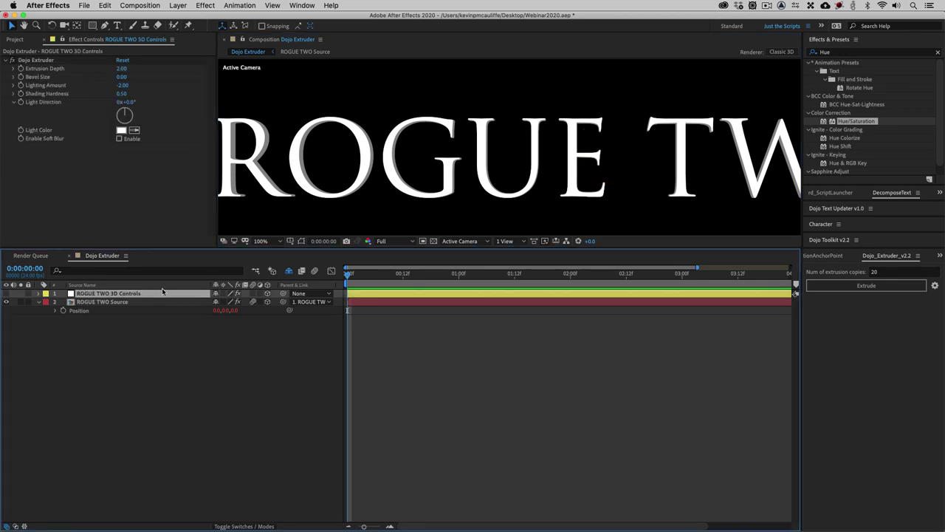
Select the ROGUE TWO 3D Controls layer and zoom the viewer to 100%
scroll(387, 180, down, 2)
click(587, 166)
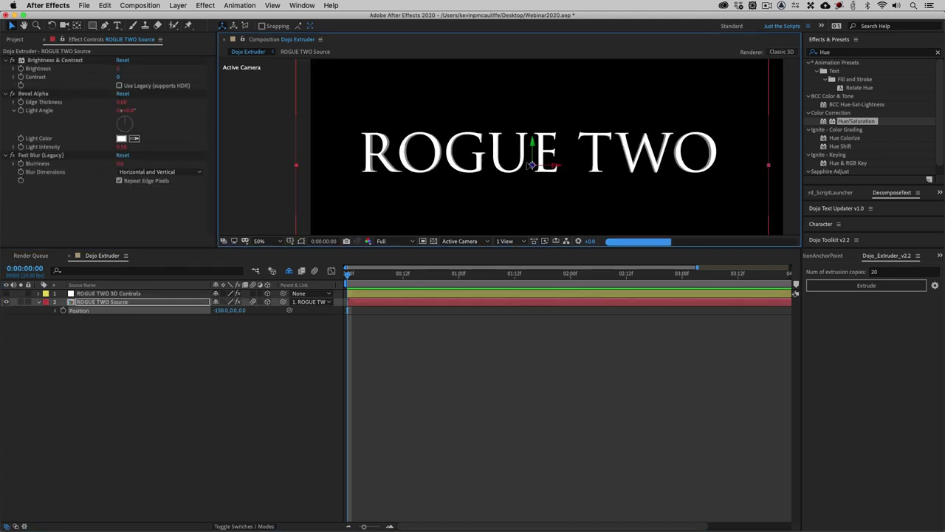
click(142, 294)
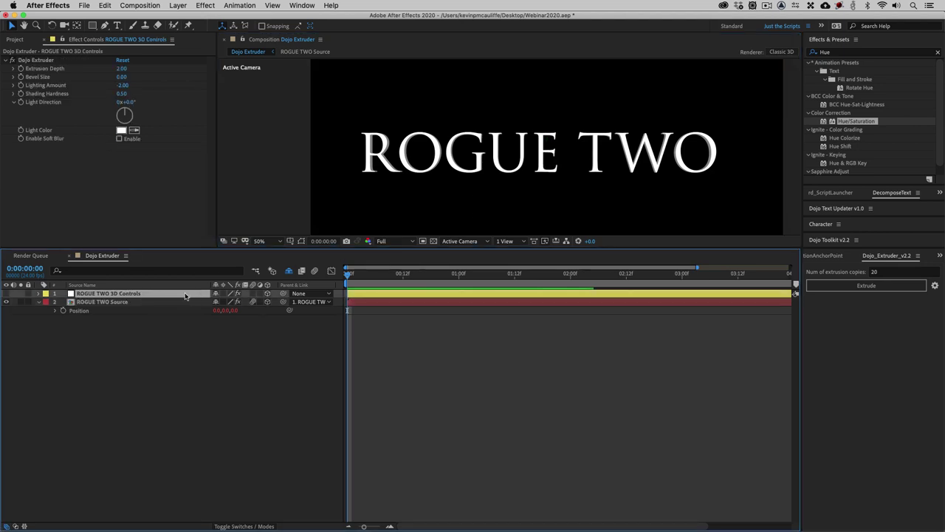
click(128, 302)
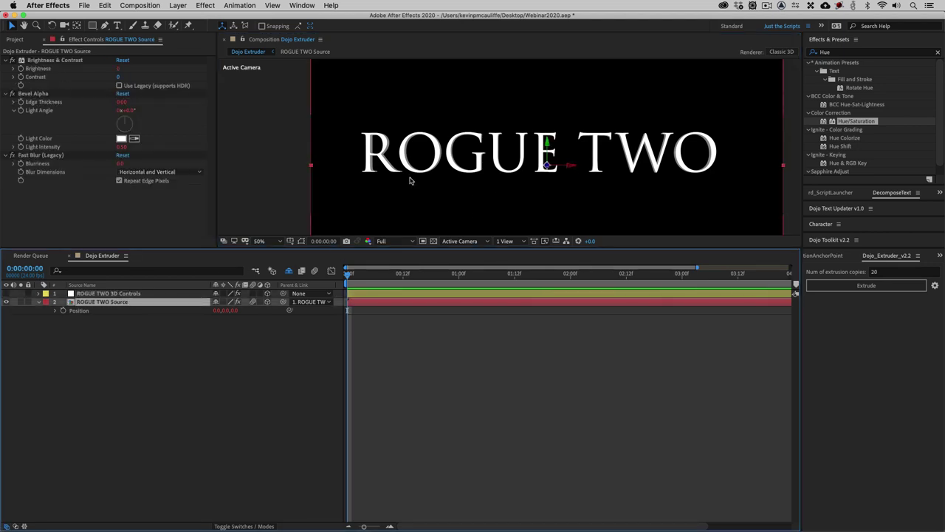
click(140, 294)
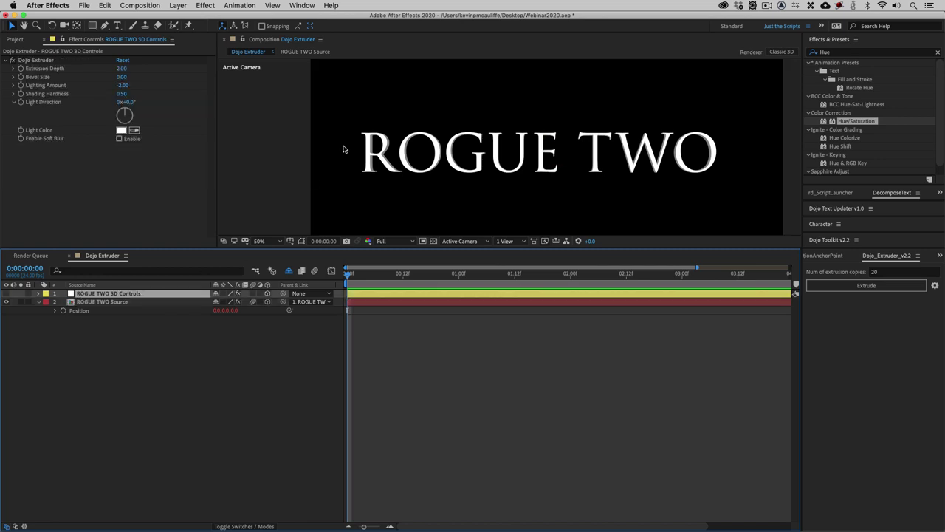
key(slash)
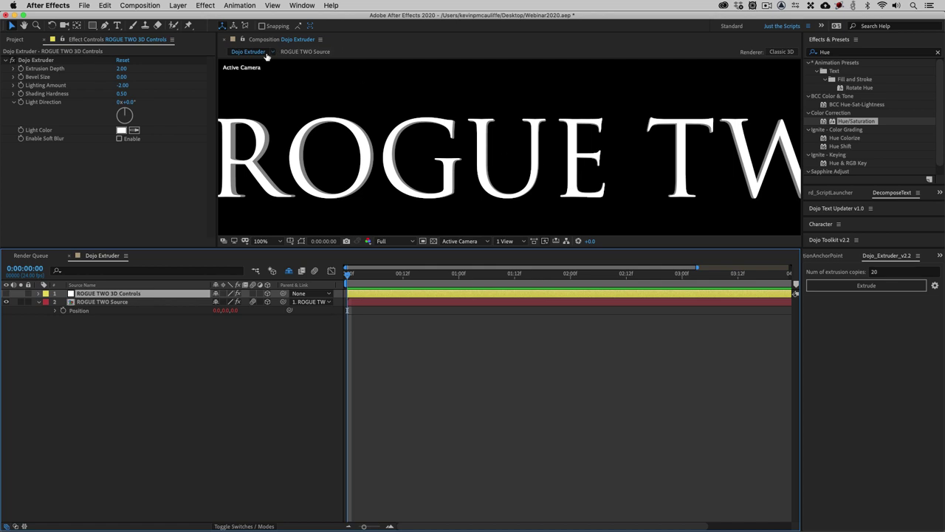
Try Extrusion Depth 4, undo back to 2, and set Bevel Size to 0.50
click(122, 68)
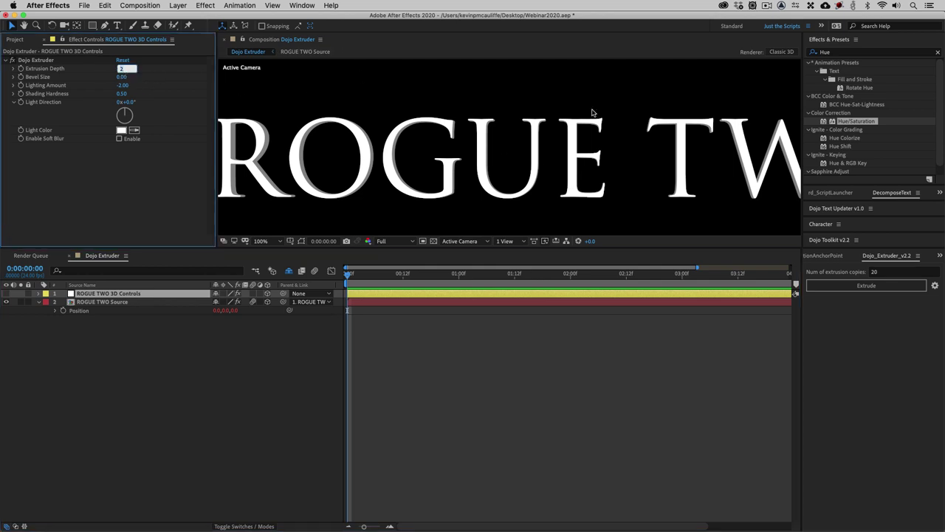
text(4)
key(Return)
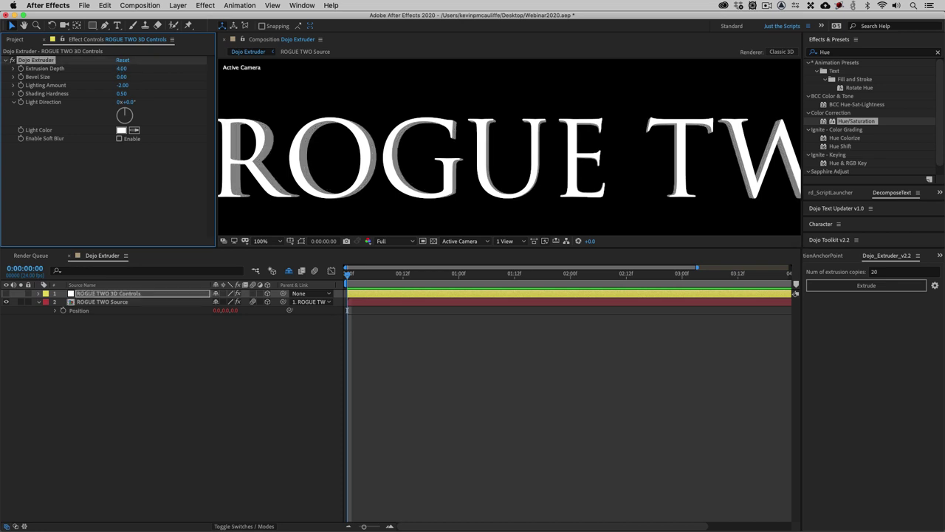
key(super+z)
key(Tab)
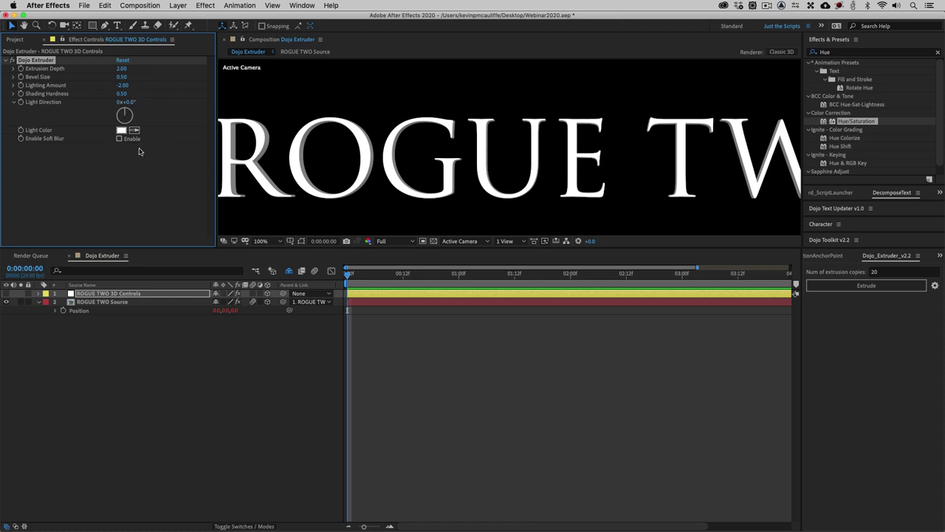
scroll(469, 175, down, 2)
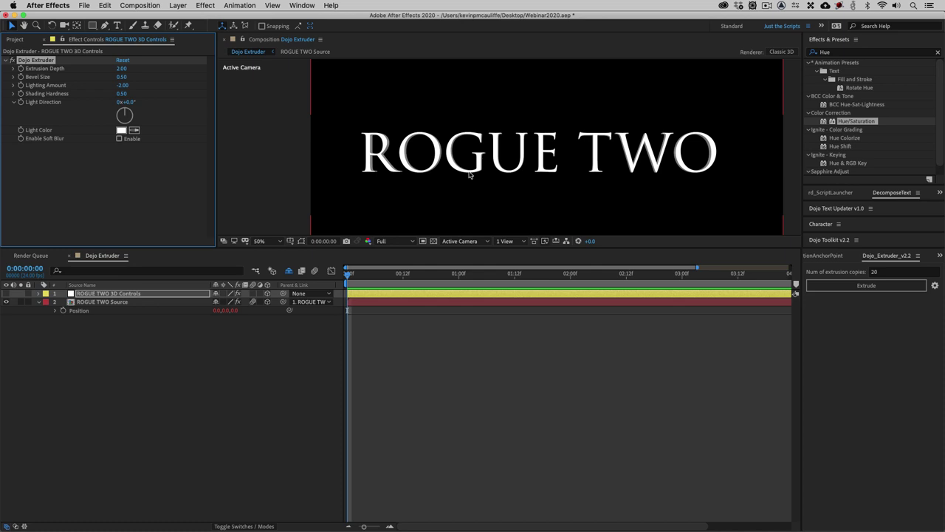
scroll(468, 175, up, 2)
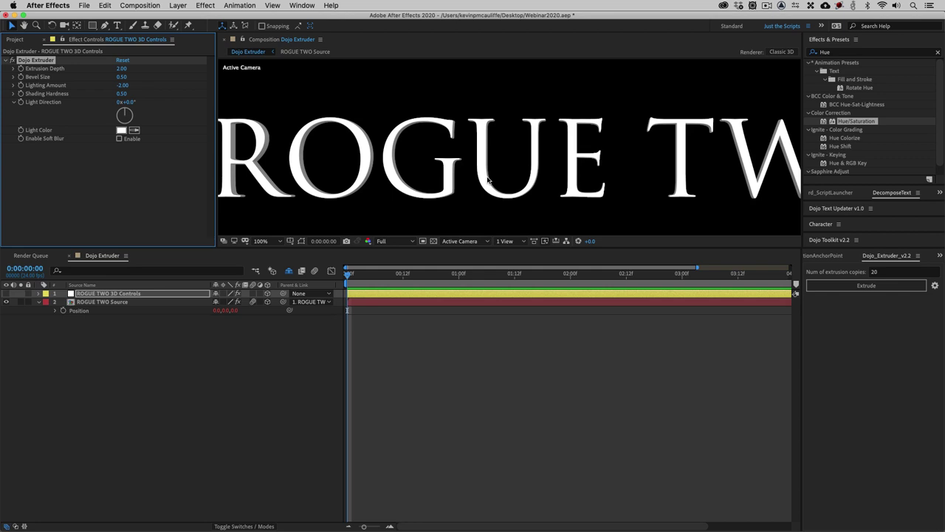
scroll(487, 179, down, 2)
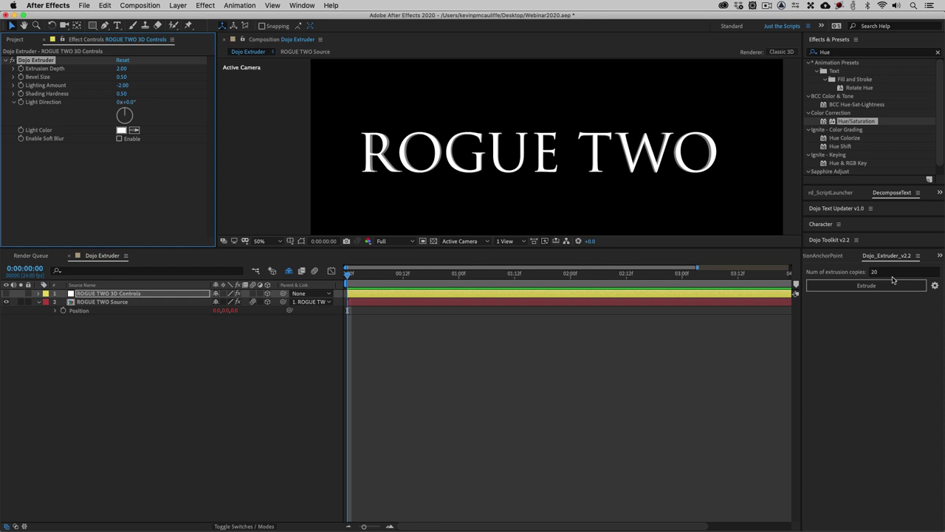
Rerun Extrude in the Dojo_Extruder panel and make the viewer area taller
click(892, 281)
click(155, 330)
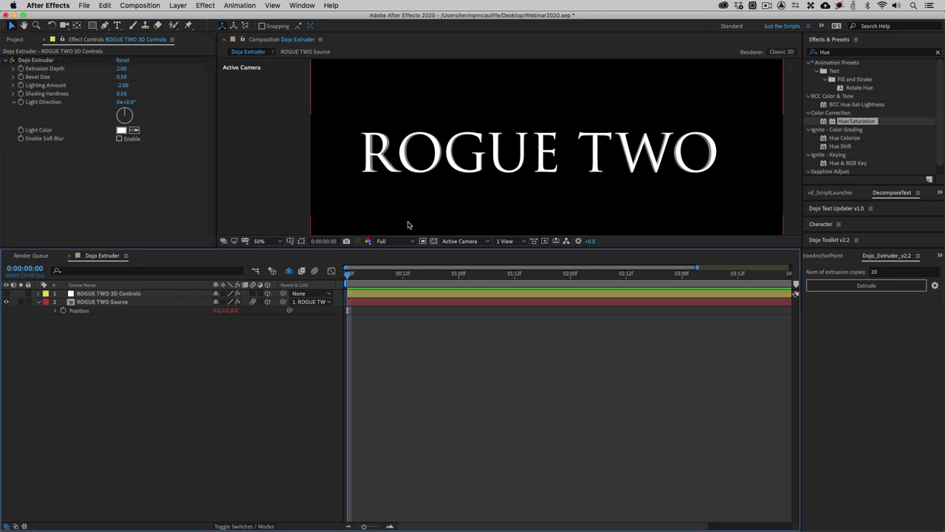
drag(378, 250, 374, 350)
Fit the comp in the viewer, save the project, and expand the 8 - Dojo Screenshot folder
click(21, 42)
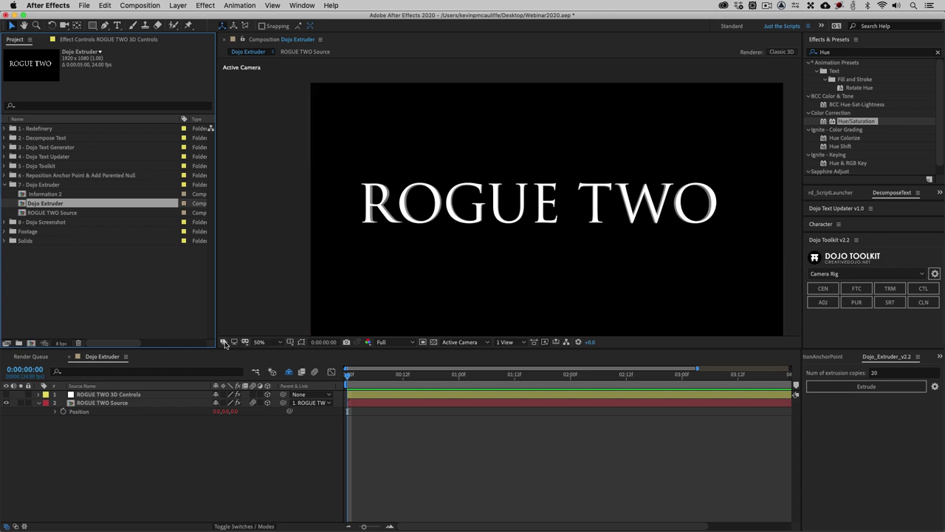
click(261, 342)
click(275, 356)
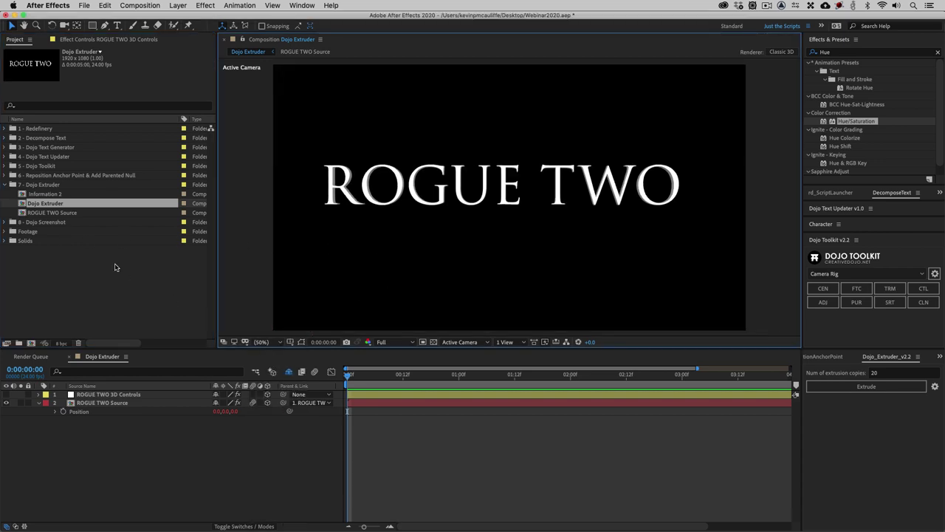
key(super+s)
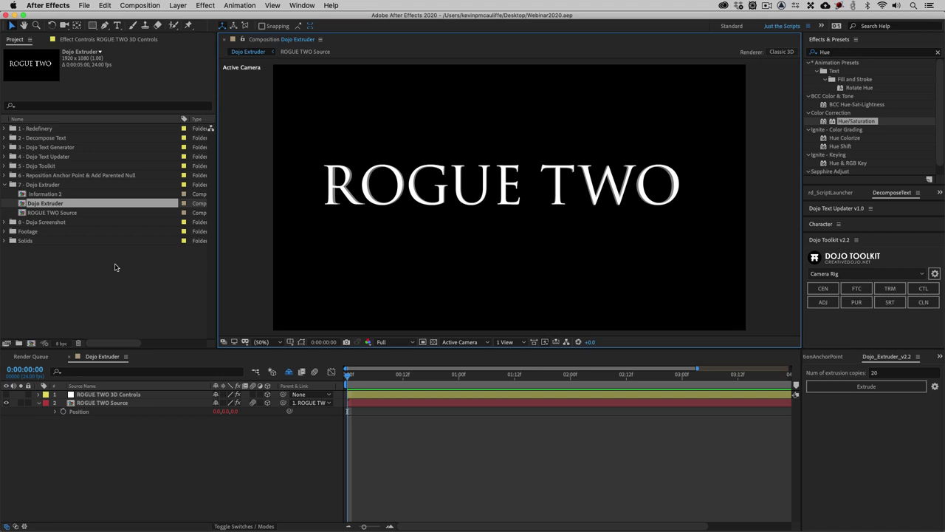
click(445, 95)
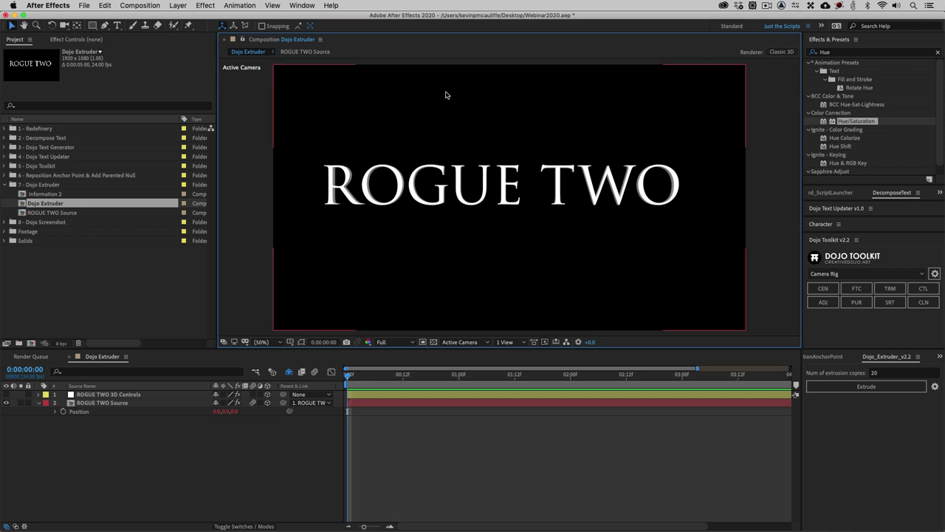
click(5, 185)
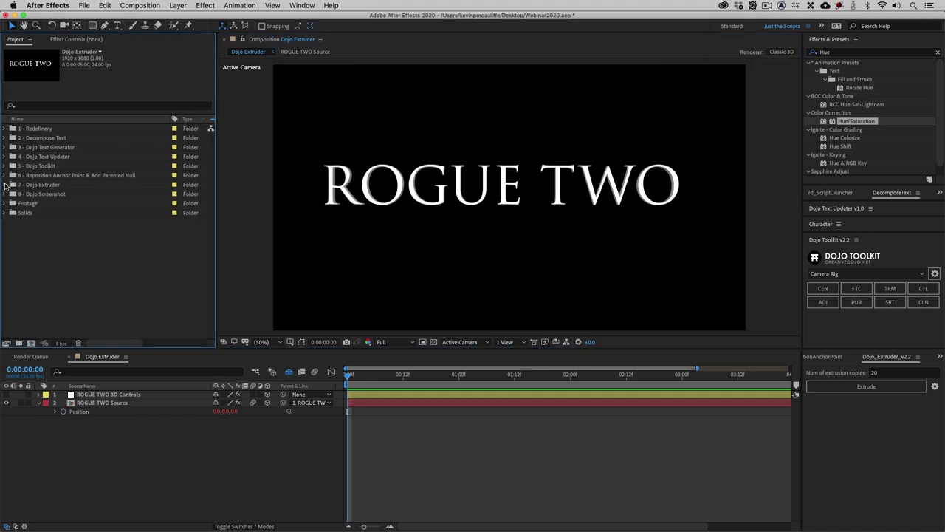
click(6, 194)
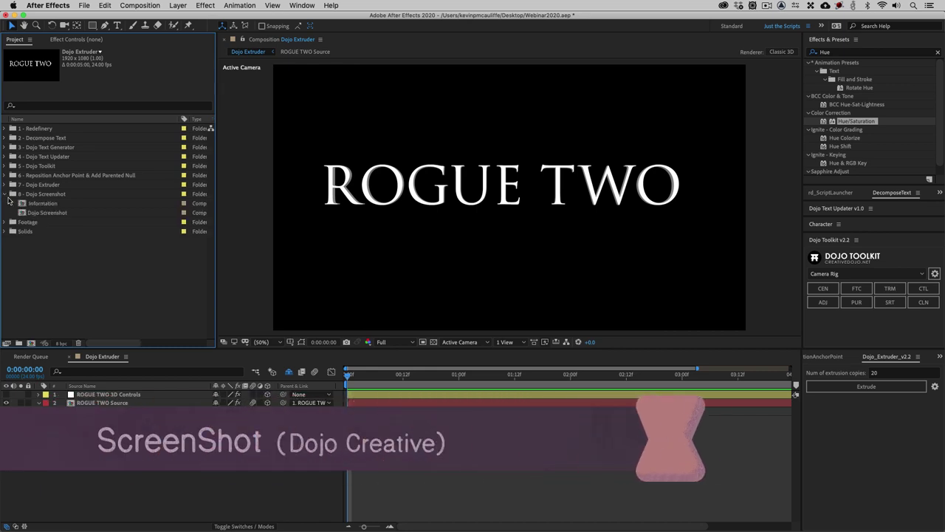
Open the Information and Dojo Screenshot comps, then the Dojo Screenshot v1.3.1 panel's settings
double_click(22, 204)
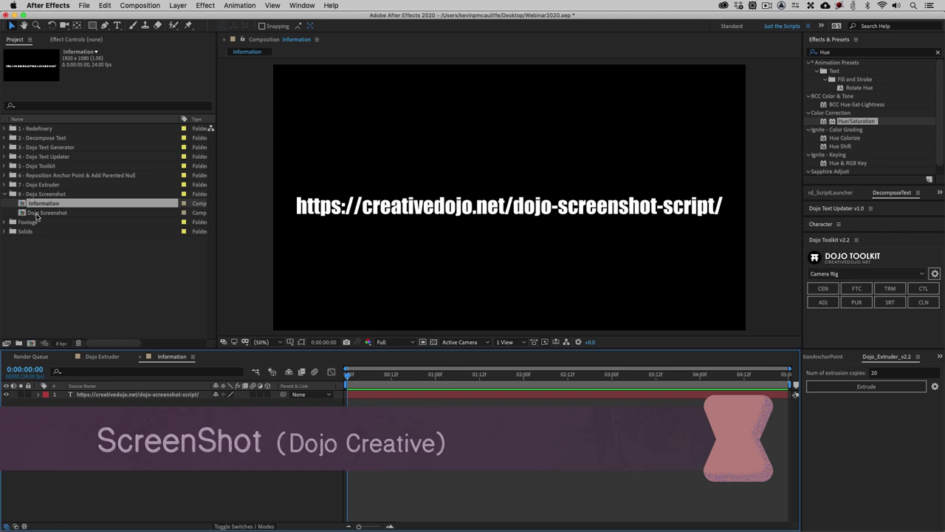
double_click(37, 213)
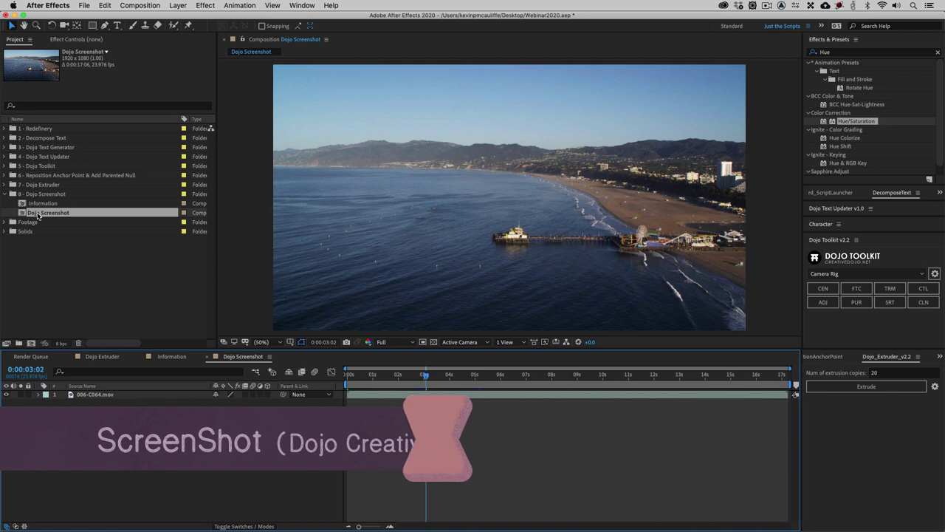
click(318, 5)
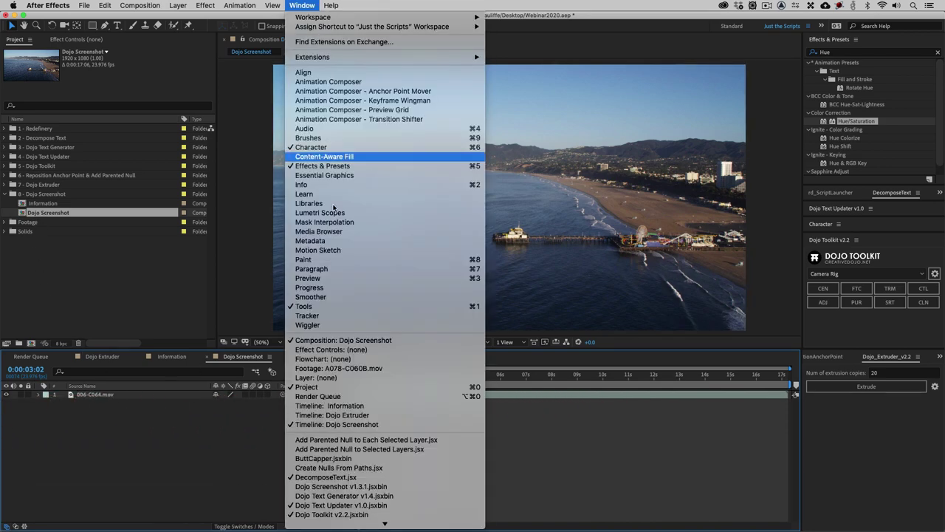
scroll(340, 465, down, 3)
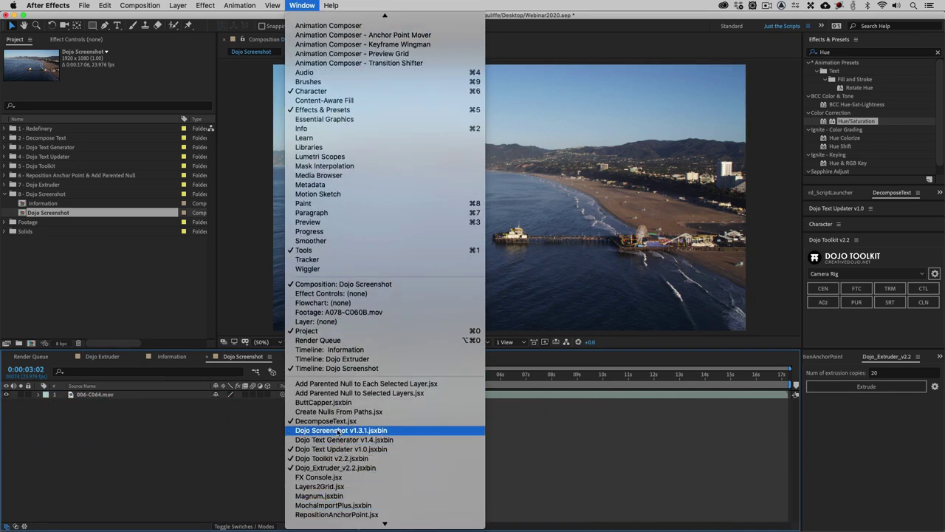
click(380, 429)
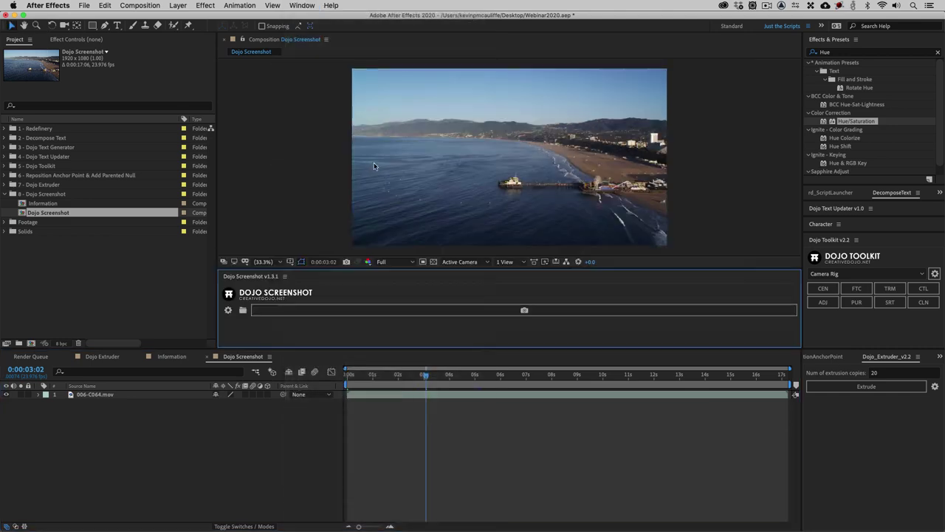
click(228, 311)
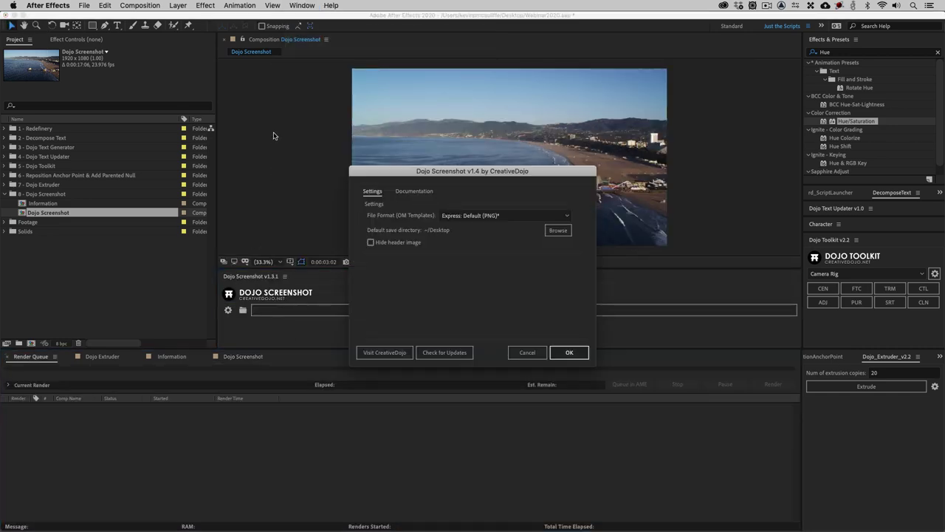
Keep the file format at Express: Default (PNG) and confirm the screenshot settings
click(518, 215)
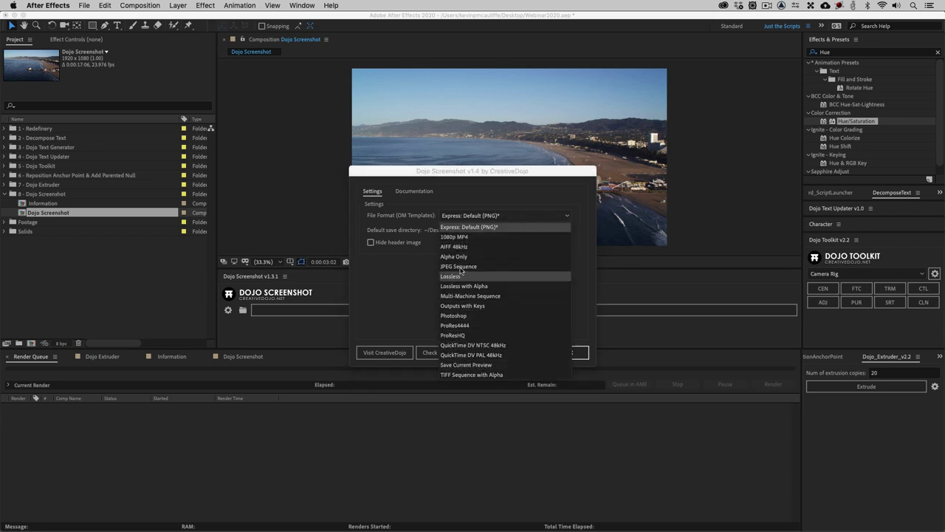
click(473, 194)
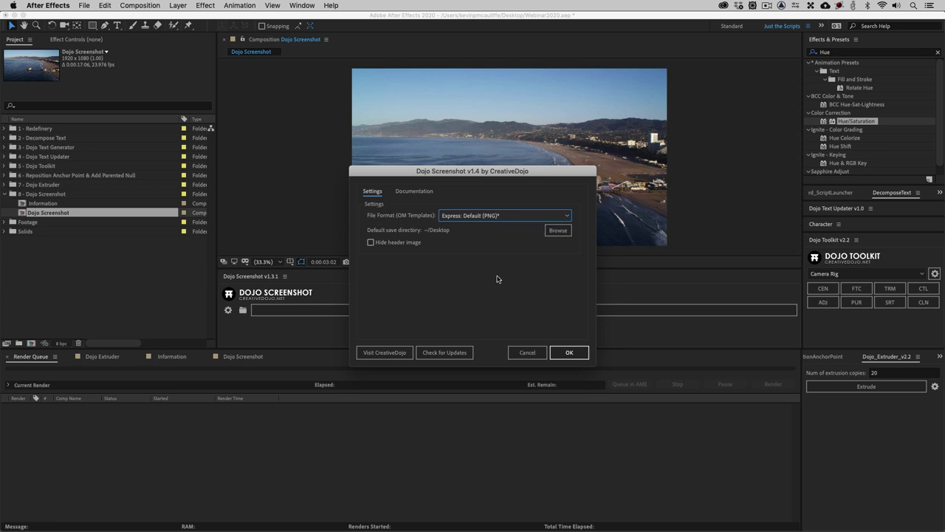
click(568, 352)
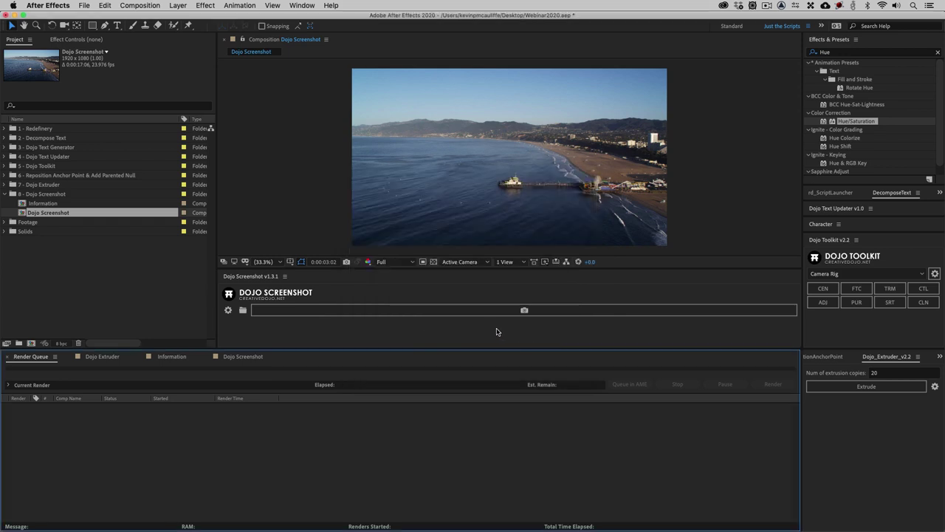
Capture the frame, preview Dojo Screenshot (0074).png in Finder, then return to the Dojo Screenshot timeline
click(527, 313)
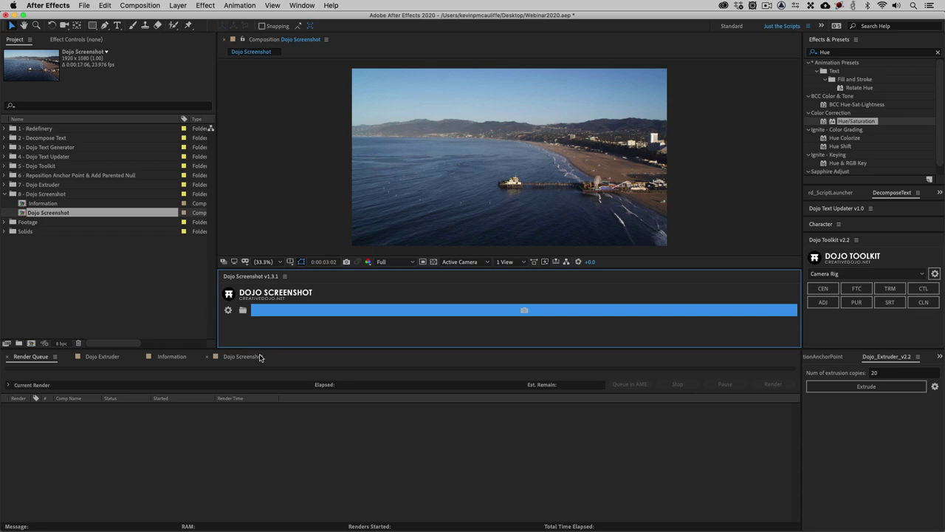
key(super+h)
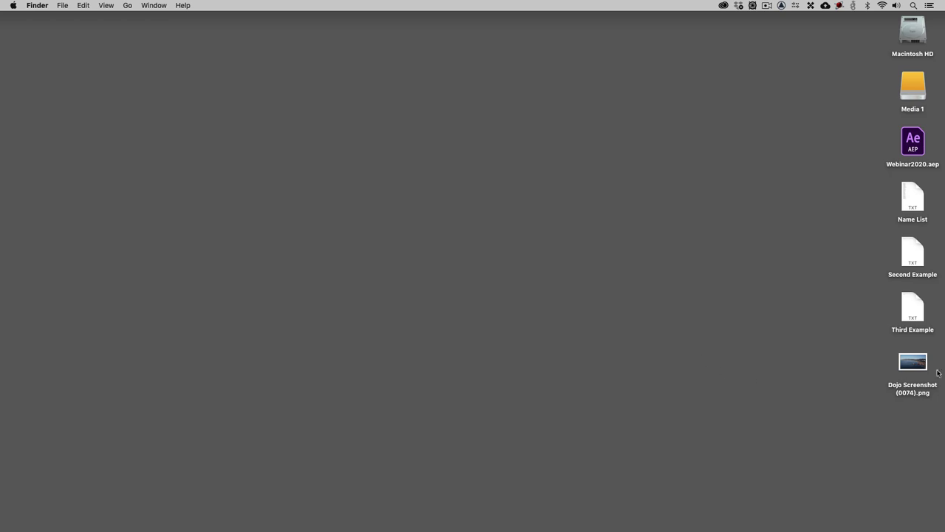
click(916, 362)
key(space)
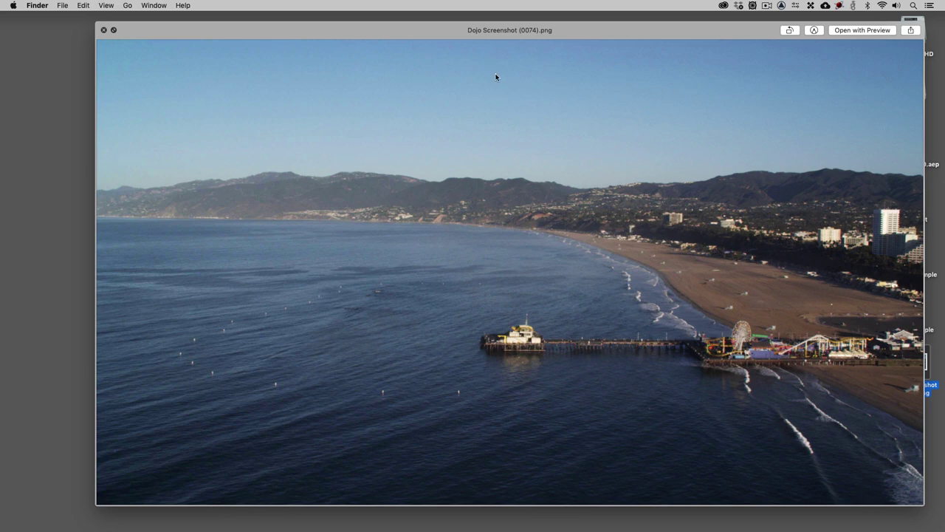
key(space)
key(super+Tab)
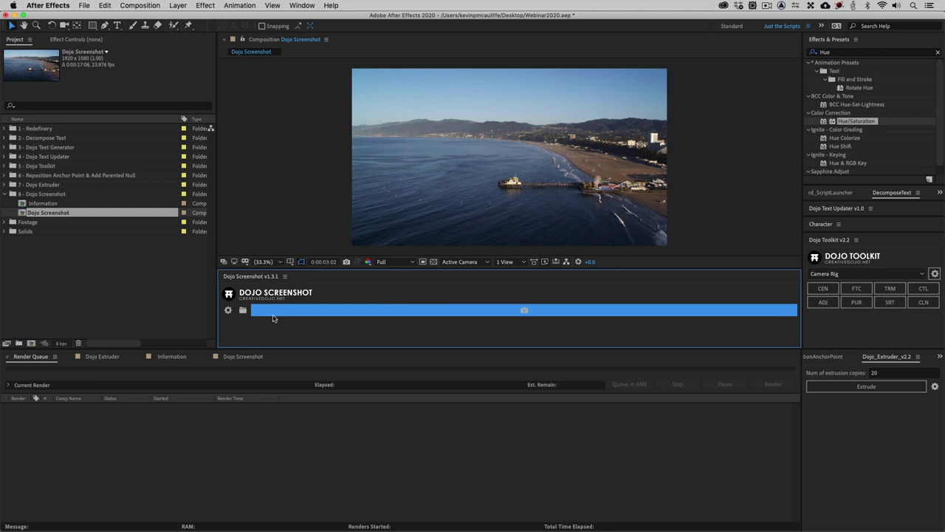
click(232, 357)
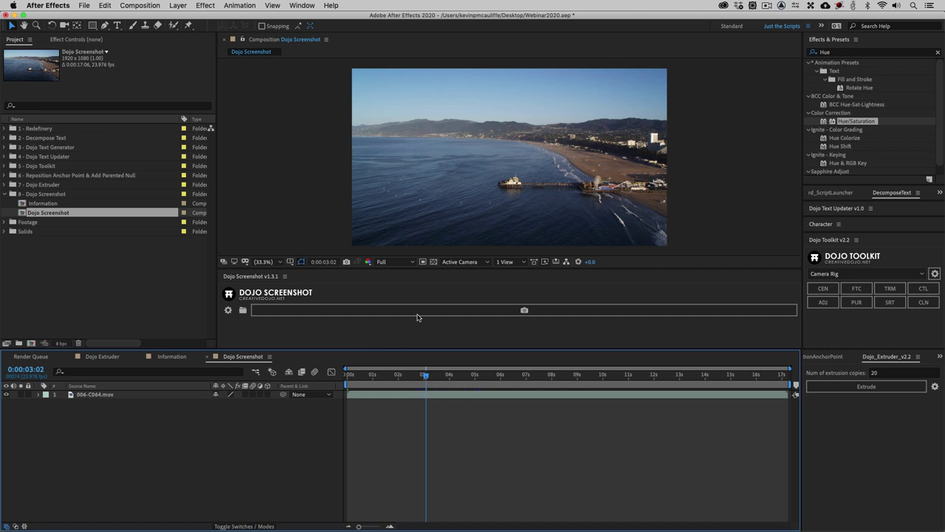
Set viewer resolution to Quarter, re-preview Dojo Screenshot (0074).png, and return to After Effects
click(412, 262)
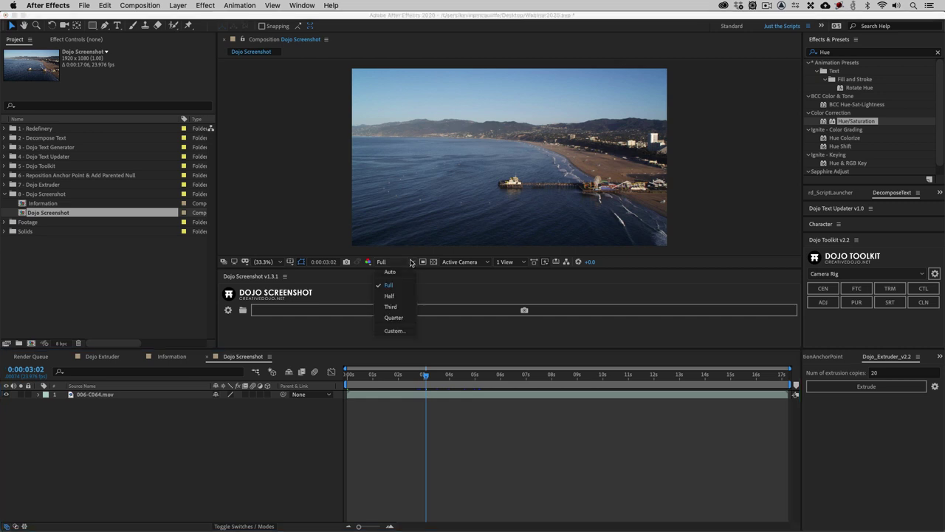
click(387, 317)
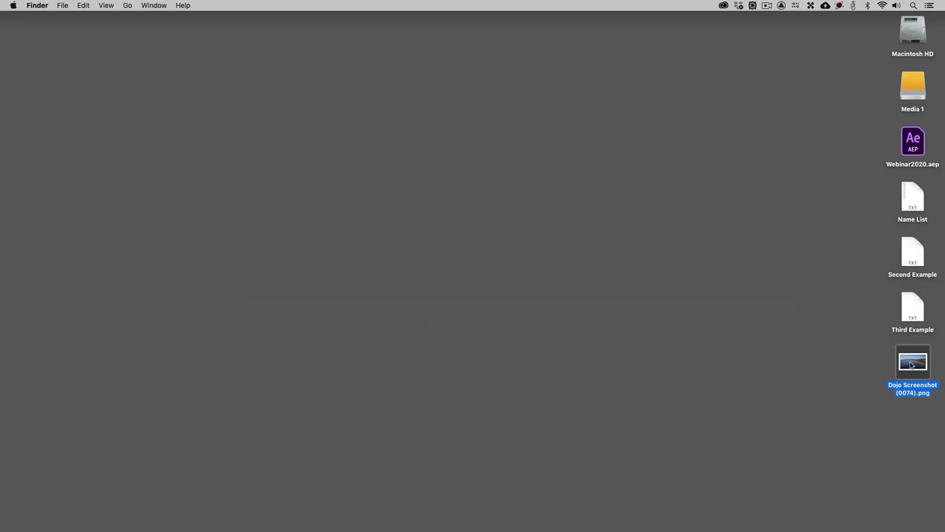
key(space)
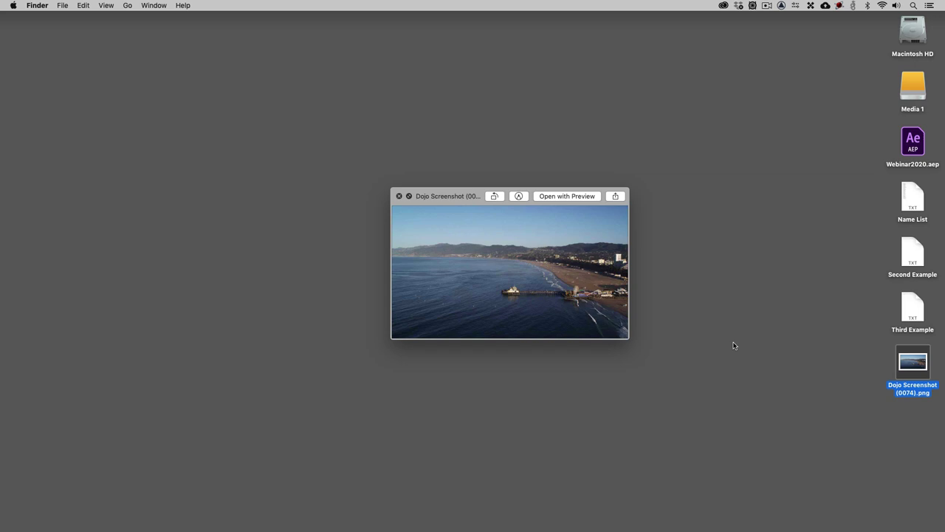
key(space)
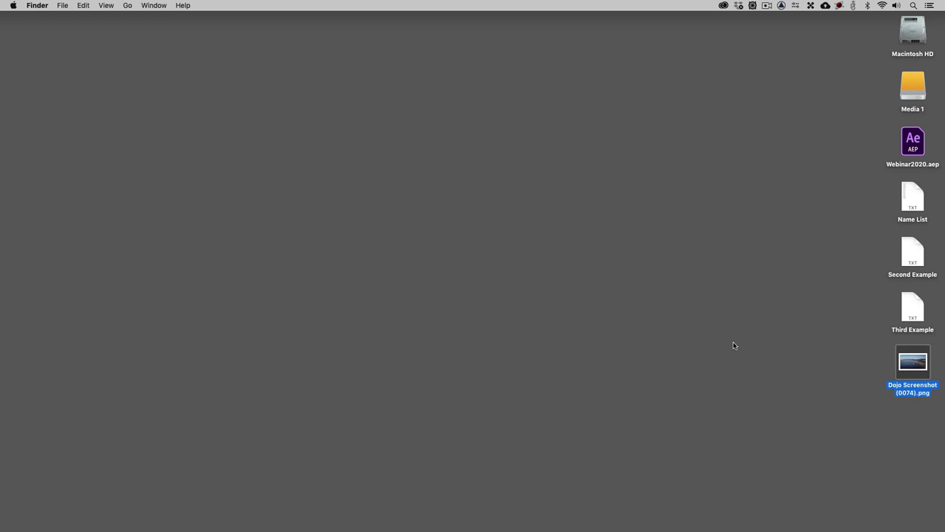
key(super+Tab)
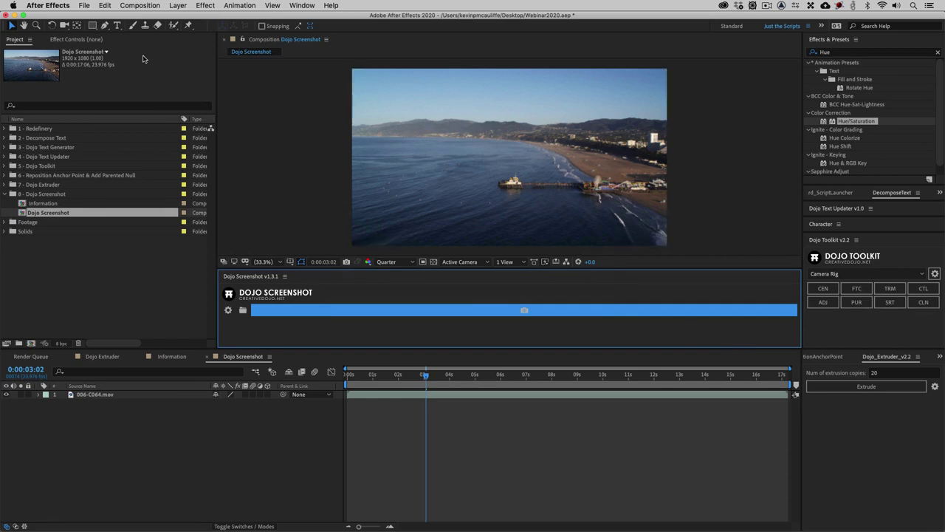
Switch to the Pen tool and delete a stray Shape Layer 1 drawn by mistake
click(104, 26)
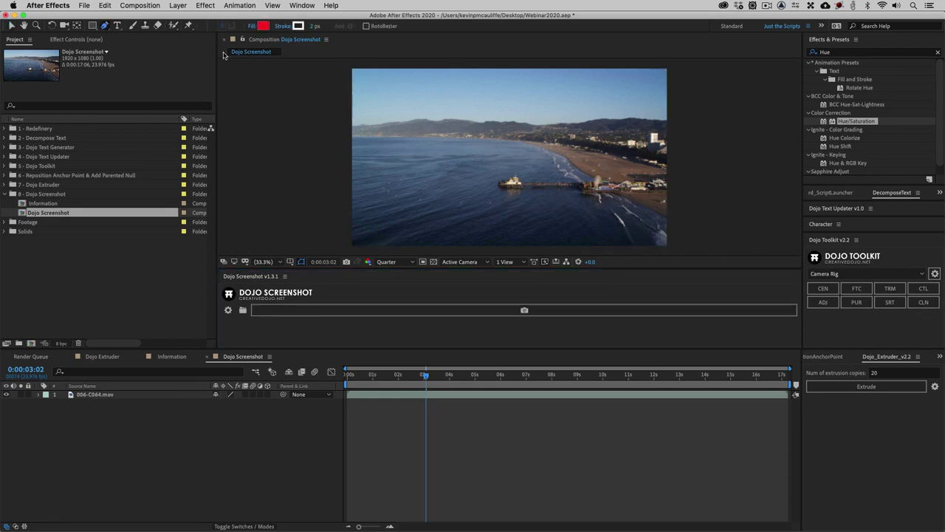
click(700, 112)
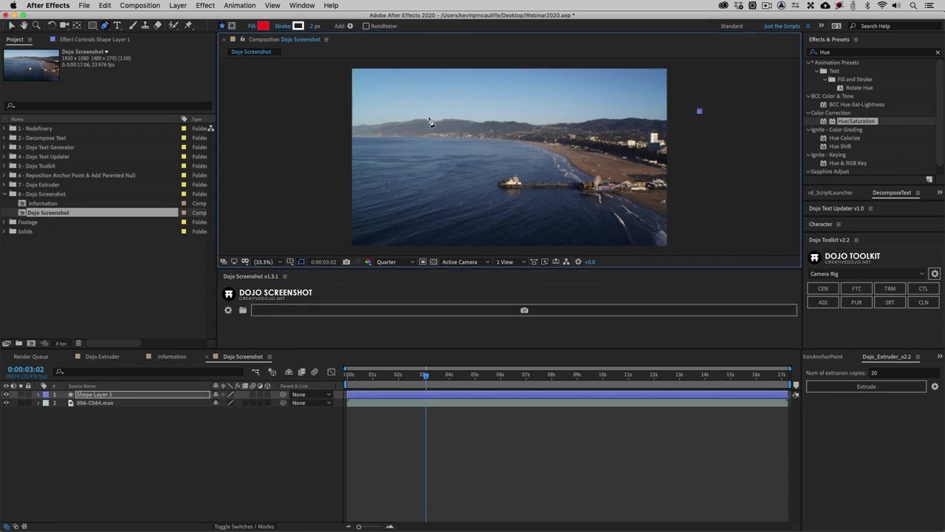
click(435, 113)
click(129, 362)
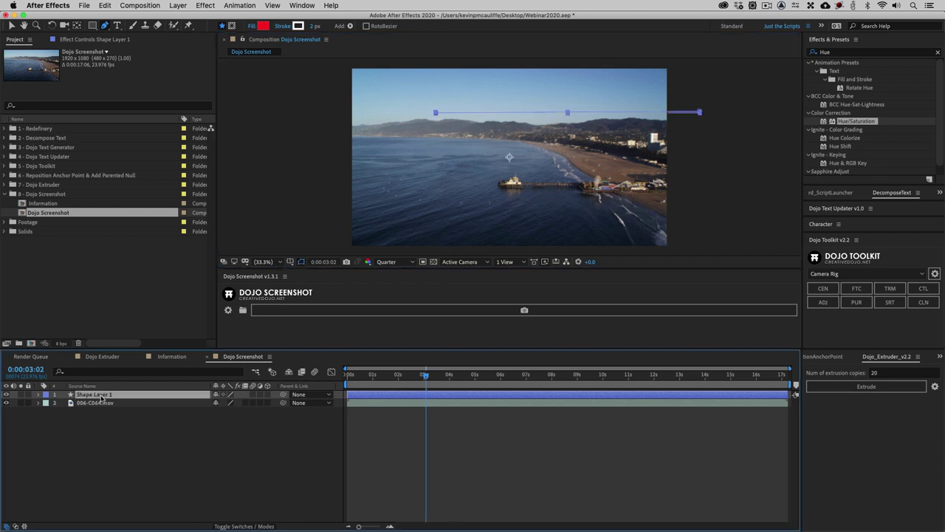
key(Delete)
Draw a closed four-point mask over the 006-C064.mov pier footage
click(695, 111)
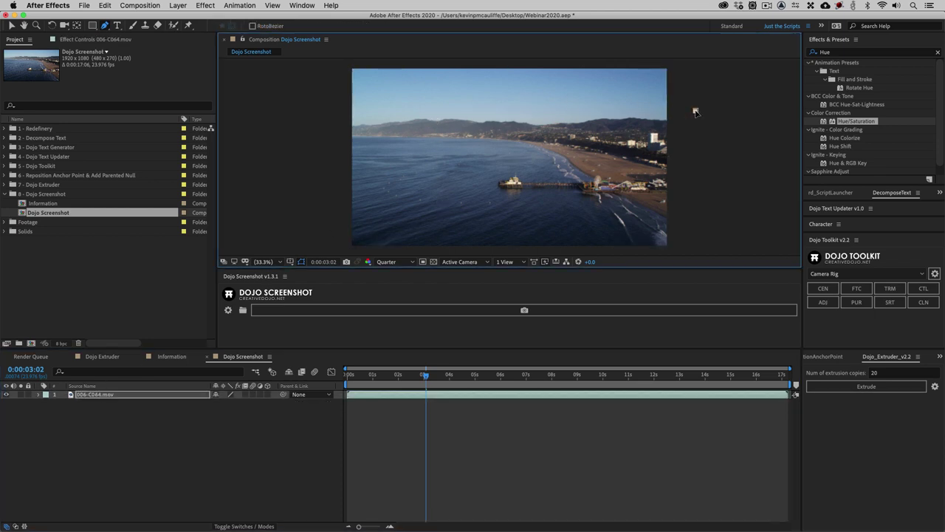
click(452, 109)
click(452, 212)
click(693, 211)
click(696, 112)
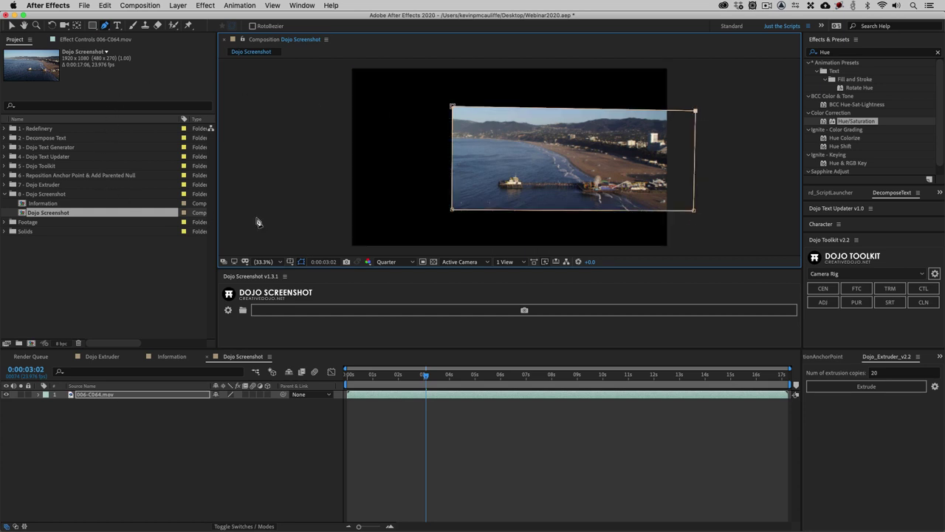
Feather the mask to 332 pixels and lower its top-left corner slightly
click(129, 395)
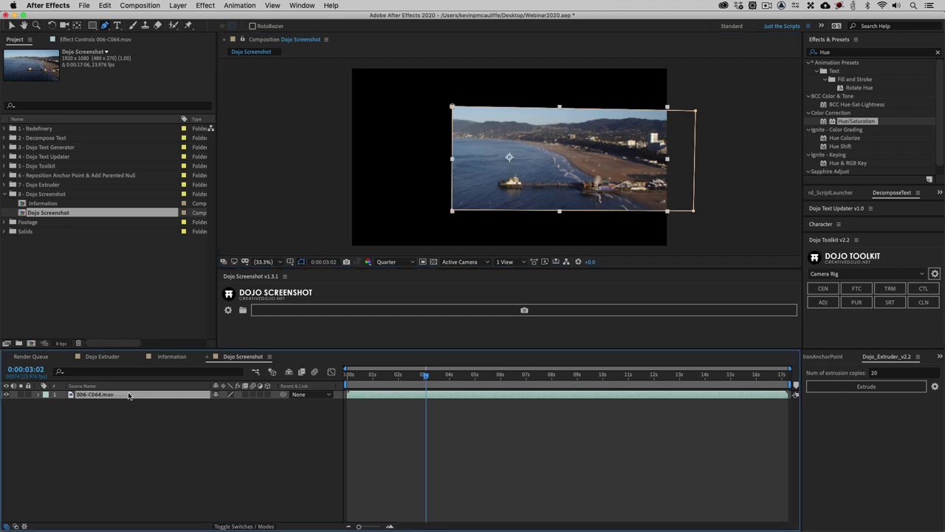
key(f)
drag(224, 411, 369, 402)
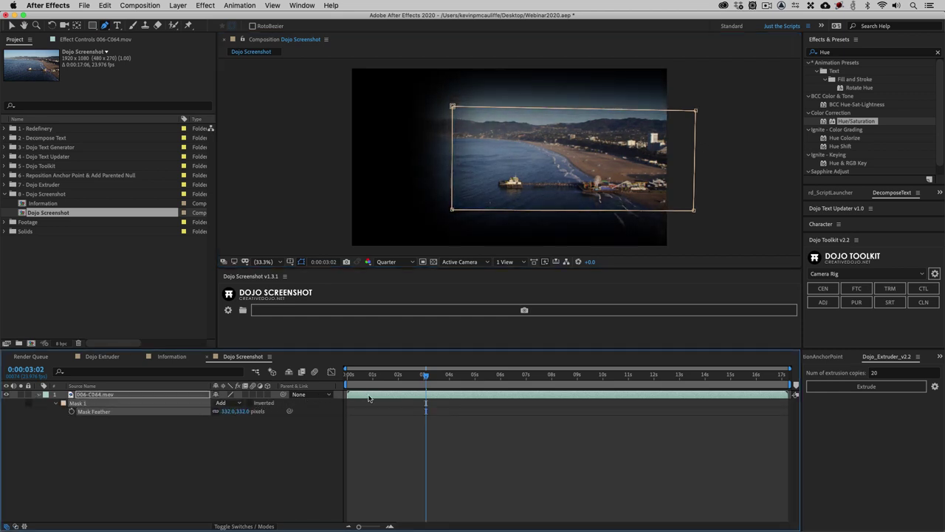
click(152, 399)
key(v)
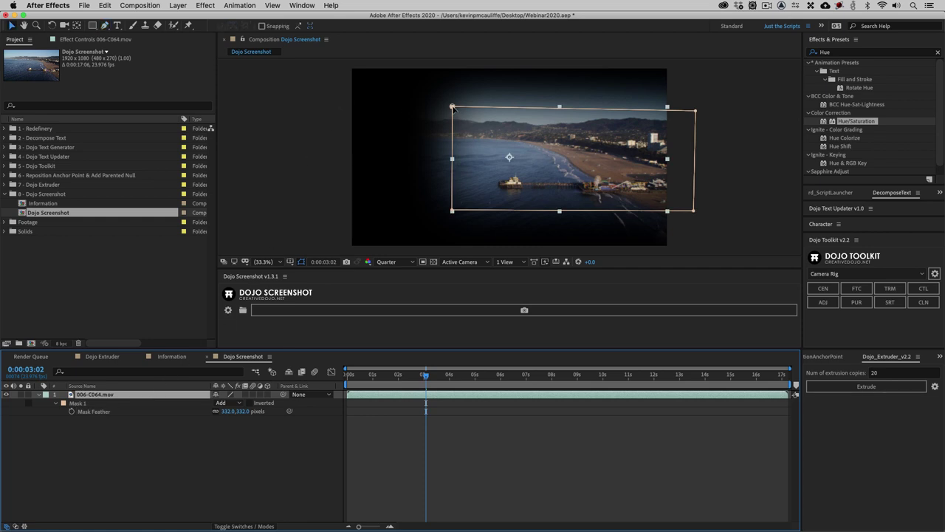
drag(452, 107, 453, 125)
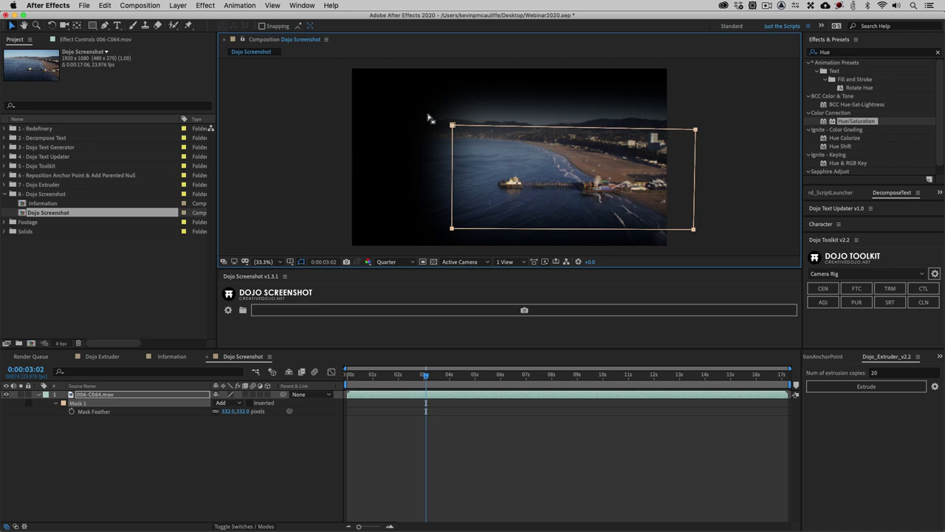
Capture frame 0:00:04:14 at Full resolution as Dojo Screenshot (0110).png
click(463, 375)
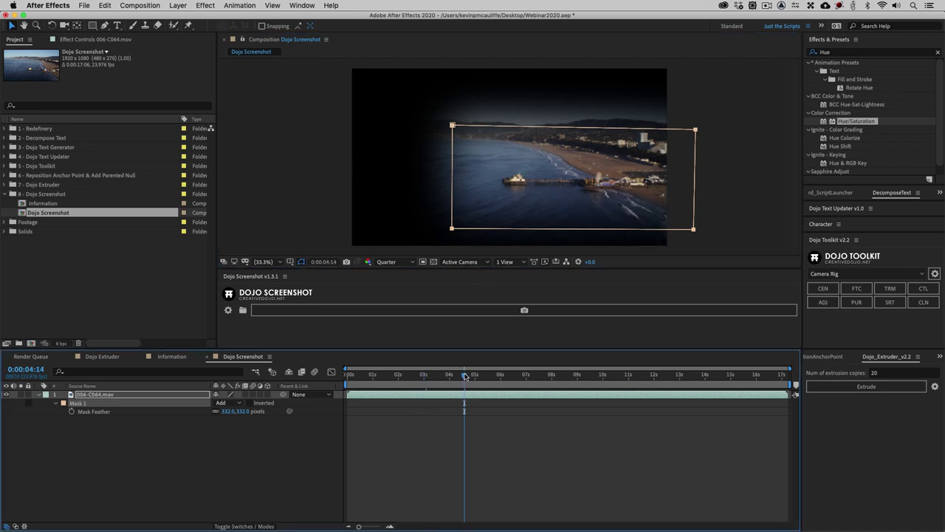
click(397, 264)
click(392, 271)
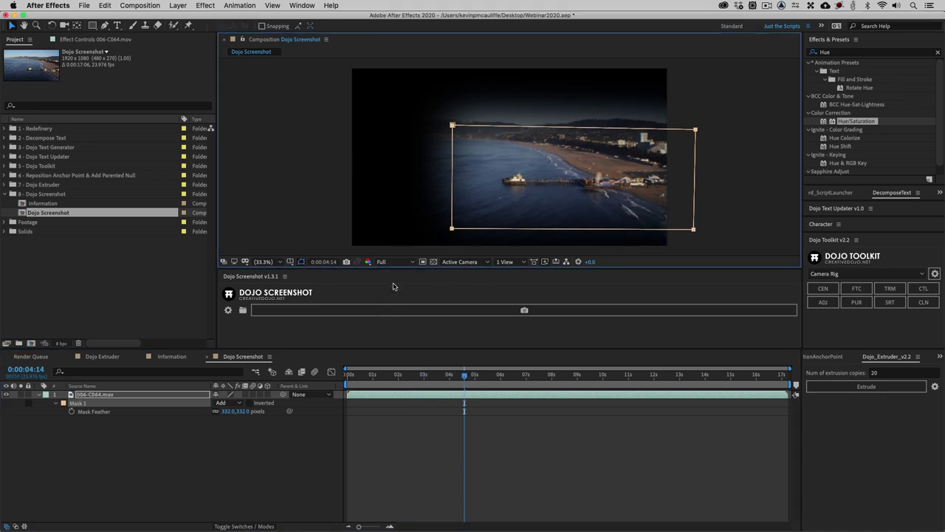
click(471, 313)
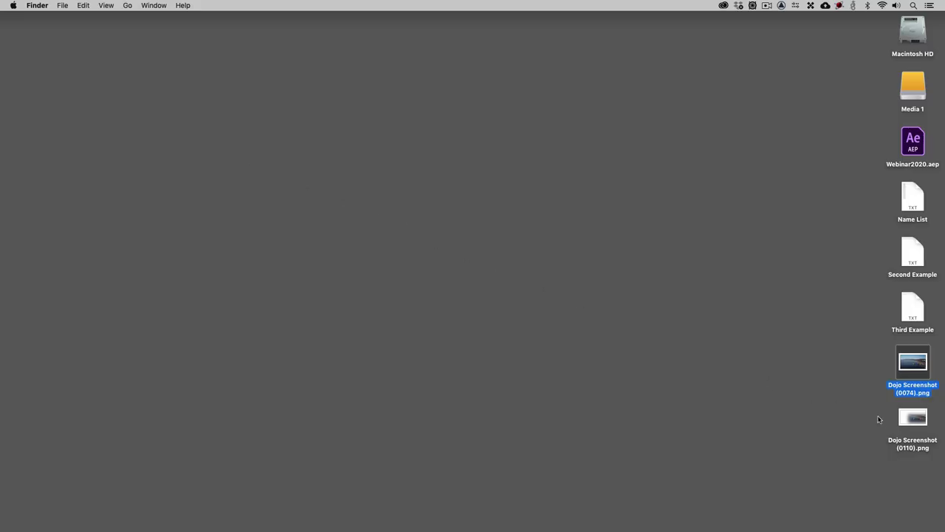
Preview Dojo Screenshot (0110).png in Quick Look, then open it in Adobe Photoshop 2020
key(space)
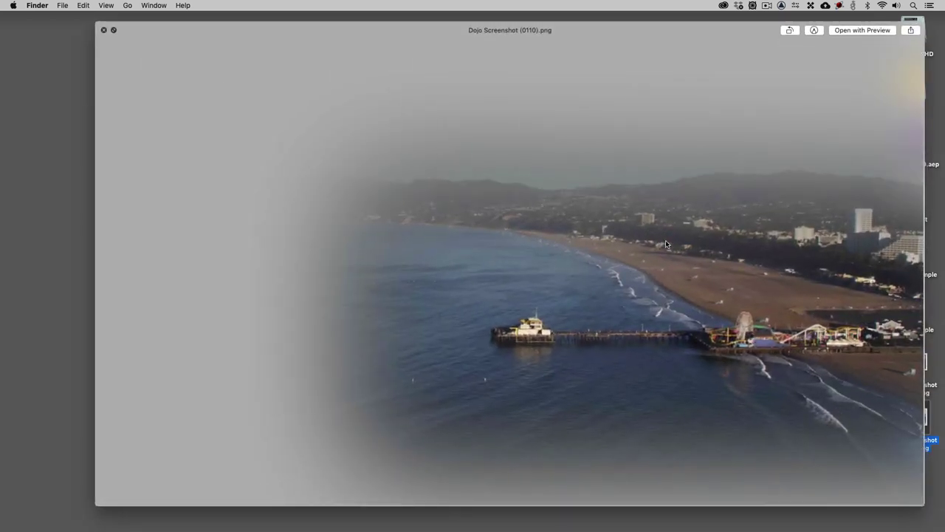
key(space)
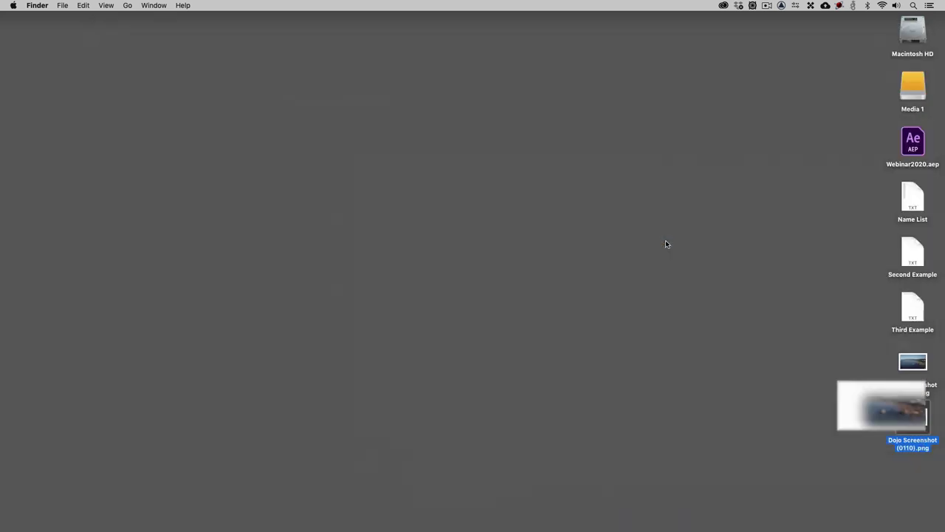
right_click(905, 415)
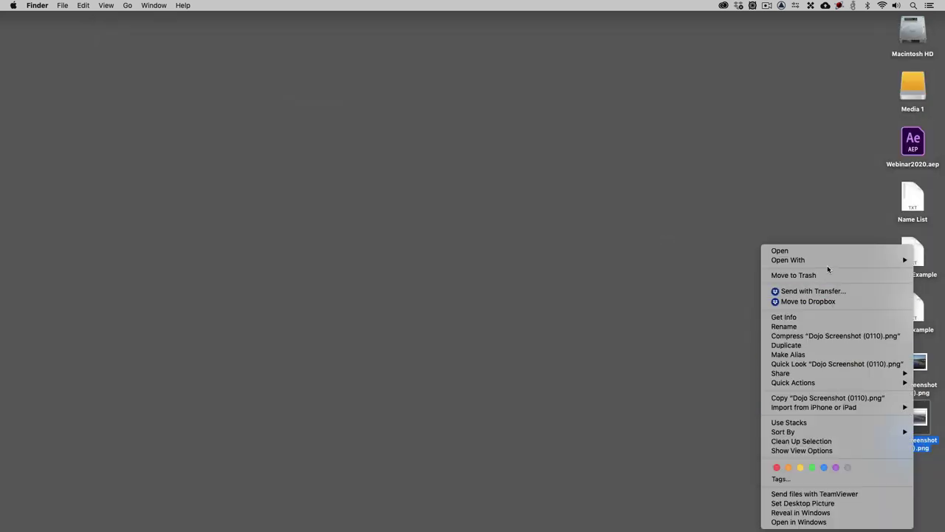
mouse_move(827, 259)
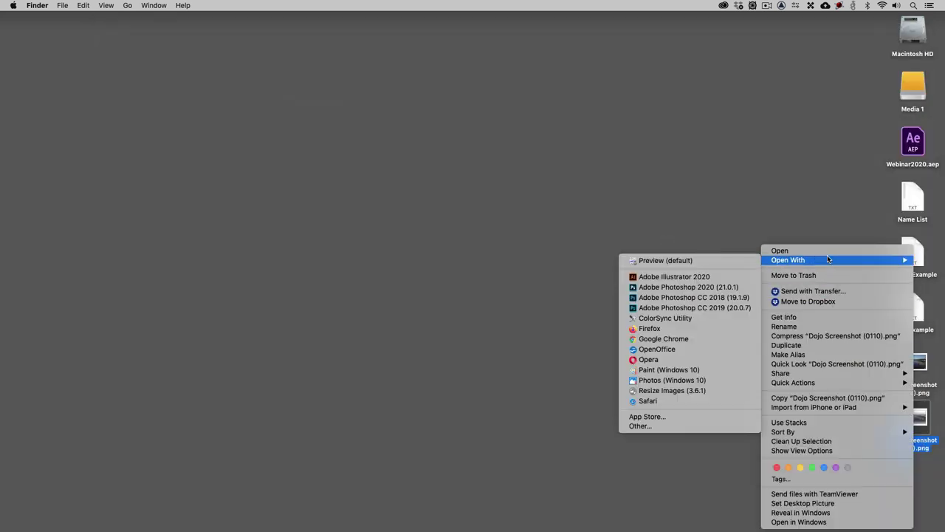
click(687, 289)
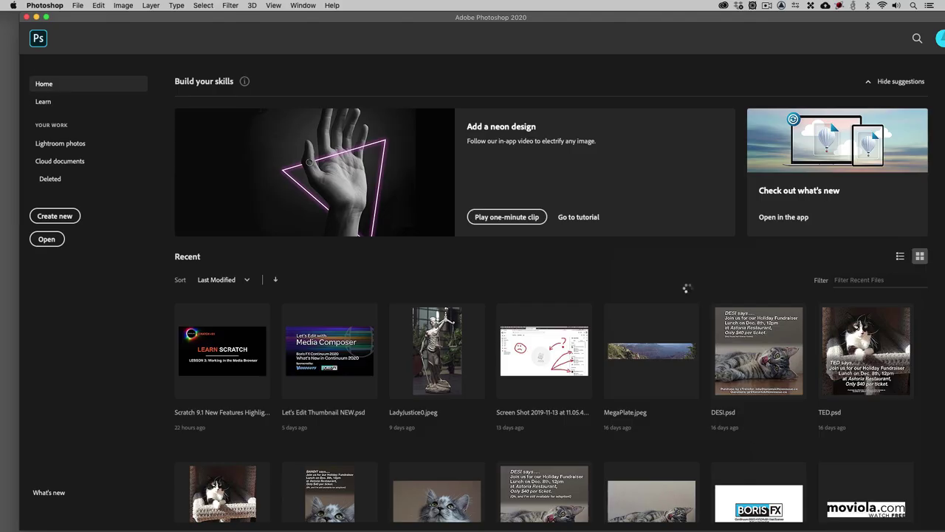